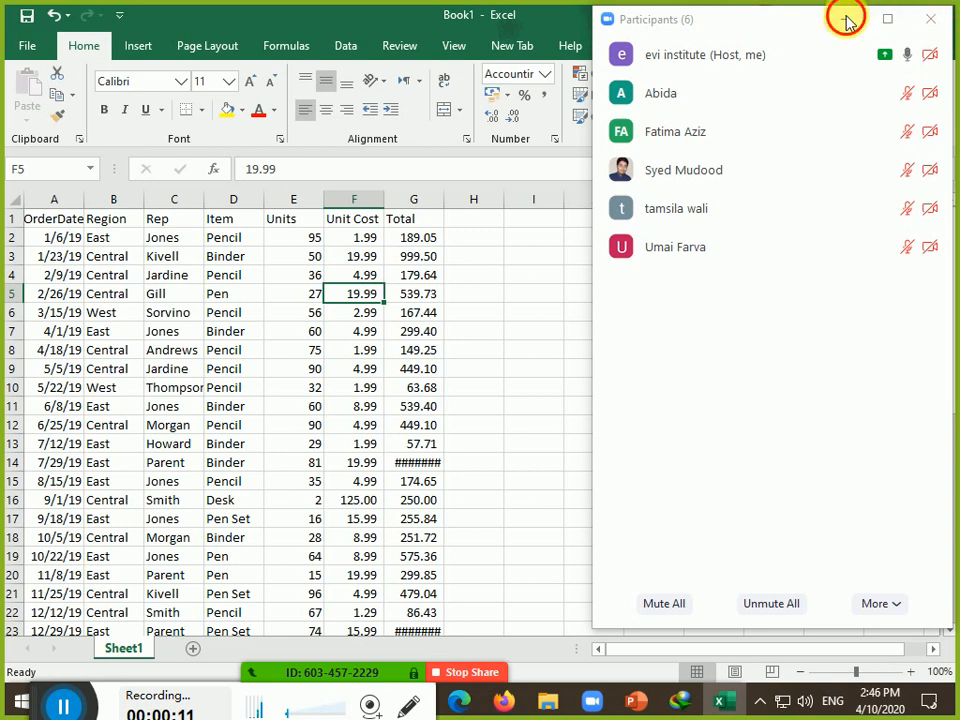
Minimize the meeting participants window and collapse the ribbon so more of the worksheet shows.
{"action": "left_click", "coordinate": [845, 18]}
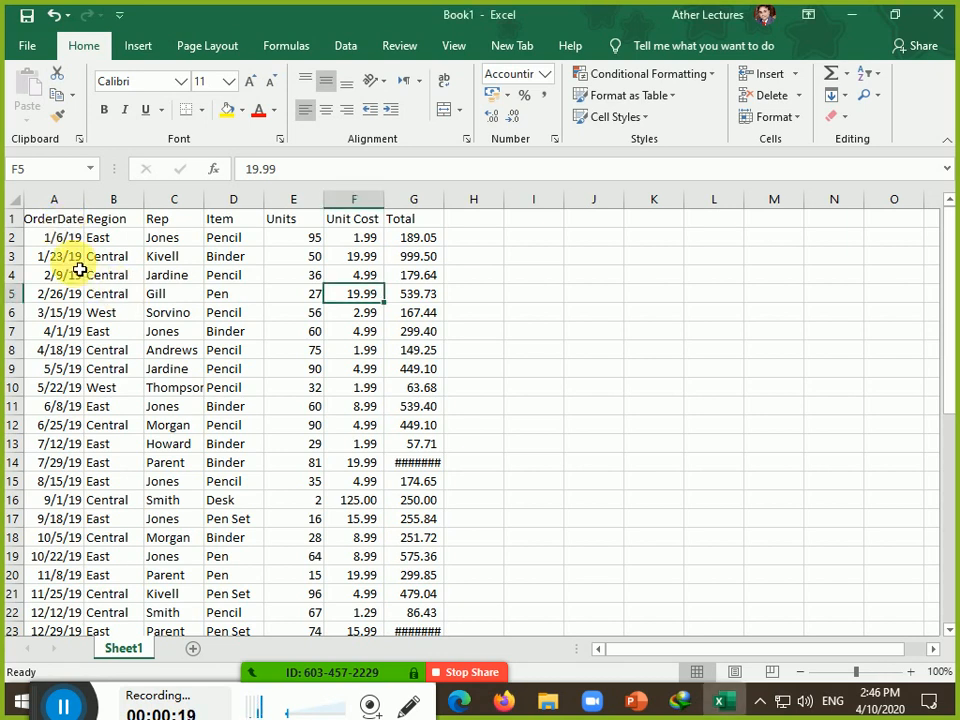
{"action": "key", "text": "ctrl+F1"}
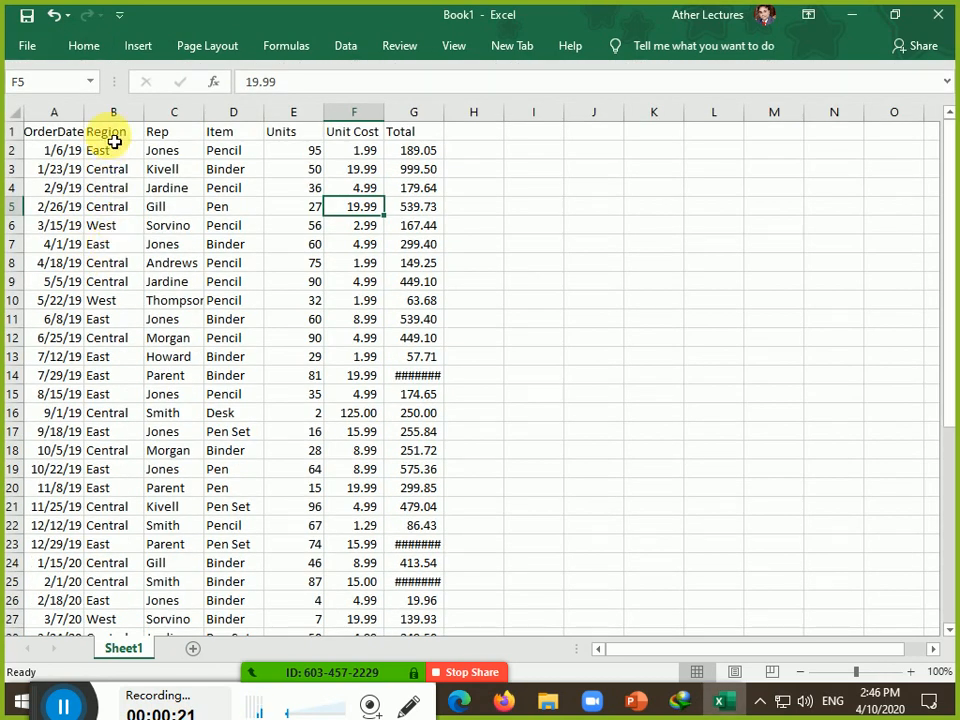
Review the sales table's column headings in row 1, from Region through Total.
{"action": "left_click", "coordinate": [113, 141]}
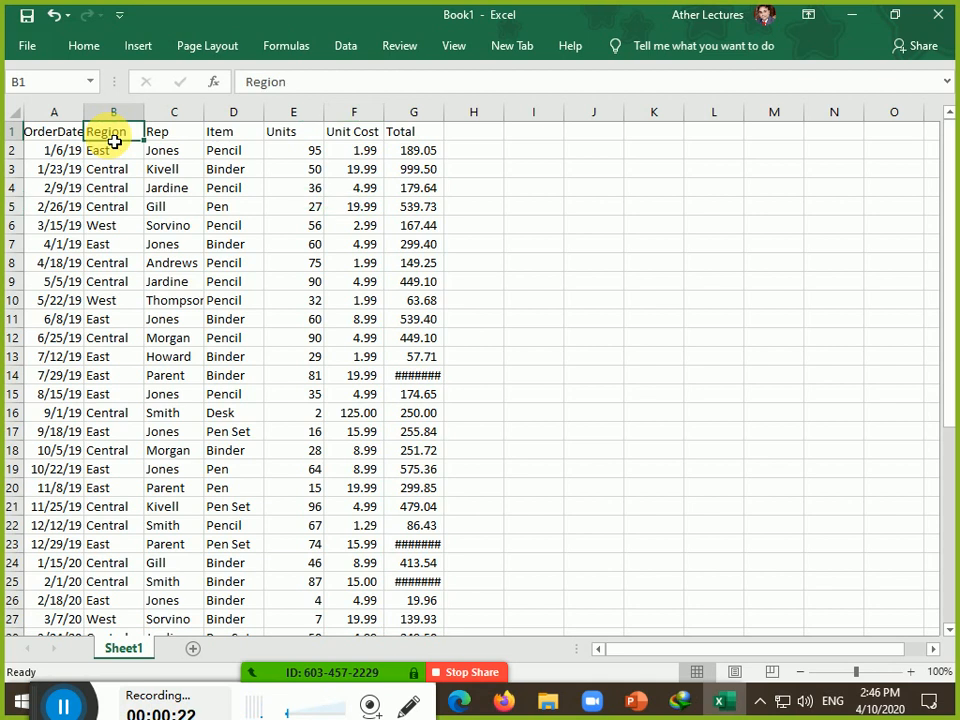
{"action": "left_click", "coordinate": [186, 133]}
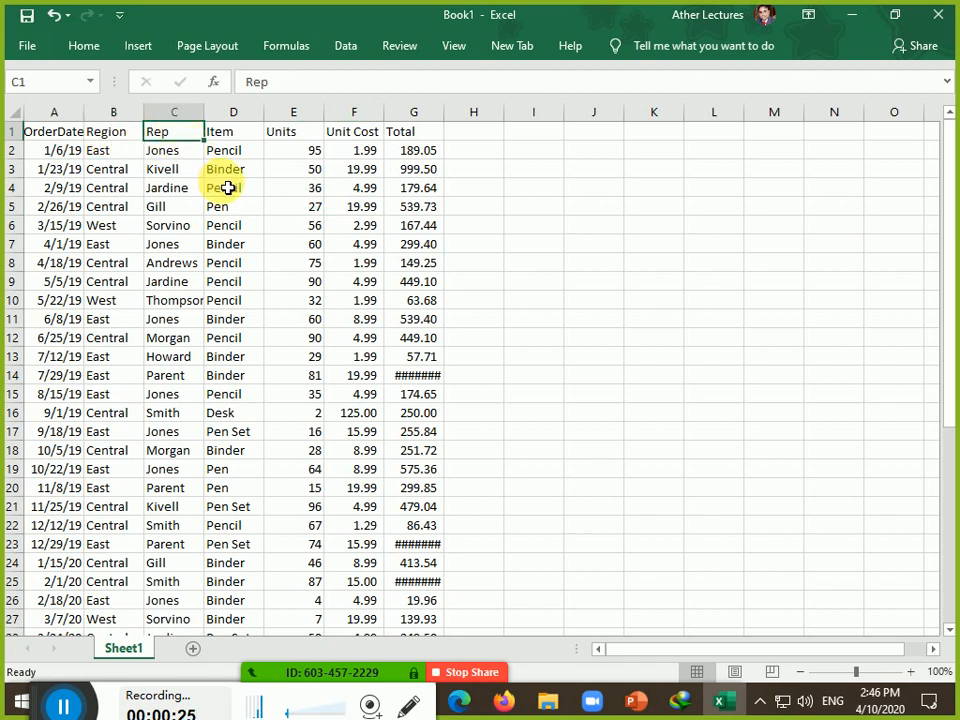
{"action": "left_click", "coordinate": [238, 134]}
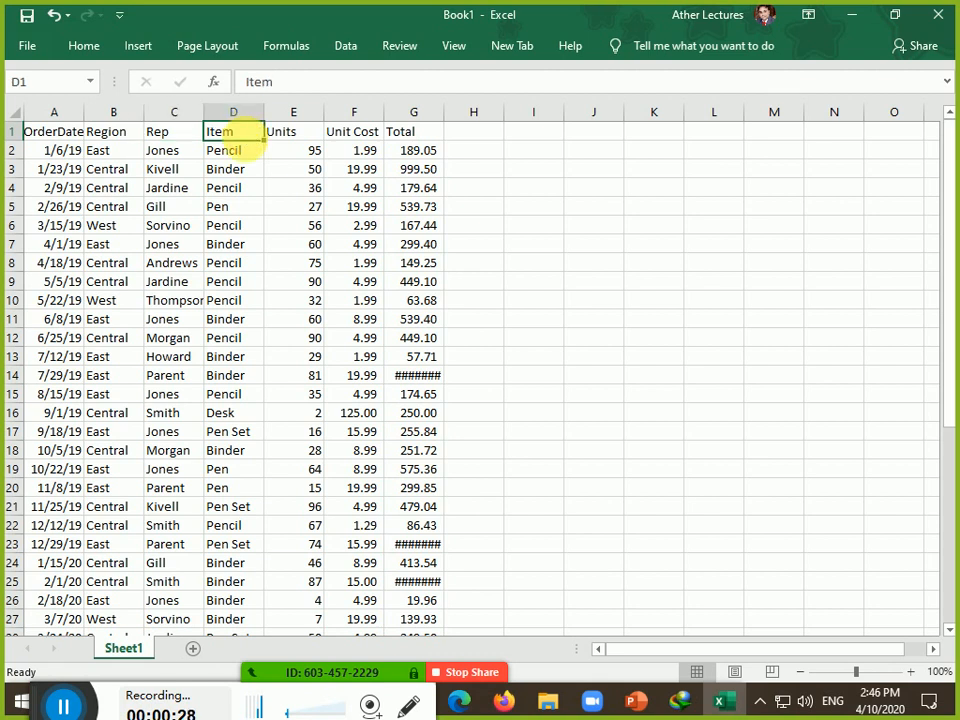
{"action": "left_click", "coordinate": [294, 136]}
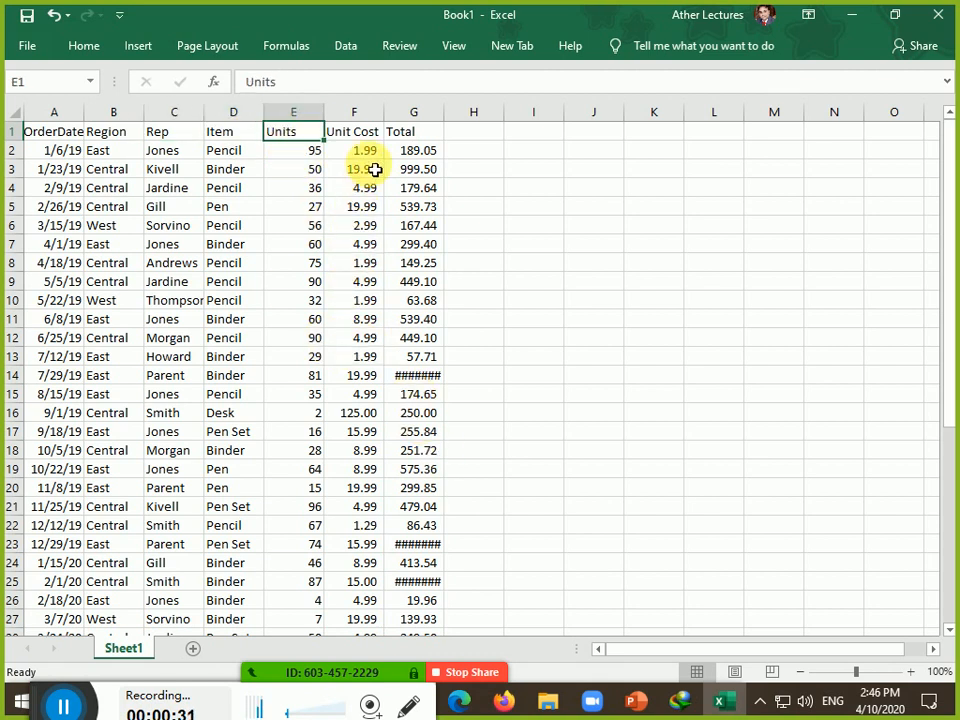
{"action": "left_click", "coordinate": [370, 131]}
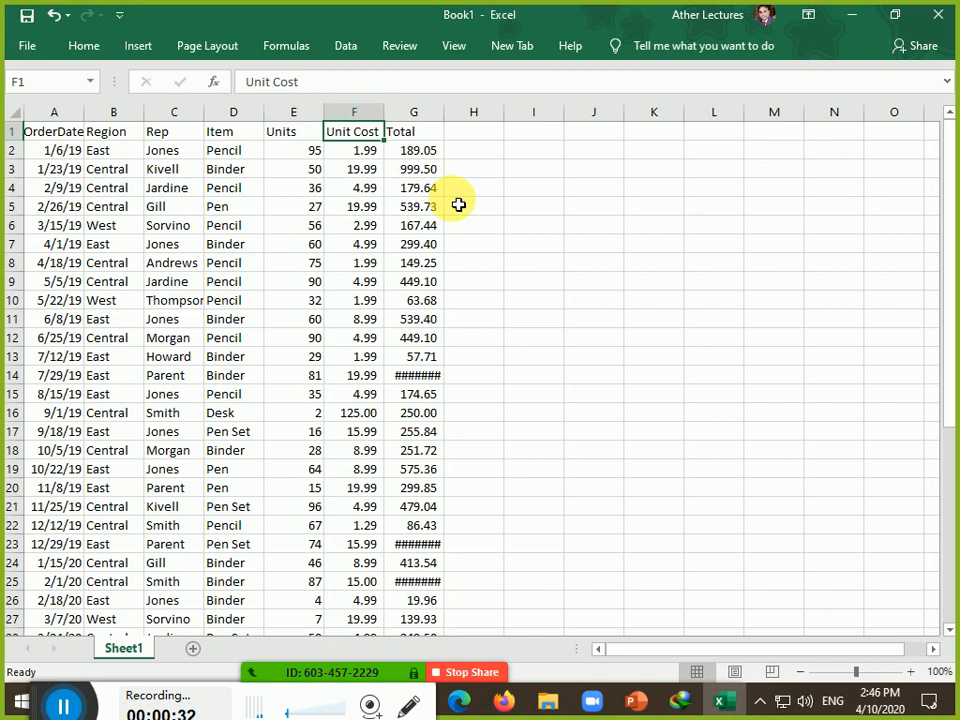
{"action": "left_click", "coordinate": [432, 136]}
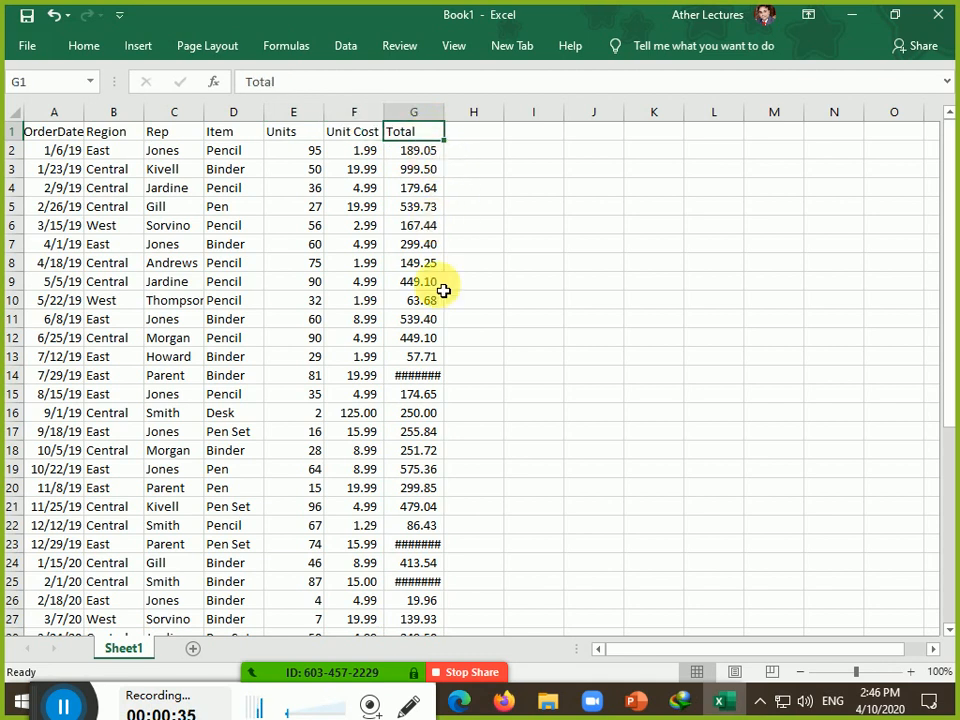
Replace the Total in G2 with the formula =E2*F2, multiplying Units by Unit Cost.
{"action": "left_click", "coordinate": [410, 156]}
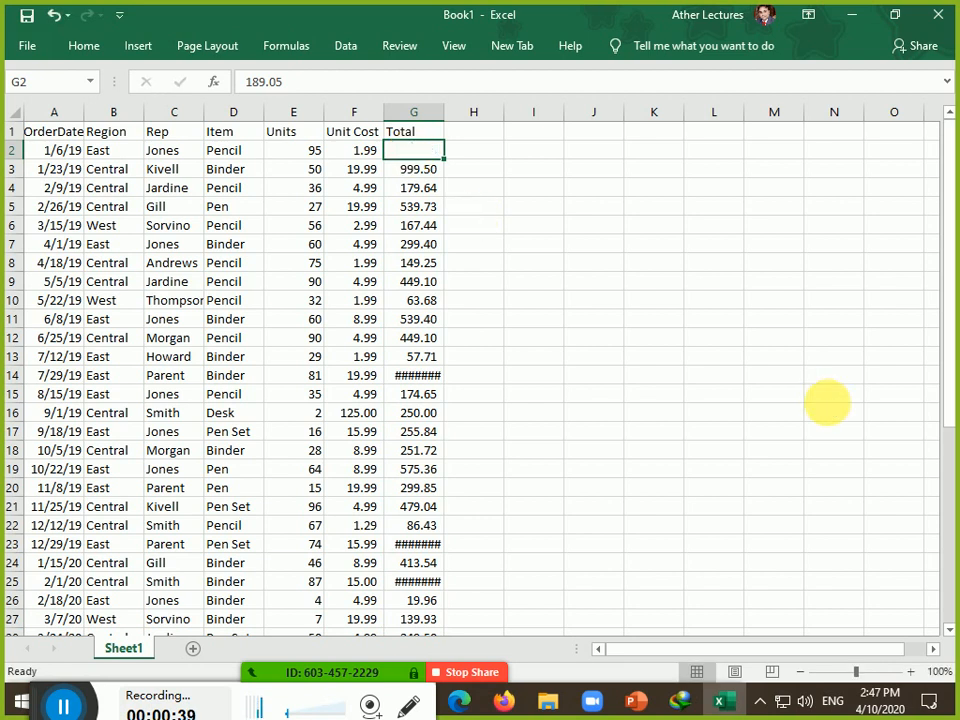
{"action": "type", "text": "="}
{"action": "key", "text": "Left"}
{"action": "key", "text": "Left"}
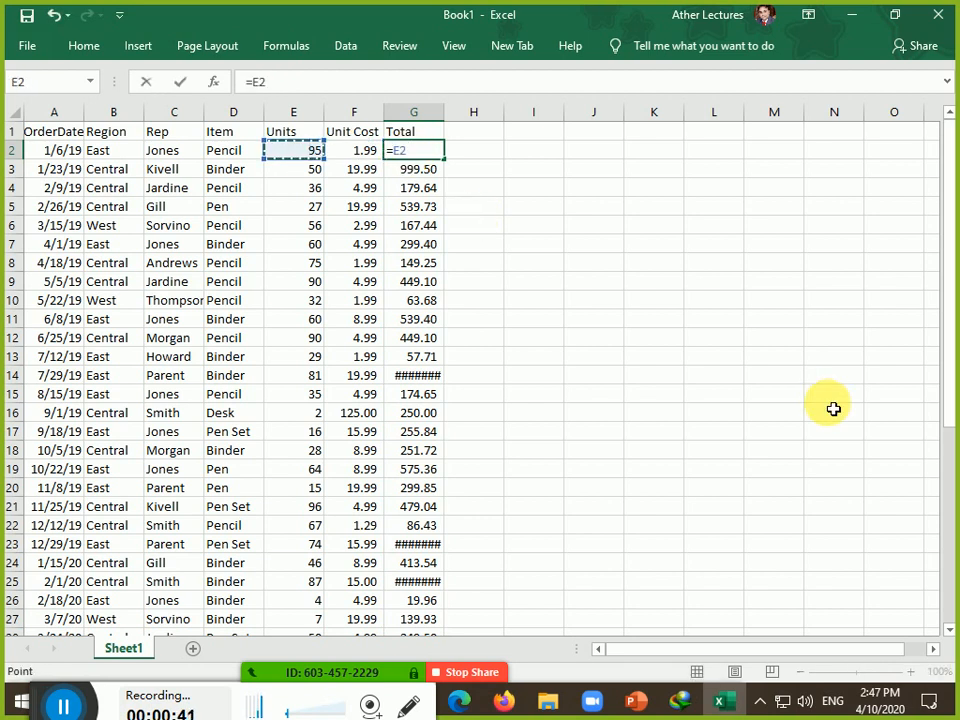
{"action": "key", "text": "Left"}
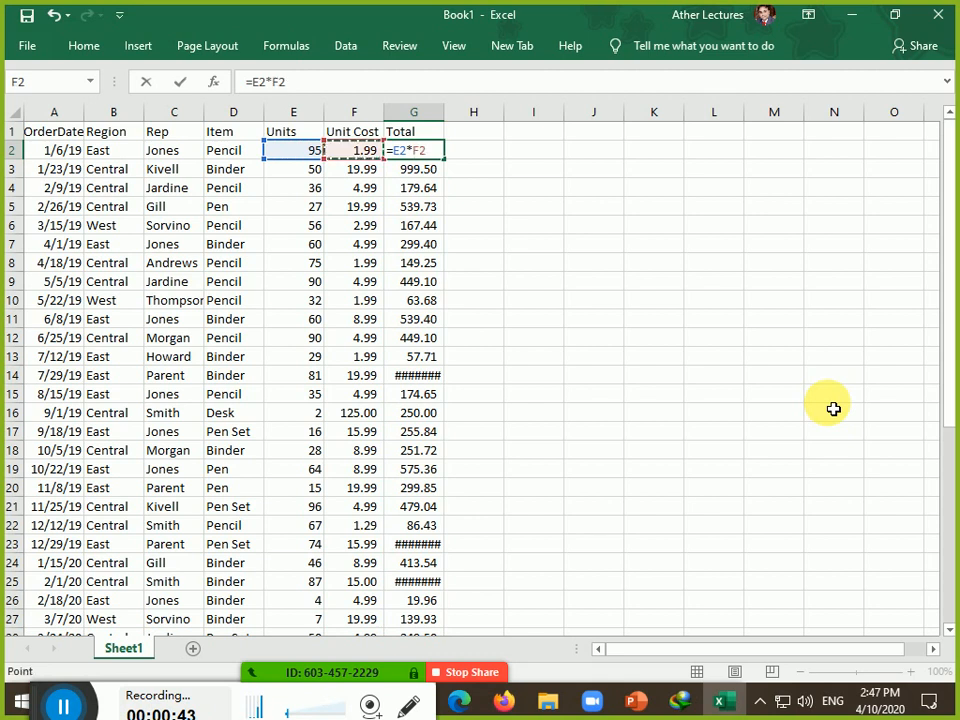
{"action": "key", "text": "Return"}
Fill the G2 formula down the Total column and widen column G so every amount fits.
{"action": "key", "text": "Up"}
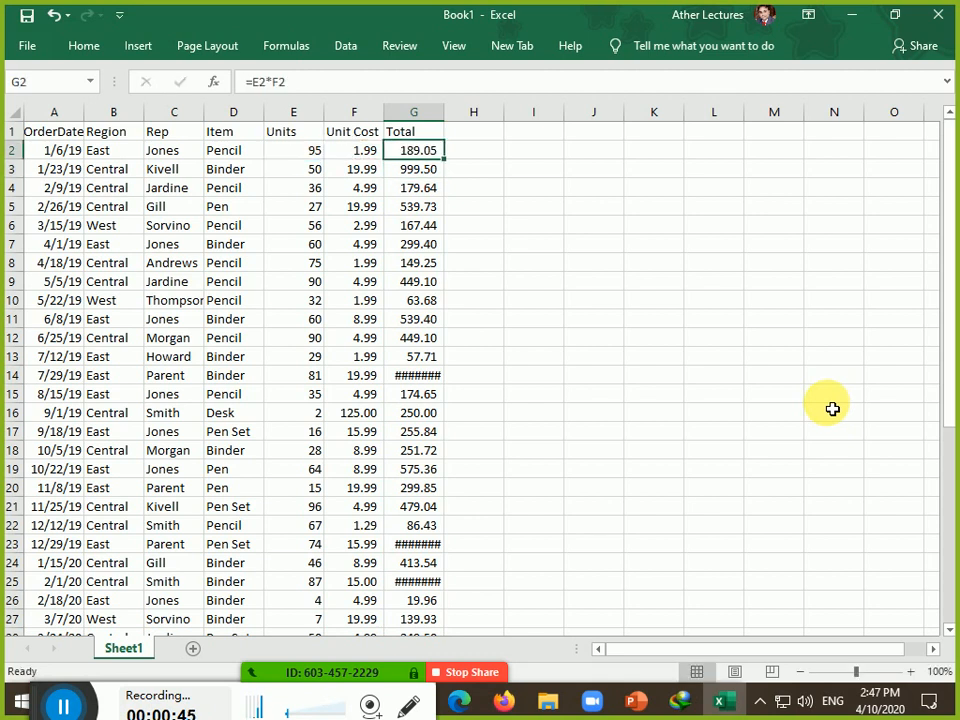
{"action": "double_click", "coordinate": [452, 167]}
{"action": "mouse_move", "coordinate": [456, 117]}
{"action": "left_mouse_down"}
{"action": "mouse_move", "coordinate": [470, 117]}
{"action": "mouse_move", "coordinate": [460, 117]}
{"action": "left_mouse_up"}
{"action": "left_click", "coordinate": [620, 300]}
{"action": "scroll", "coordinate": [469, 570], "scroll_direction": "down", "scroll_amount": 2}
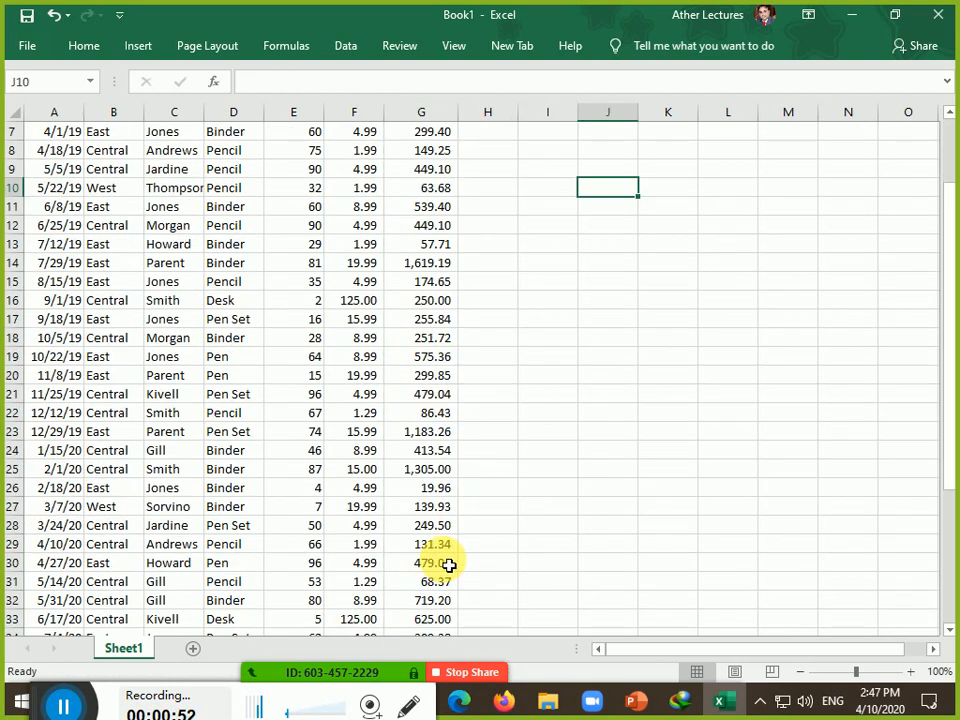
{"action": "scroll", "coordinate": [449, 566], "scroll_direction": "down", "scroll_amount": 4}
{"action": "scroll", "coordinate": [449, 566], "scroll_direction": "up", "scroll_amount": 5}
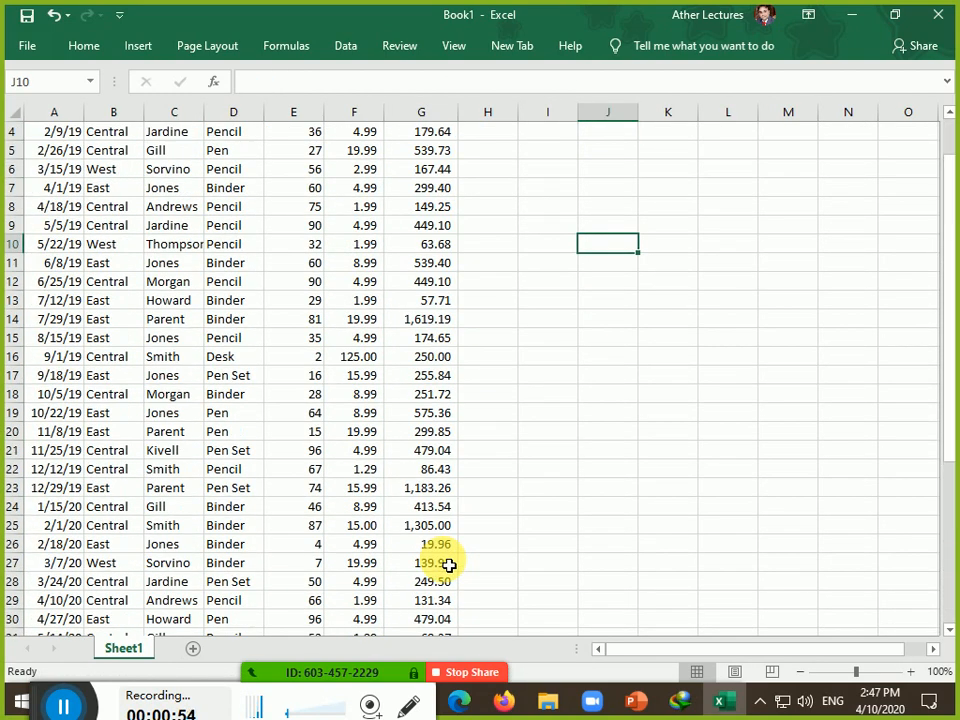
{"action": "scroll", "coordinate": [449, 566], "scroll_direction": "up", "scroll_amount": 1}
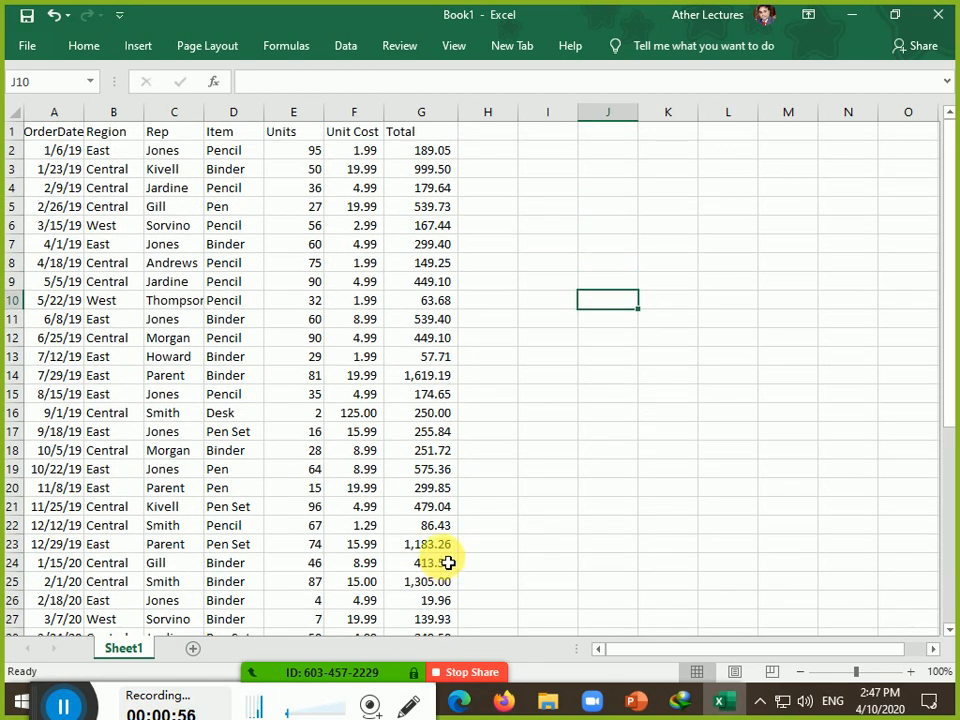
{"action": "left_click", "coordinate": [337, 712]}
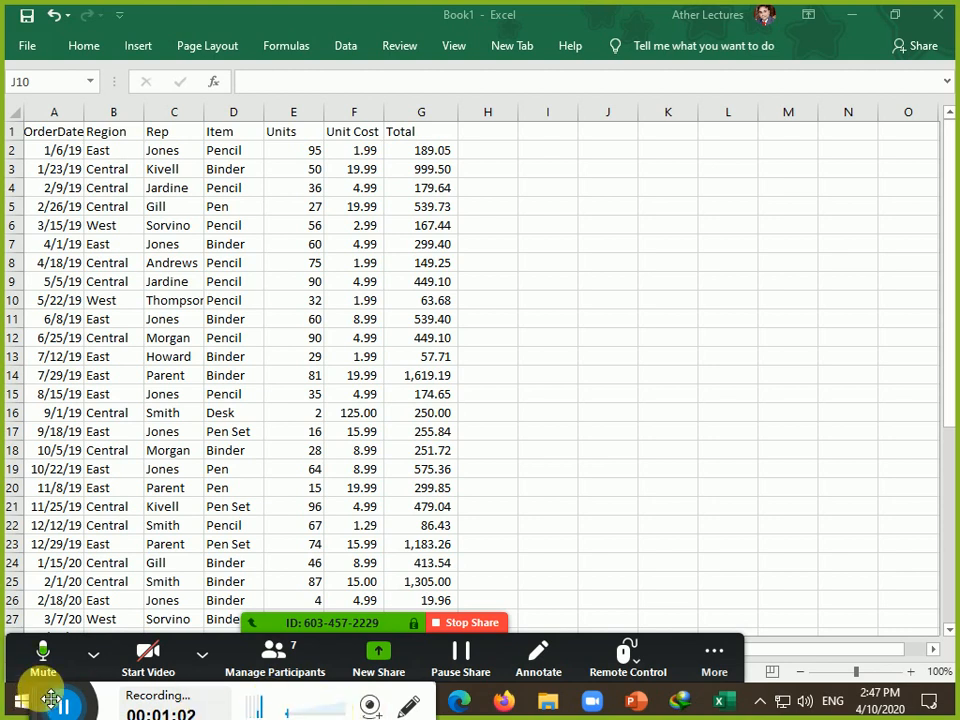
{"action": "left_click_drag", "start_coordinate": [46, 691], "coordinate": [80, 572]}
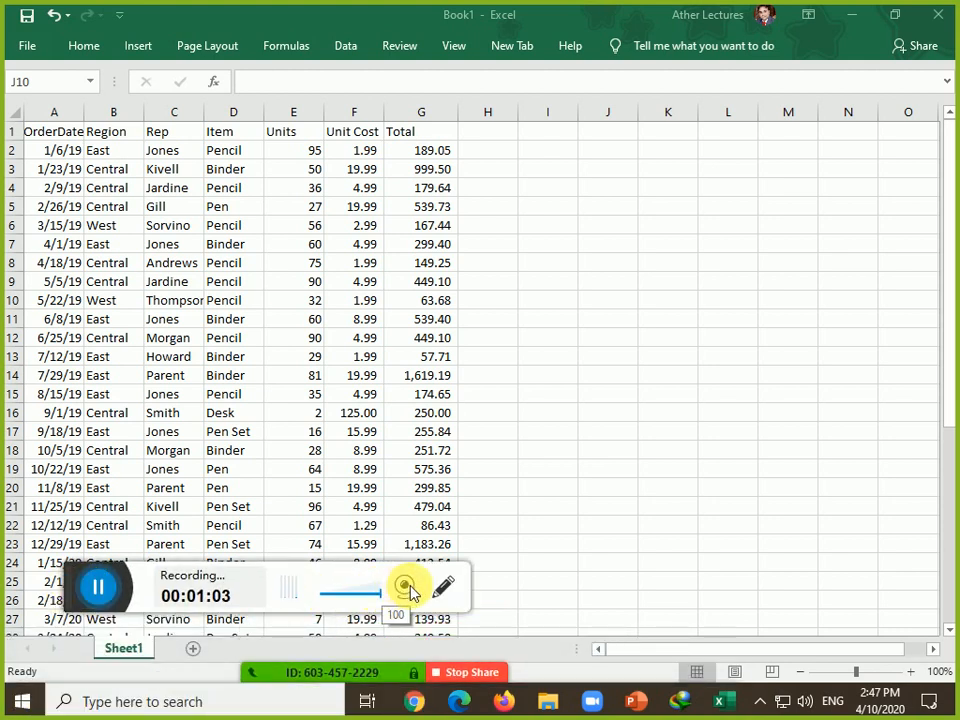
{"action": "left_click_drag", "start_coordinate": [82, 582], "coordinate": [47, 708]}
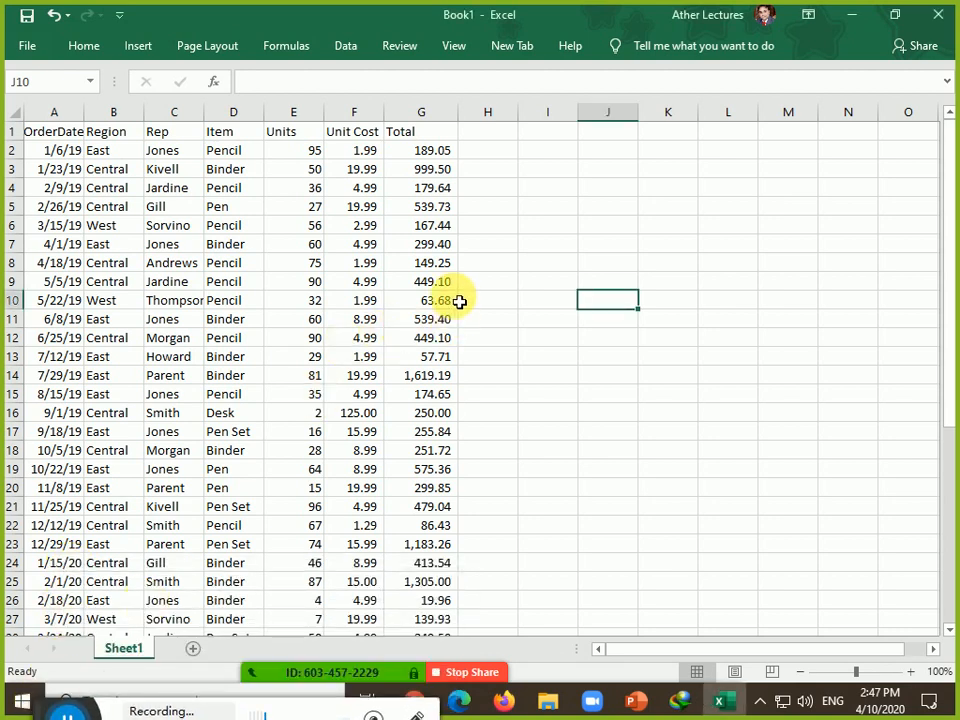
{"action": "scroll", "coordinate": [156, 366], "scroll_direction": "down", "scroll_amount": 8}
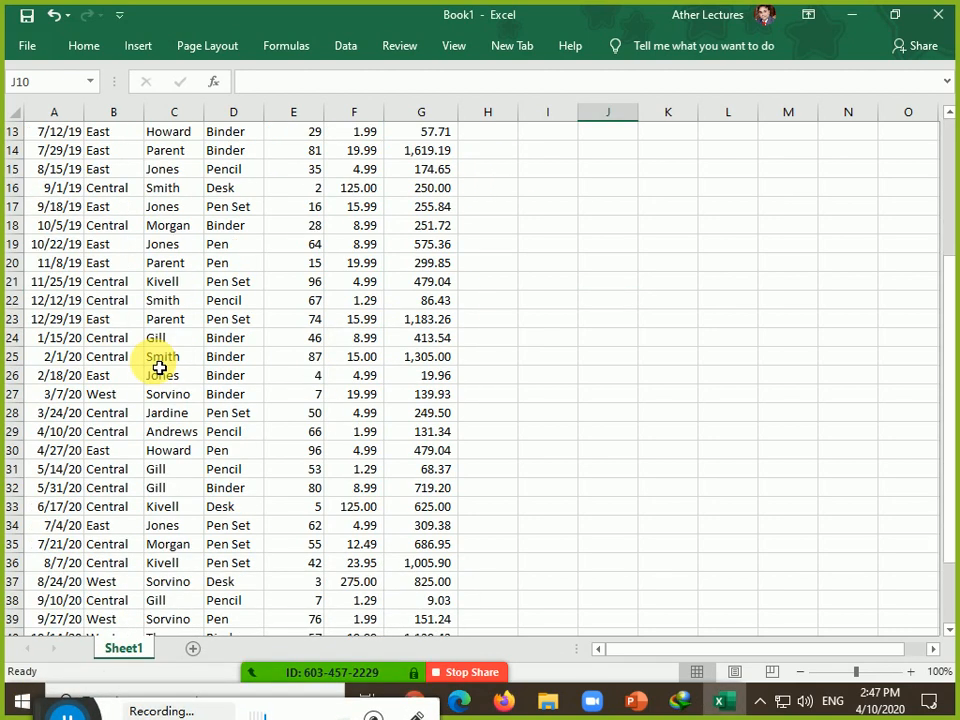
{"action": "scroll", "coordinate": [159, 368], "scroll_direction": "up", "scroll_amount": 8}
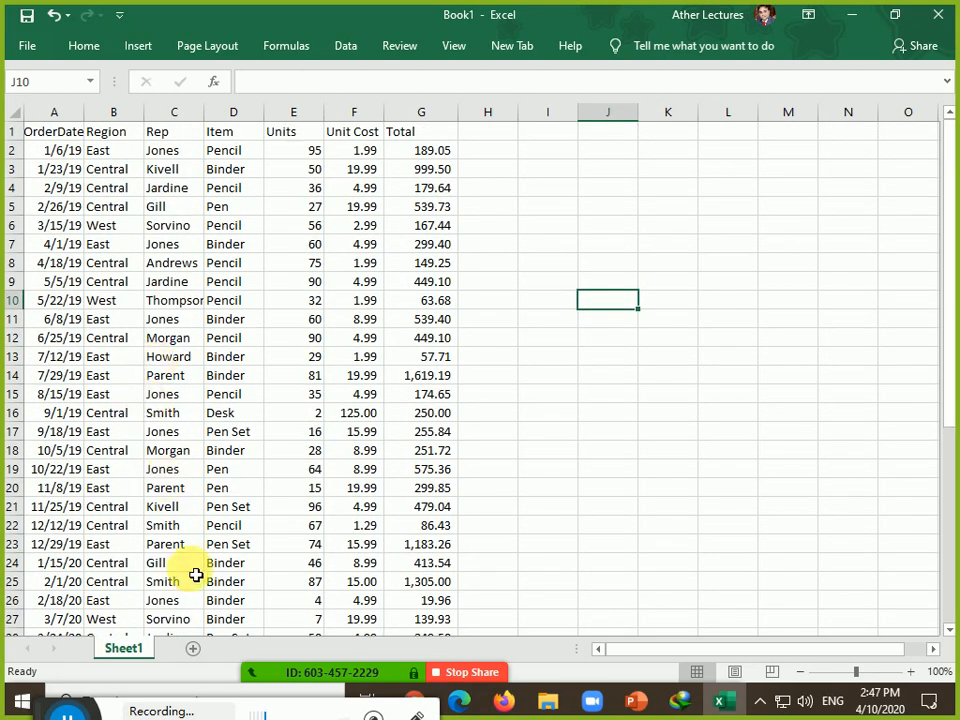
Rename the worksheet Sheet1 as MasterData.
{"action": "double_click", "coordinate": [124, 656]}
{"action": "type", "text": "MasterData"}
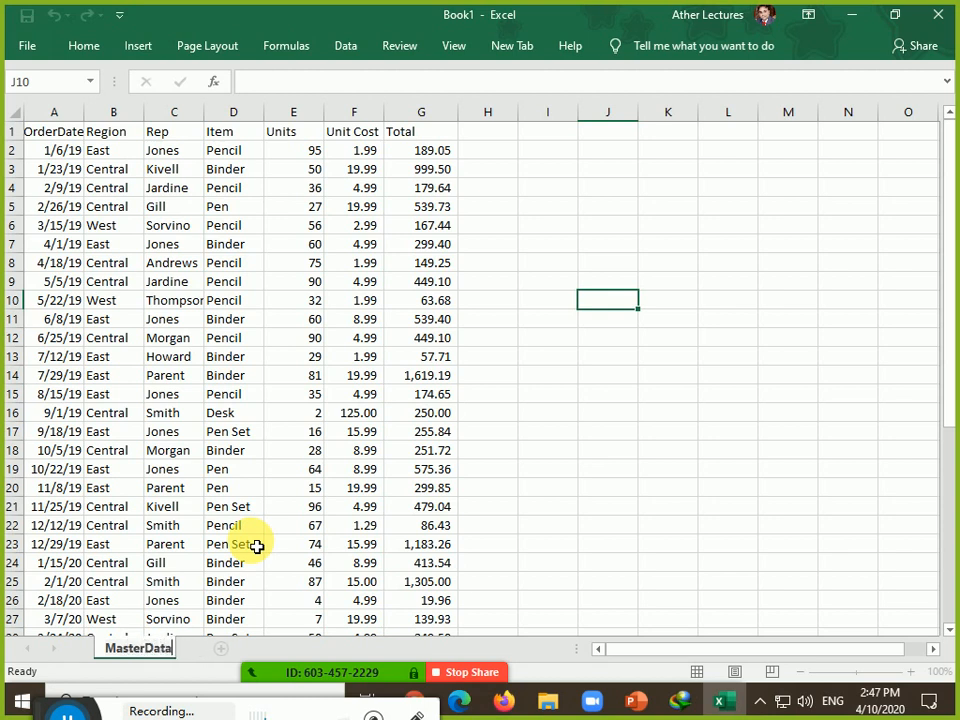
{"action": "key", "text": "Return"}
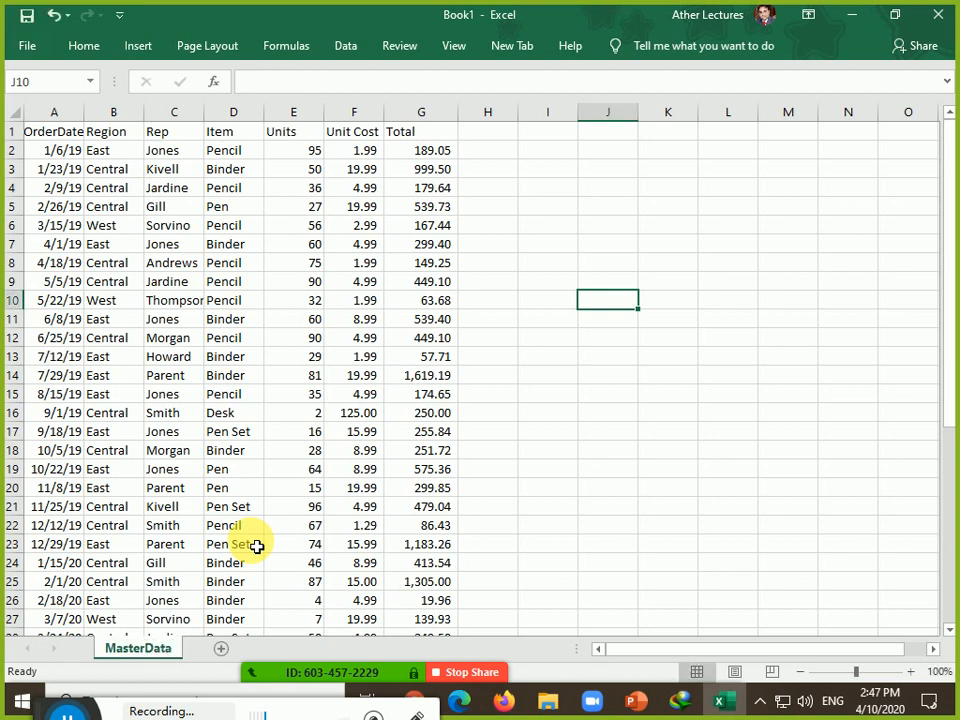
Add a new worksheet and paste a copy of the whole MasterData table into it, starting at cell A1.
{"action": "left_click", "coordinate": [221, 649]}
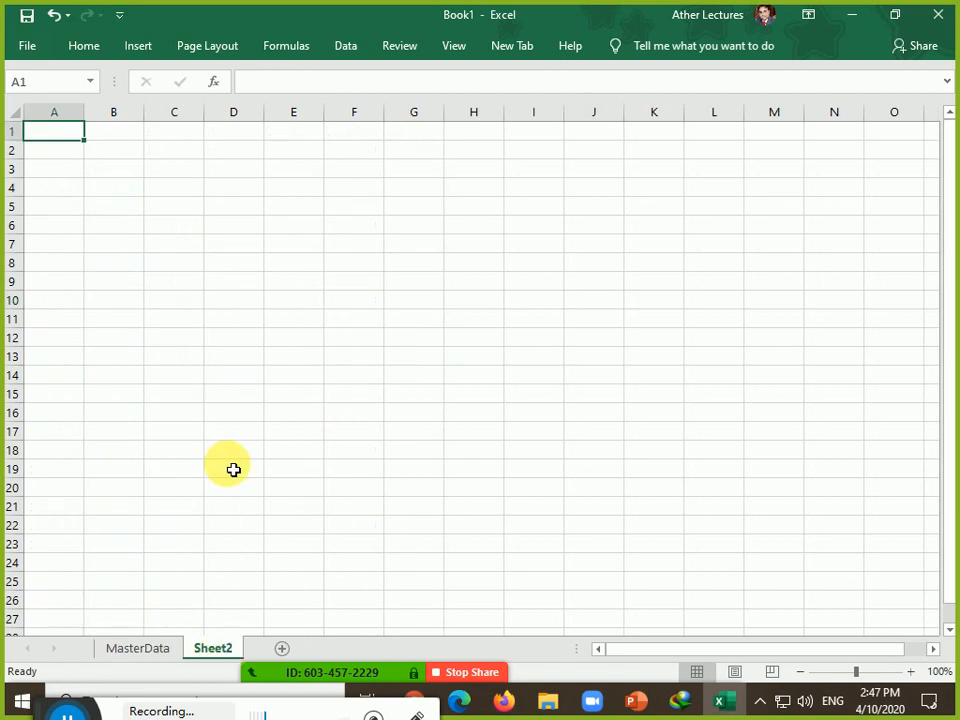
{"action": "left_click", "coordinate": [140, 649]}
{"action": "left_click", "coordinate": [66, 140]}
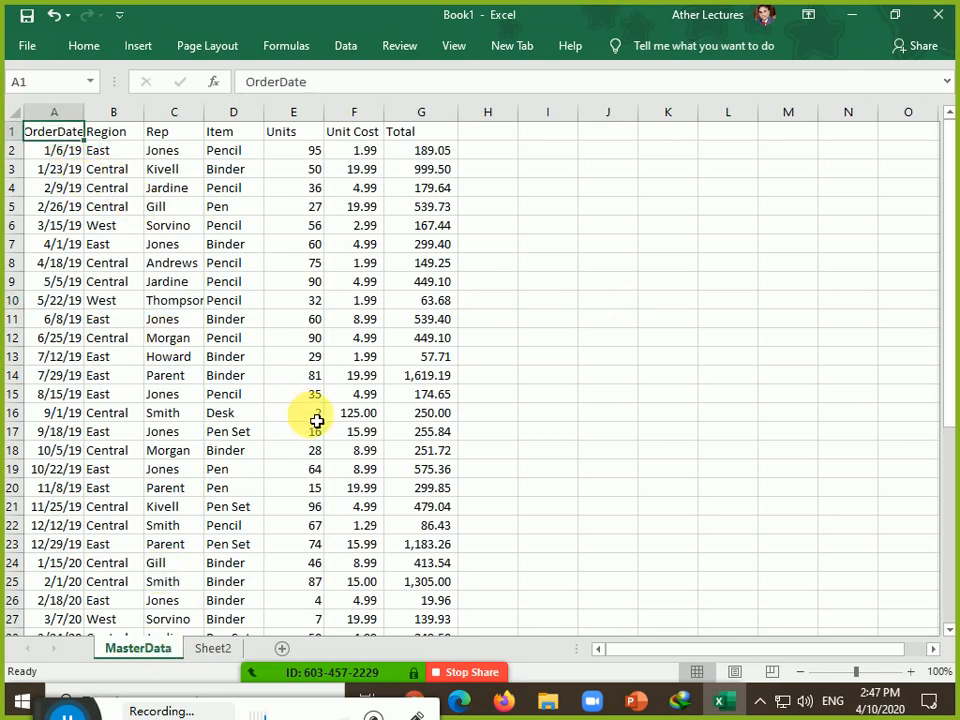
{"action": "key", "text": "ctrl+shift+Right"}
{"action": "key", "text": "ctrl+shift+Down"}
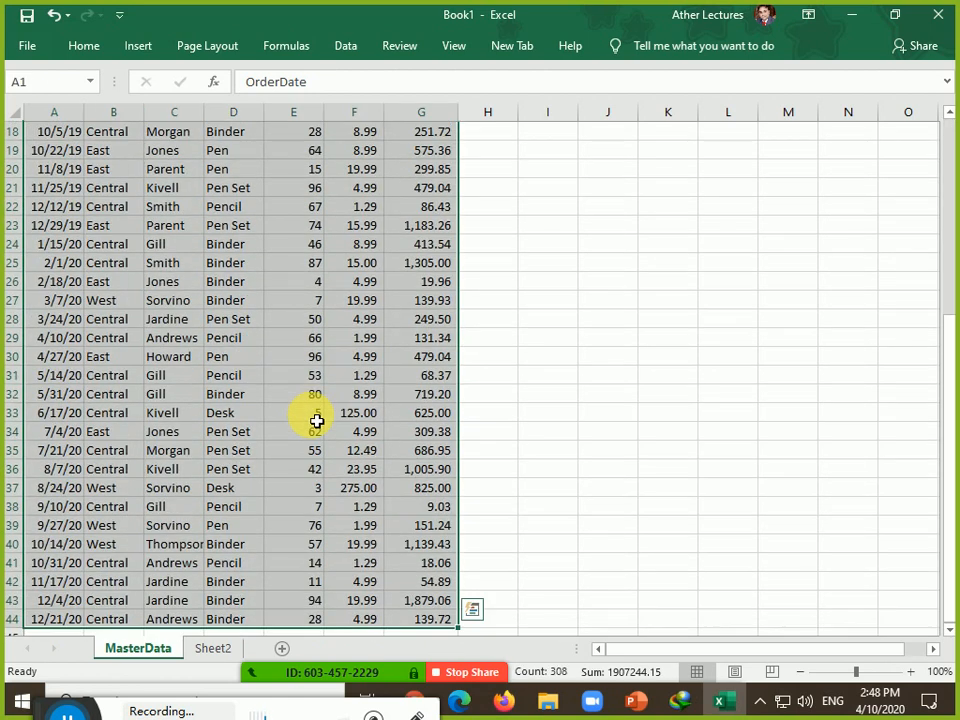
{"action": "key", "text": "ctrl+c"}
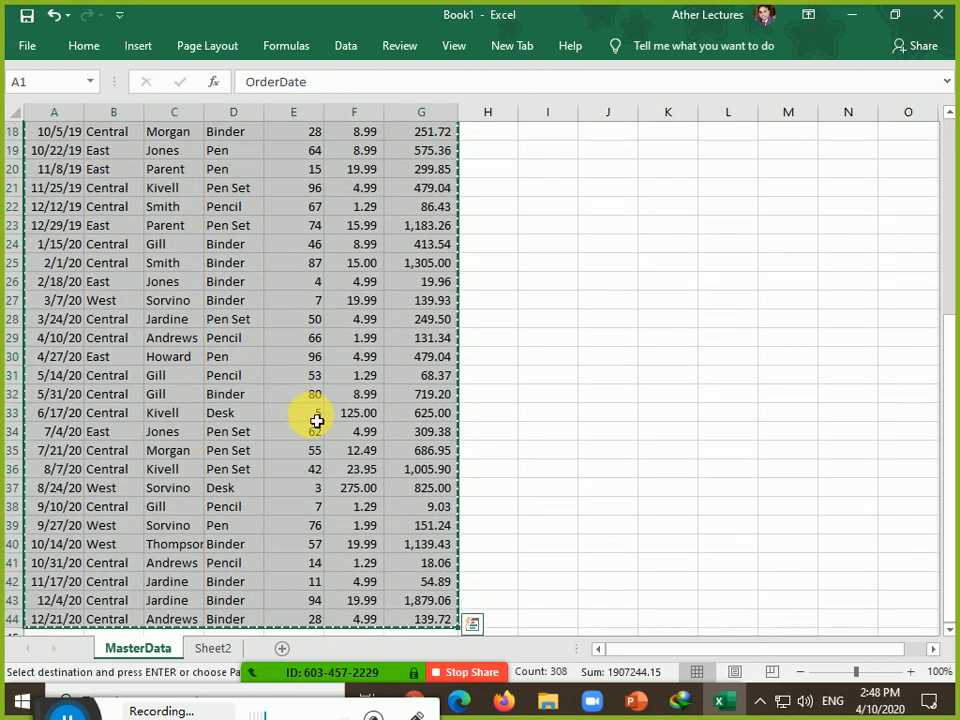
{"action": "left_click", "coordinate": [212, 650]}
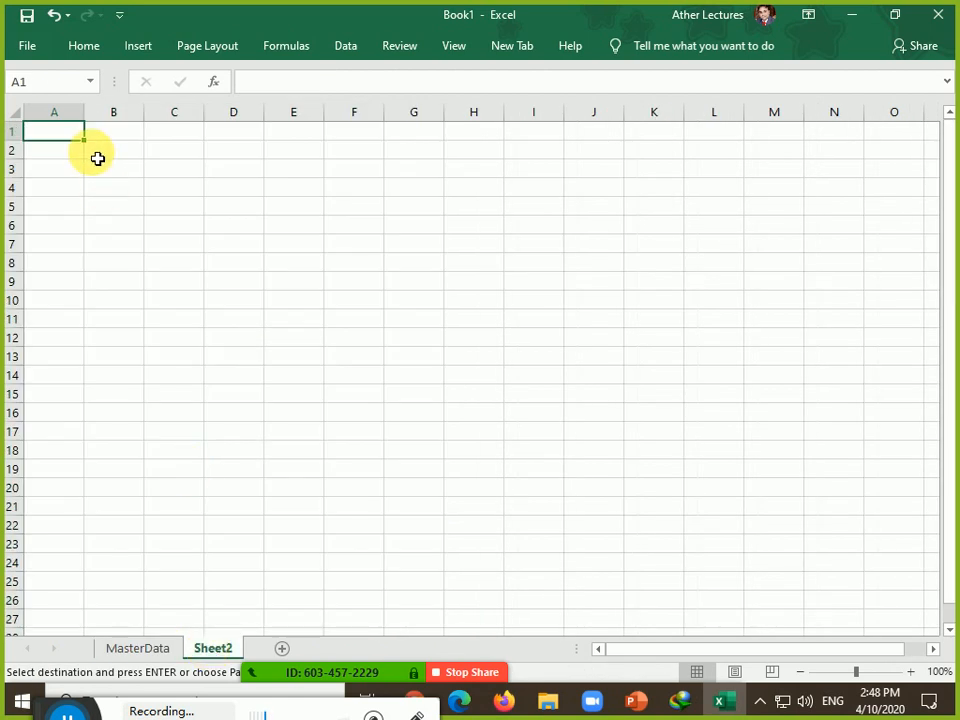
{"action": "key", "text": "ctrl+v"}
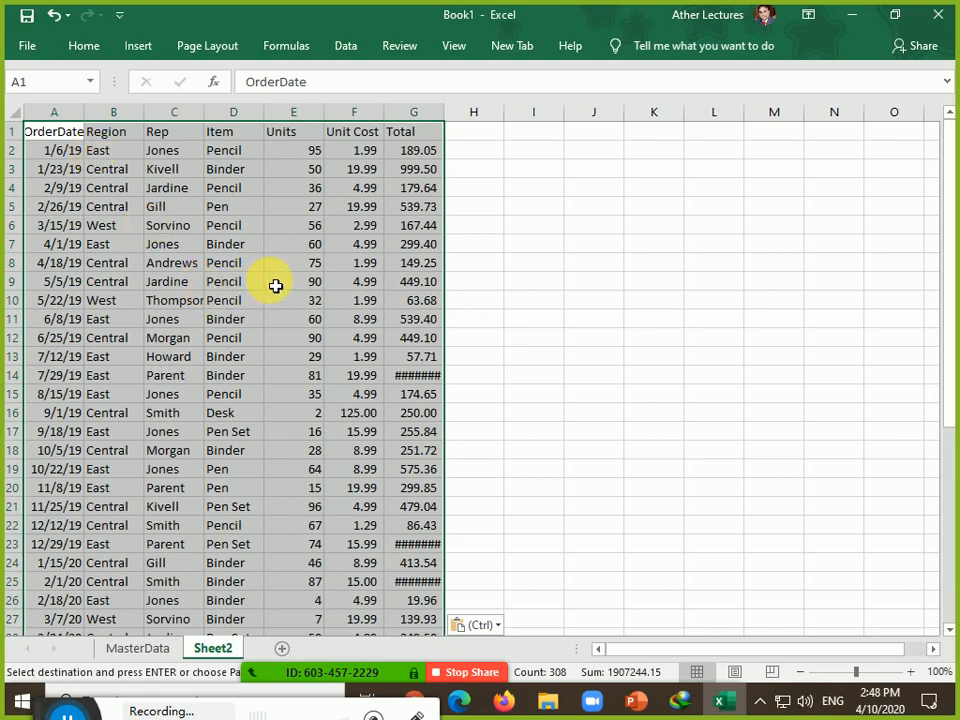
Keep the ribbon expanded and turn on filtering for the header row of the copied table in Sheet2.
{"action": "left_click", "coordinate": [57, 130]}
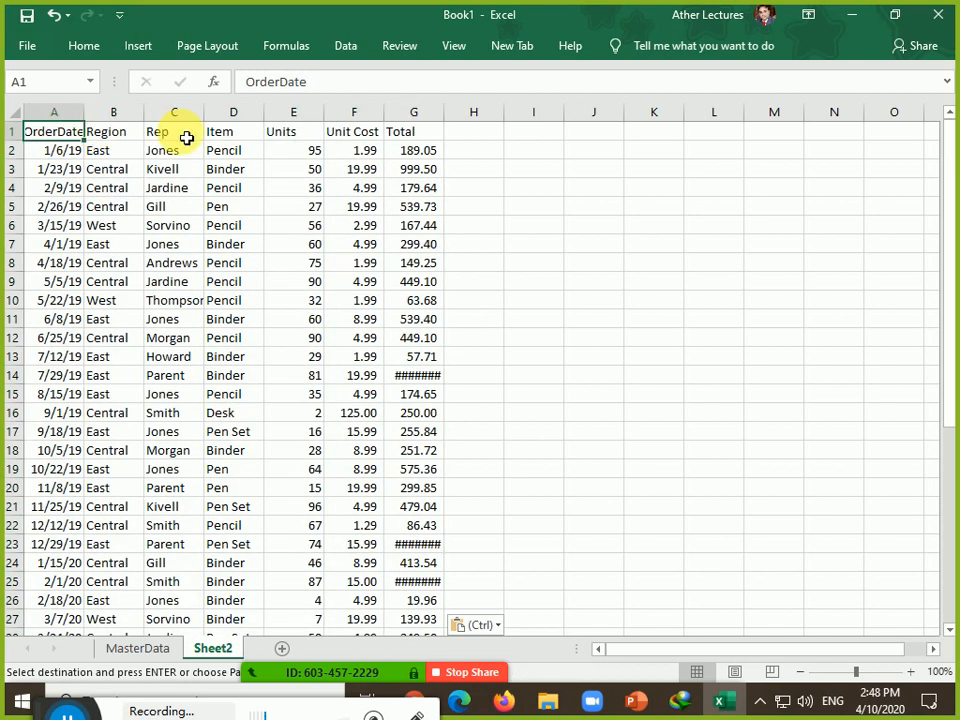
{"action": "left_click", "coordinate": [345, 46]}
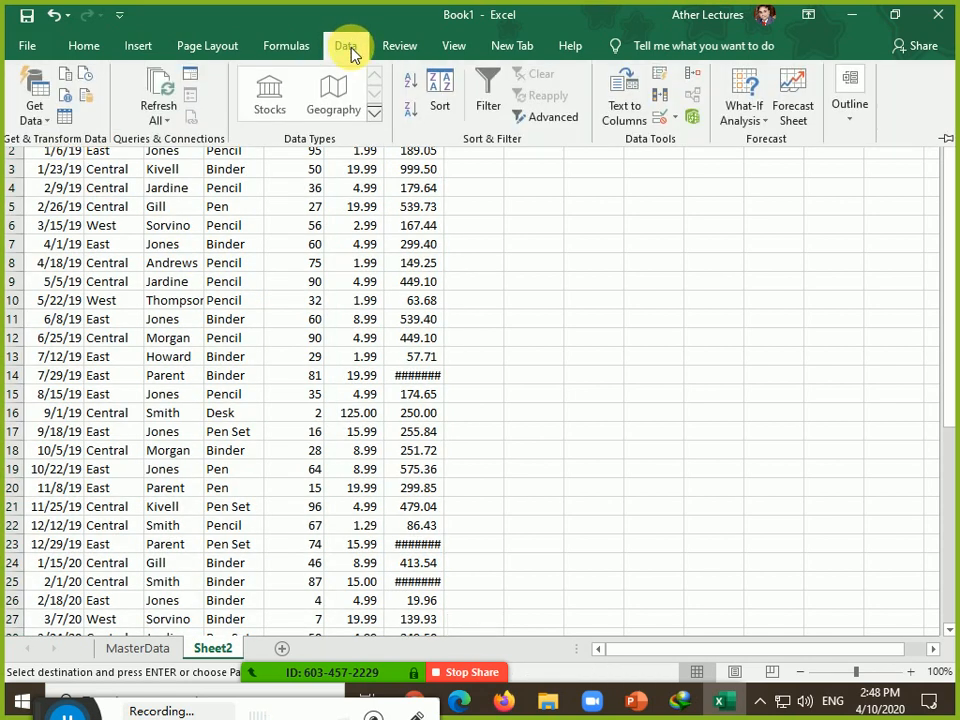
{"action": "double_click", "coordinate": [347, 47]}
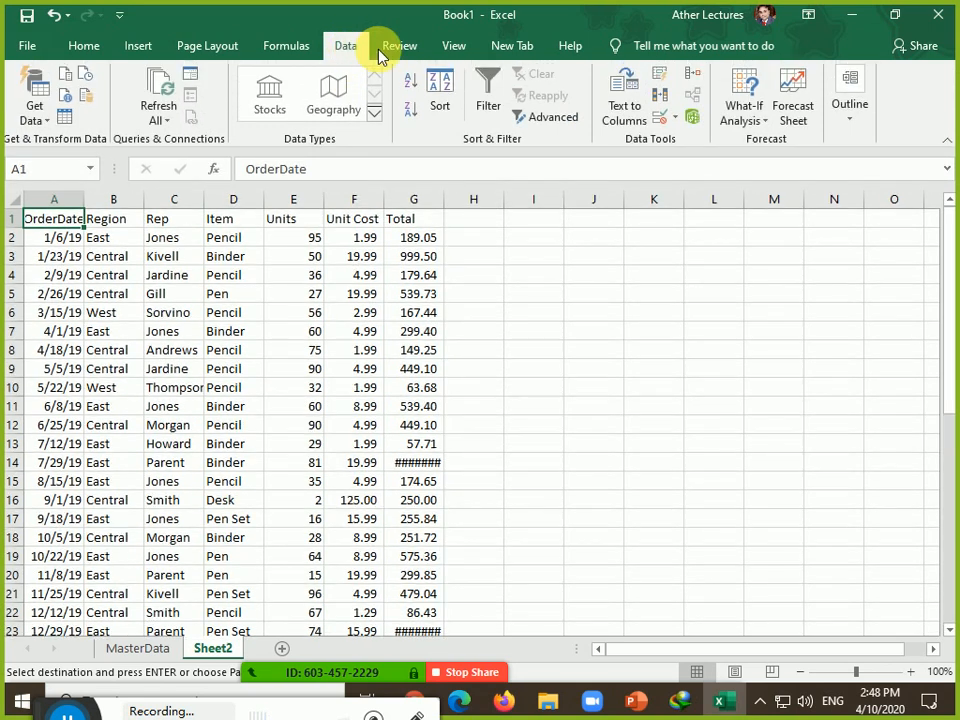
{"action": "left_click", "coordinate": [491, 107]}
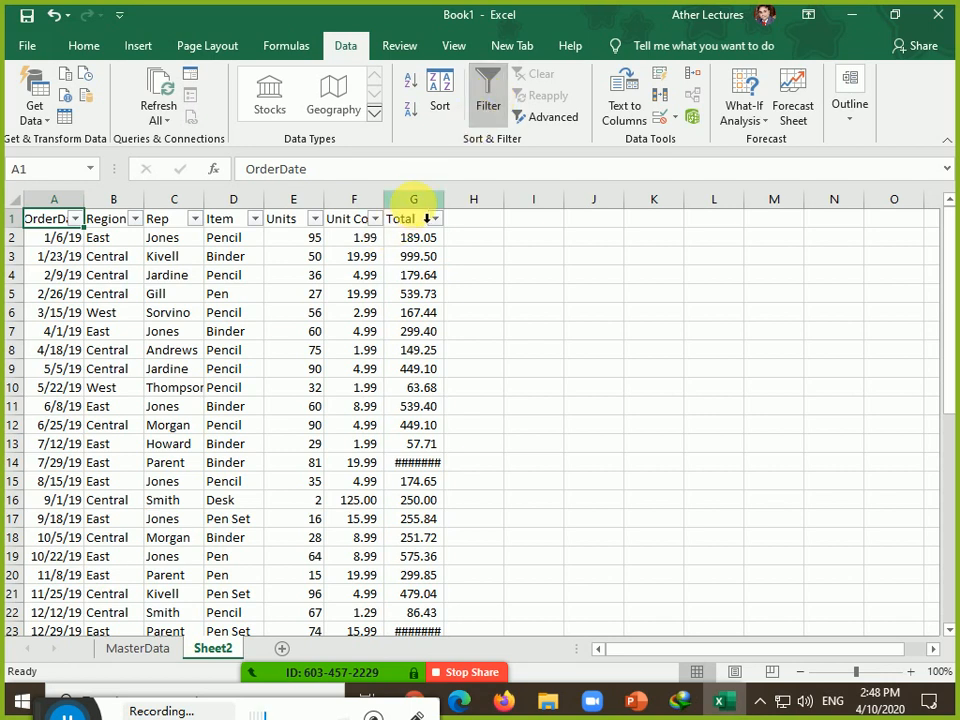
Select columns A through G and look at the filter choices of the Region and Rep columns.
{"action": "left_click_drag", "start_coordinate": [424, 203], "coordinate": [32, 197]}
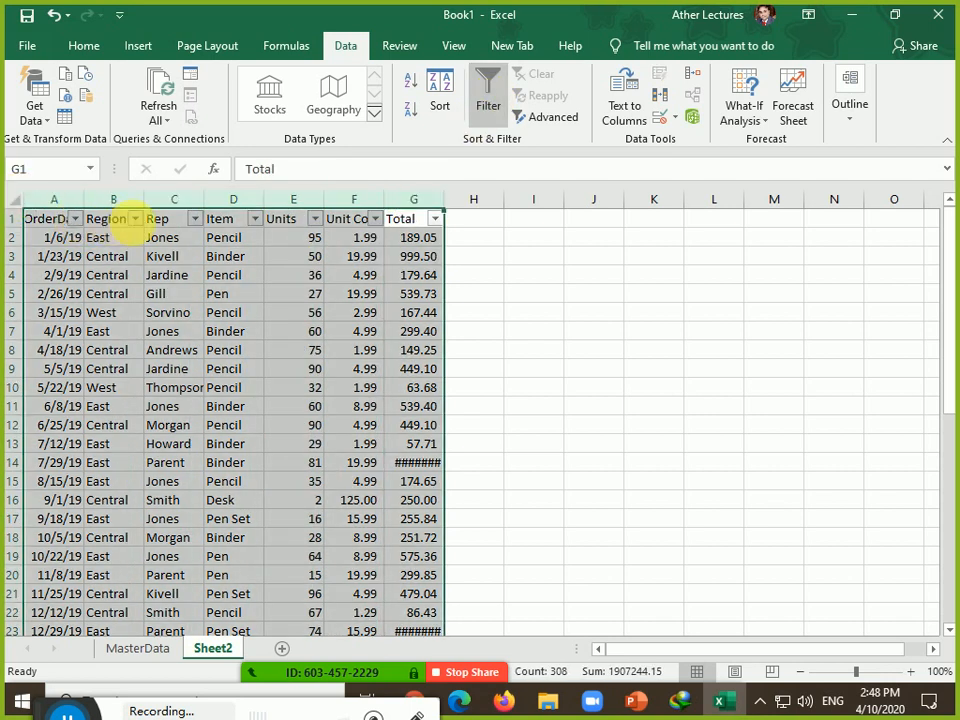
{"action": "left_click", "coordinate": [135, 219]}
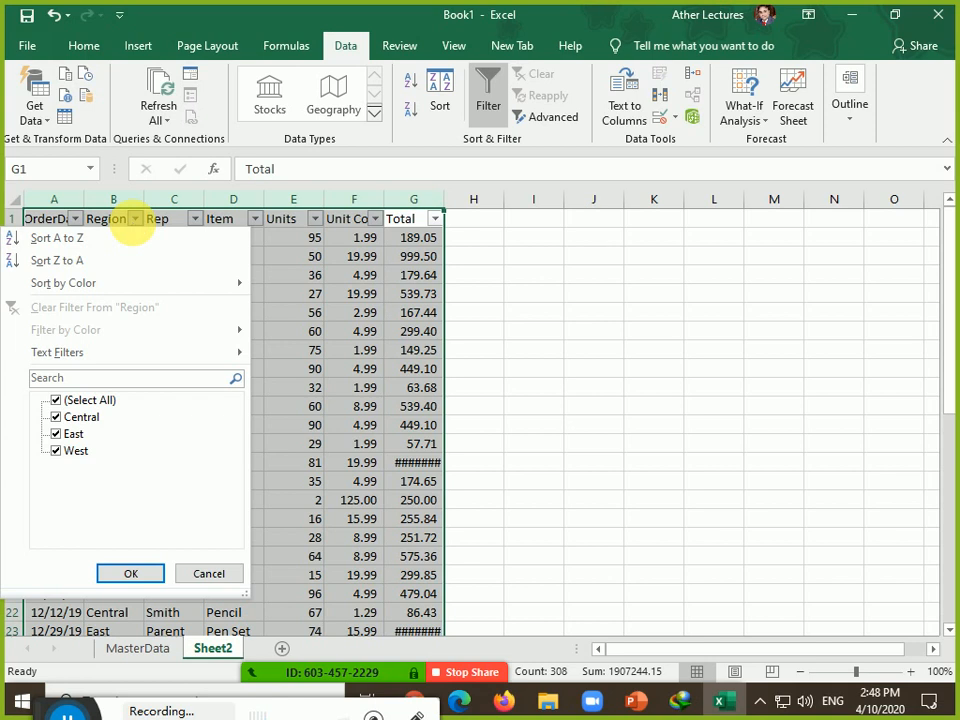
{"action": "left_click", "coordinate": [134, 222]}
{"action": "left_click", "coordinate": [196, 219]}
{"action": "left_click", "coordinate": [193, 219]}
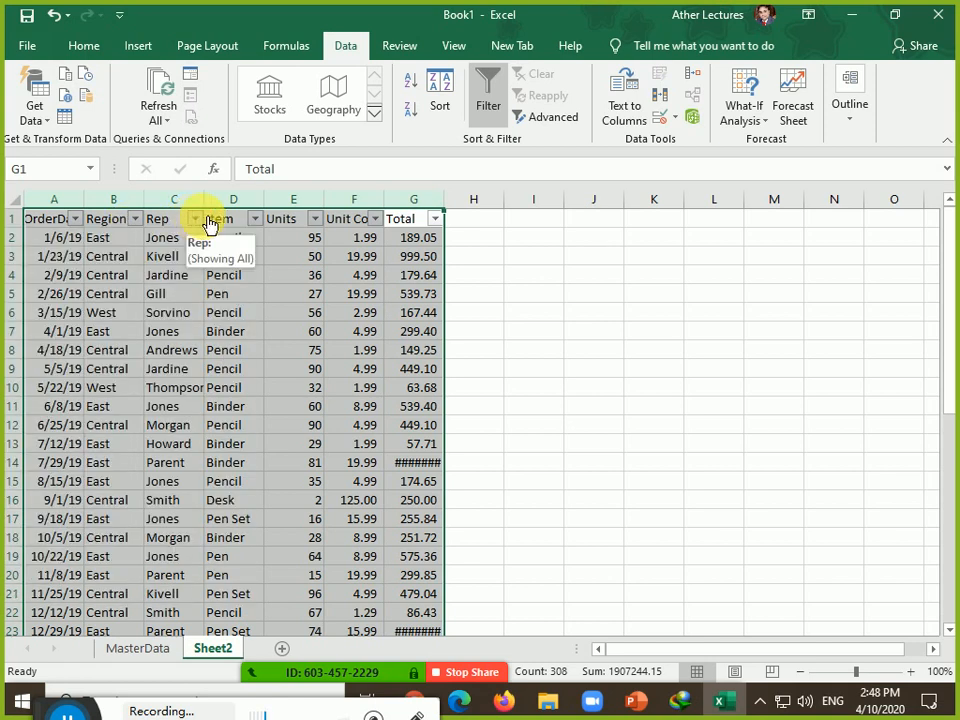
Filter the Item column of Sheet2 to show only Pencil and select the filtered records.
{"action": "left_click", "coordinate": [256, 219]}
{"action": "left_click", "coordinate": [257, 220]}
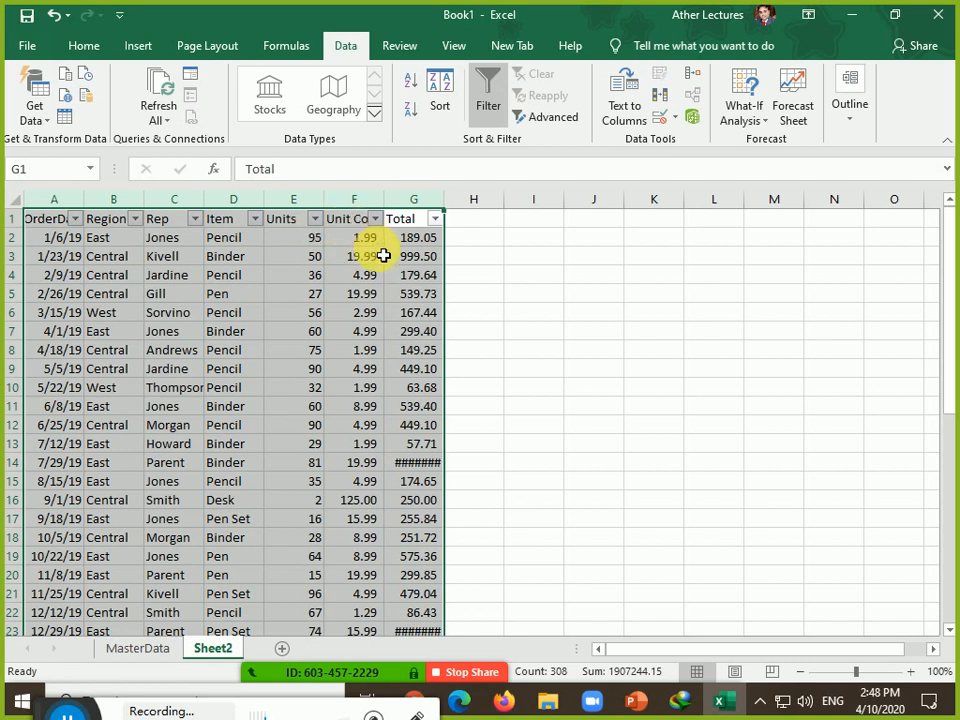
{"action": "left_click", "coordinate": [257, 221]}
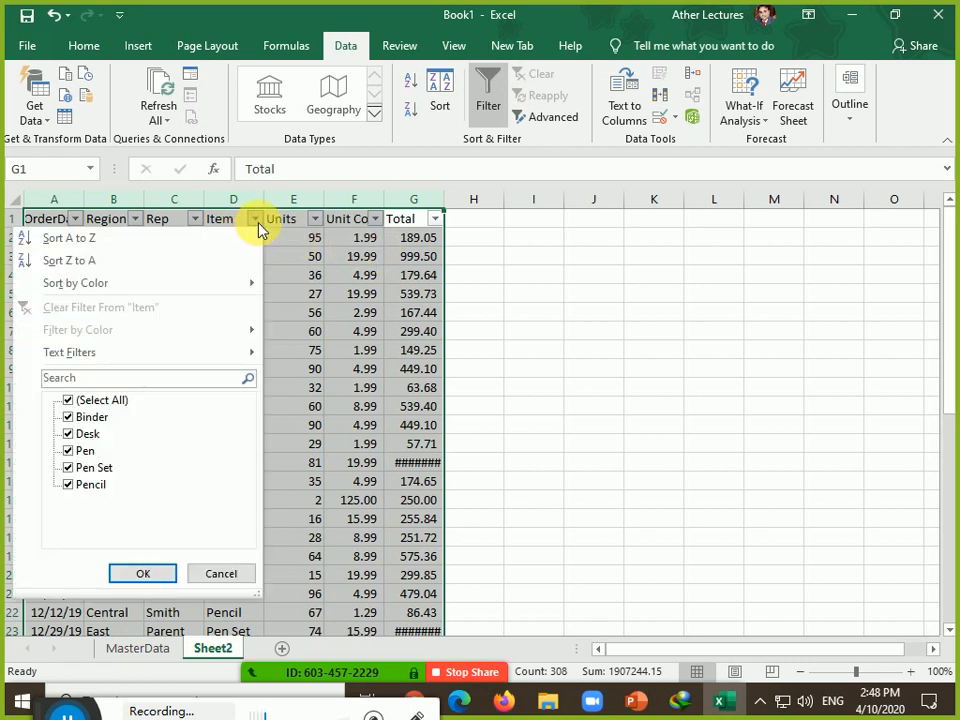
{"action": "left_click", "coordinate": [66, 402]}
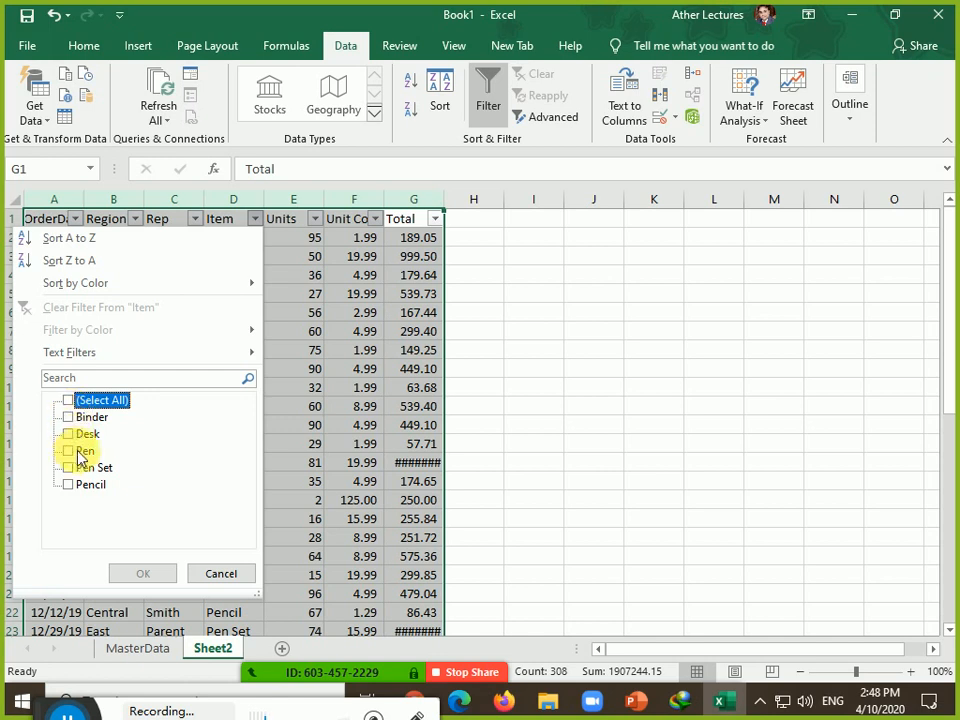
{"action": "left_click", "coordinate": [68, 485]}
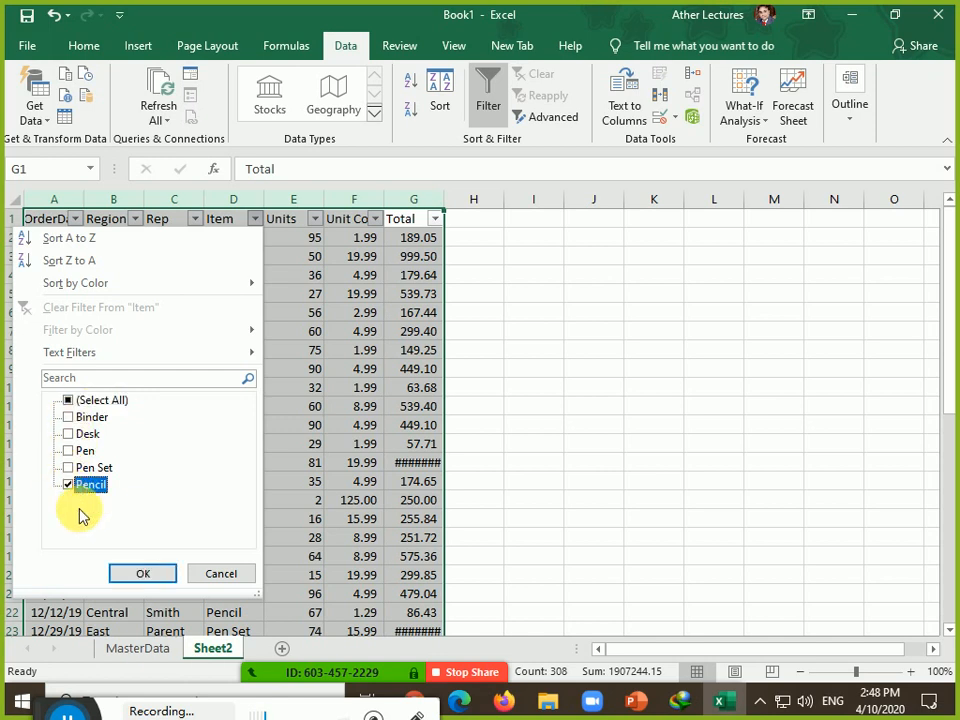
{"action": "left_click", "coordinate": [143, 573]}
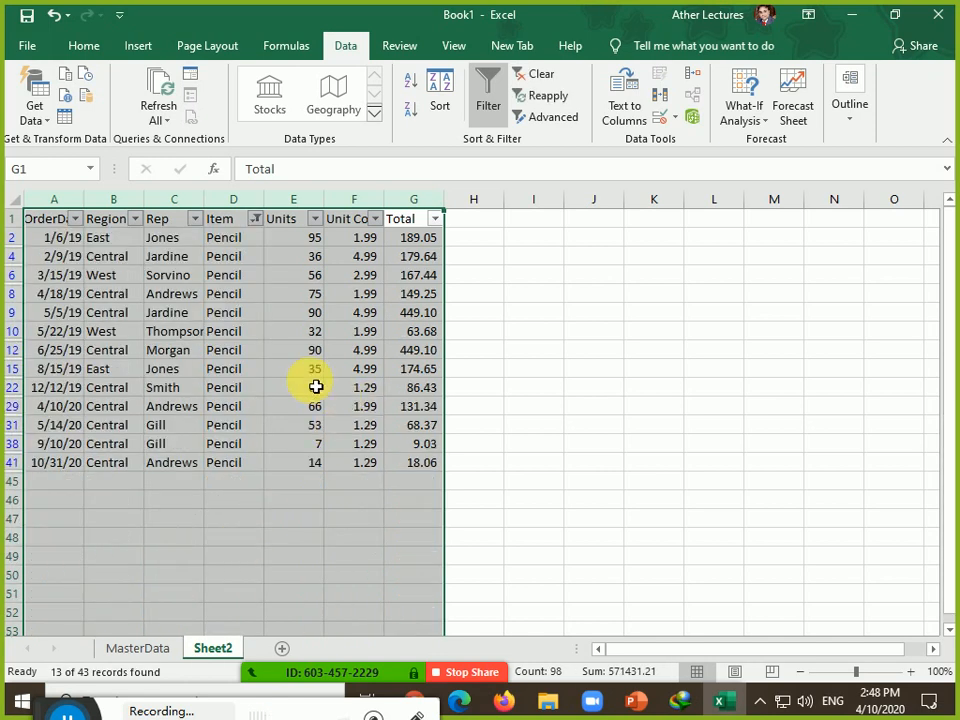
{"action": "left_click", "coordinate": [290, 369]}
{"action": "left_click_drag", "start_coordinate": [64, 237], "coordinate": [453, 477]}
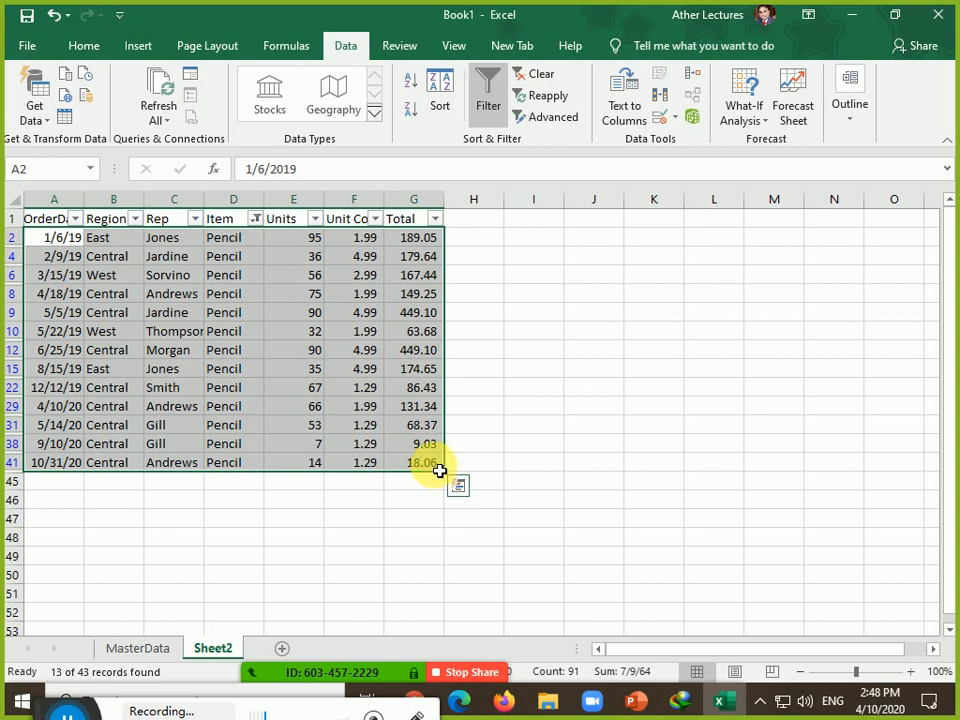
{"action": "left_click", "coordinate": [256, 219]}
Switch to the Zoom participants list, admit the waiting person to the meeting and minimise the list.
{"action": "left_click", "coordinate": [274, 662]}
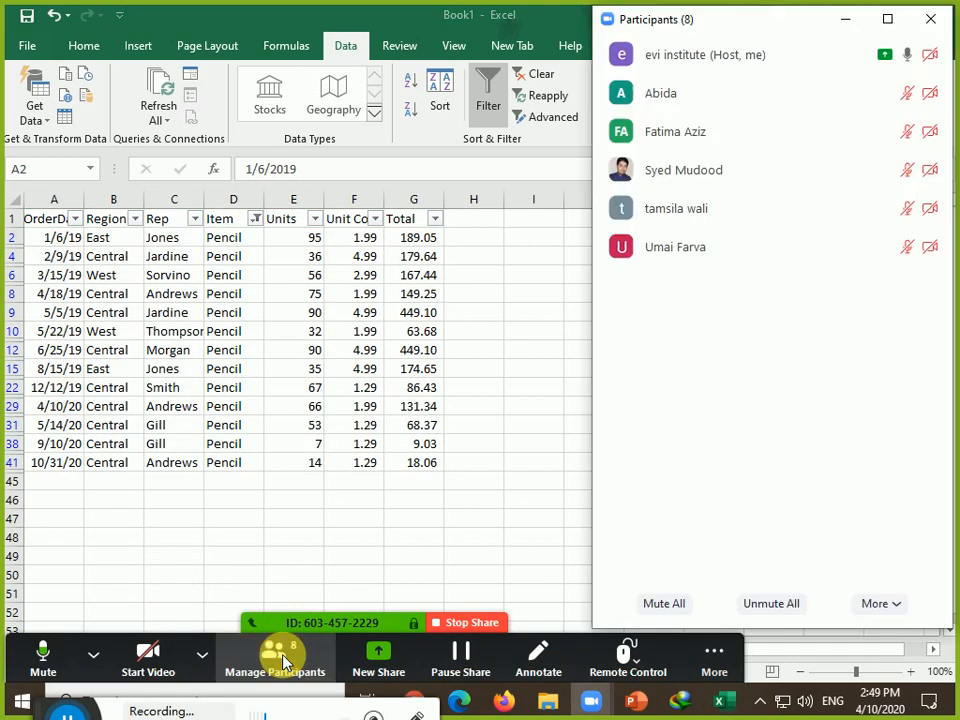
{"action": "mouse_move", "coordinate": [855, 93]}
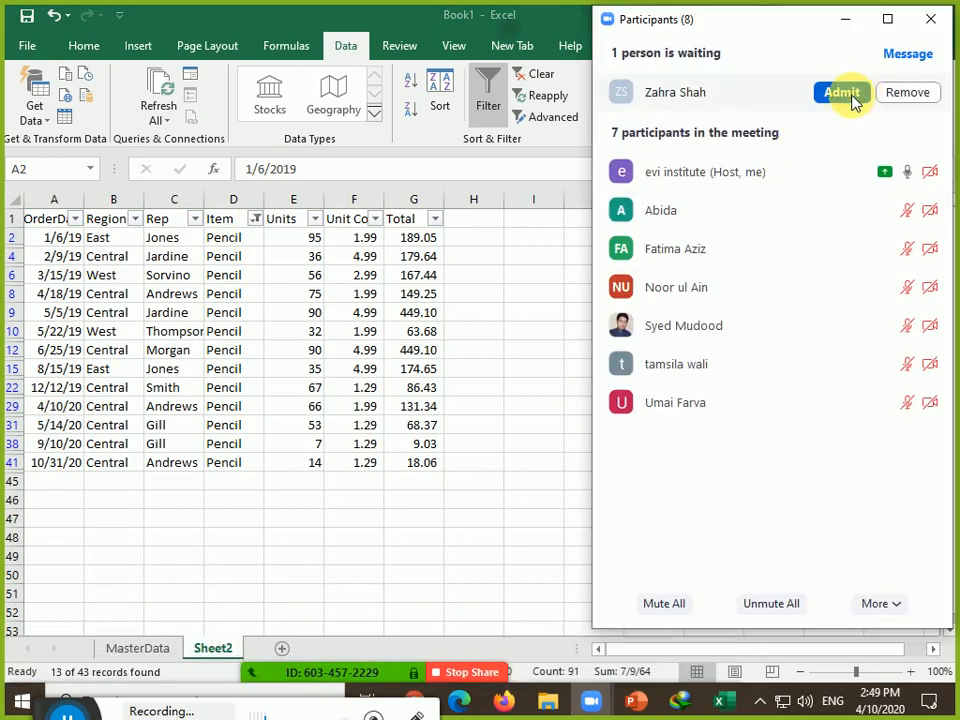
{"action": "left_click", "coordinate": [845, 93]}
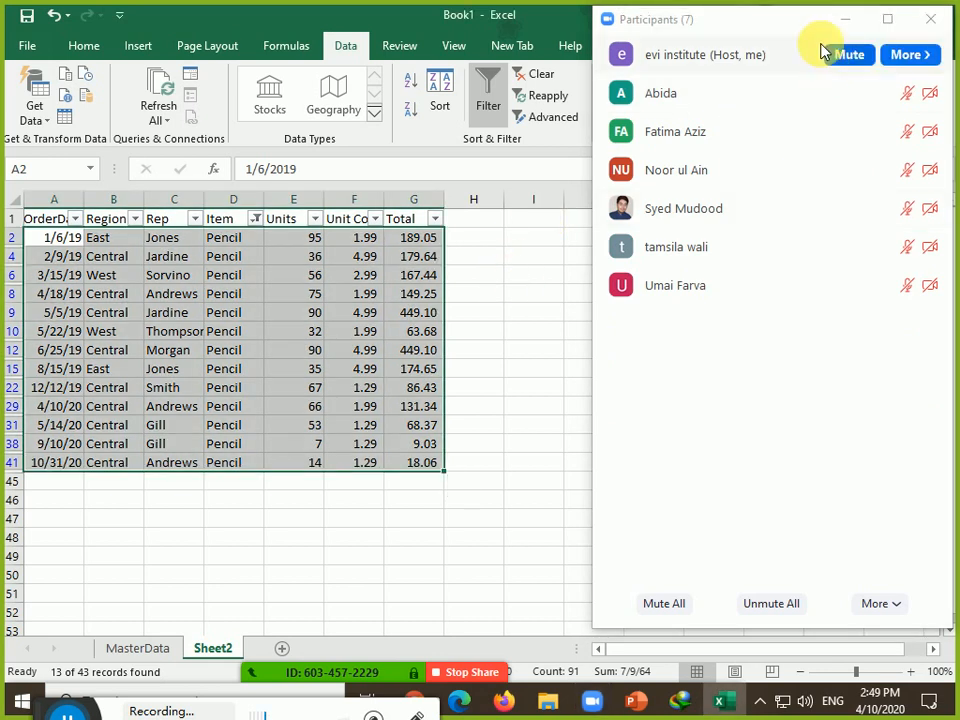
{"action": "left_click", "coordinate": [855, 19]}
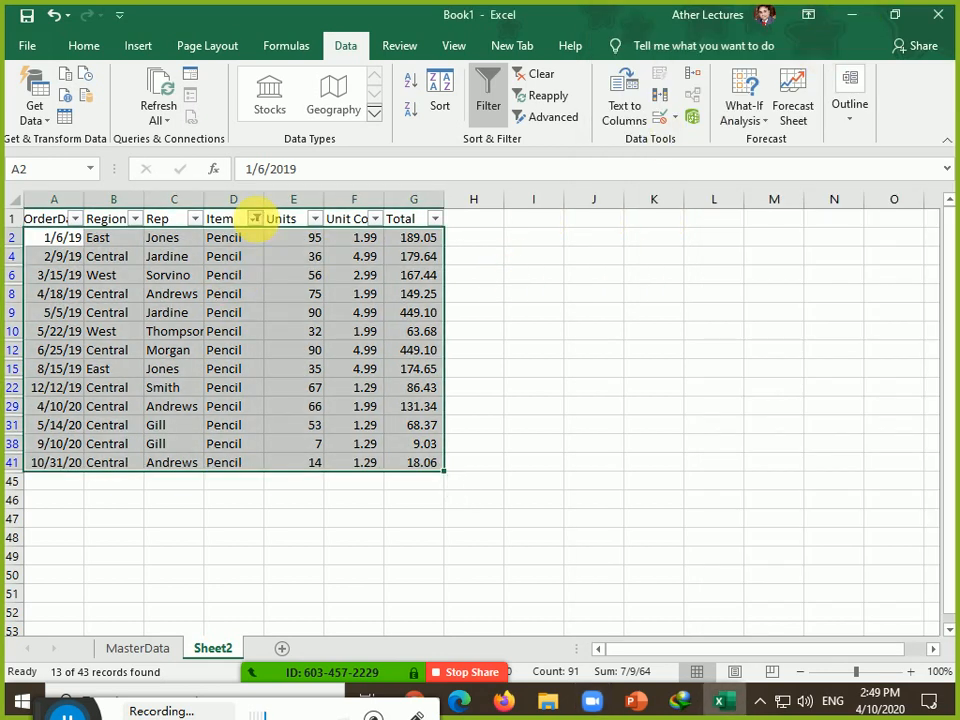
Change the Item column filter so that only Binder is shown instead of Pencil.
{"action": "left_click", "coordinate": [256, 218]}
{"action": "left_click", "coordinate": [72, 485]}
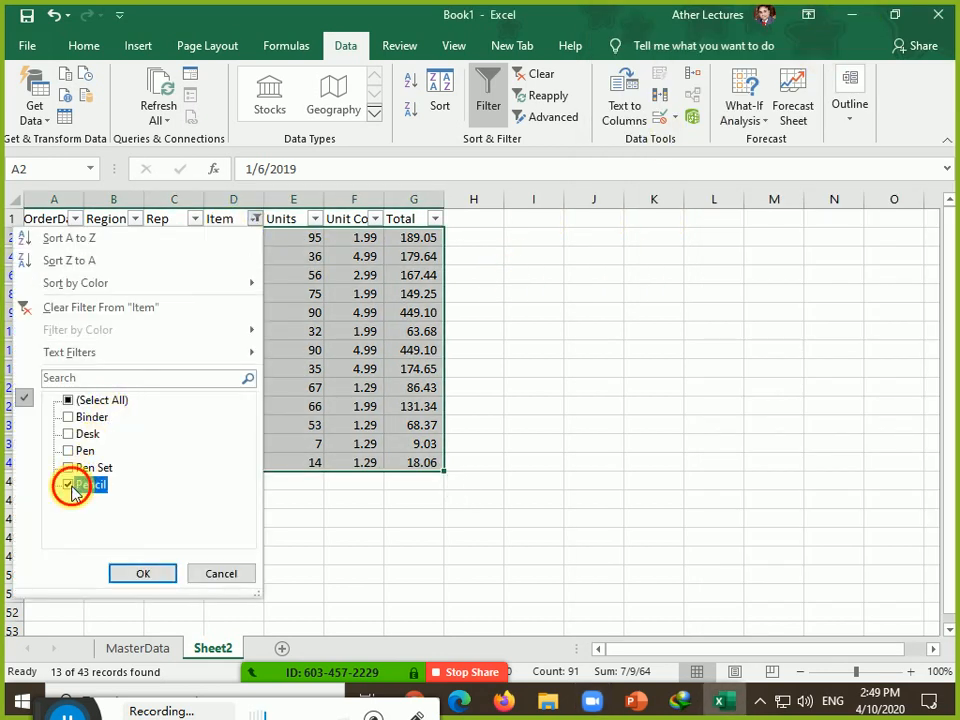
{"action": "left_click", "coordinate": [70, 417]}
{"action": "left_click", "coordinate": [148, 575]}
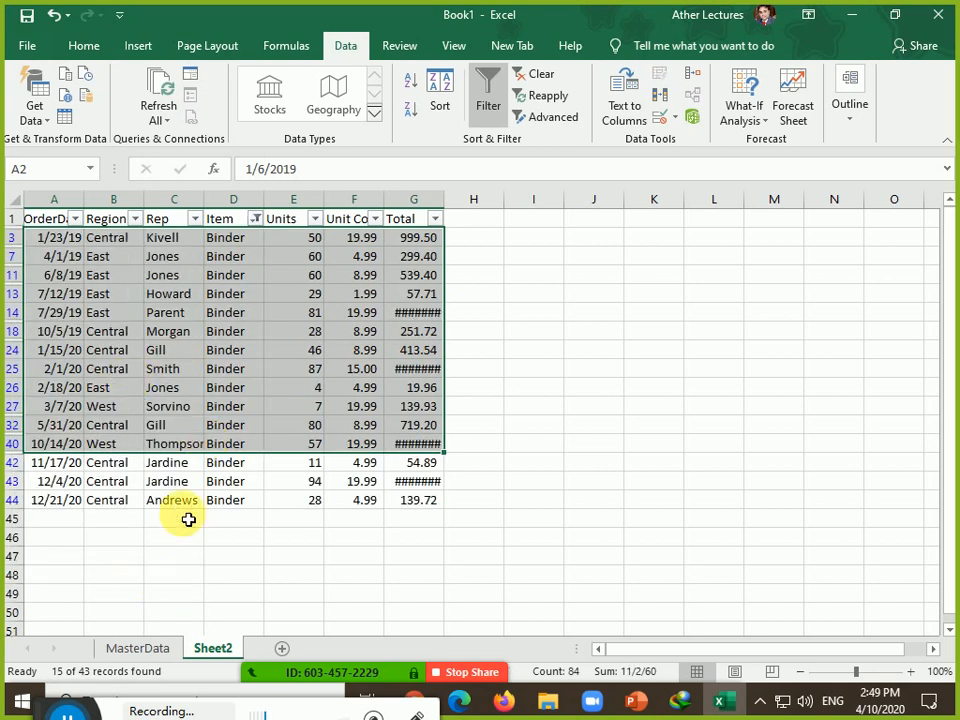
Widen column G to fit its contents and select the filtered table from G44 up to A1.
{"action": "double_click", "coordinate": [451, 207]}
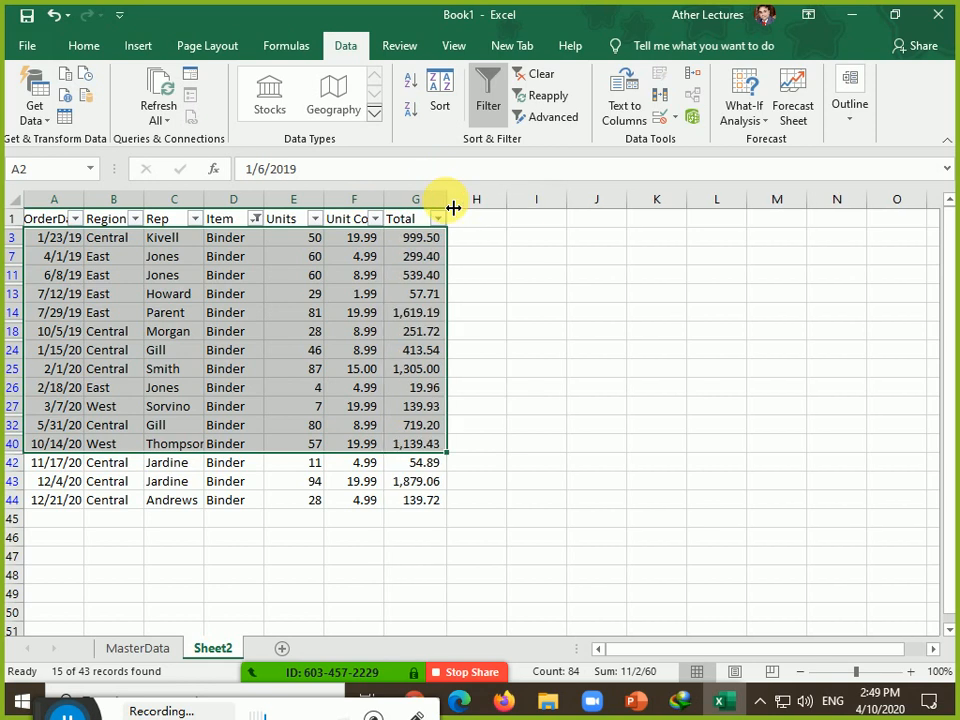
{"action": "left_click", "coordinate": [645, 420]}
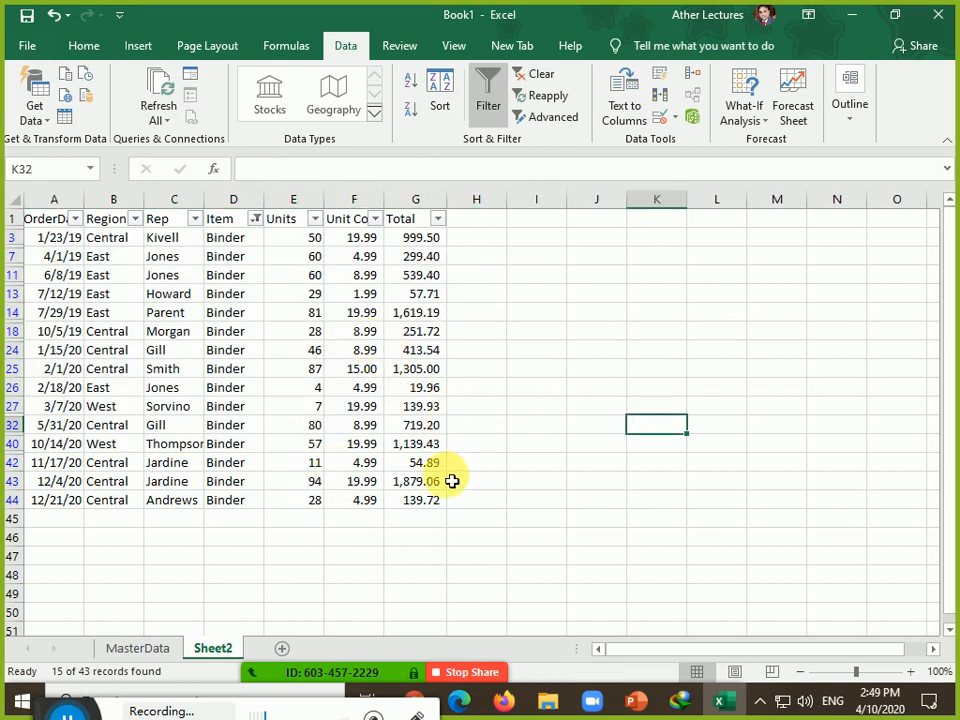
{"action": "left_click_drag", "start_coordinate": [435, 500], "coordinate": [2, 183]}
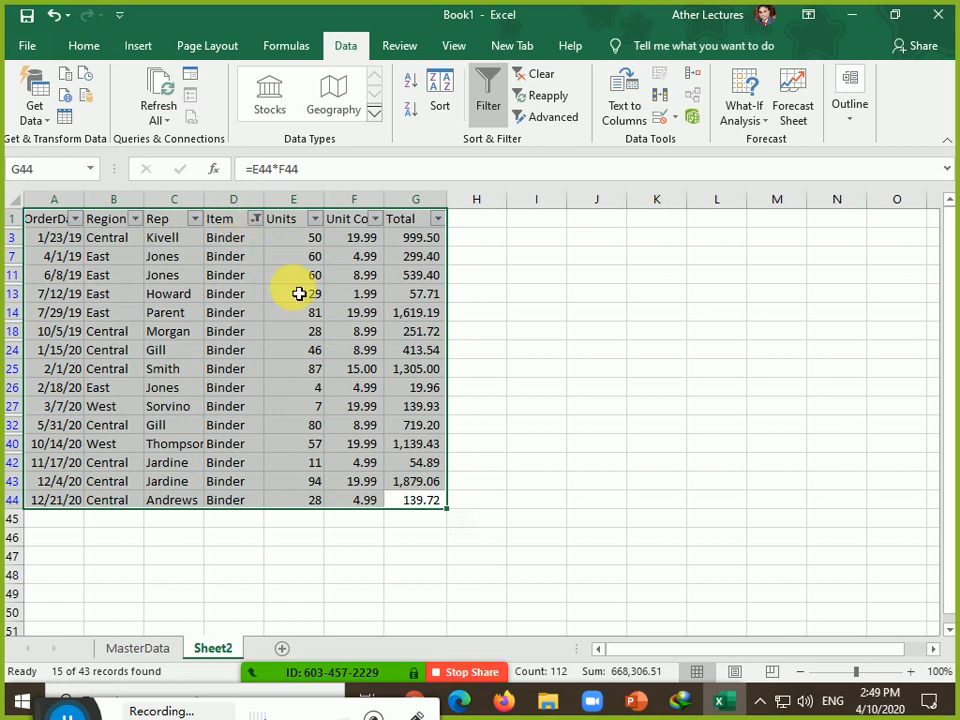
Clear the Item filter and look through all records of the table at a larger zoom.
{"action": "scroll", "coordinate": [299, 293], "scroll_direction": "up", "scroll_amount": 3}
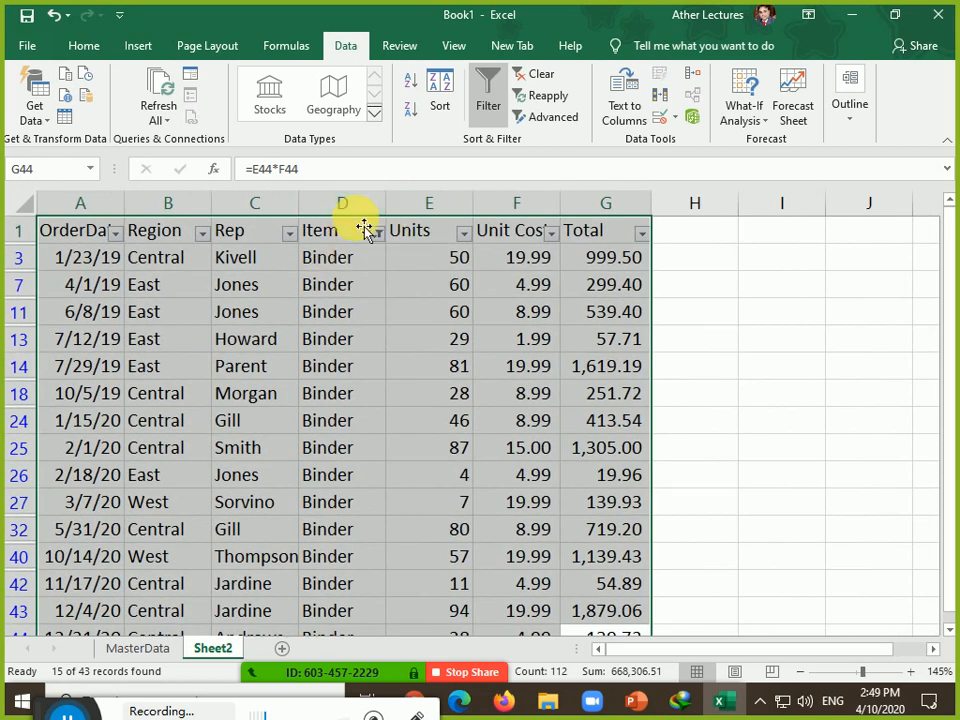
{"action": "left_click", "coordinate": [544, 77]}
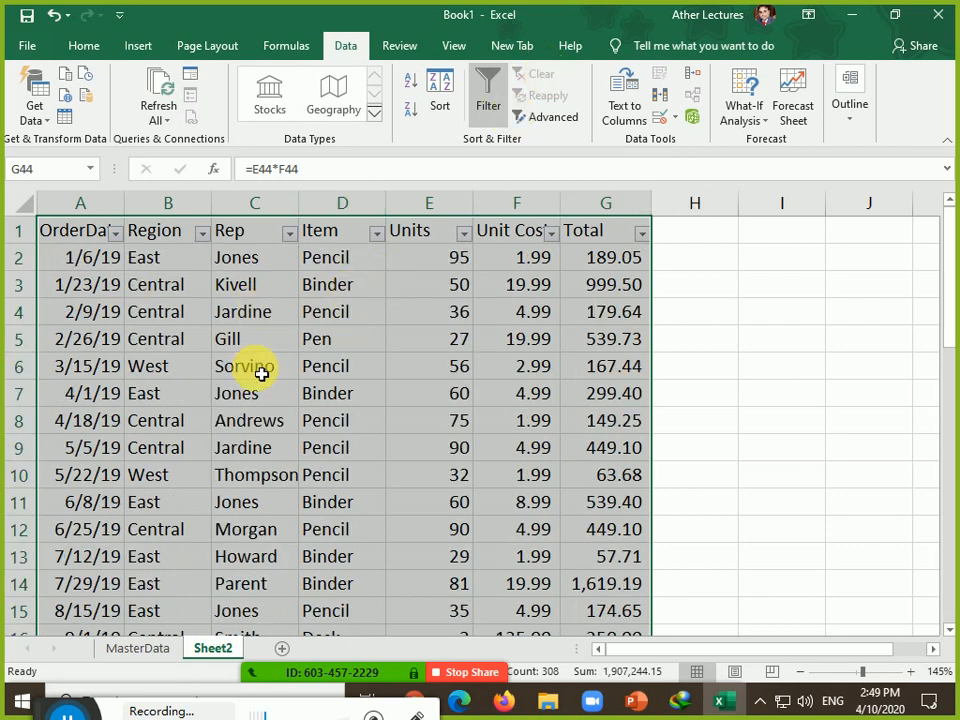
{"action": "scroll", "coordinate": [261, 373], "scroll_direction": "down", "scroll_amount": 14}
{"action": "scroll", "coordinate": [261, 375], "scroll_direction": "up", "scroll_amount": 8}
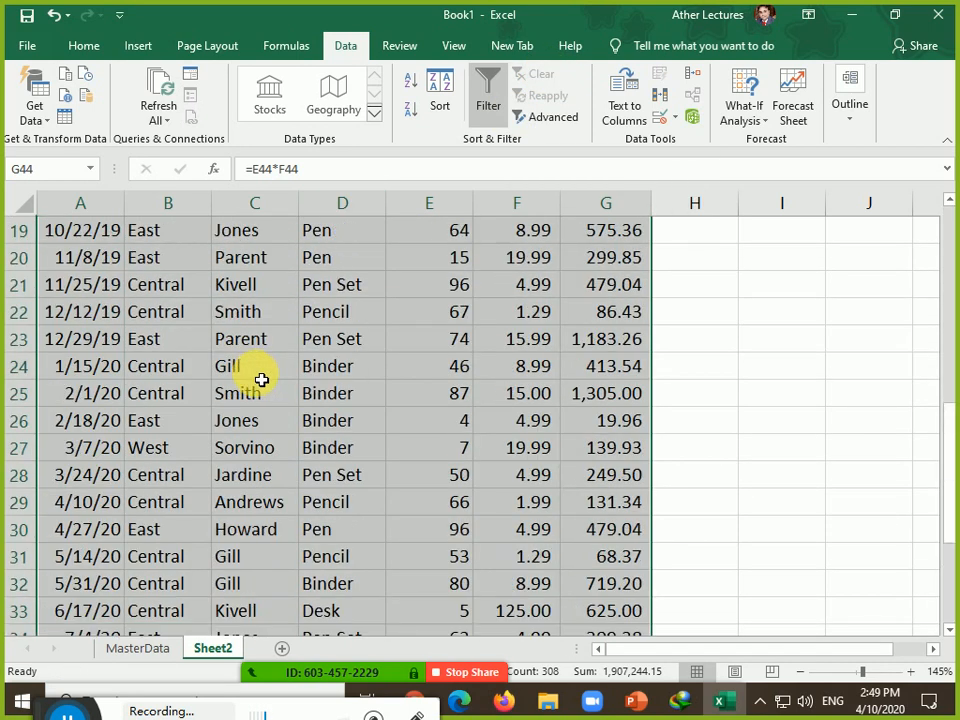
{"action": "scroll", "coordinate": [259, 378], "scroll_direction": "up", "scroll_amount": 6}
Sort the table by OrderDate from oldest to newest and check the dates down to the last record.
{"action": "left_click", "coordinate": [116, 233]}
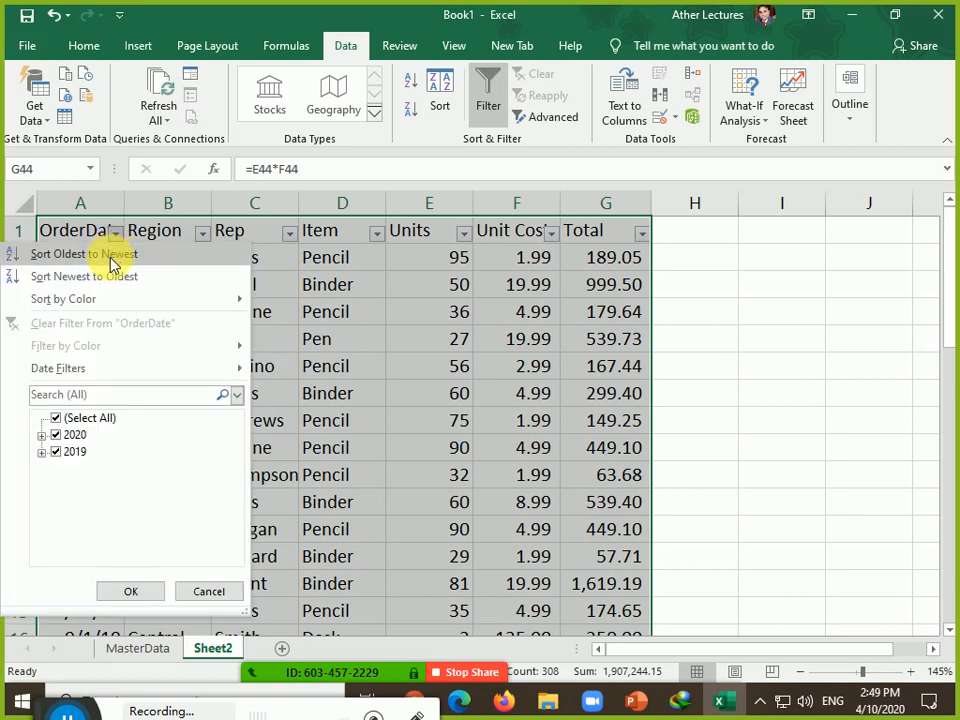
{"action": "left_click", "coordinate": [112, 262]}
{"action": "scroll", "coordinate": [116, 262], "scroll_direction": "down", "scroll_amount": 12}
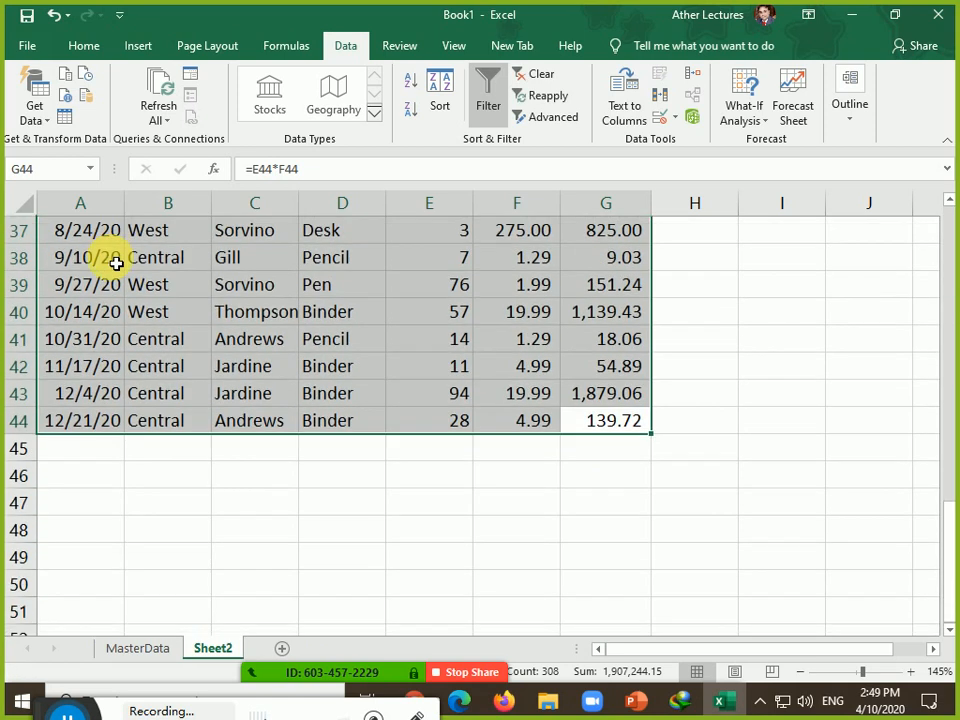
{"action": "scroll", "coordinate": [189, 418], "scroll_direction": "up", "scroll_amount": 12}
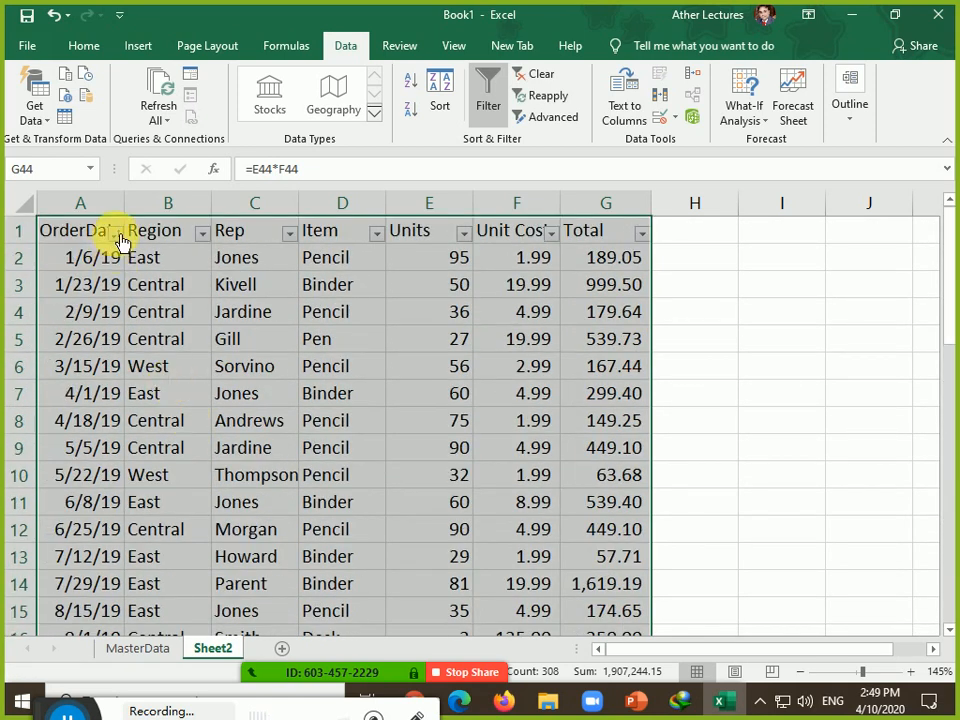
Sort the table by OrderDate from newest to oldest and check the order of the records.
{"action": "left_click", "coordinate": [116, 232]}
{"action": "left_click", "coordinate": [112, 276]}
{"action": "scroll", "coordinate": [122, 274], "scroll_direction": "down", "scroll_amount": 12}
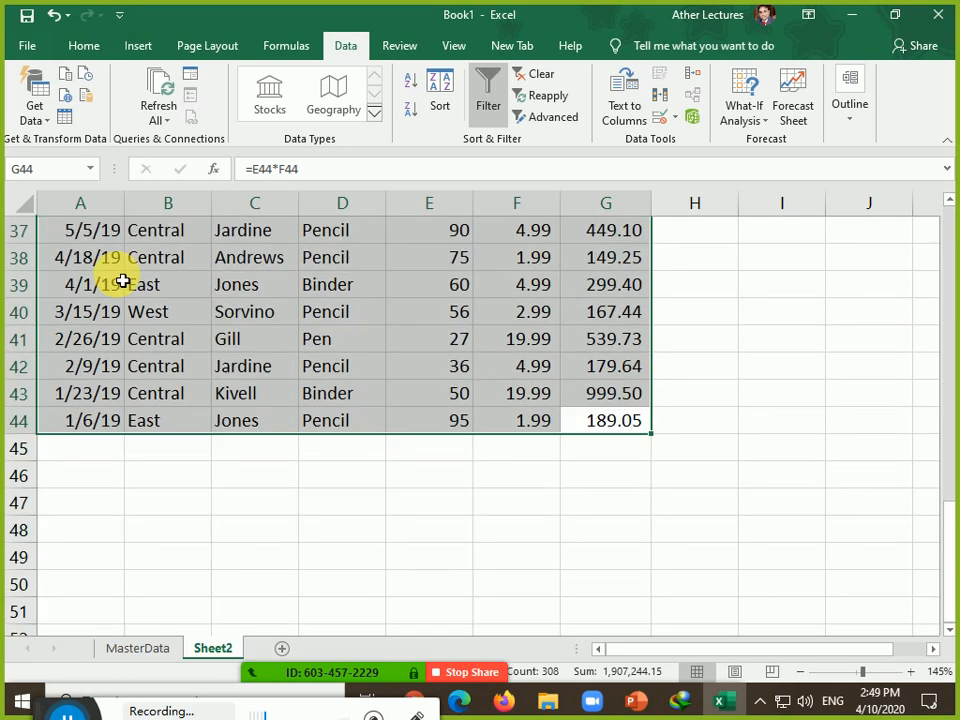
{"action": "scroll", "coordinate": [133, 311], "scroll_direction": "up", "scroll_amount": 8}
{"action": "scroll", "coordinate": [133, 312], "scroll_direction": "up", "scroll_amount": 4}
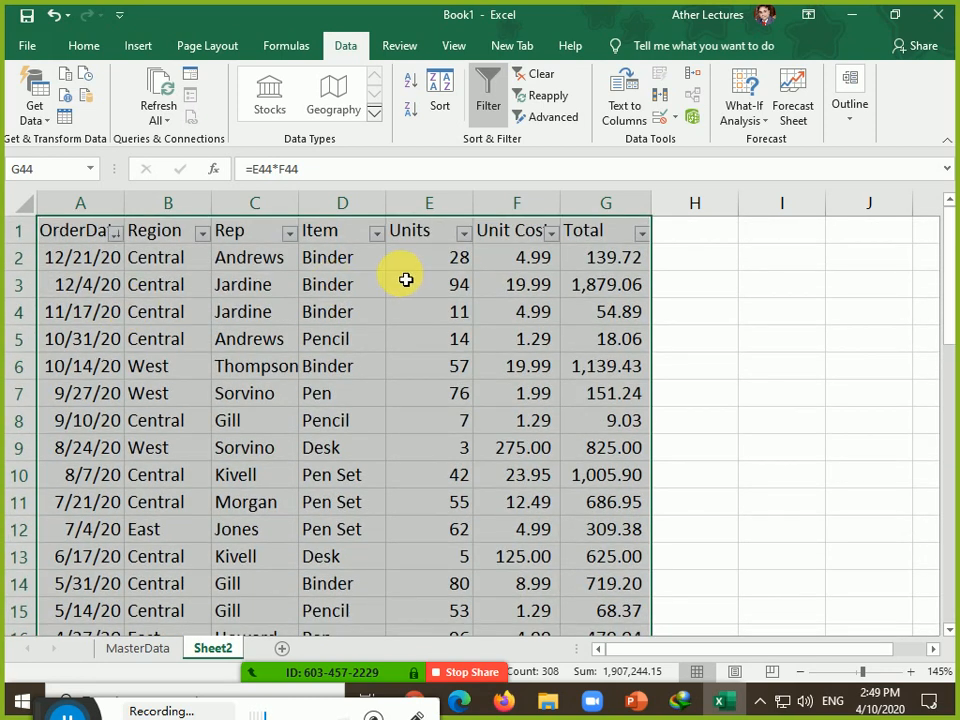
Sort the table by Rep from A to Z and check the order of the records.
{"action": "left_click", "coordinate": [289, 236]}
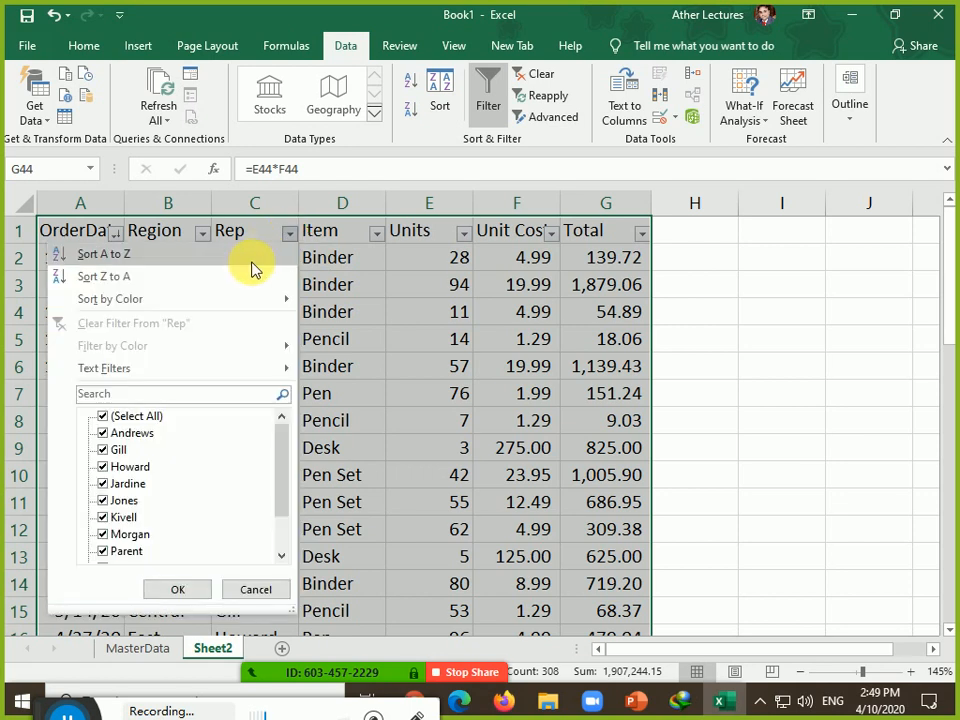
{"action": "scroll", "coordinate": [347, 343], "scroll_direction": "down", "scroll_amount": 12}
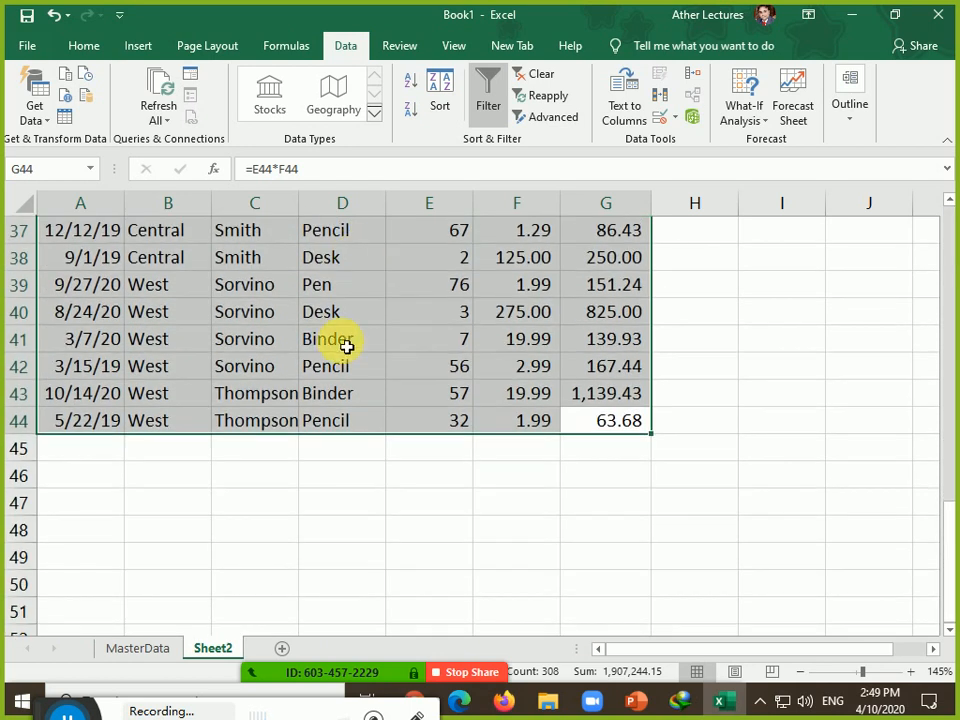
{"action": "scroll", "coordinate": [369, 358], "scroll_direction": "up", "scroll_amount": 8}
{"action": "scroll", "coordinate": [399, 365], "scroll_direction": "up", "scroll_amount": 4}
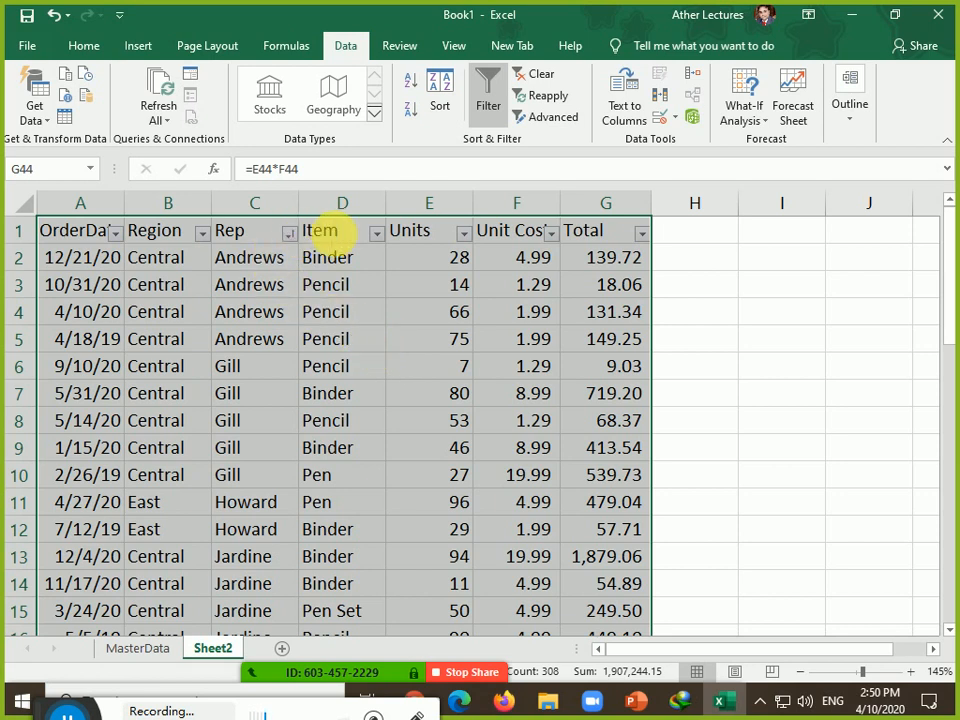
Clear the sort state and turn filtering off, and turn it on again for columns A through G.
{"action": "left_click", "coordinate": [535, 74]}
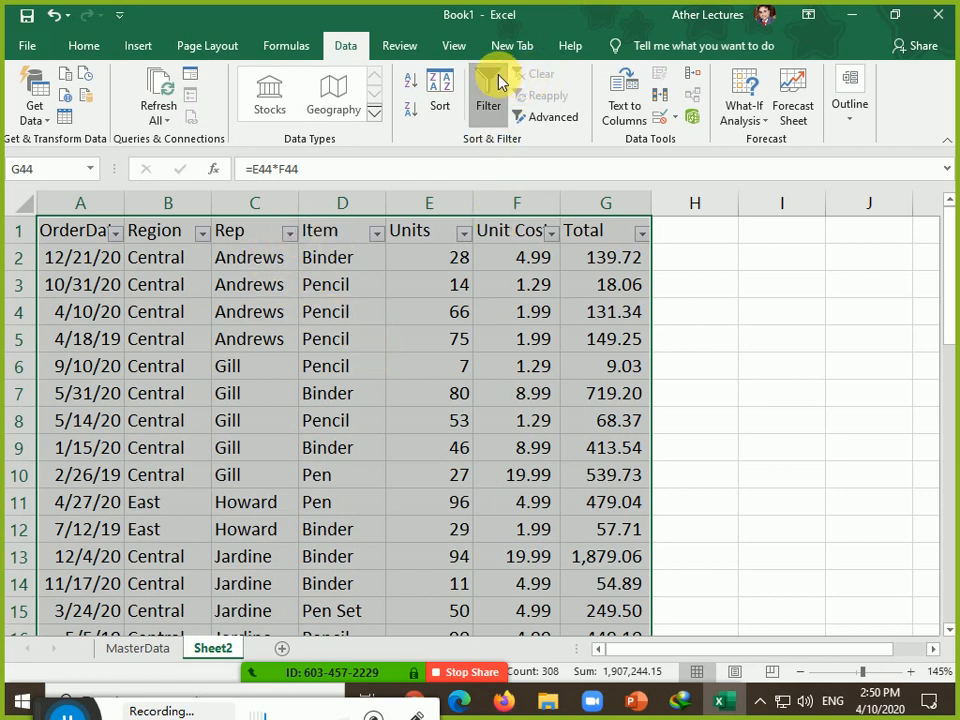
{"action": "left_click", "coordinate": [499, 80]}
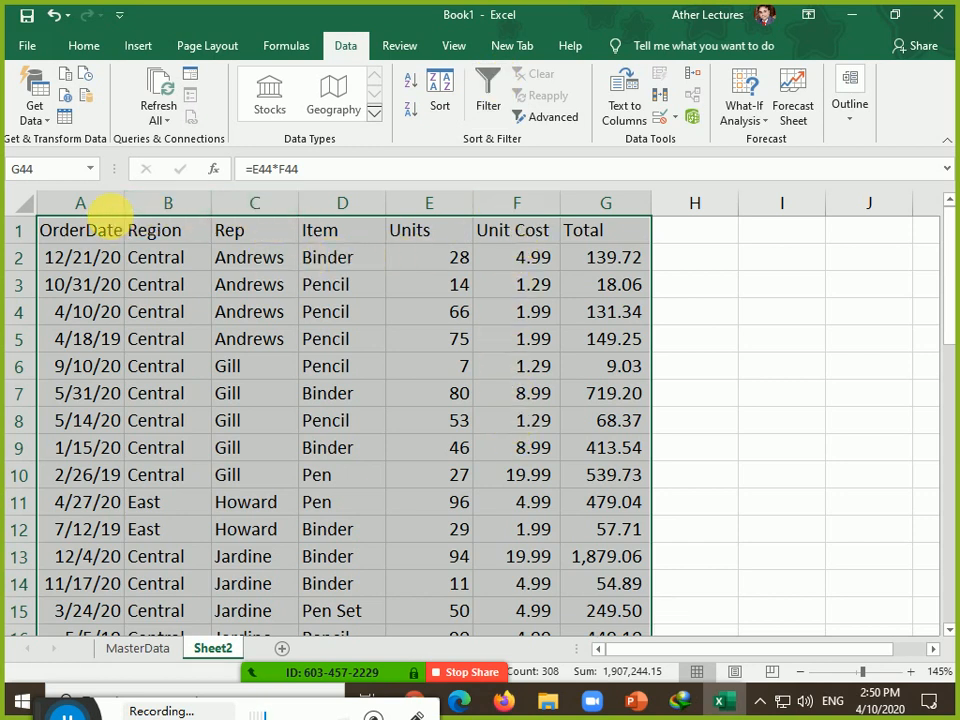
{"action": "left_click_drag", "start_coordinate": [94, 201], "coordinate": [583, 229]}
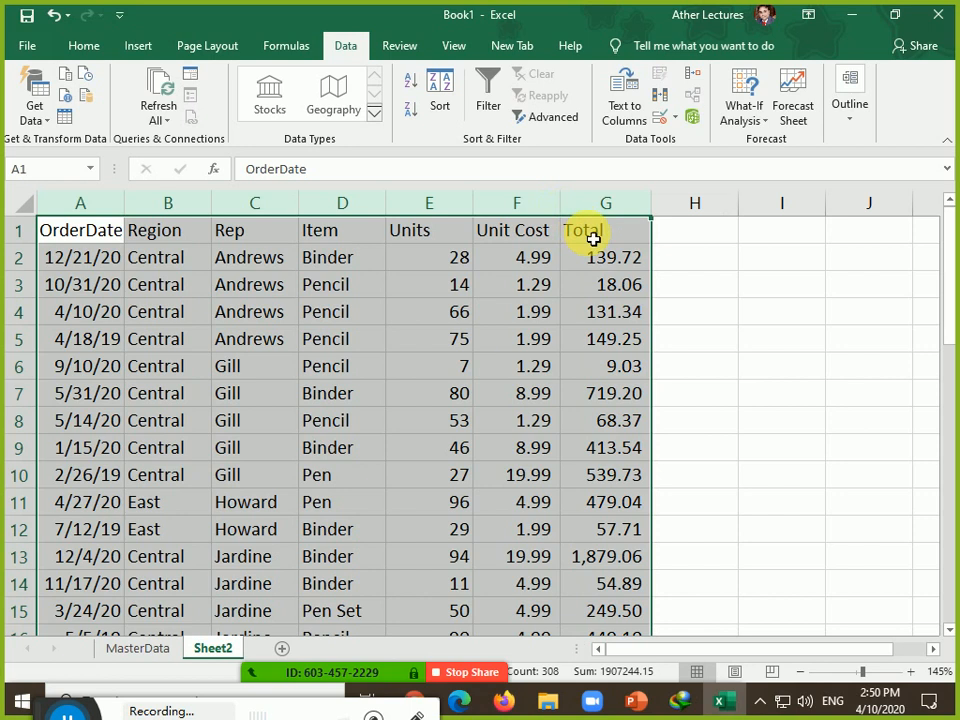
{"action": "left_click", "coordinate": [490, 88]}
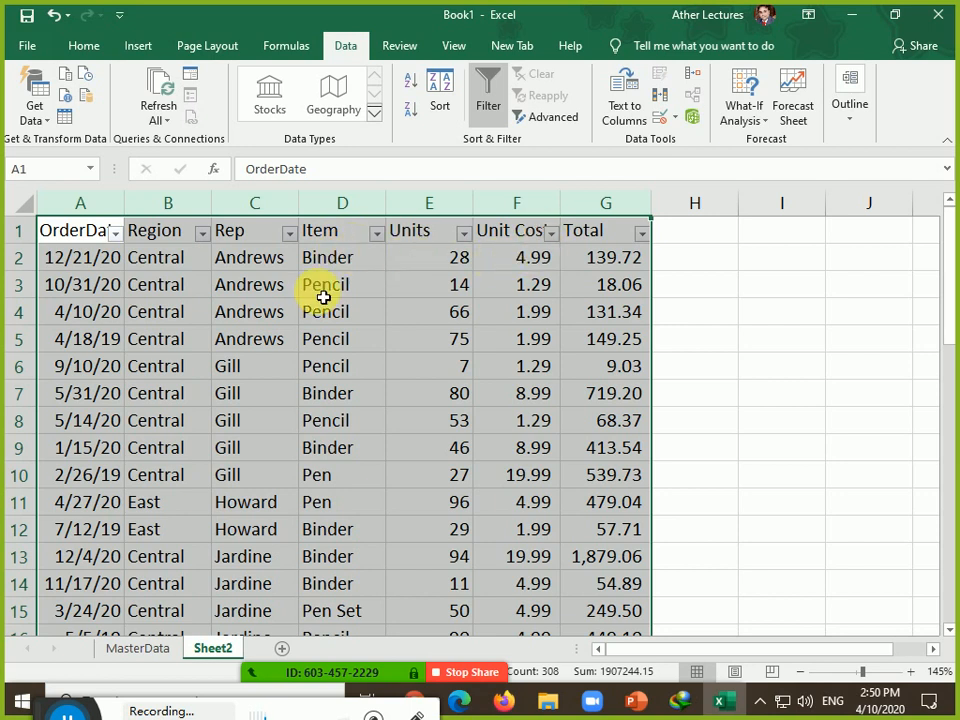
Turn off filtering and delete the contents of columns A through G in Sheet2.
{"action": "left_click", "coordinate": [489, 90]}
{"action": "key", "text": "Delete"}
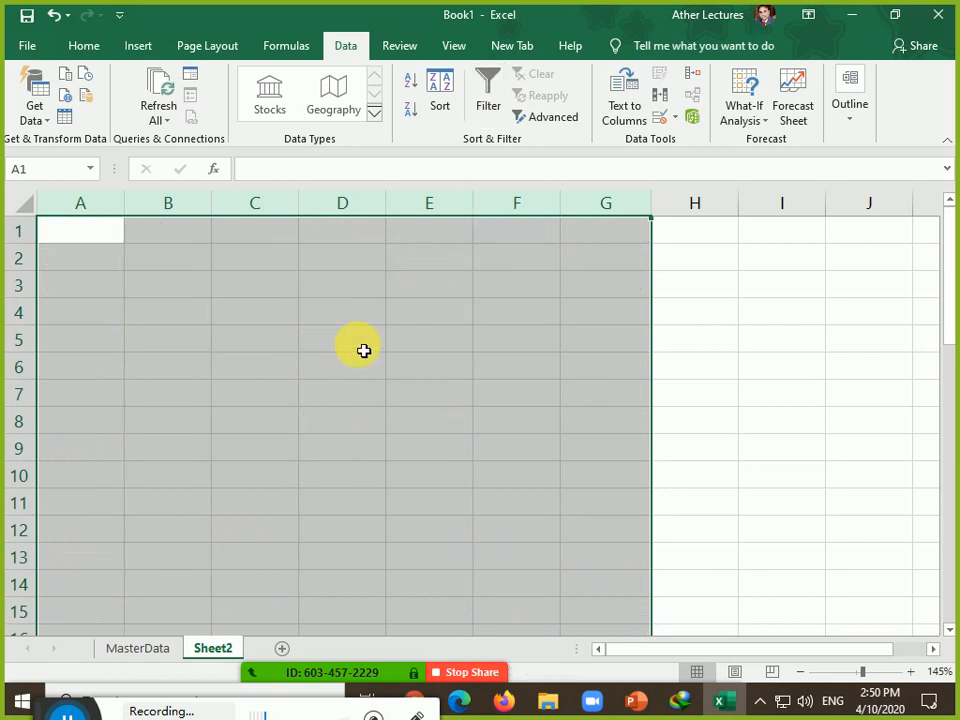
Copy the whole MasterData table into Sheet2 starting at cell A1 and return the zoom to 100%.
{"action": "left_click", "coordinate": [154, 648]}
{"action": "key", "text": "ctrl+c"}
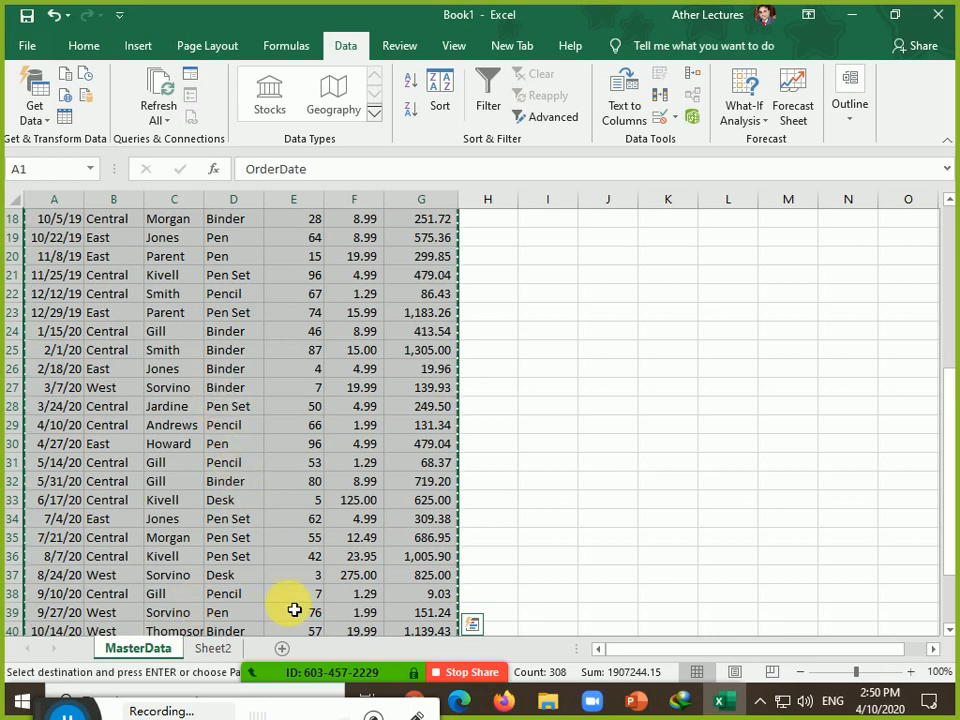
{"action": "left_click", "coordinate": [213, 648]}
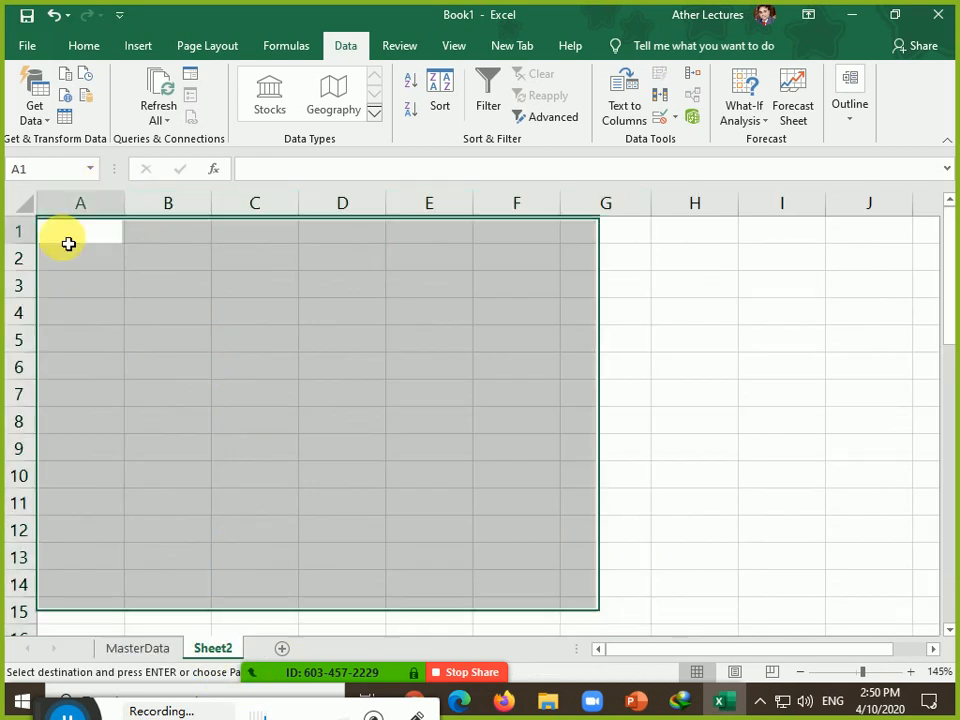
{"action": "left_click", "coordinate": [69, 243]}
{"action": "key", "text": "ctrl+v"}
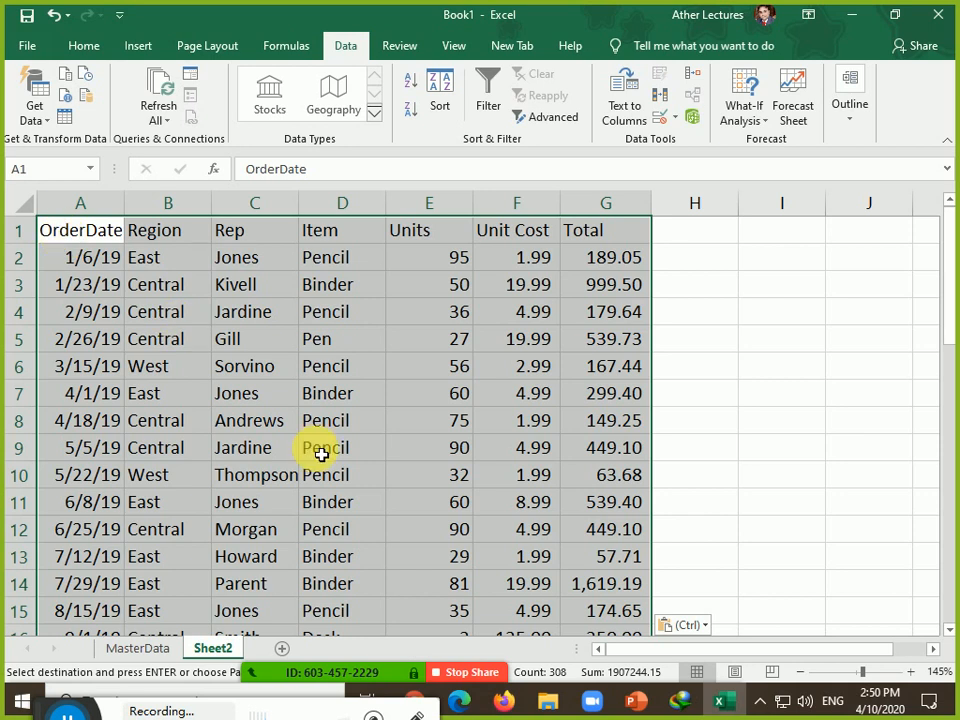
{"action": "scroll", "coordinate": [473, 478], "scroll_direction": "down", "scroll_amount": 2, "text": "ctrl"}
{"action": "scroll", "coordinate": [473, 478], "scroll_direction": "down", "scroll_amount": 1, "text": "ctrl"}
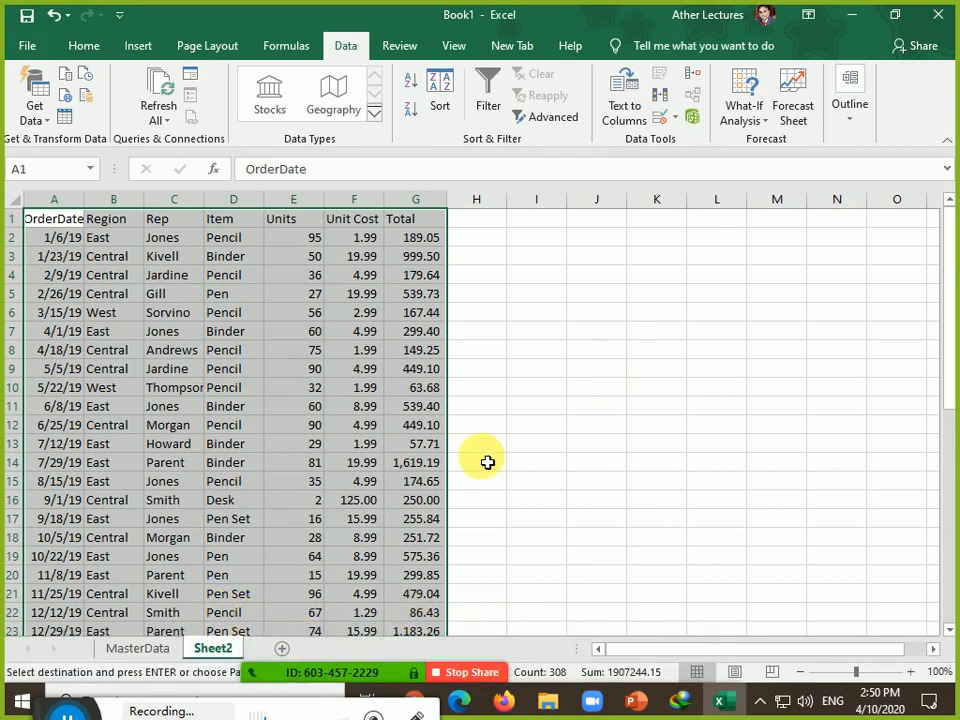
Enter a formula in cell I5 of Sheet2 that references the OrderDate header in A1.
{"action": "left_click", "coordinate": [546, 297]}
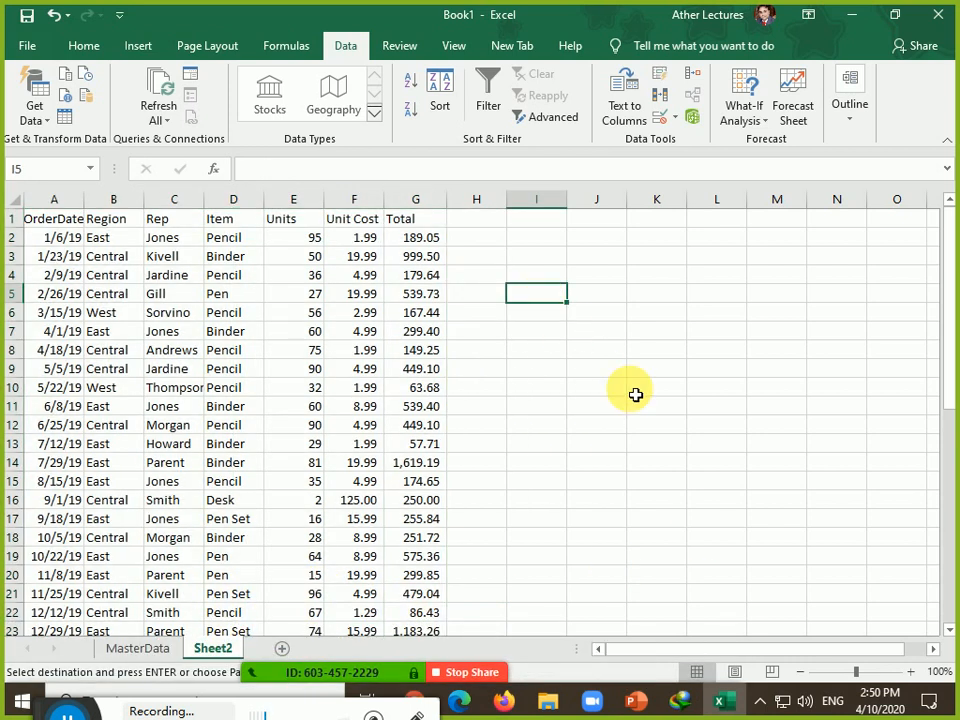
{"action": "type", "text": "="}
{"action": "key", "text": "Left"}
{"action": "key", "text": "Up"}
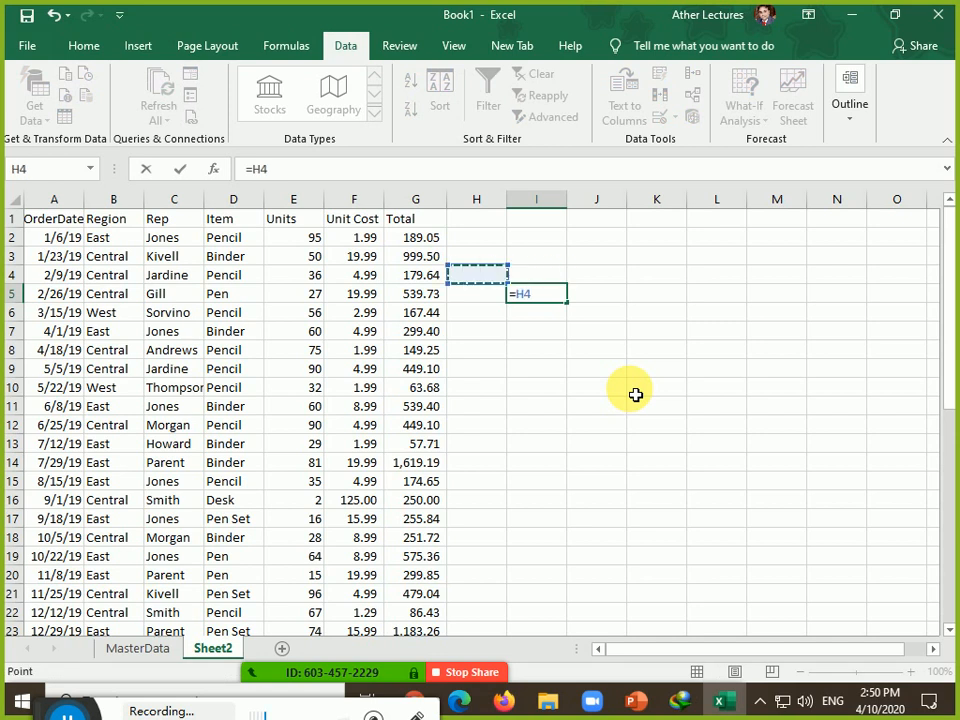
{"action": "key", "text": "Left"}
{"action": "key", "text": "Up"}
{"action": "key", "text": "Up"}
{"action": "key", "text": "Up"}
{"action": "key", "text": "Left"}
{"action": "key", "text": "Left"}
{"action": "key", "text": "Left"}
{"action": "key", "text": "Left"}
{"action": "key", "text": "Left"}
{"action": "key", "text": "Left"}
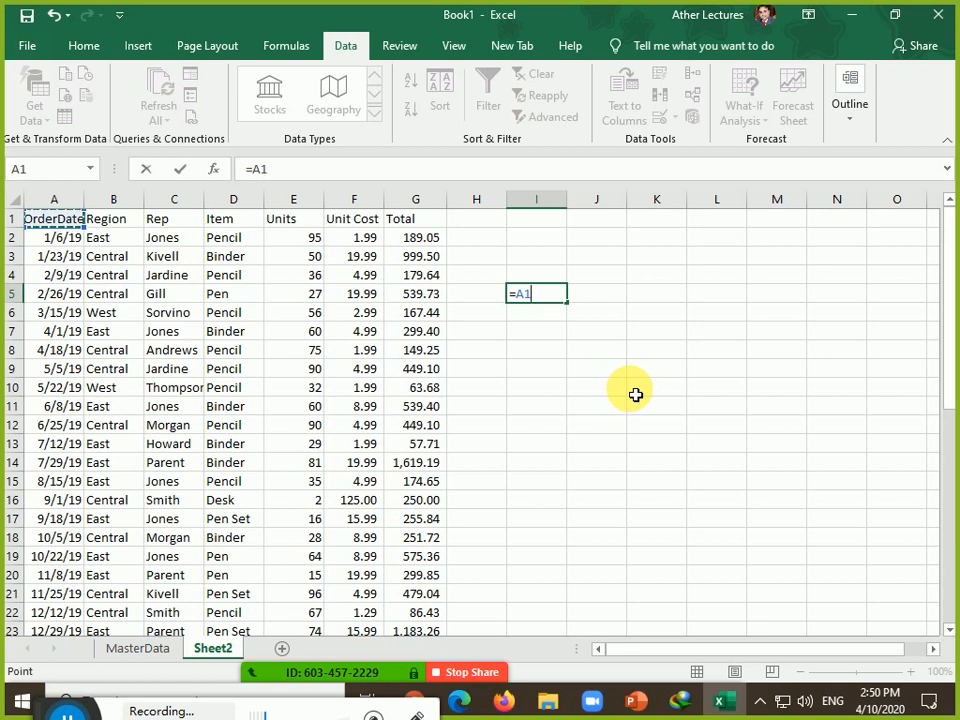
{"action": "key", "text": "Return"}
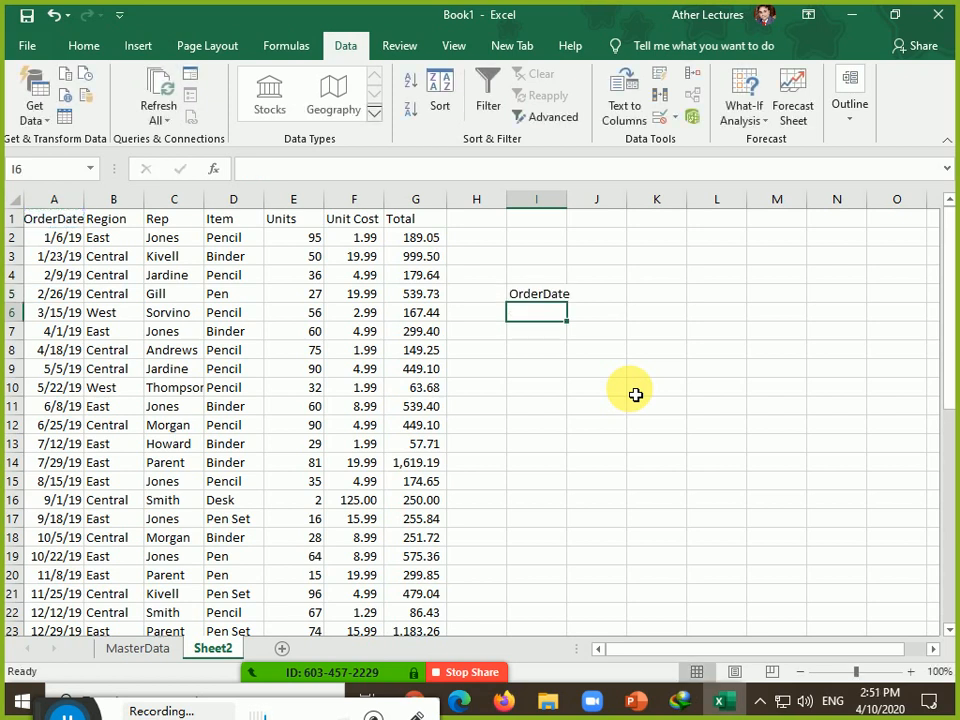
Replace the formula in I5 with its calculated static text.
{"action": "key", "text": "Up"}
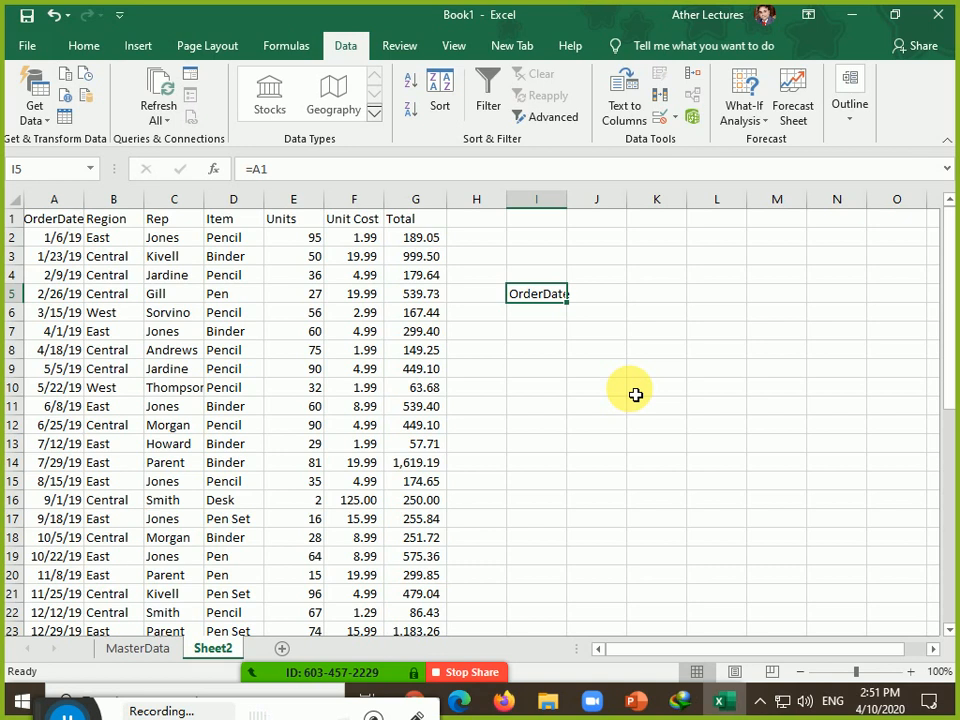
{"action": "key", "text": "F2"}
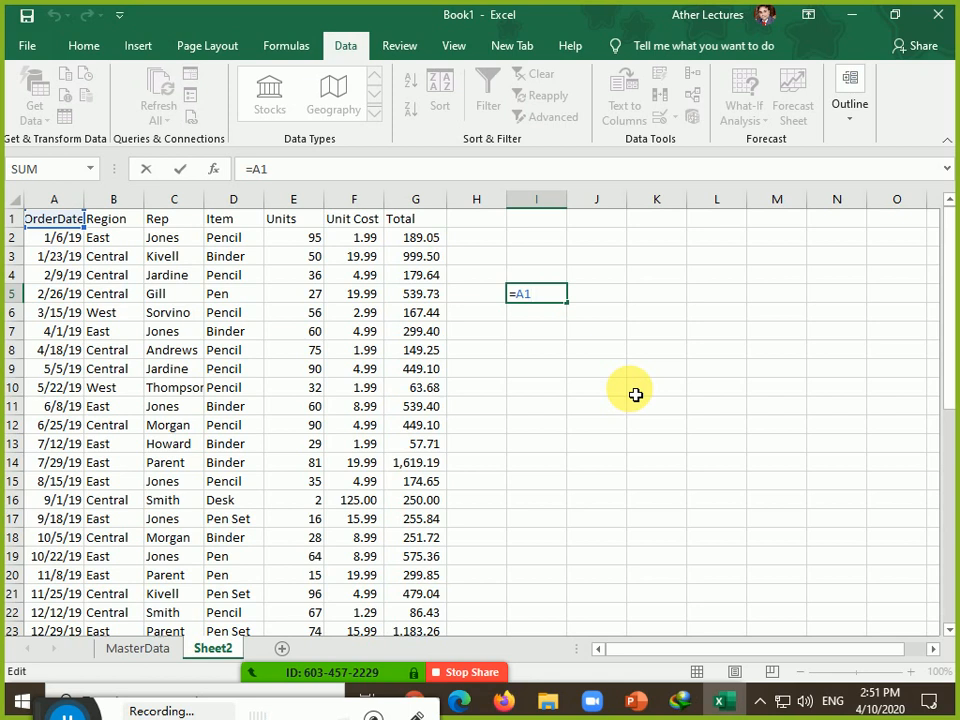
{"action": "key", "text": "F9"}
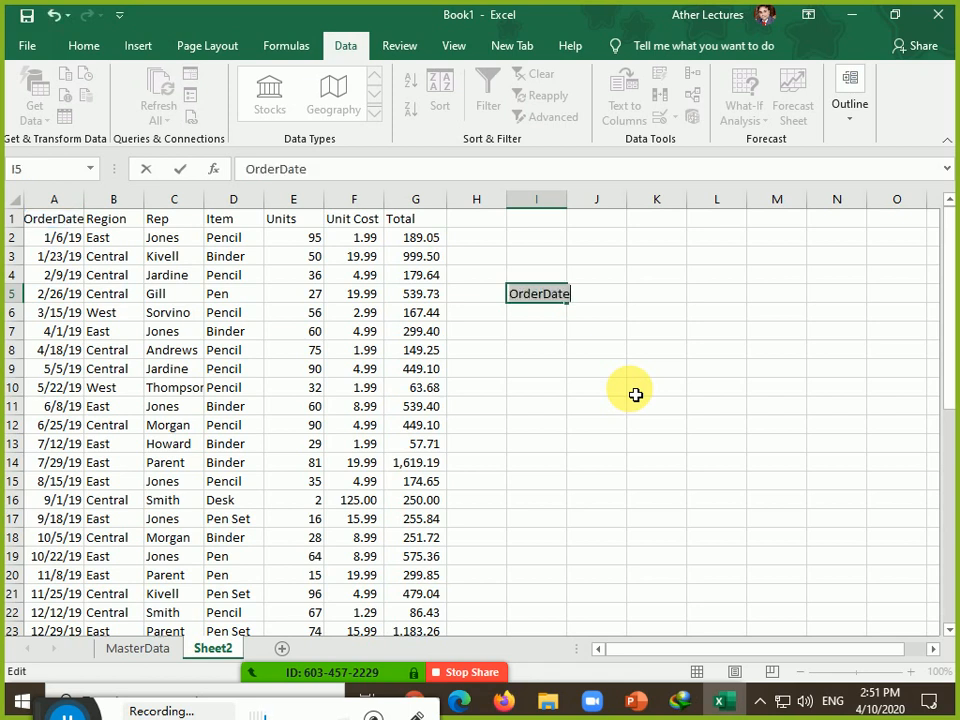
{"action": "key", "text": "Return"}
{"action": "key", "text": "Up"}
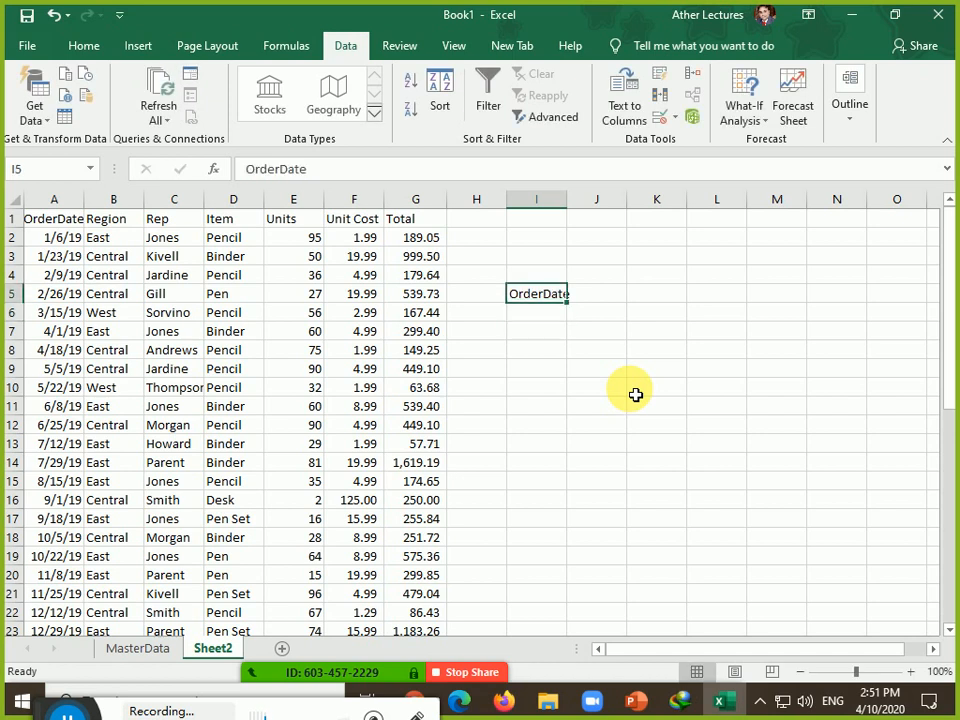
Copy the headers Region through Total from B1:G1 and paste them into row 5 starting at J5.
{"action": "key", "text": "Up"}
{"action": "key", "text": "Up"}
{"action": "key", "text": "Up"}
{"action": "key", "text": "Up"}
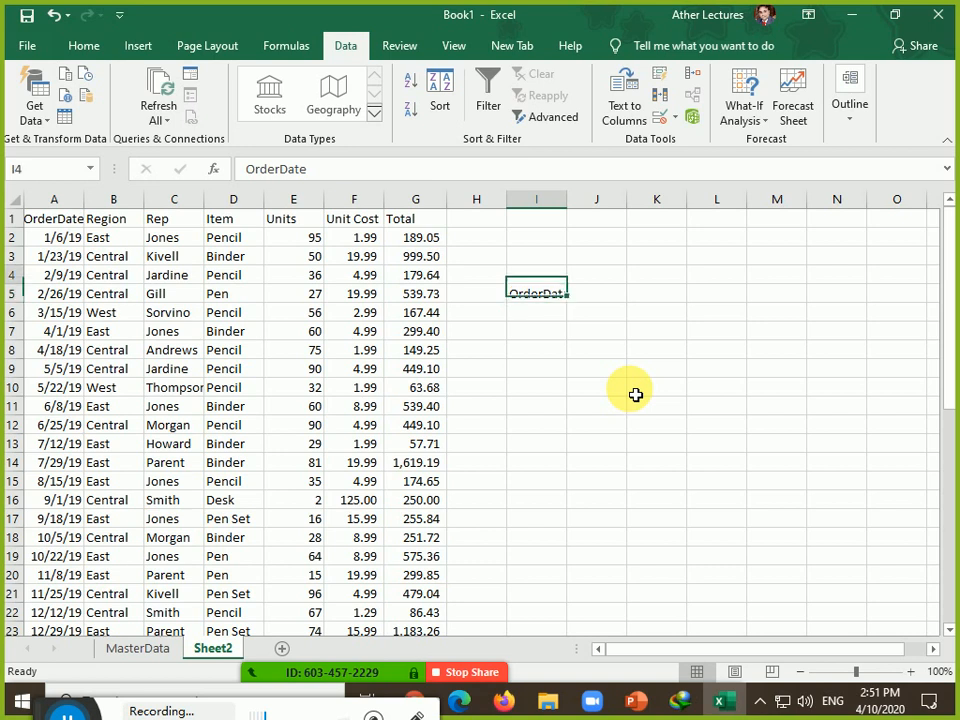
{"action": "key", "text": "Left"}
{"action": "key", "text": "Left"}
{"action": "key", "text": "ctrl+Left"}
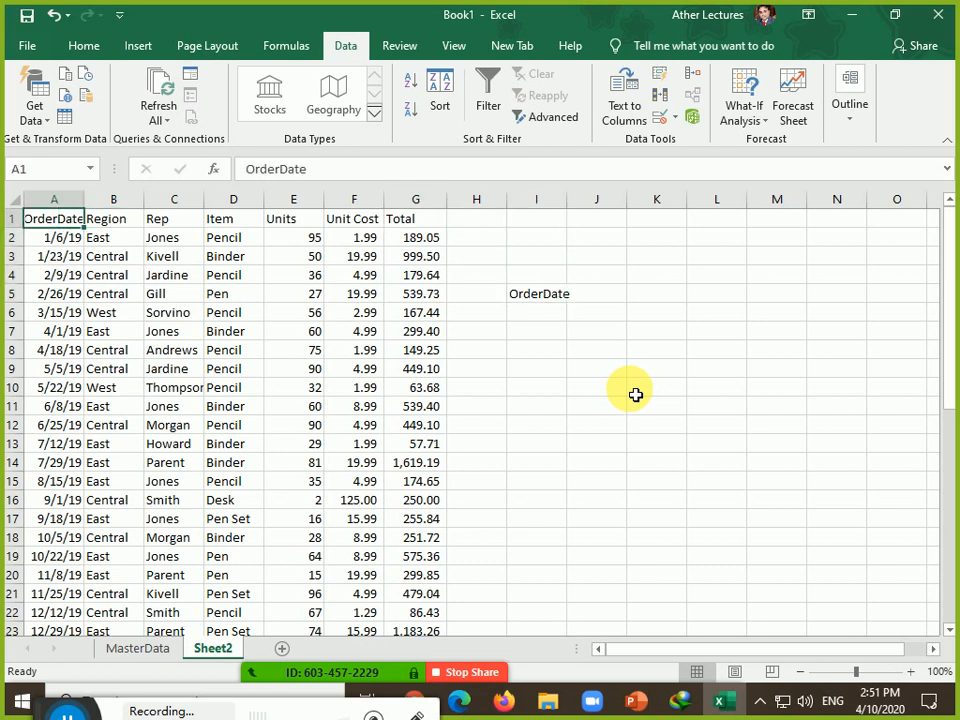
{"action": "key", "text": "Right"}
{"action": "key", "text": "ctrl+shift+Right"}
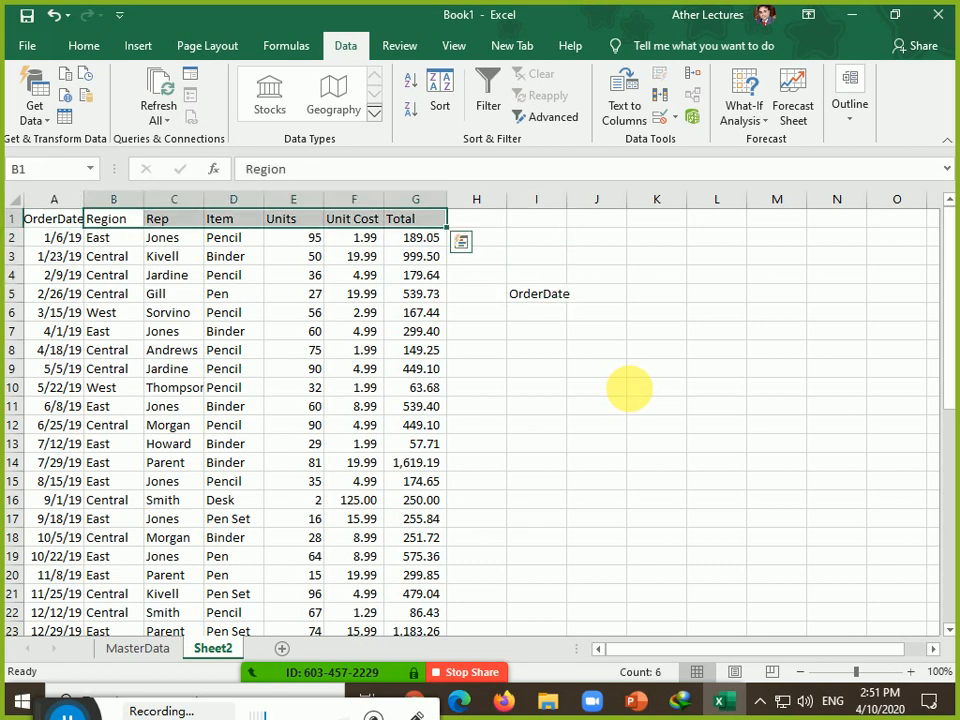
{"action": "key", "text": "ctrl+c"}
{"action": "key", "text": "Down"}
{"action": "key", "text": "Down"}
{"action": "key", "text": "Down"}
{"action": "key", "text": "Down"}
{"action": "key", "text": "Right"}
{"action": "key", "text": "Right"}
{"action": "key", "text": "Right"}
{"action": "key", "text": "Right"}
{"action": "key", "text": "Right"}
{"action": "key", "text": "Right"}
{"action": "key", "text": "Right"}
{"action": "key", "text": "Right"}
{"action": "key", "text": "Right"}
{"action": "key", "text": "Right"}
{"action": "key", "text": "Right"}
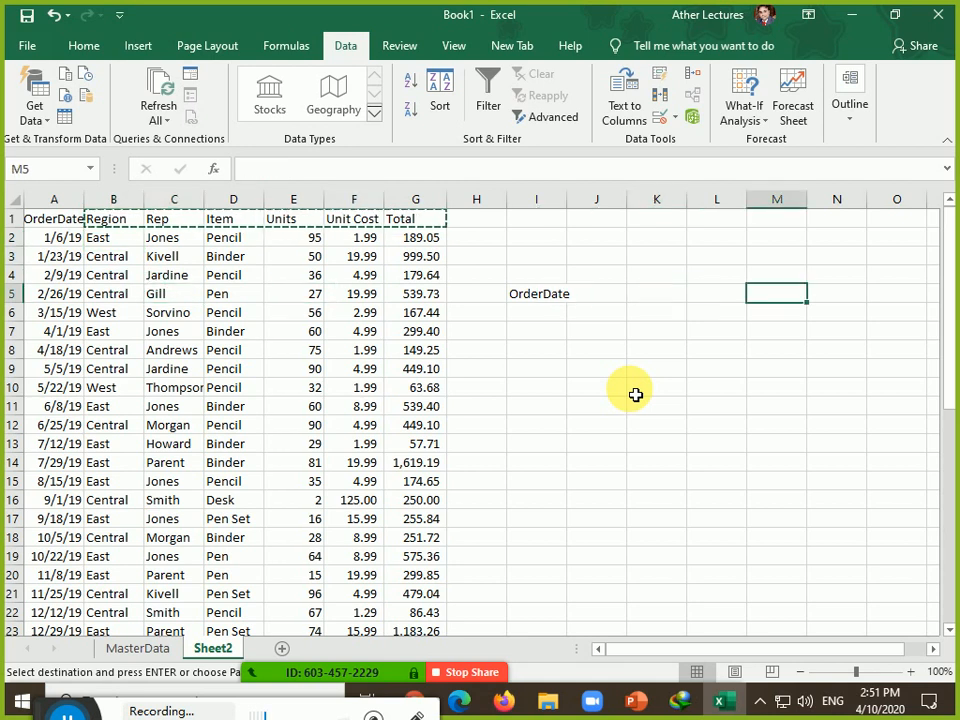
{"action": "key", "text": "Left"}
{"action": "key", "text": "Left"}
{"action": "key", "text": "Left"}
{"action": "key", "text": "Return"}
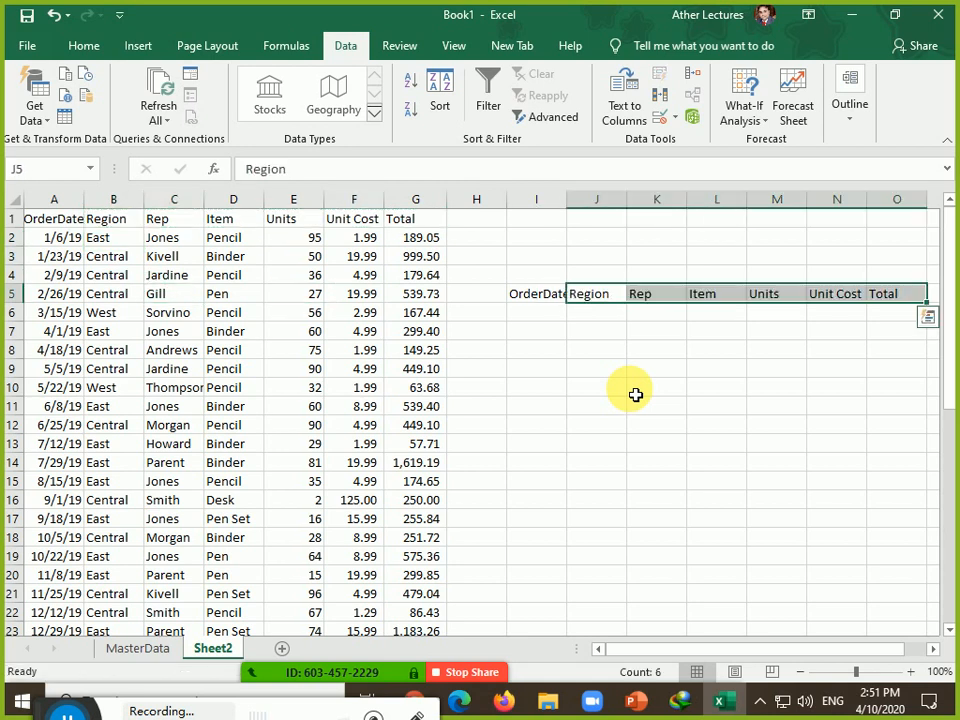
{"action": "key", "text": "Down"}
{"action": "key", "text": "Up"}
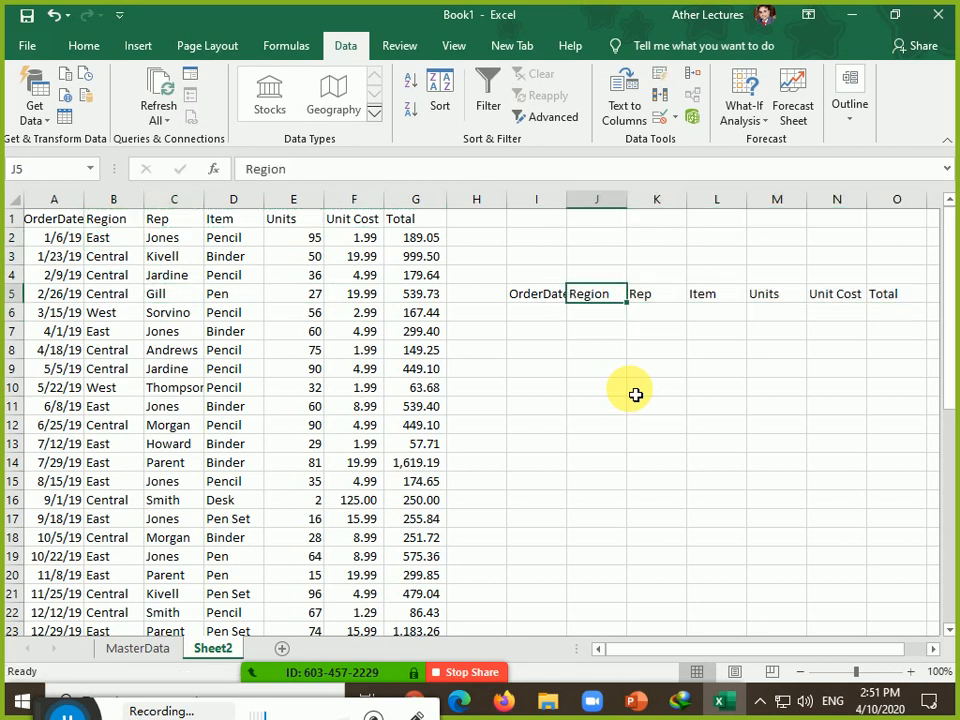
Delete the OrderDate and Region headers from cells I5 and J5.
{"action": "key", "text": "Right"}
{"action": "key", "text": "Right"}
{"action": "key", "text": "Right"}
{"action": "key", "text": "Right"}
{"action": "key", "text": "Right"}
{"action": "key", "text": "Right"}
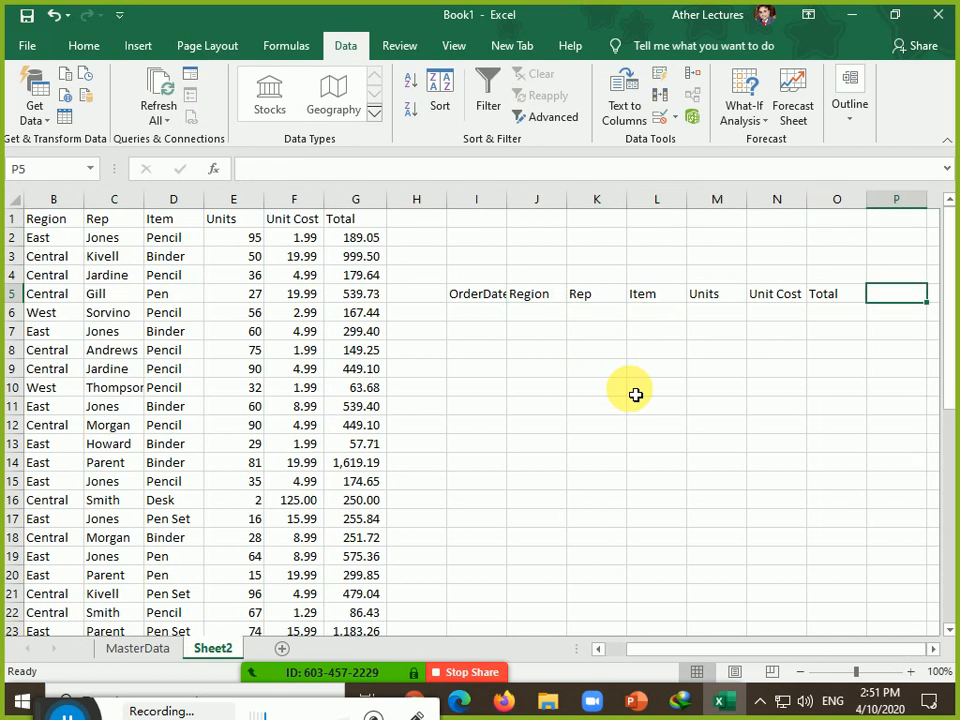
{"action": "key", "text": "Left"}
{"action": "key", "text": "Left"}
{"action": "key", "text": "Left"}
{"action": "key", "text": "Left"}
{"action": "key", "text": "Left"}
{"action": "key", "text": "Left"}
{"action": "key", "text": "Left"}
{"action": "key", "text": "Left"}
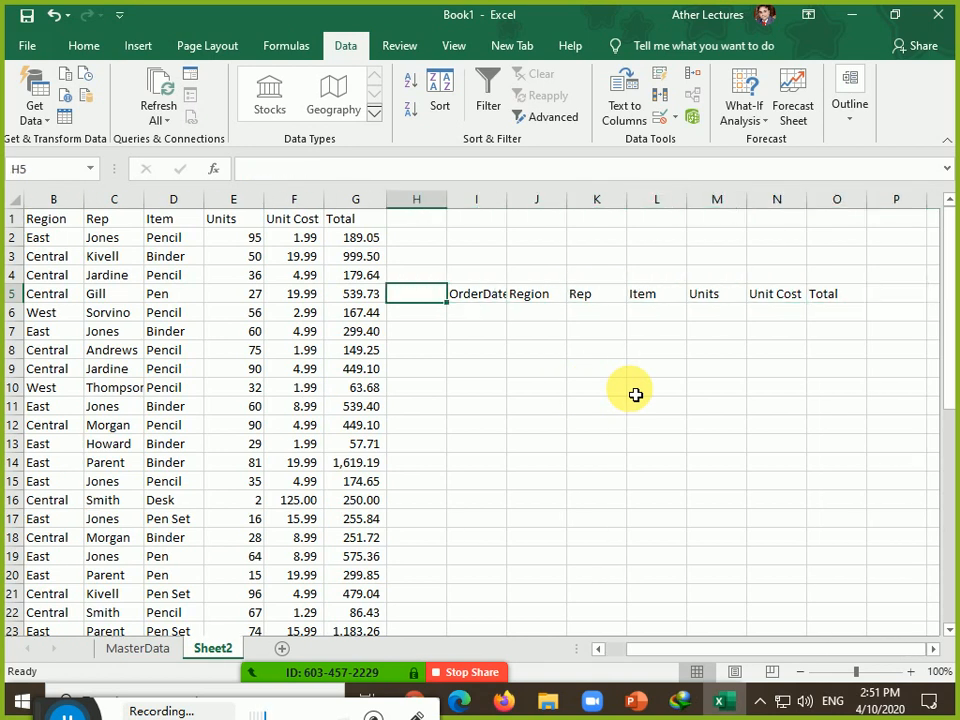
{"action": "key", "text": "Right"}
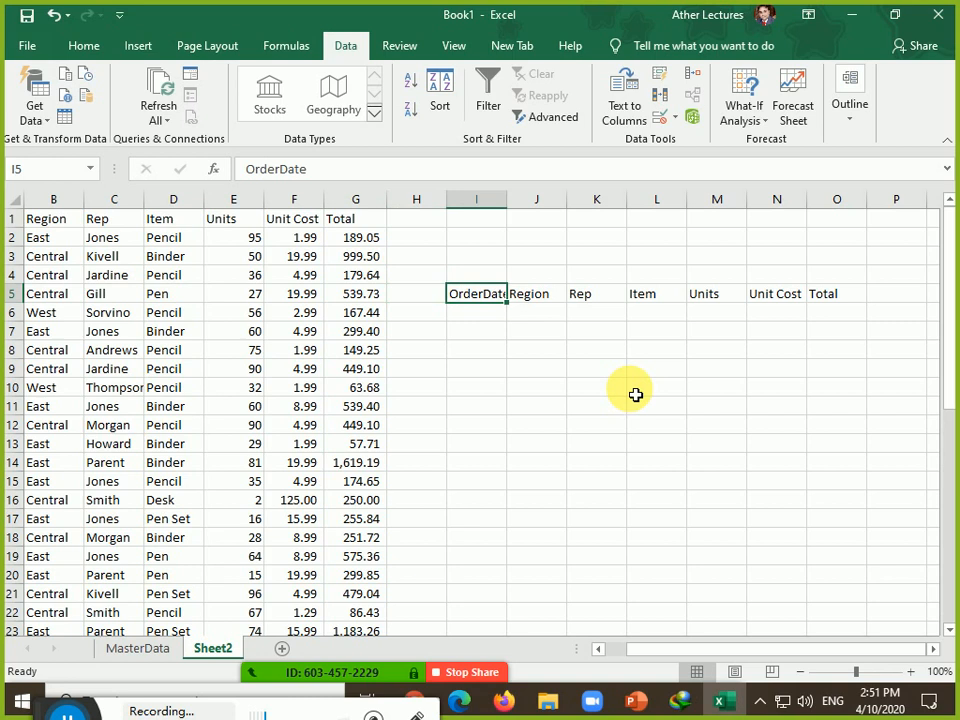
{"action": "key", "text": "Delete"}
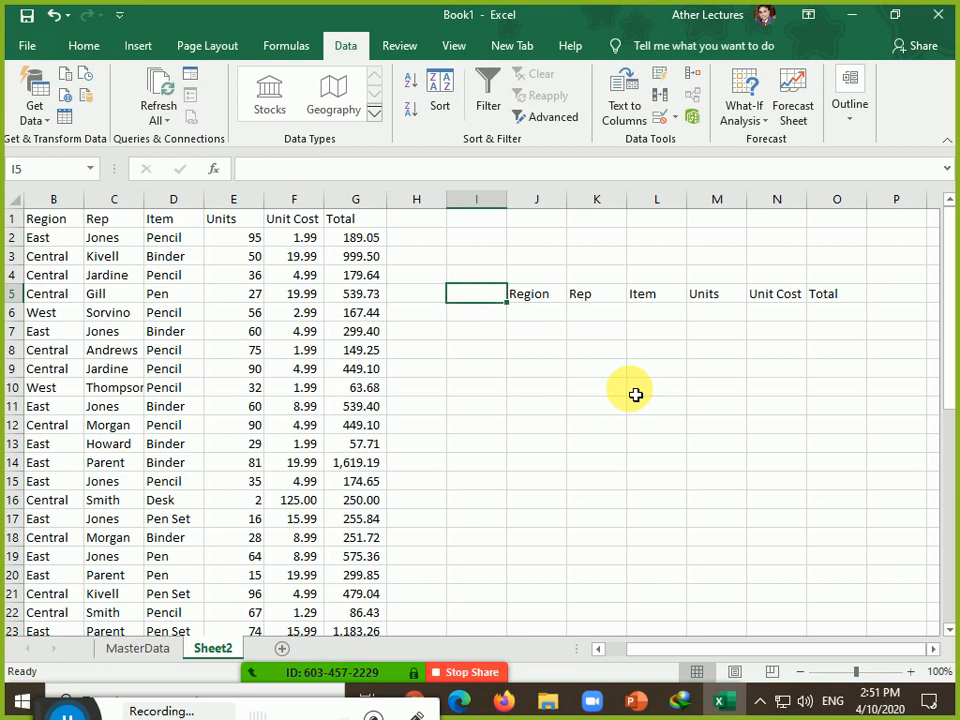
{"action": "key", "text": "Right"}
{"action": "key", "text": "Delete"}
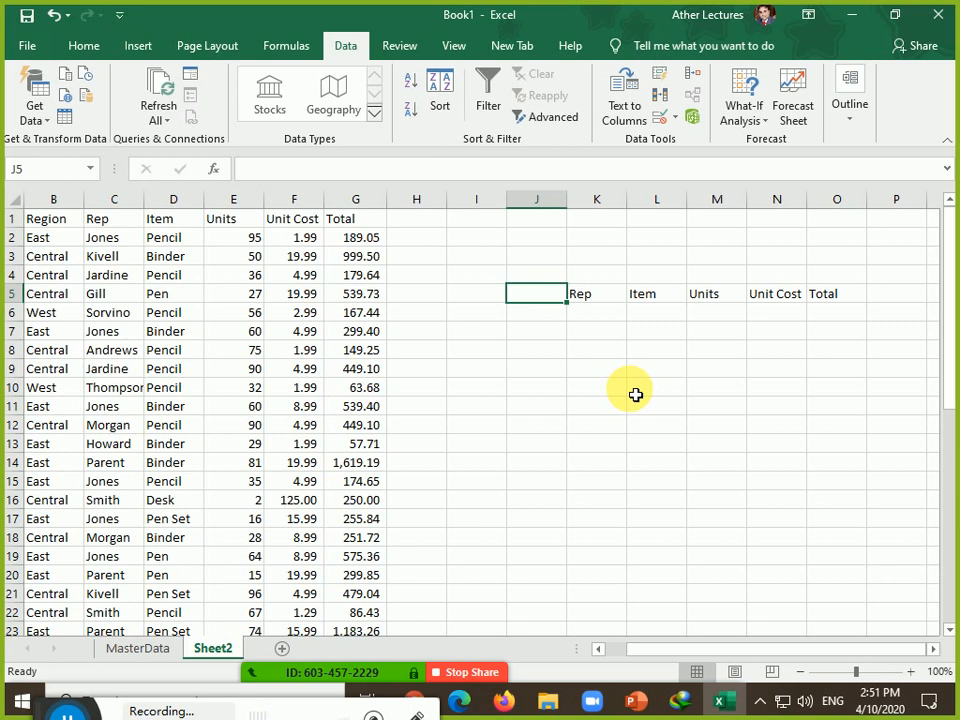
Keep the Rep header in K5 and delete the Item, Units and Unit Cost headers from L5 through N5.
{"action": "key", "text": "Right"}
{"action": "key", "text": "Right"}
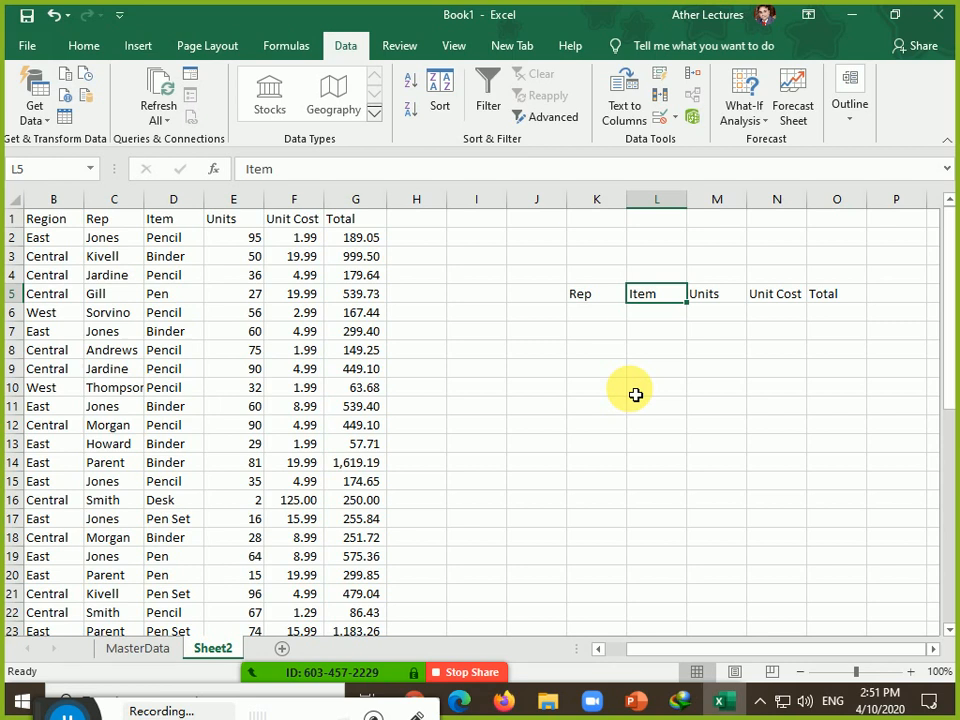
{"action": "key", "text": "Delete"}
{"action": "key", "text": "Right"}
{"action": "key", "text": "Delete"}
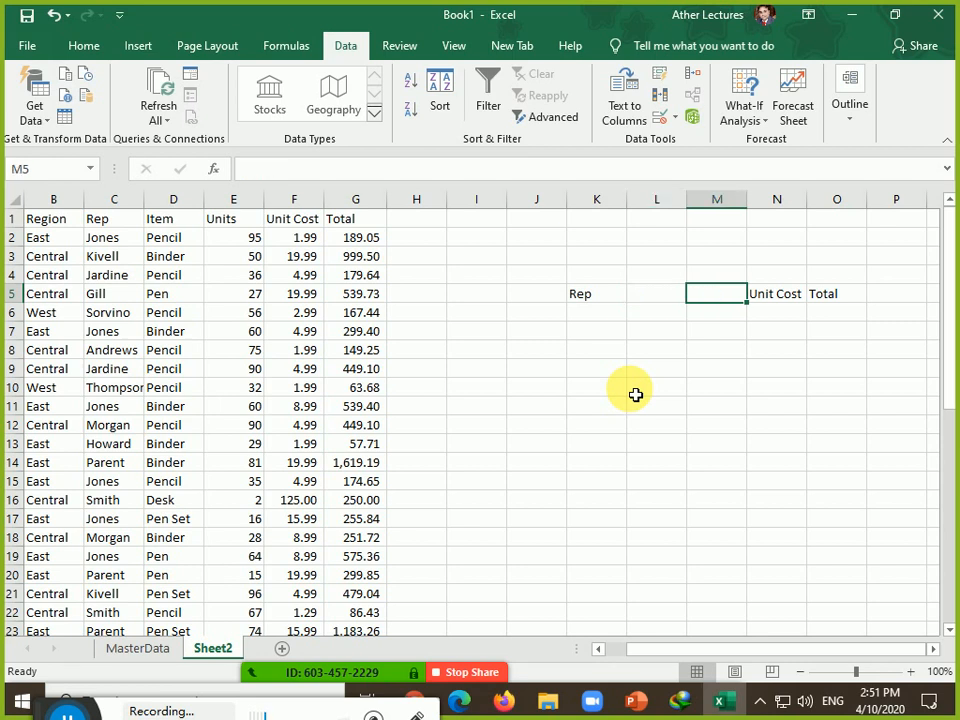
{"action": "key", "text": "Right"}
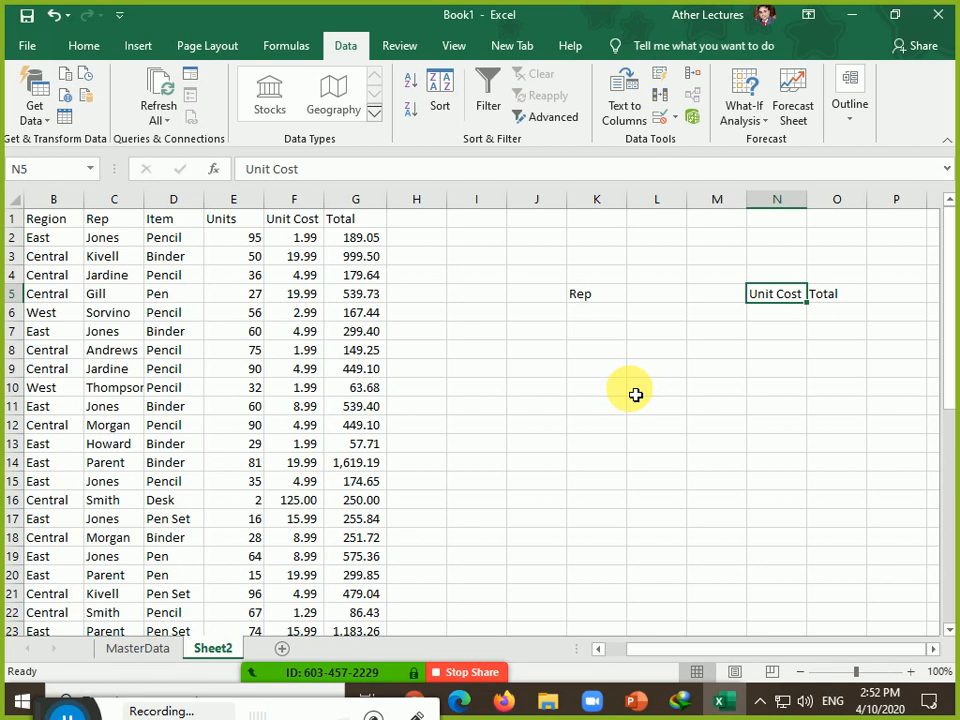
{"action": "key", "text": "Delete"}
{"action": "key", "text": "Right"}
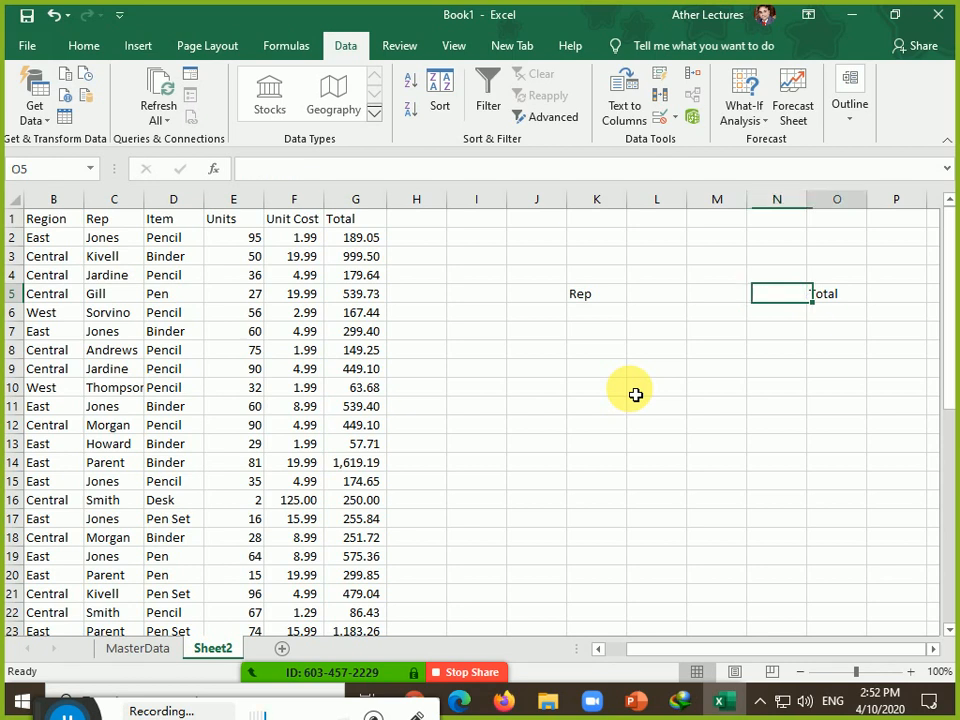
Move the Total header from O5 to L5, next to Rep.
{"action": "key", "text": "Left"}
{"action": "key", "text": "Left"}
{"action": "key", "text": "Left"}
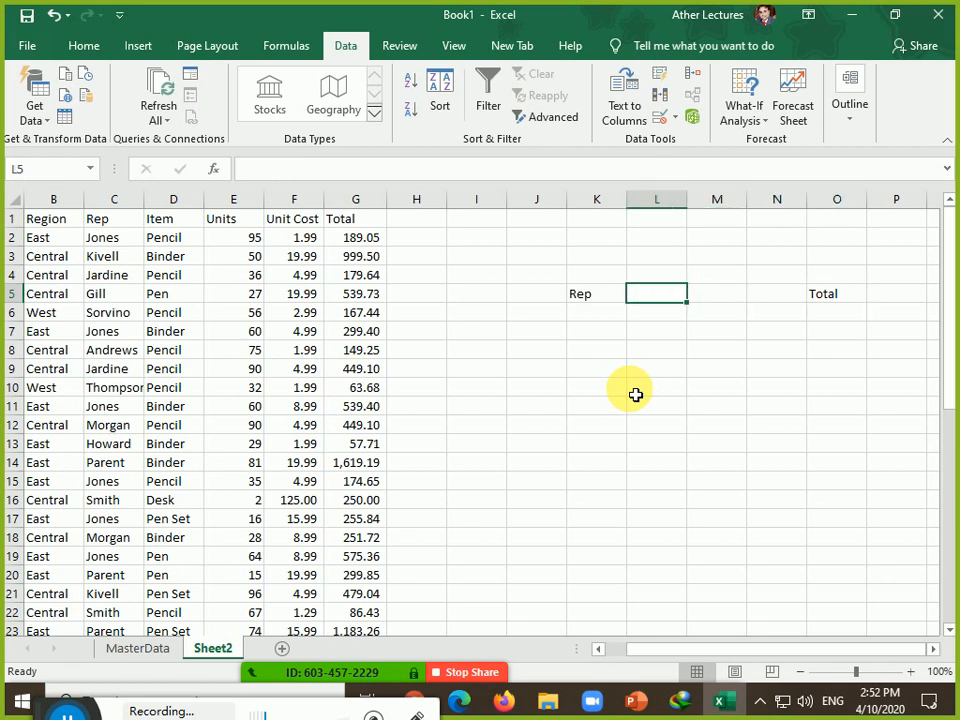
{"action": "key", "text": "Left"}
{"action": "key", "text": "Right"}
{"action": "key", "text": "Right"}
{"action": "key", "text": "Right"}
{"action": "key", "text": "Right"}
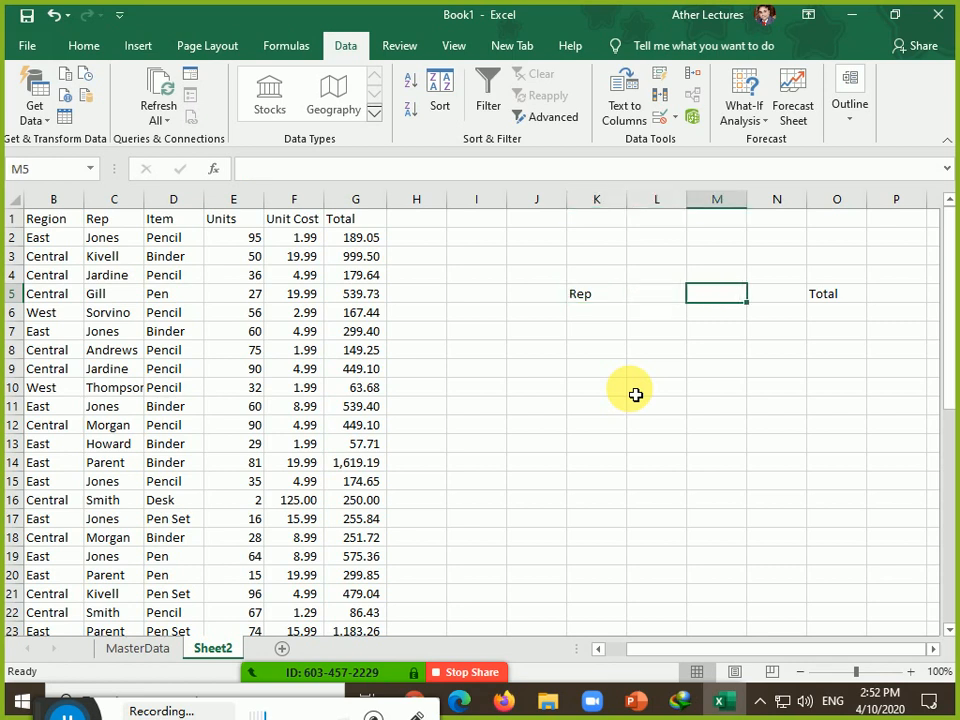
{"action": "key", "text": "ctrl+c"}
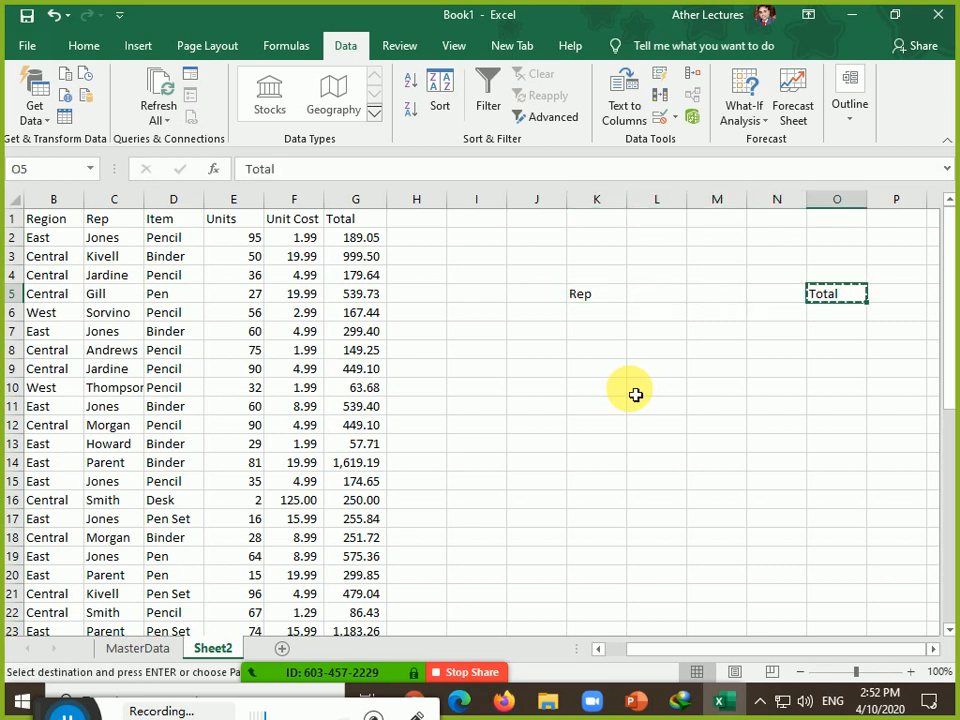
{"action": "key", "text": "Left"}
{"action": "key", "text": "Left"}
{"action": "key", "text": "Left"}
{"action": "key", "text": "Escape"}
{"action": "key", "text": "ctrl+v"}
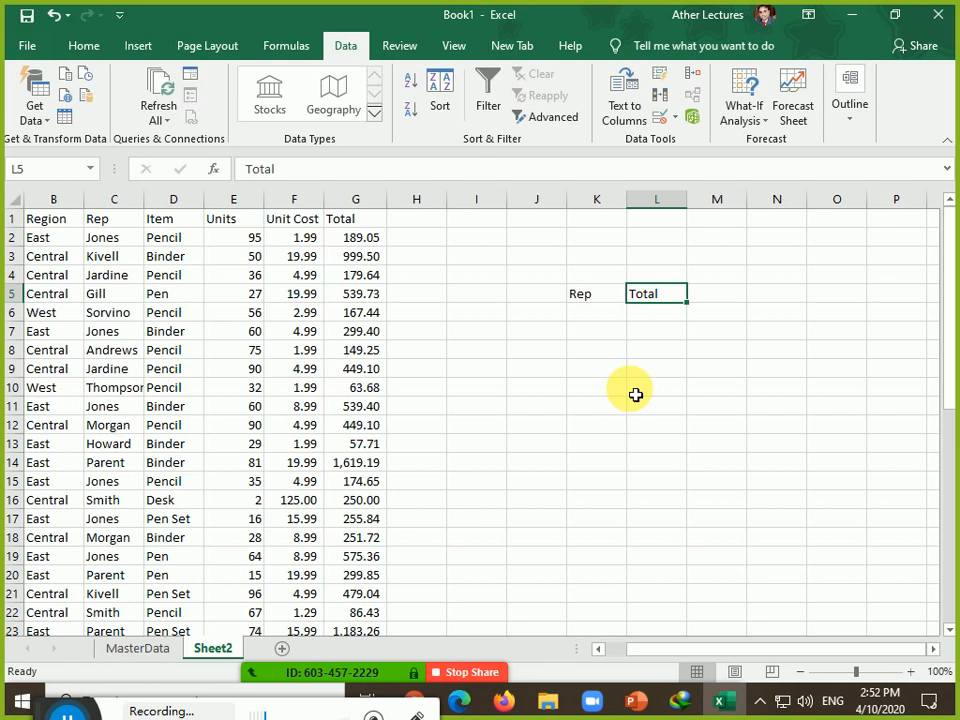
Delete the Total header from L5, leaving only Rep in row 5.
{"action": "key", "text": "Left"}
{"action": "key", "text": "Right"}
{"action": "key", "text": "Delete"}
{"action": "key", "text": "Left"}
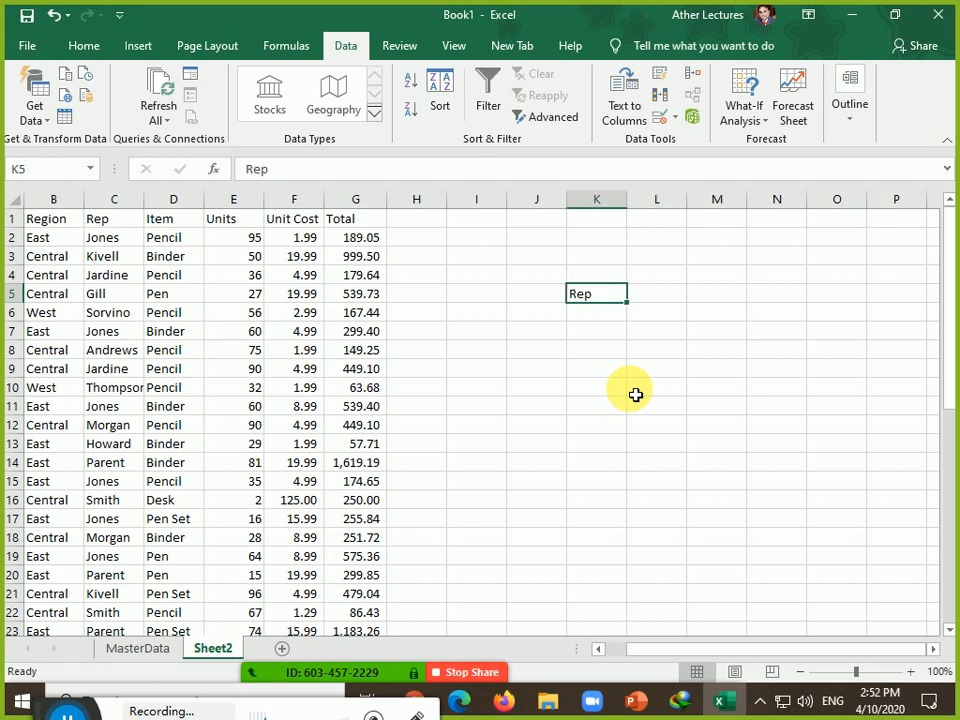
Copy the rep names in C2:C44 of the sales table, without the header.
{"action": "key", "text": "Left"}
{"action": "key", "text": "Left"}
{"action": "key", "text": "Left"}
{"action": "key", "text": "Left"}
{"action": "key", "text": "Left"}
{"action": "key", "text": "Left"}
{"action": "key", "text": "Left"}
{"action": "key", "text": "Left"}
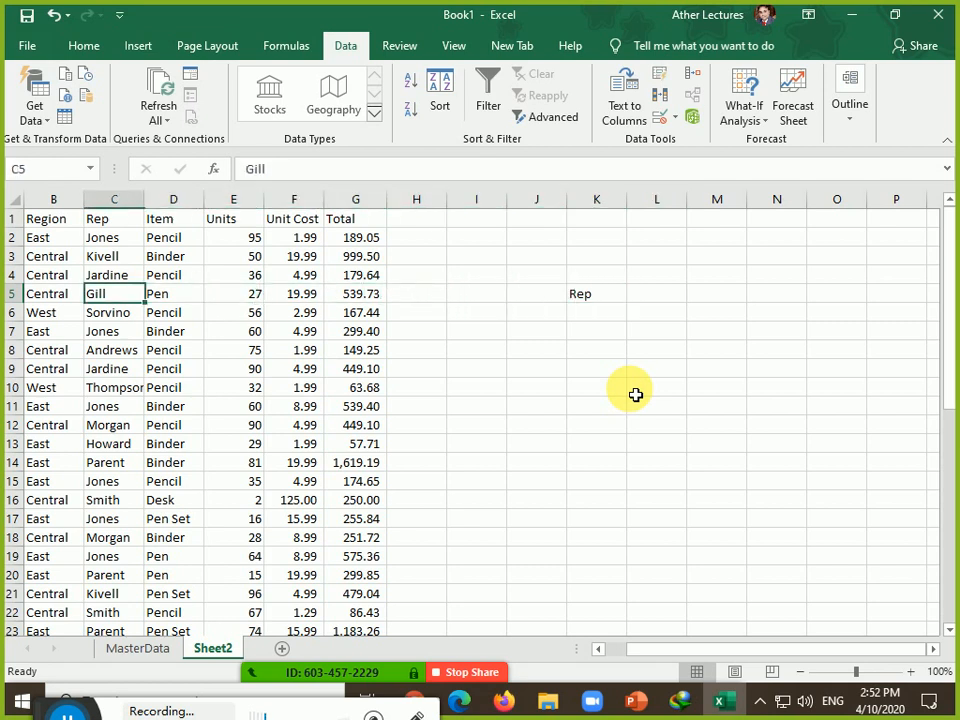
{"action": "key", "text": "Left"}
{"action": "key", "text": "Right"}
{"action": "key", "text": "Up"}
{"action": "key", "text": "Up"}
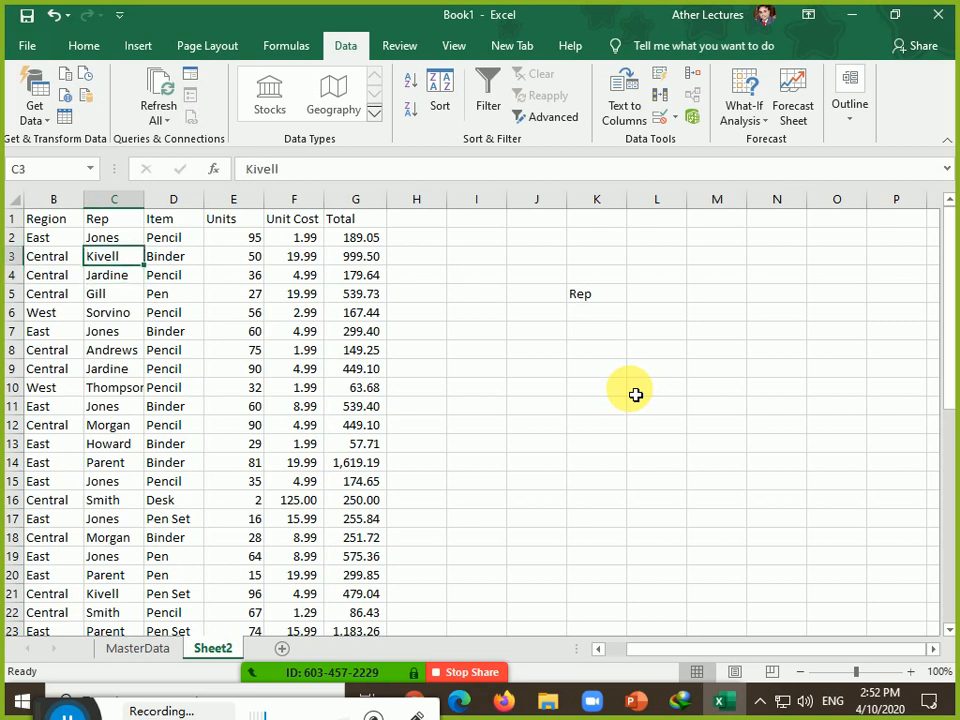
{"action": "key", "text": "Up"}
{"action": "key", "text": "Up"}
{"action": "key", "text": "Down"}
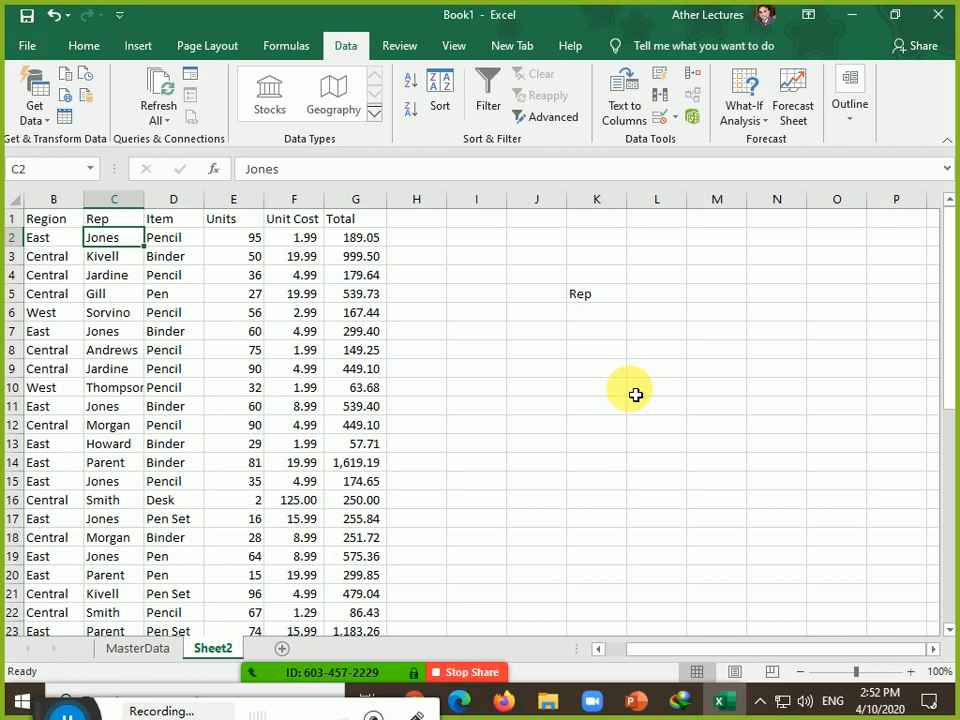
{"action": "key", "text": "ctrl+shift+Down"}
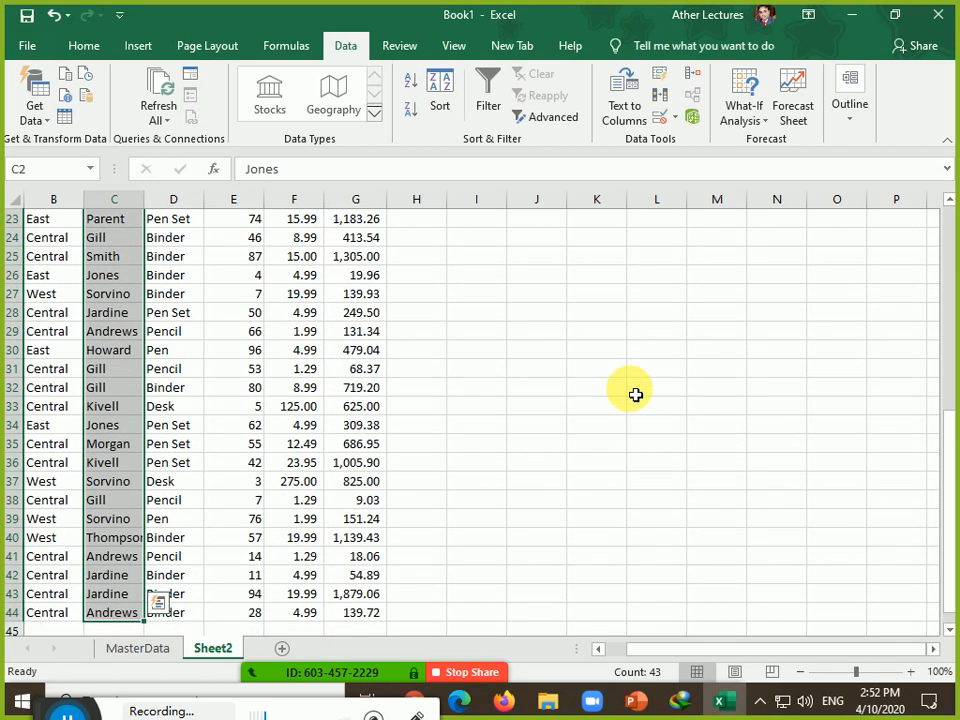
{"action": "key", "text": "ctrl+c"}
{"action": "key", "text": "ctrl+q"}
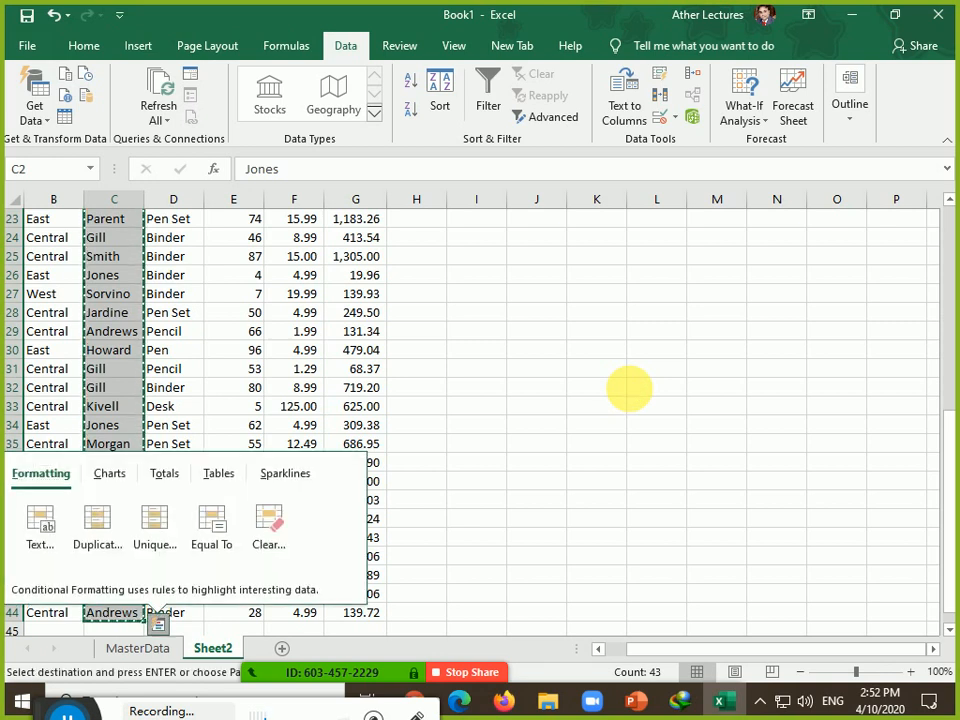
{"action": "key", "text": "Right"}
{"action": "key", "text": "Right"}
{"action": "left_click", "coordinate": [290, 369]}
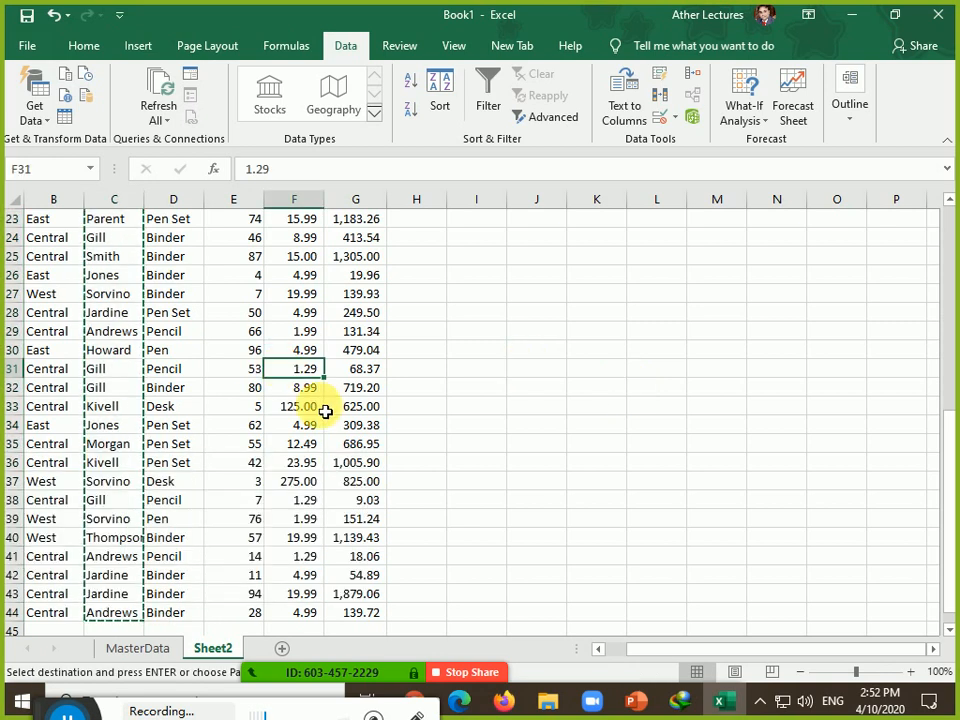
Paste the copied rep names under the separate Rep header, starting at K6.
{"action": "scroll", "coordinate": [330, 415], "scroll_direction": "up", "scroll_amount": 7}
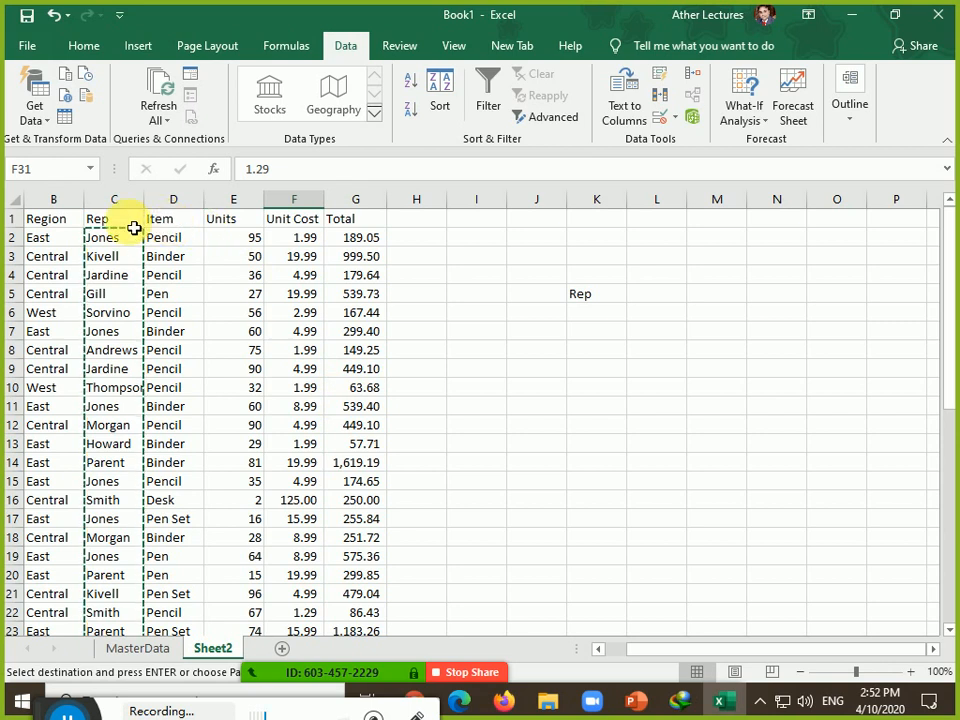
{"action": "left_click", "coordinate": [597, 319]}
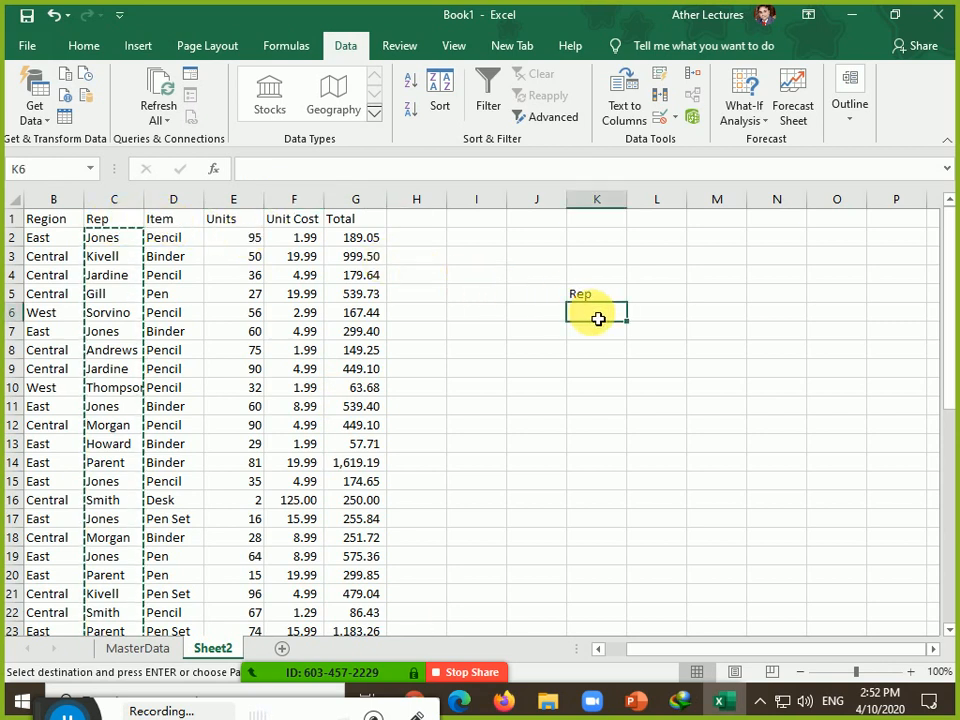
{"action": "key", "text": "Return"}
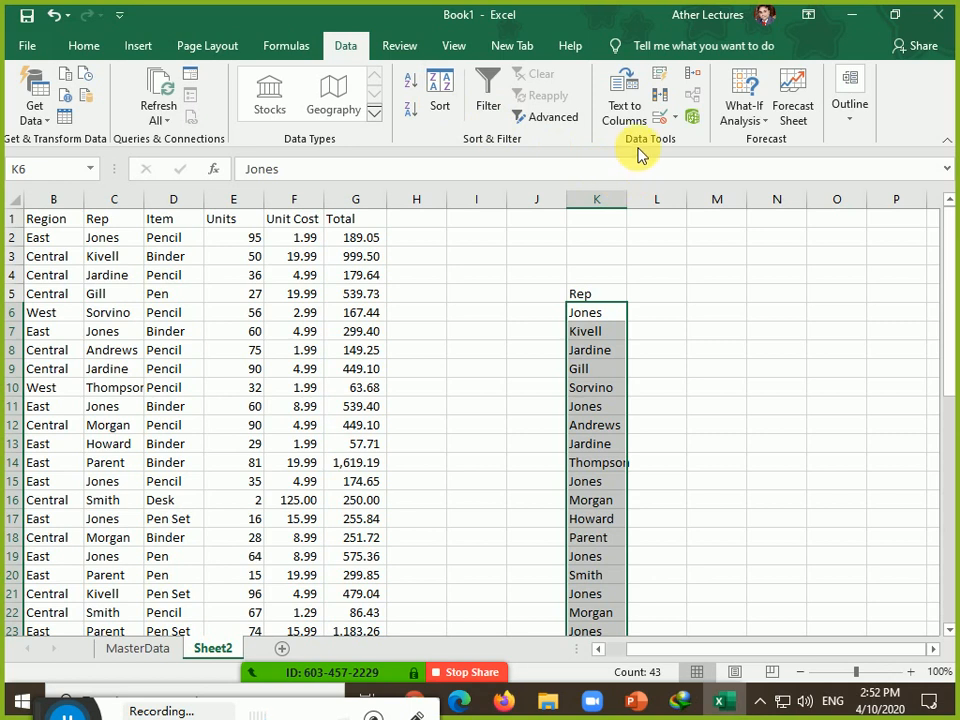
Remove the duplicate names from the pasted list in column K, using the Rep column, and dismiss the result message.
{"action": "left_click", "coordinate": [660, 97]}
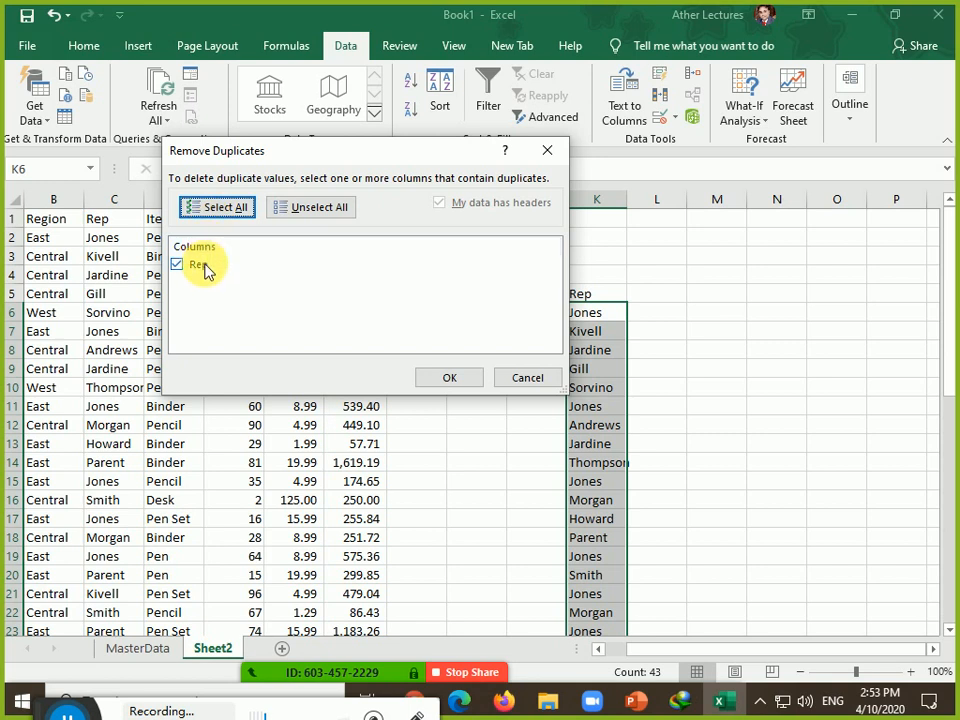
{"action": "left_click", "coordinate": [448, 378]}
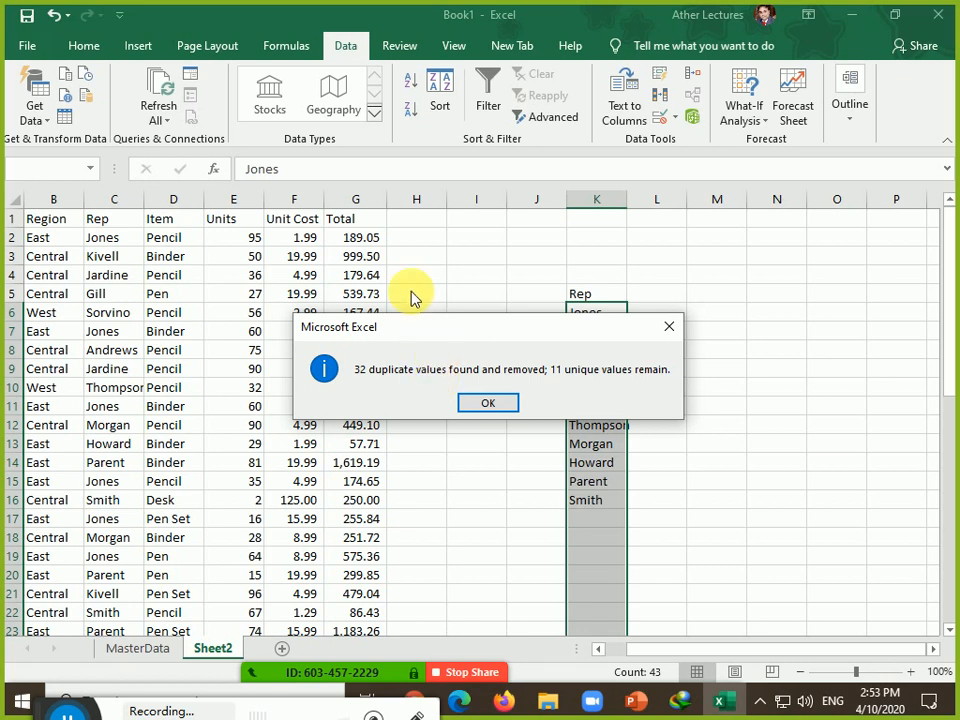
{"action": "left_click_drag", "start_coordinate": [430, 339], "coordinate": [340, 177]}
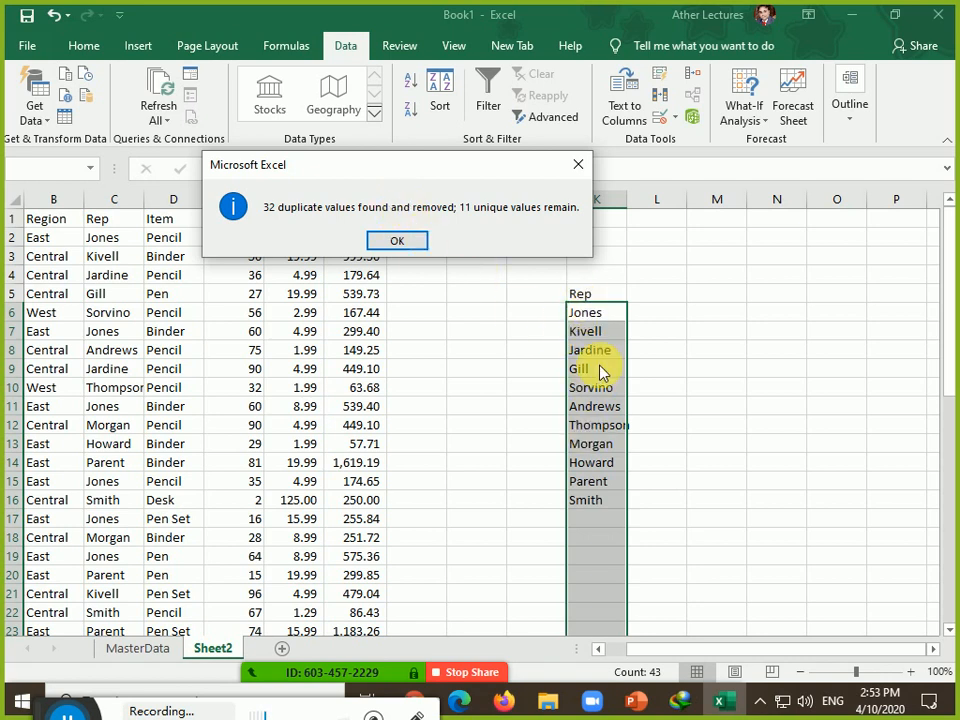
{"action": "left_click", "coordinate": [400, 242]}
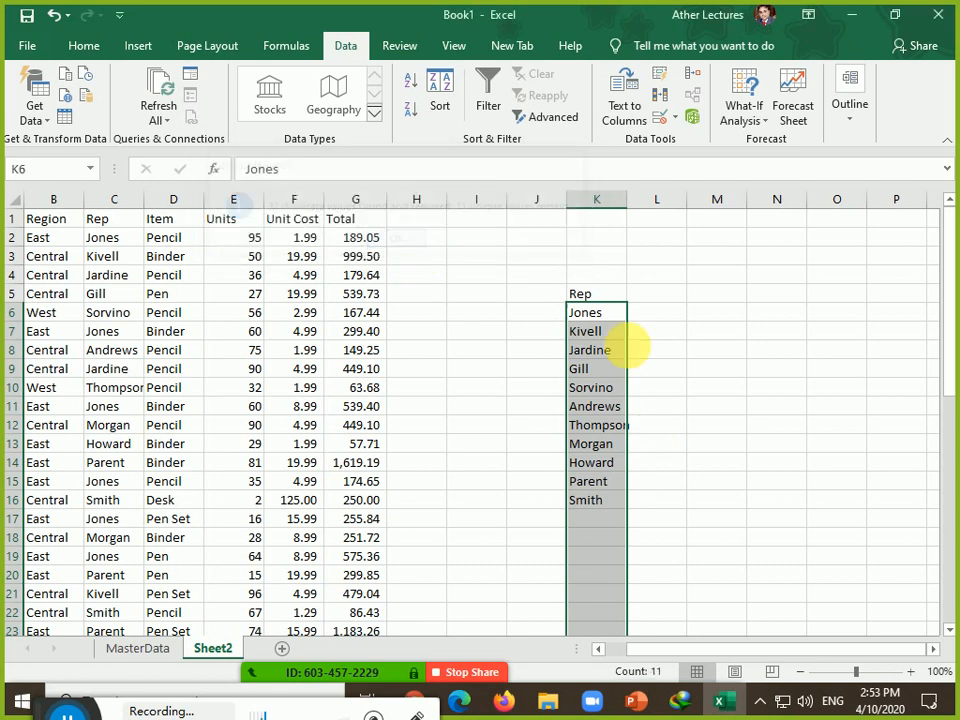
Examine the first rep in the unique list against that rep's entry in C2 and Total amounts in G2 and G11.
{"action": "left_click", "coordinate": [650, 294]}
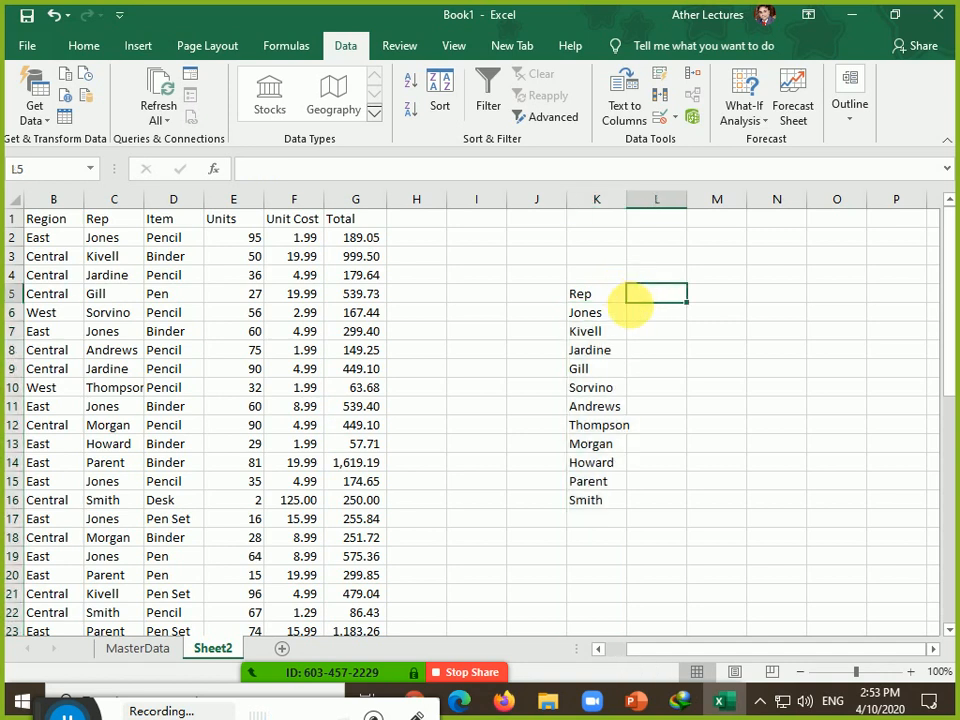
{"action": "left_click", "coordinate": [614, 316]}
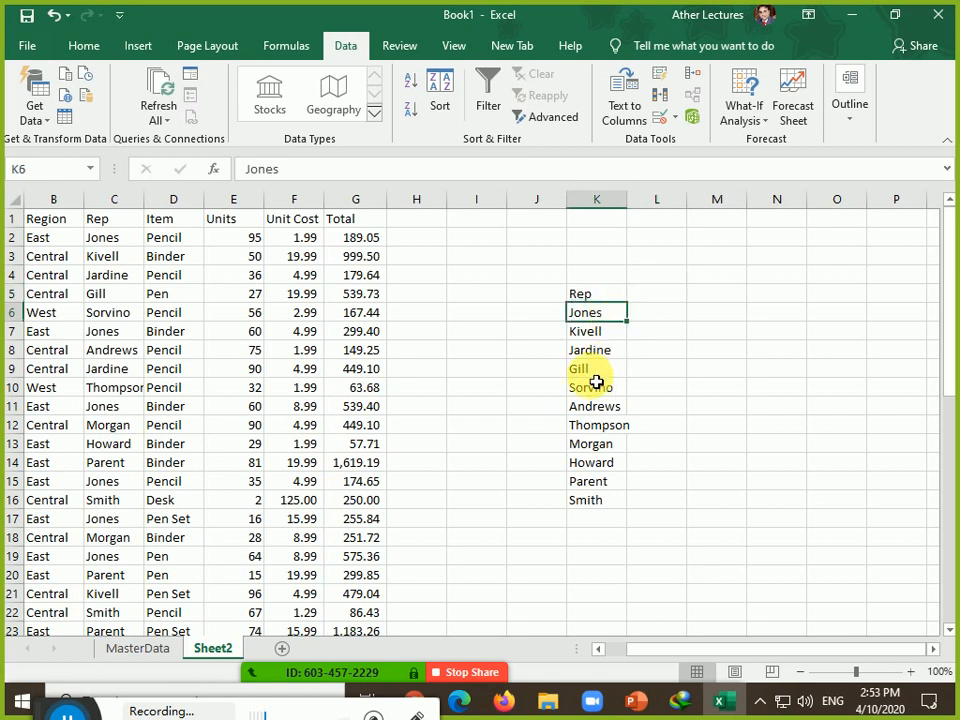
{"action": "left_click", "coordinate": [121, 245]}
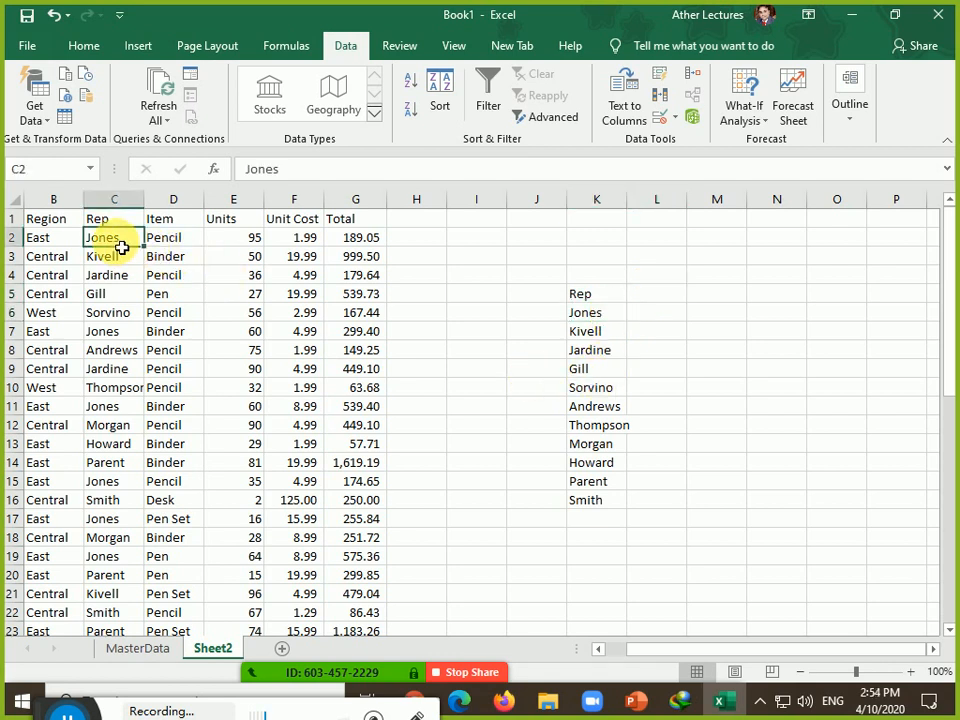
{"action": "left_click", "coordinate": [349, 242], "text": "ctrl"}
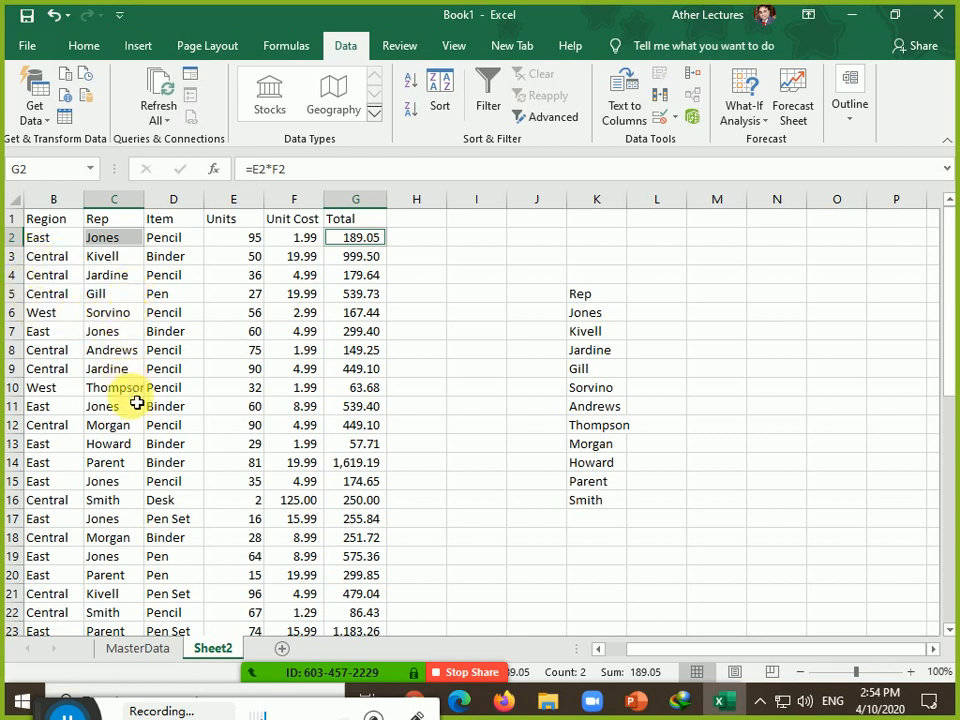
{"action": "left_click", "coordinate": [355, 406], "text": "ctrl"}
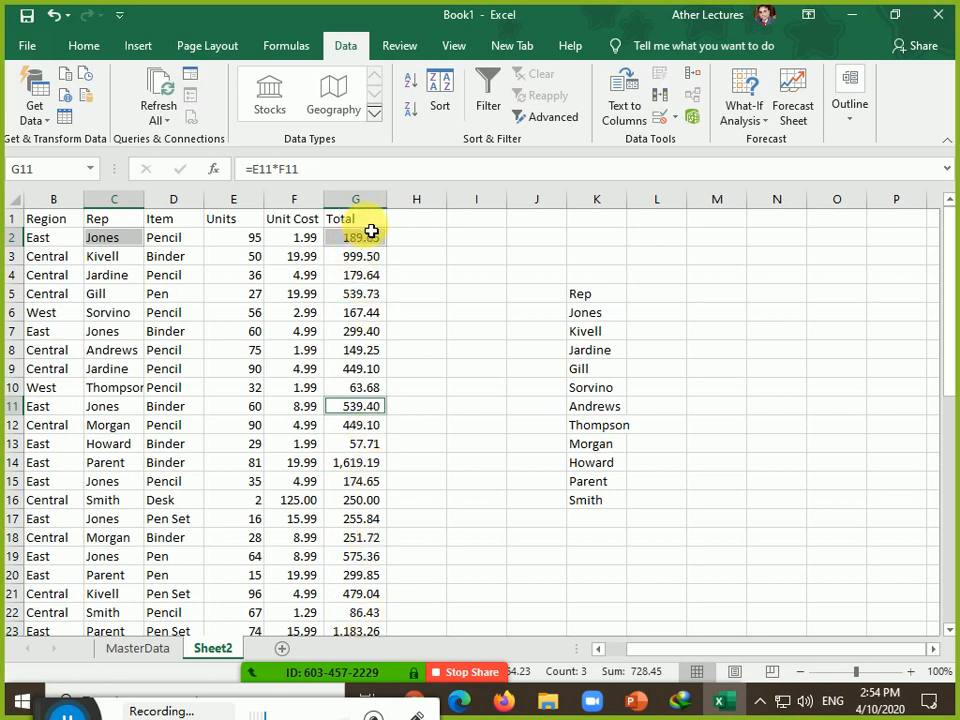
Enter the header Total in L5, next to the Rep header.
{"action": "left_click", "coordinate": [665, 298]}
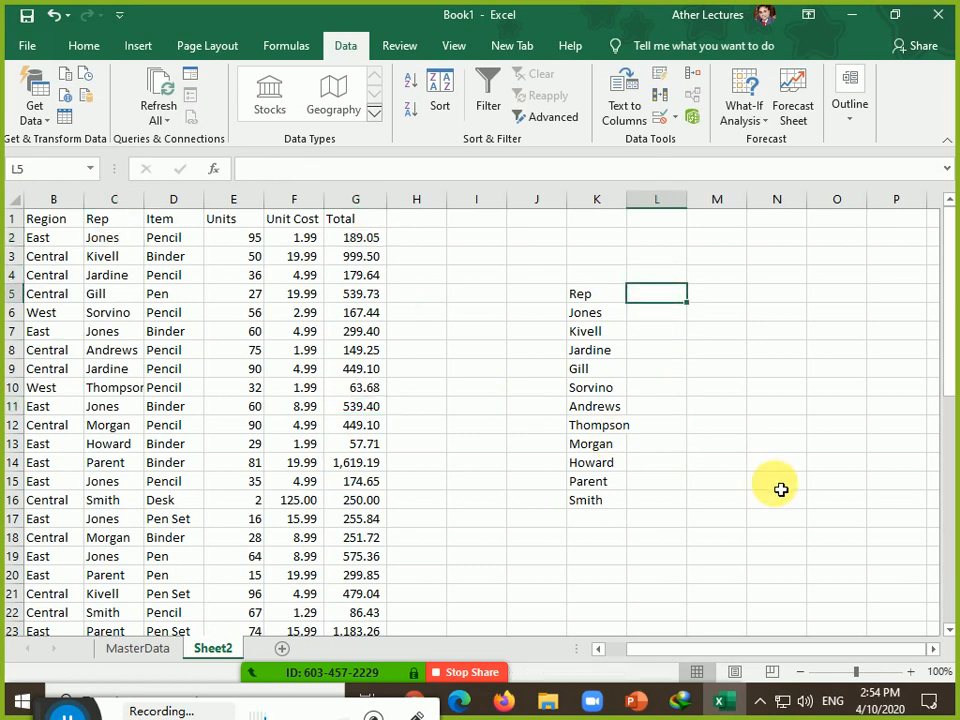
{"action": "type", "text": "Total"}
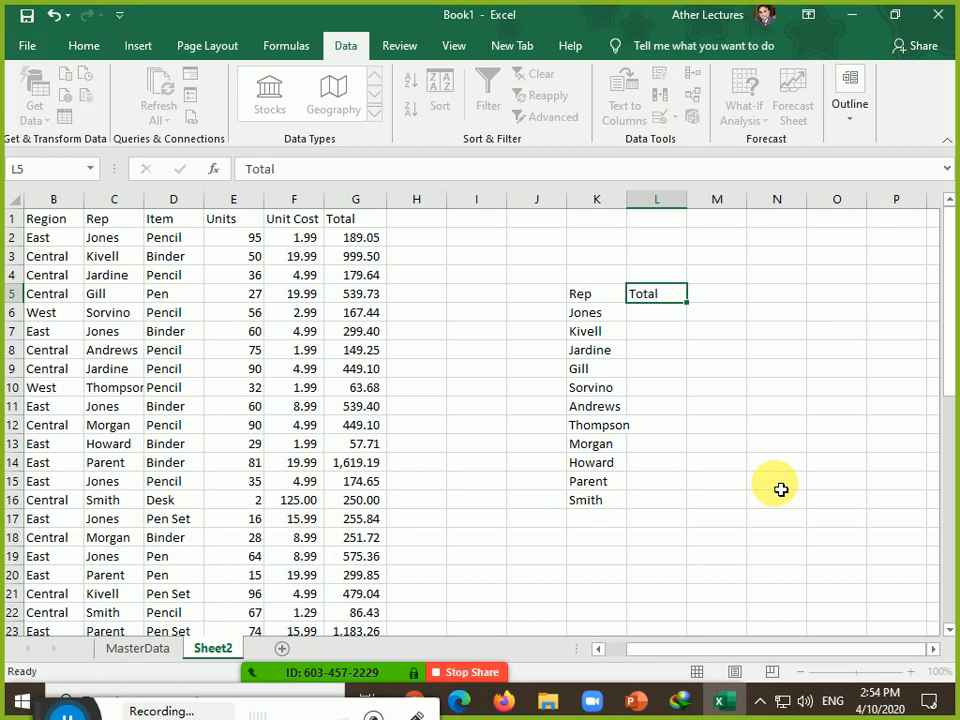
{"action": "key", "text": "Return"}
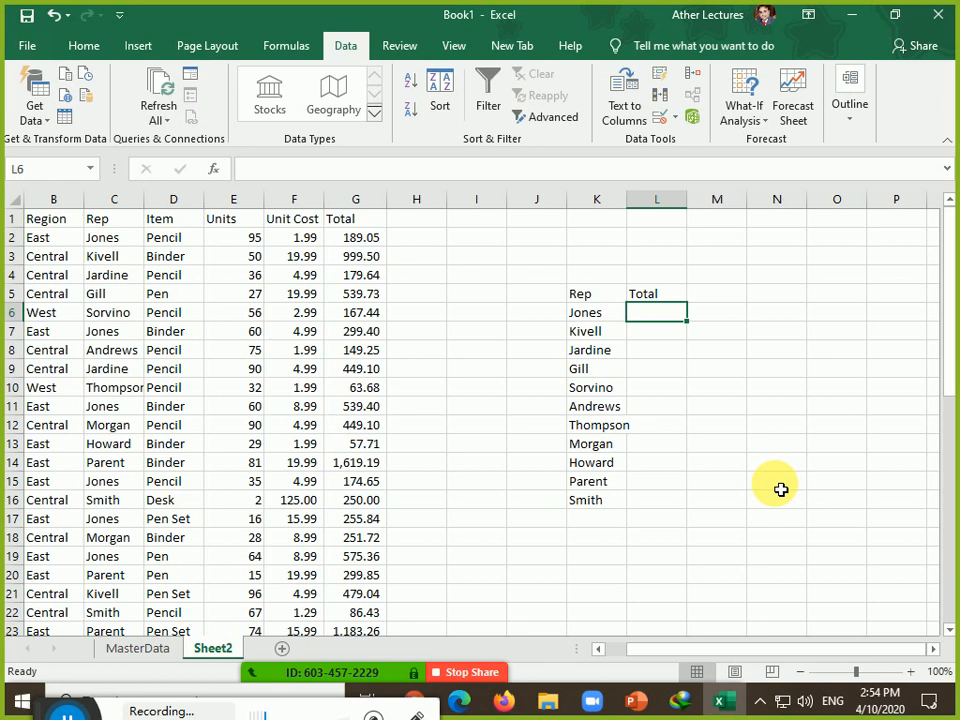
Select the sales table's Total values in G2:G44 for review, and return to the start of the data at D2.
{"action": "key", "text": "Left"}
{"action": "key", "text": "Left"}
{"action": "key", "text": "Left"}
{"action": "key", "text": "Left"}
{"action": "key", "text": "Left"}
{"action": "key", "text": "Left"}
{"action": "key", "text": "Up"}
{"action": "key", "text": "Up"}
{"action": "key", "text": "Up"}
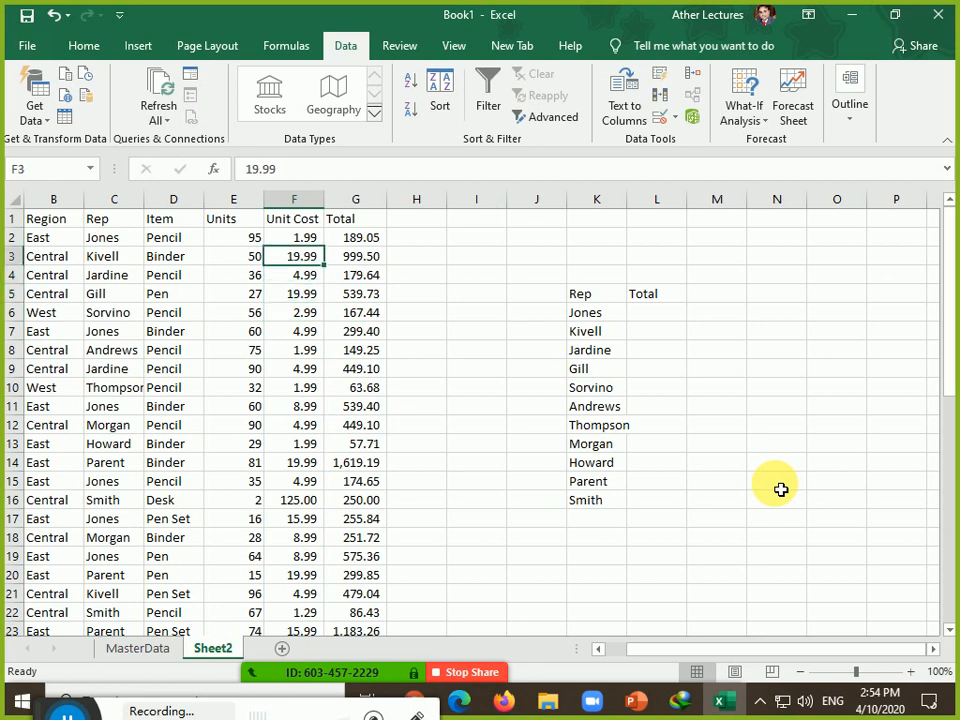
{"action": "key", "text": "Right"}
{"action": "key", "text": "Up"}
{"action": "key", "text": "ctrl+shift+Down"}
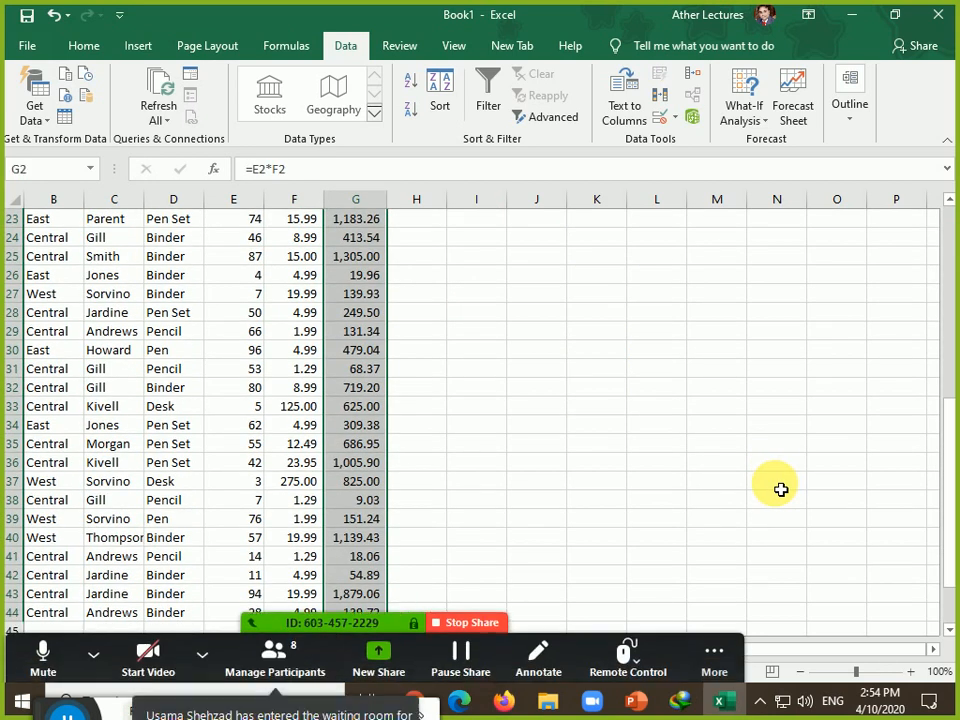
{"action": "key", "text": "Left"}
{"action": "key", "text": "Left"}
{"action": "key", "text": "Left"}
Switch to the Zoom participants list, admit the waiting person to the meeting and minimize the list.
{"action": "left_click", "coordinate": [202, 656]}
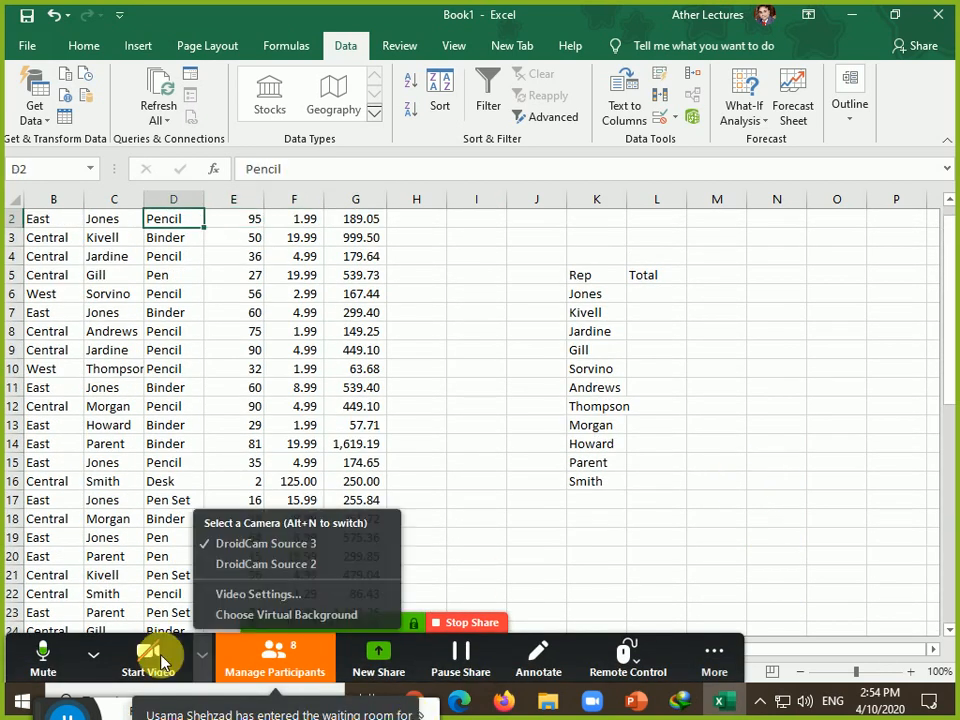
{"action": "left_click", "coordinate": [257, 660]}
{"action": "mouse_move", "coordinate": [840, 93]}
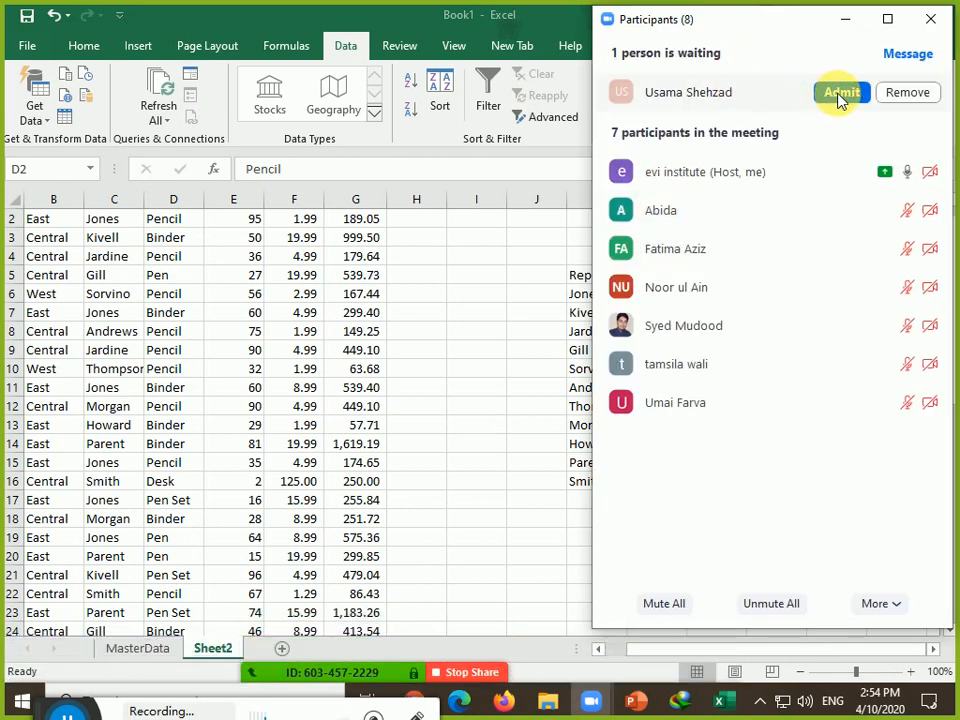
{"action": "left_click", "coordinate": [840, 93]}
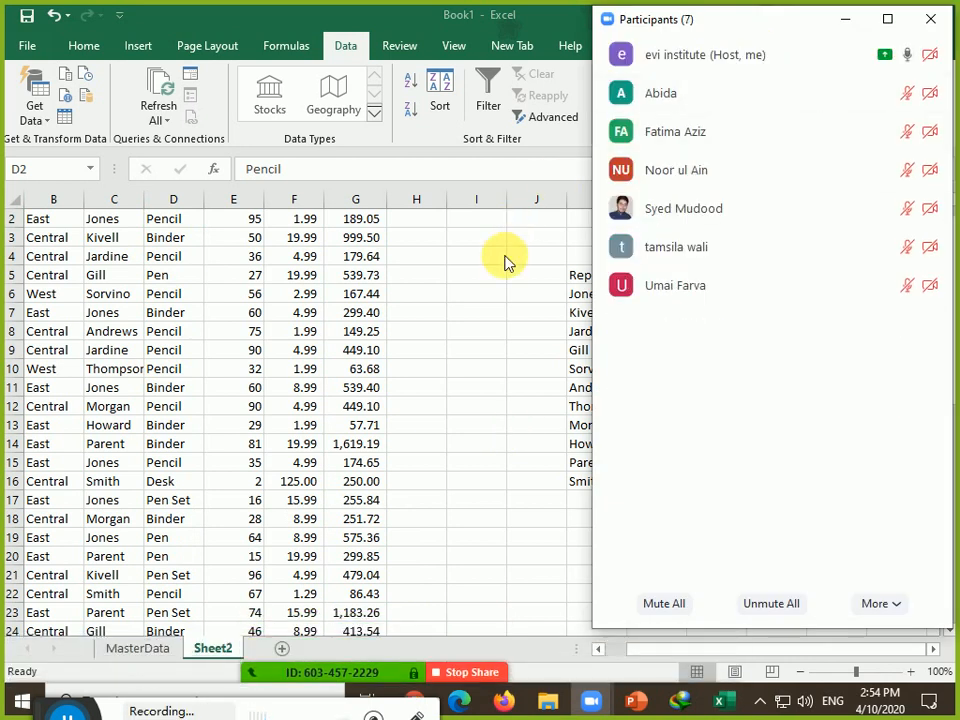
{"action": "scroll", "coordinate": [446, 295], "scroll_direction": "up", "scroll_amount": 1}
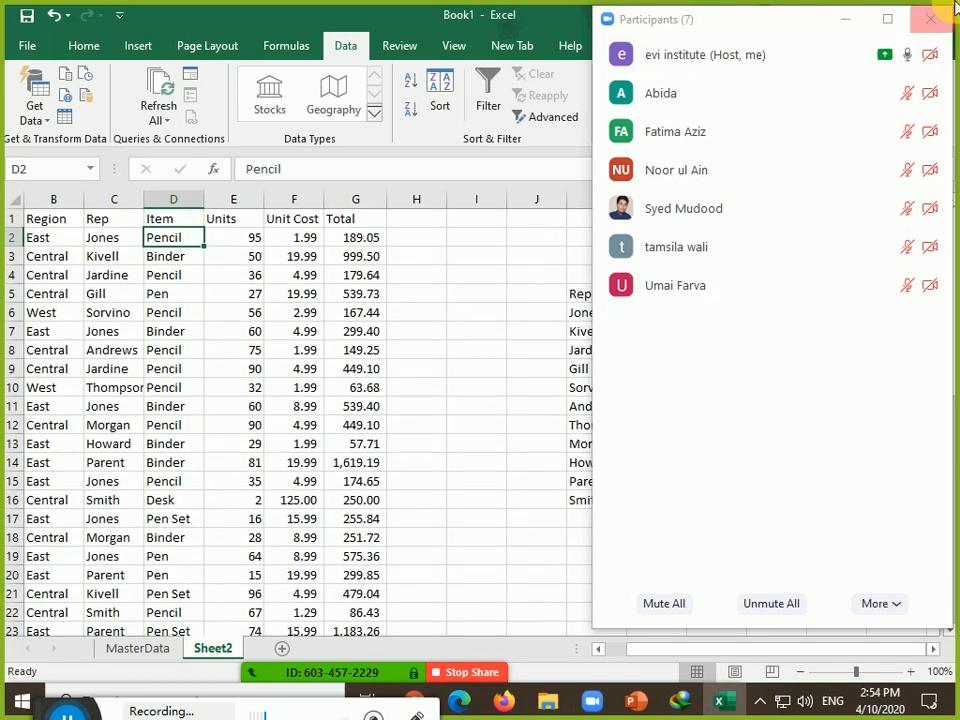
{"action": "left_click", "coordinate": [845, 19]}
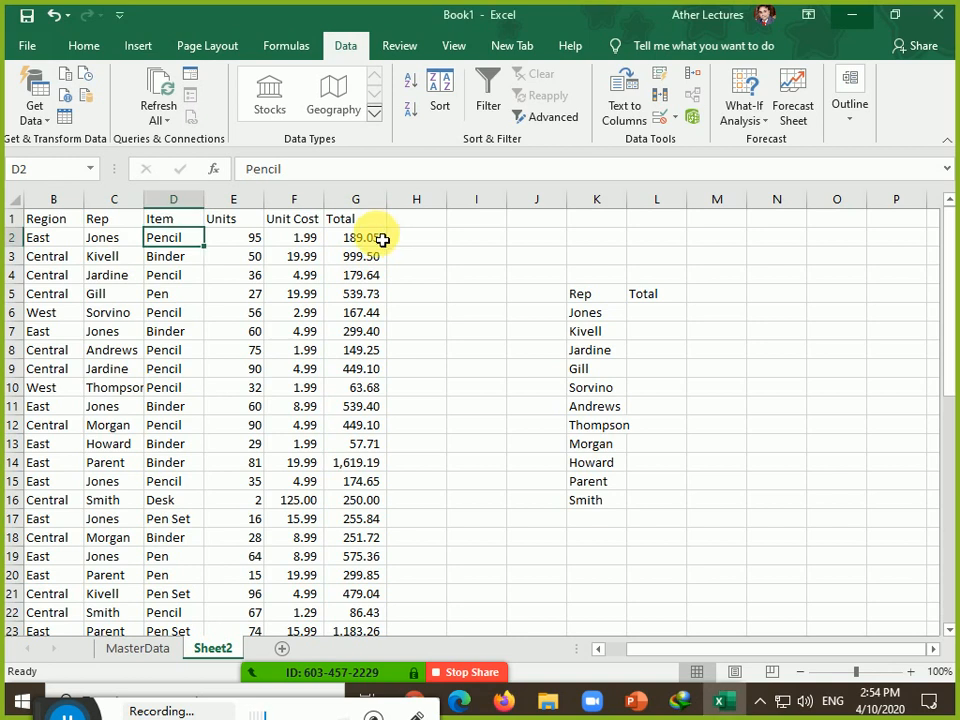
Make the Rep header in K5 bold.
{"action": "left_click", "coordinate": [595, 300]}
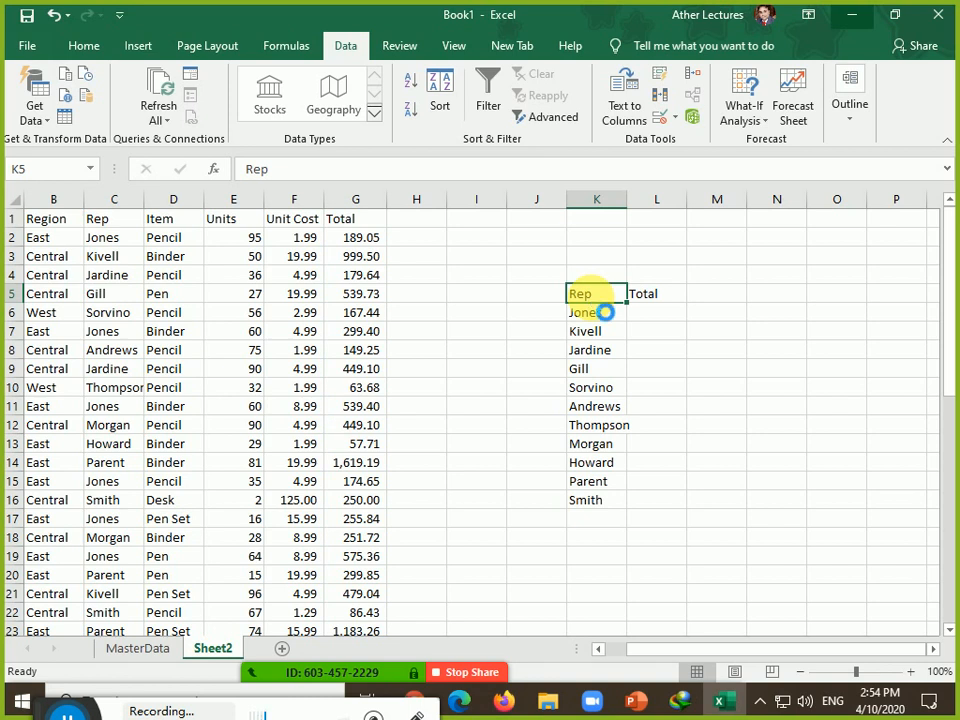
{"action": "key", "text": "ctrl+b"}
{"action": "left_click", "coordinate": [612, 318]}
Start a SUMIF formula in L6, beside the first rep in the summary list.
{"action": "left_click", "coordinate": [643, 315]}
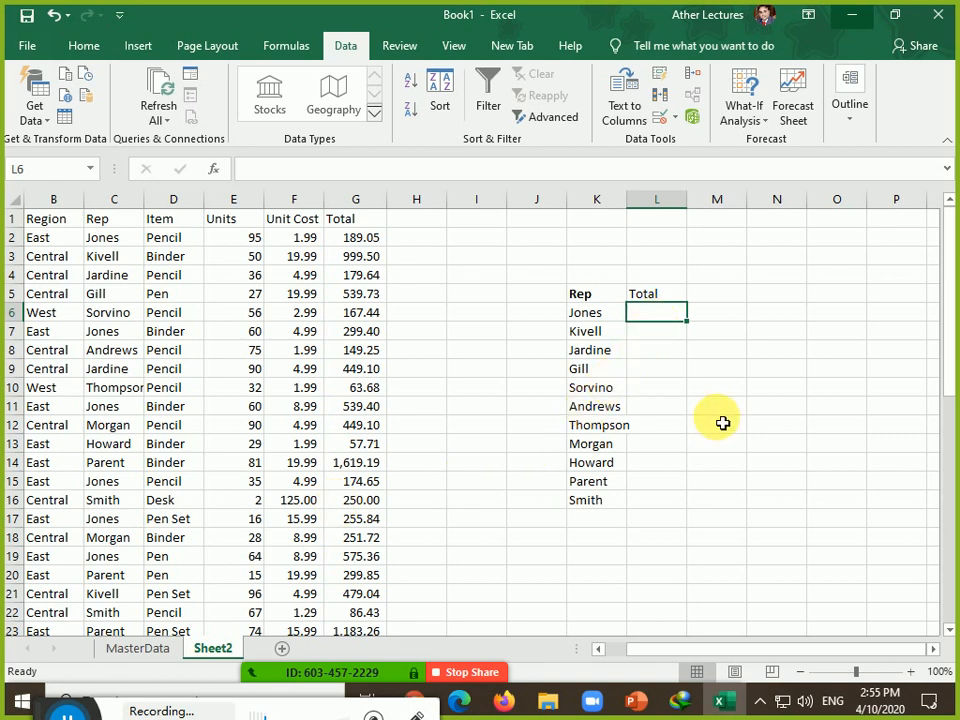
{"action": "type", "text": "="}
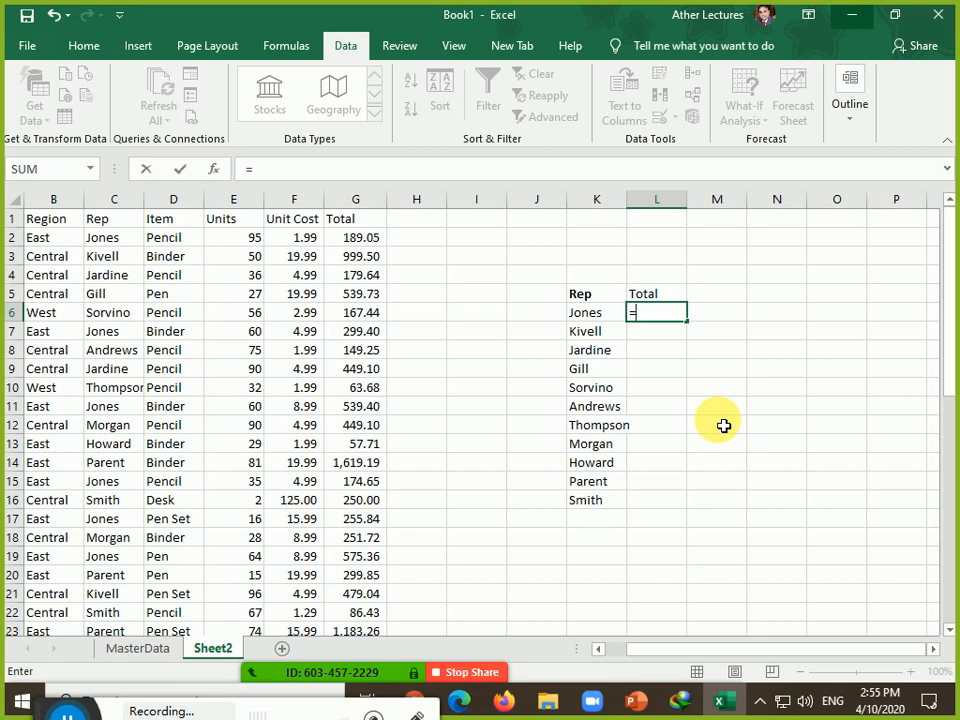
{"action": "type", "text": "sum"}
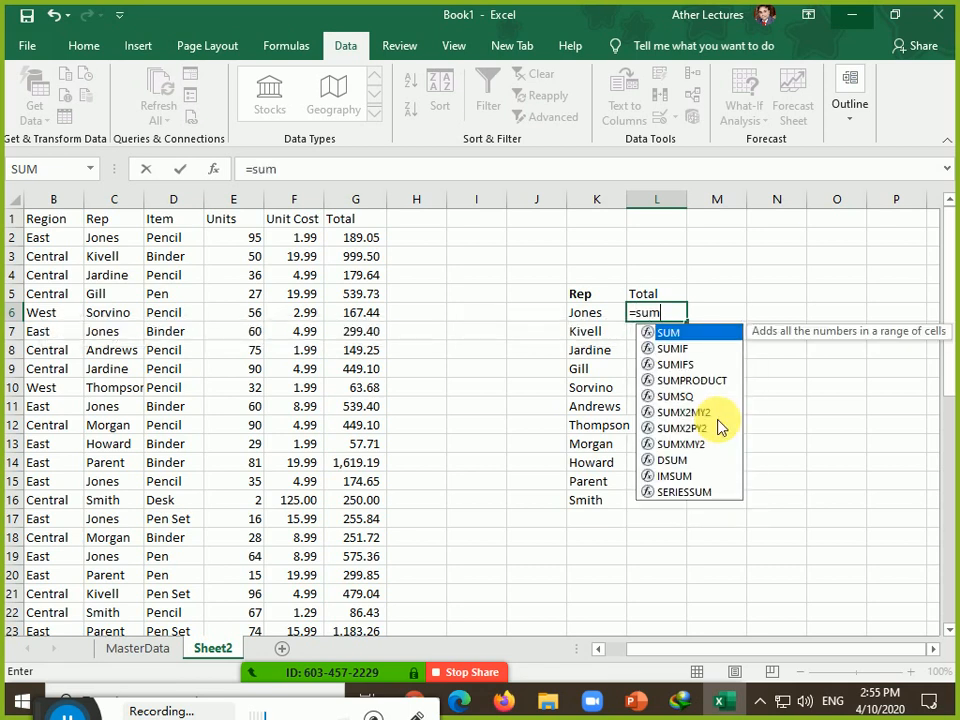
{"action": "type", "text": "if"}
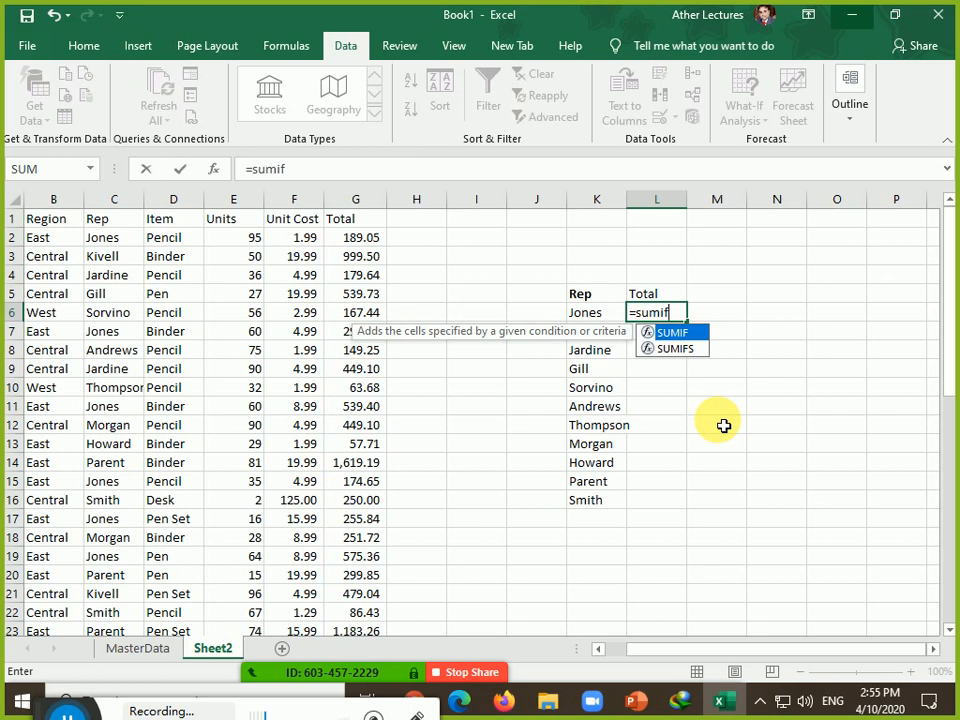
{"action": "type", "text": "("}
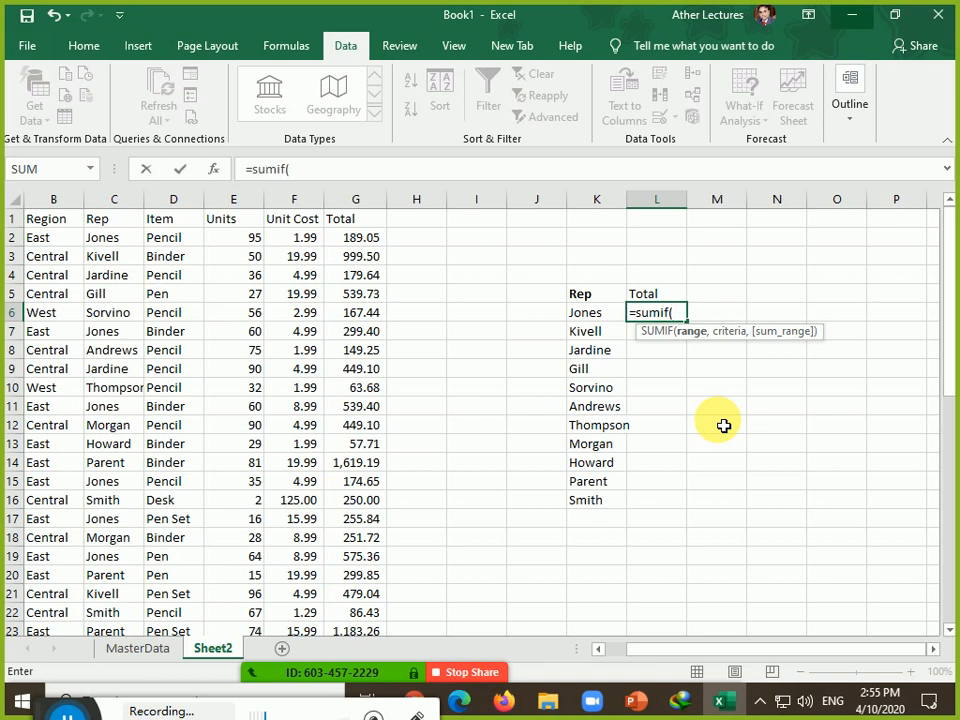
Set the SUMIF criteria range to the sales table's Rep column, C1:C44.
{"action": "key", "text": "Left"}
{"action": "key", "text": "Left"}
{"action": "key", "text": "Left"}
{"action": "key", "text": "Left"}
{"action": "key", "text": "Left"}
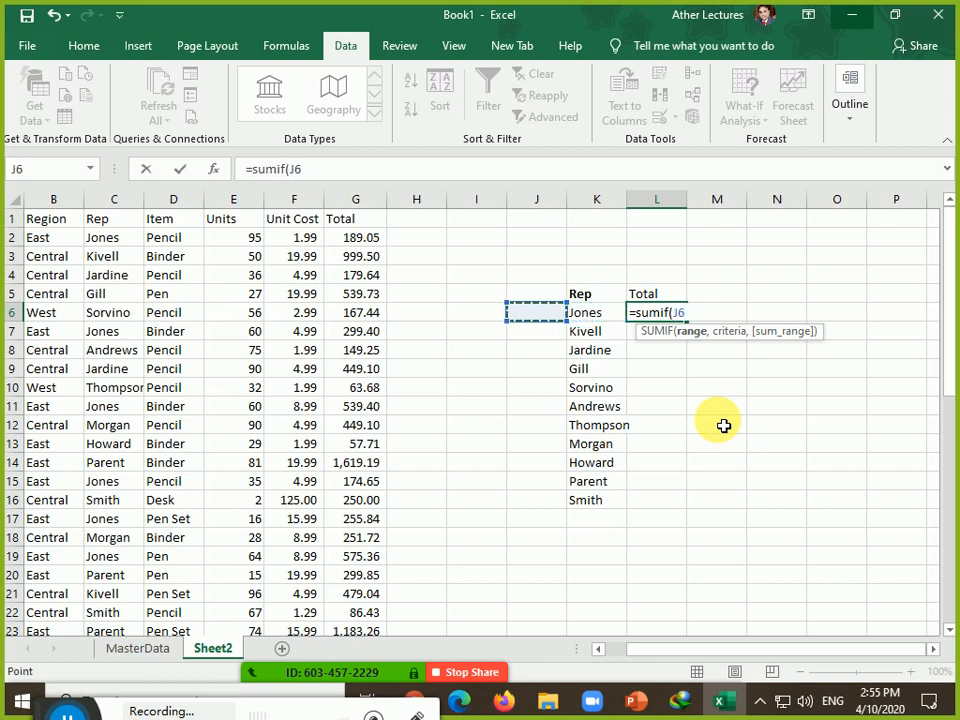
{"action": "key", "text": "Up"}
{"action": "key", "text": "Up"}
{"action": "key", "text": "Up"}
{"action": "key", "text": "Up"}
{"action": "key", "text": "Up"}
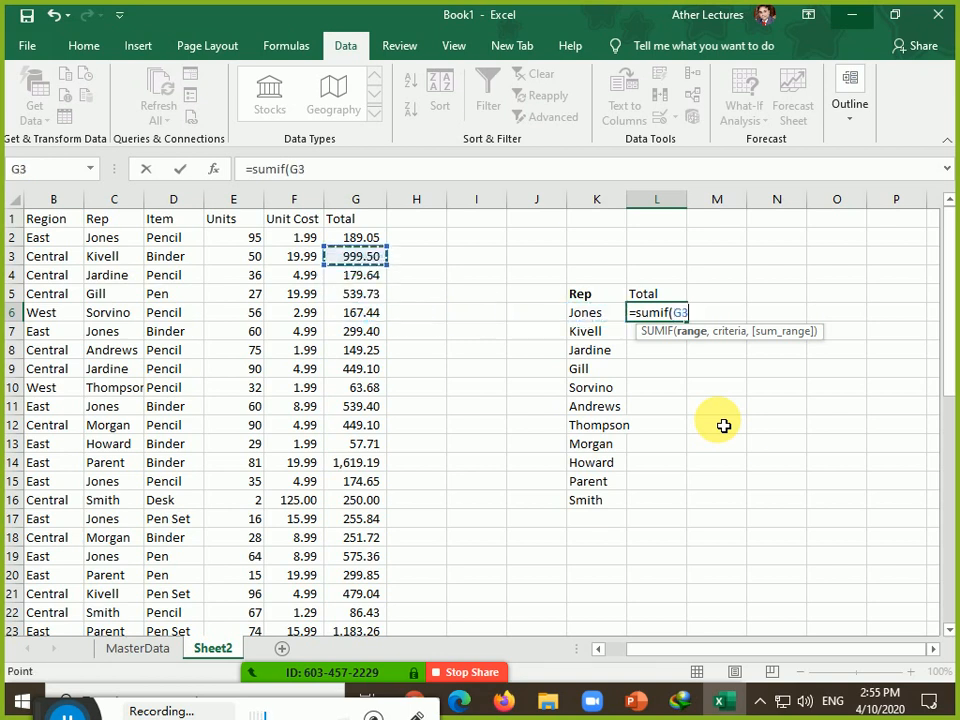
{"action": "key", "text": "ctrl+shift+Down"}
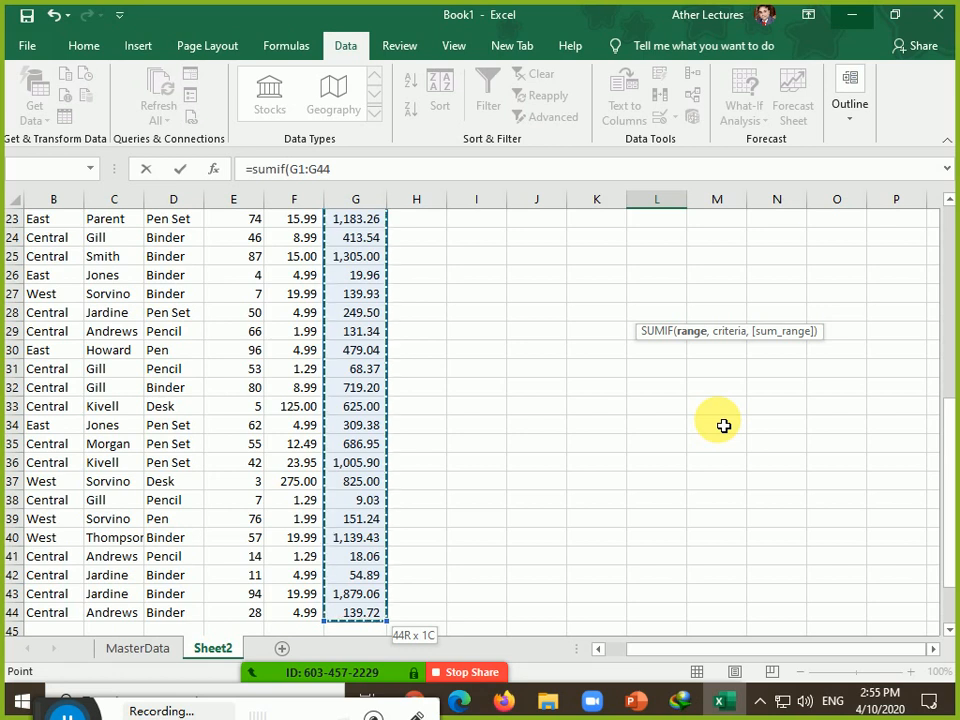
{"action": "key", "text": "ctrl+shift+Up"}
{"action": "key", "text": "Left"}
{"action": "key", "text": "Left"}
{"action": "key", "text": "Left"}
{"action": "key", "text": "Left"}
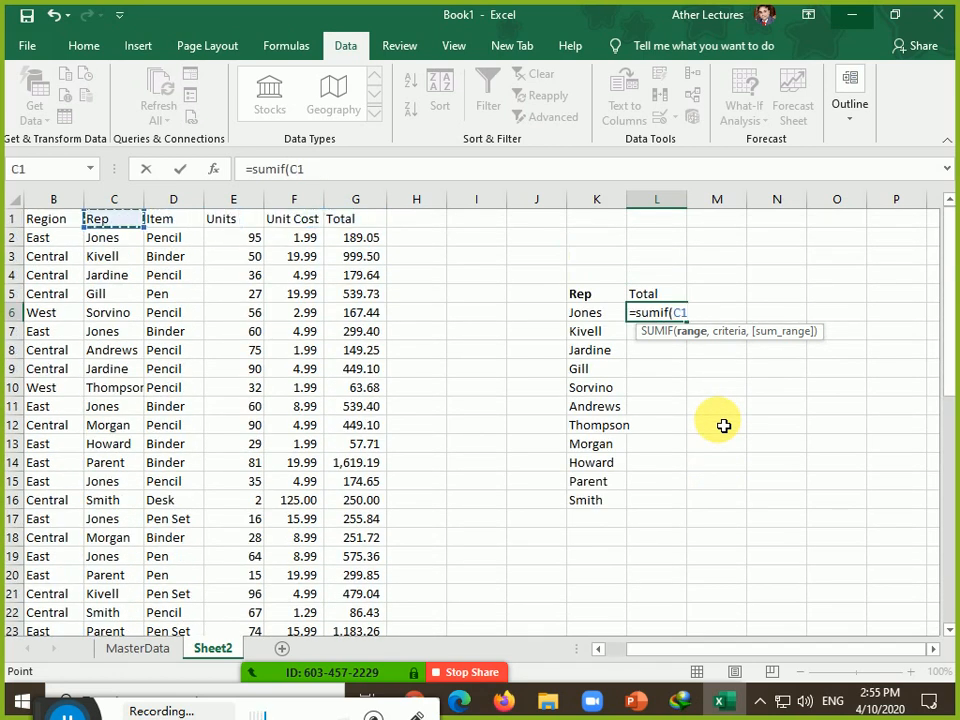
{"action": "key", "text": "ctrl+shift+Down"}
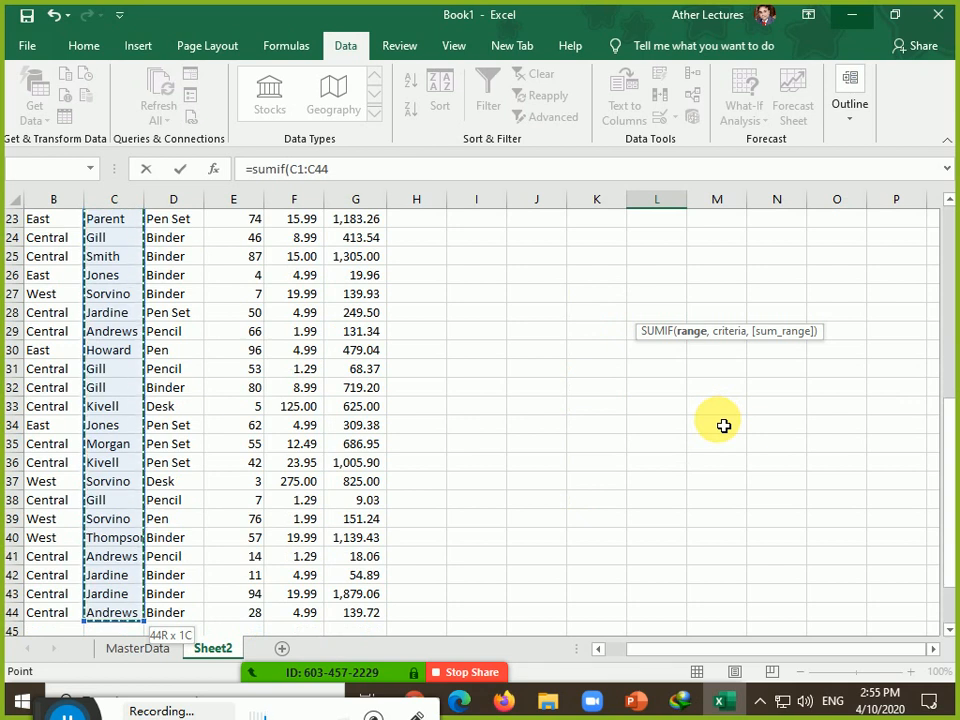
{"action": "type", "text": ","}
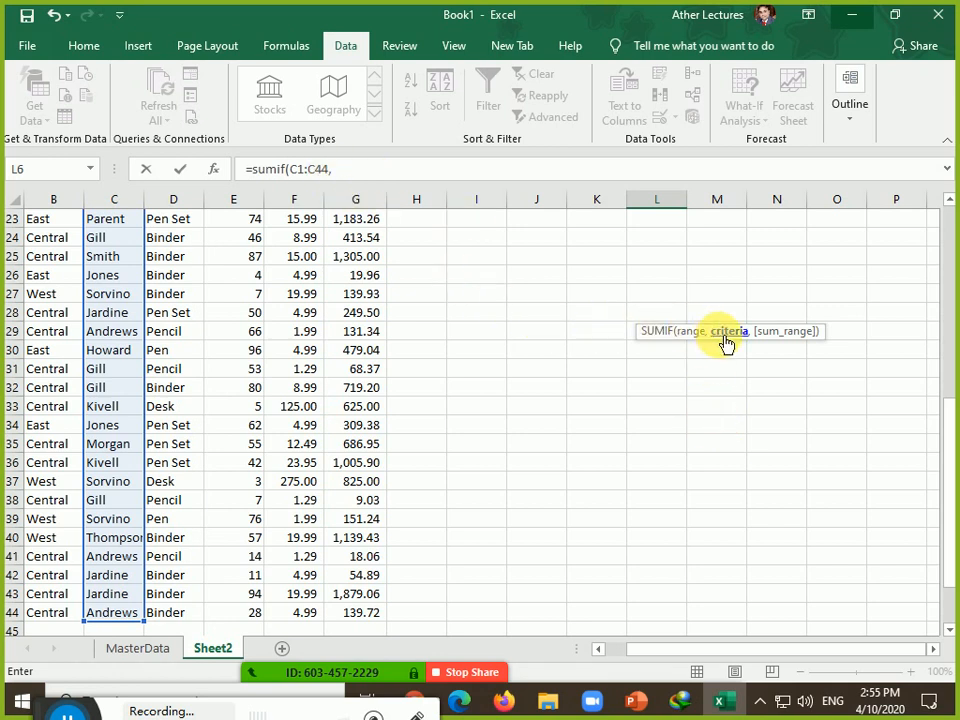
Use K6 as the SUMIF criteria and the sales table's Total column, G1:G44, as the sum range.
{"action": "left_click_drag", "start_coordinate": [949, 454], "coordinate": [944, 182]}
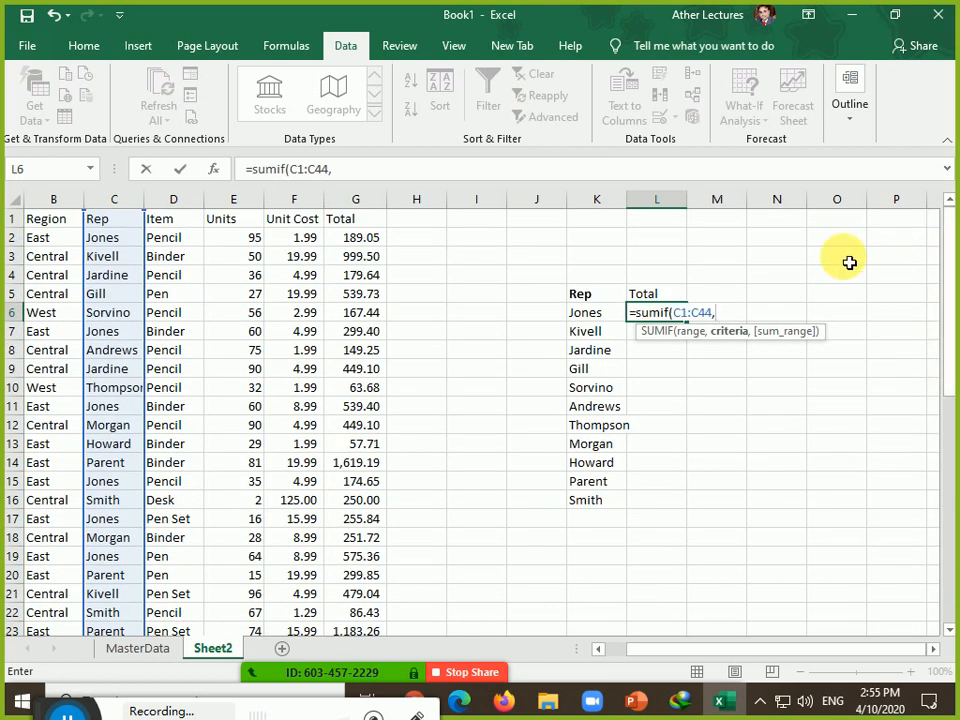
{"action": "left_click", "coordinate": [584, 318]}
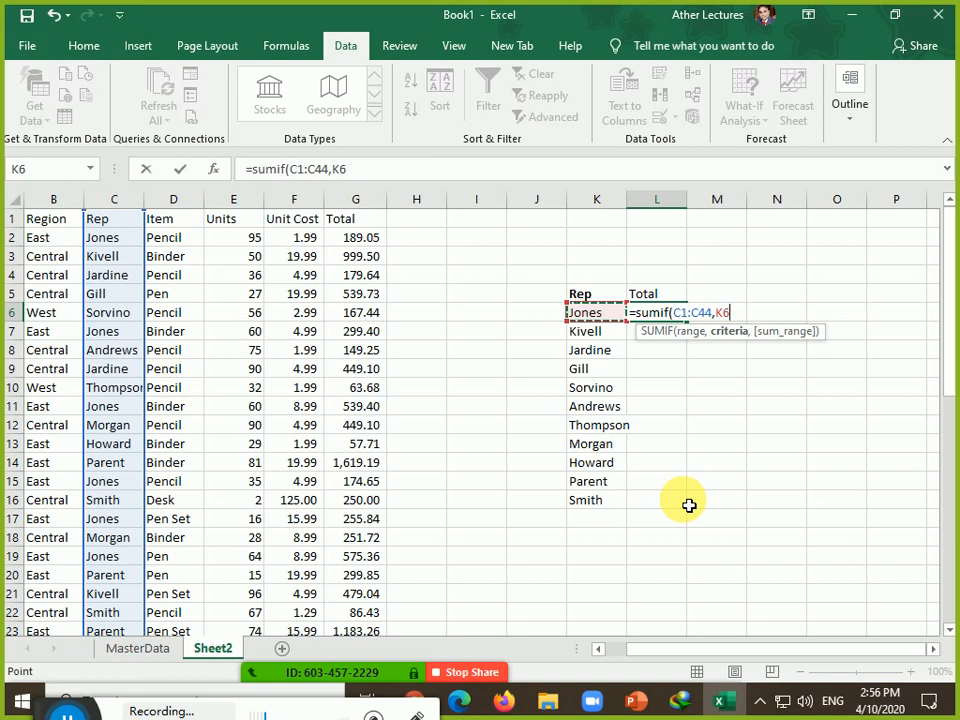
{"action": "type", "text": ","}
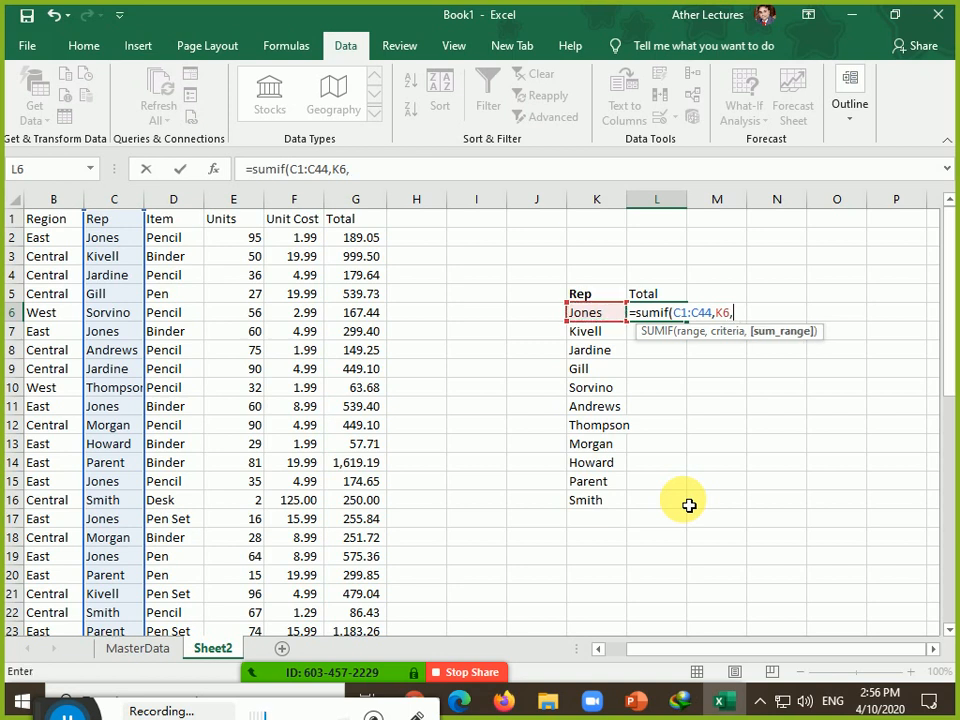
{"action": "left_click", "coordinate": [350, 219]}
{"action": "key", "text": "ctrl+shift+Down"}
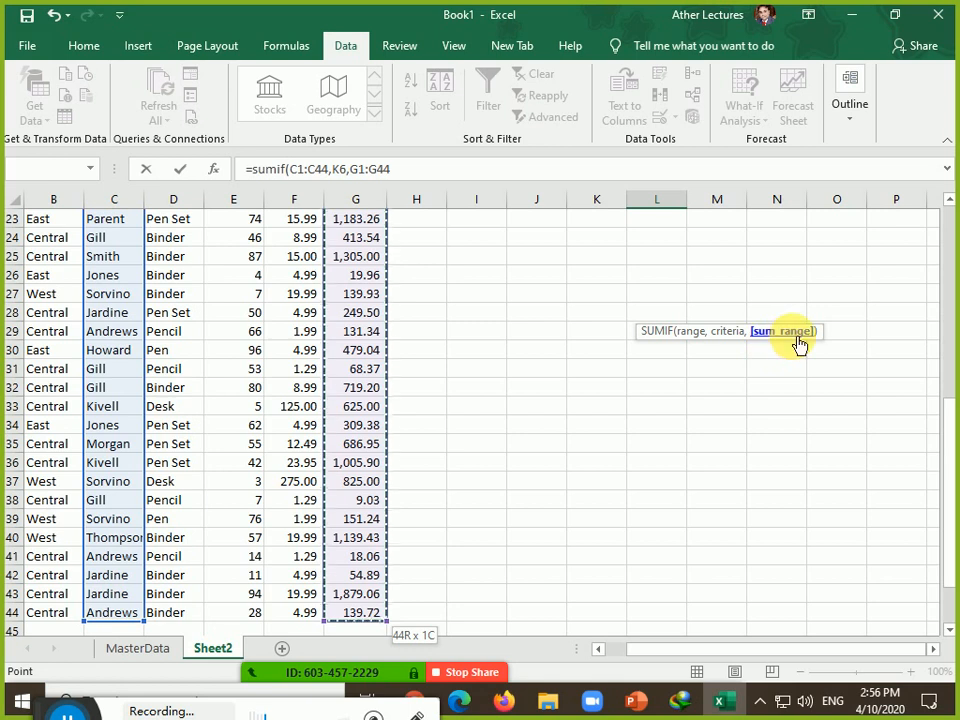
{"action": "left_click_drag", "start_coordinate": [950, 440], "coordinate": [950, 212]}
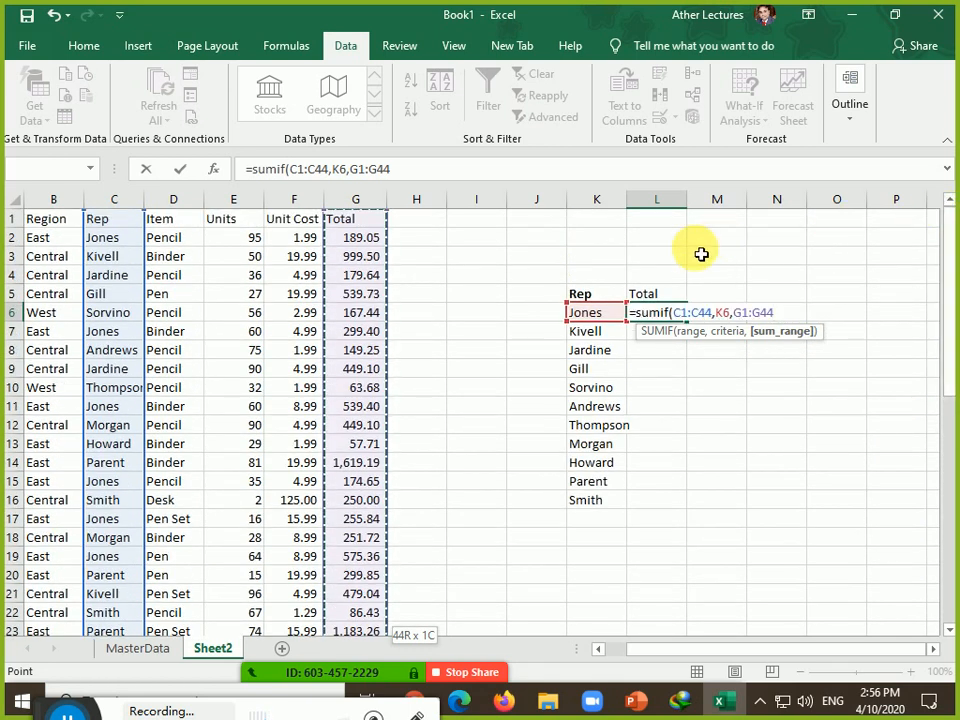
Make both SUMIF ranges absolute as $C$1:$C$44 and $G$1:$G$44, leaving K6 relative.
{"action": "left_click", "coordinate": [678, 314]}
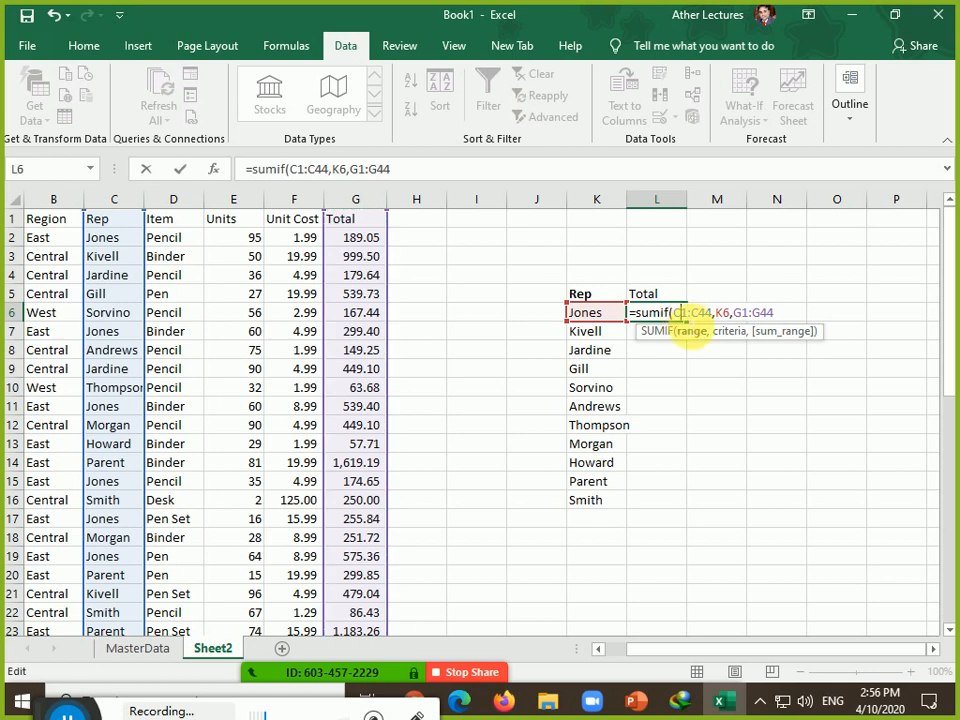
{"action": "key", "text": "F4"}
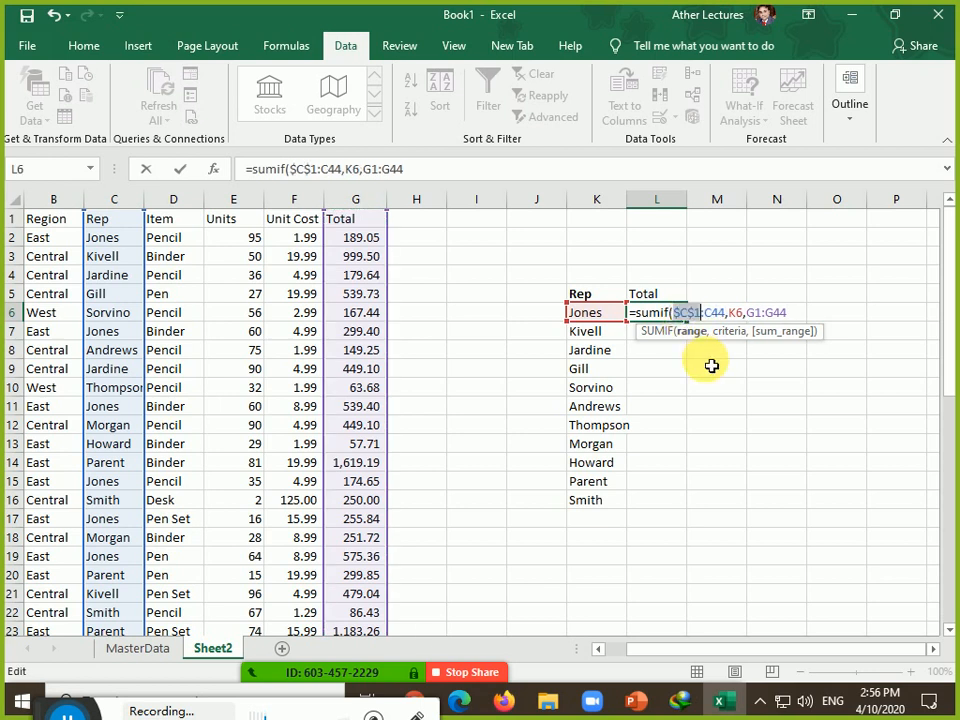
{"action": "left_click", "coordinate": [718, 313]}
{"action": "key", "text": "F4"}
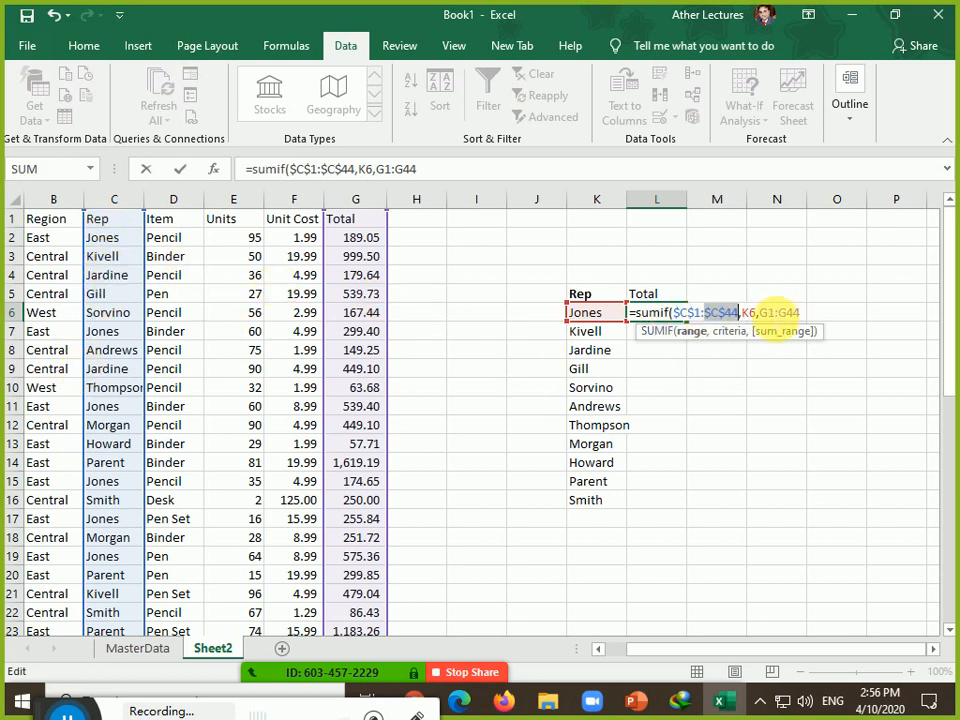
{"action": "left_click", "coordinate": [785, 313]}
{"action": "key", "text": "F4"}
{"action": "left_click", "coordinate": [801, 314]}
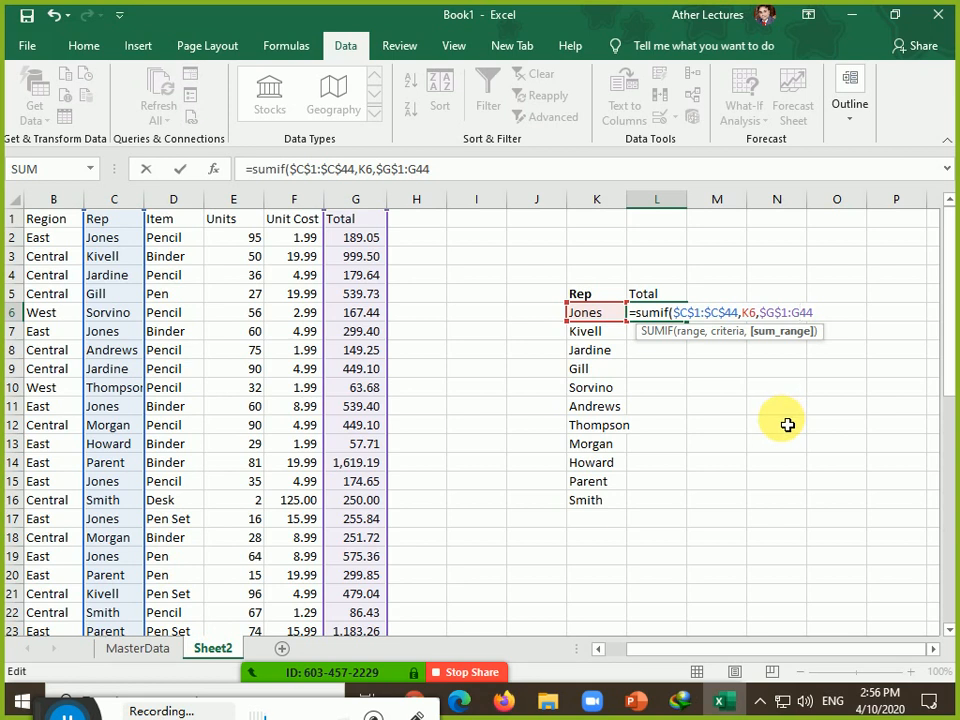
{"action": "key", "text": "F4"}
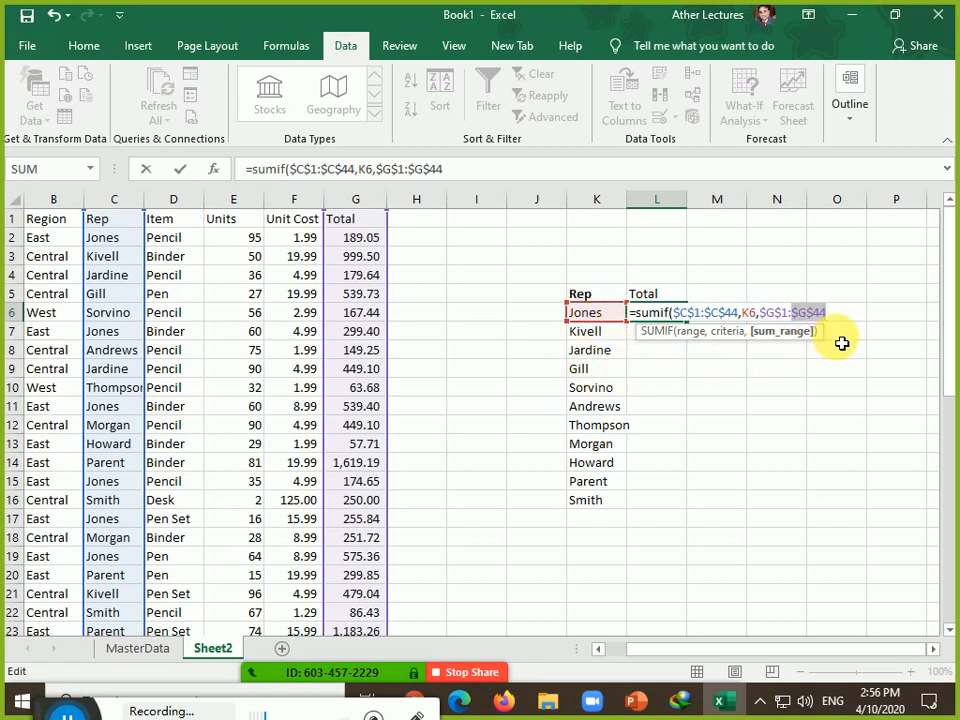
Commit the SUMIF formula in L6 and fill it down to L16 for the remaining reps.
{"action": "key", "text": "Return"}
{"action": "left_click", "coordinate": [683, 316]}
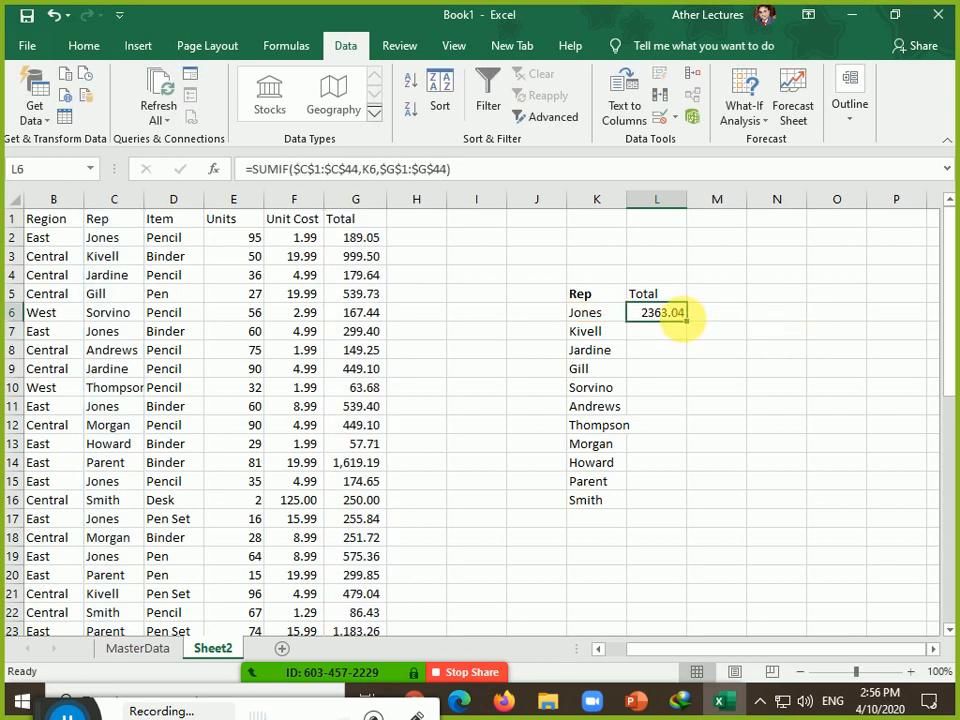
{"action": "left_click_drag", "start_coordinate": [697, 329], "coordinate": [673, 514]}
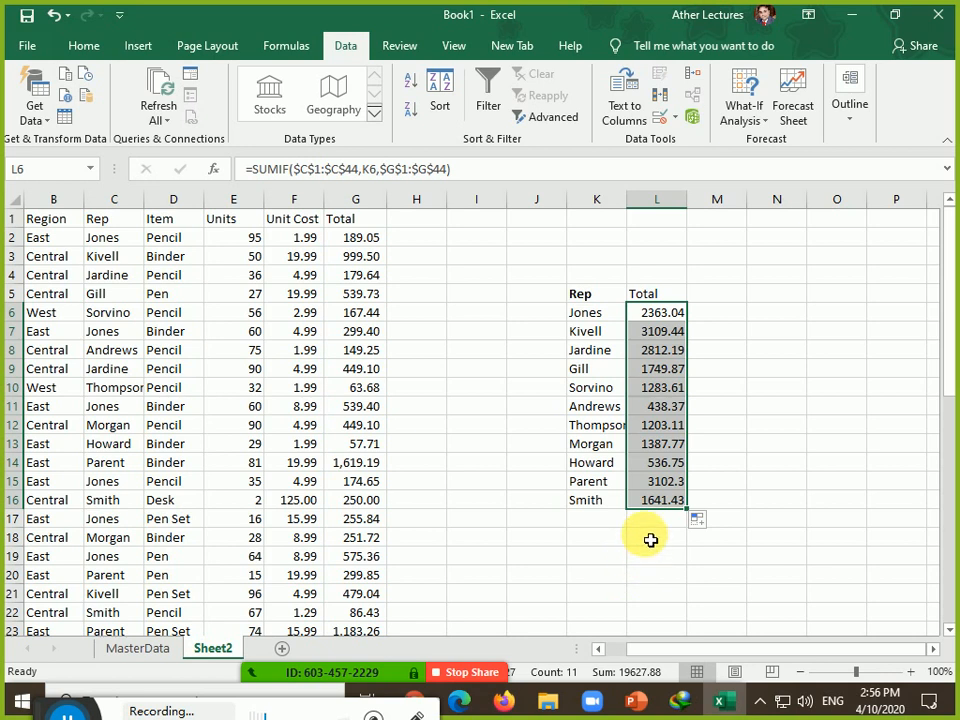
Review the rep summary in K5:L16 against the sales table's source rows.
{"action": "left_click_drag", "start_coordinate": [618, 314], "coordinate": [656, 313]}
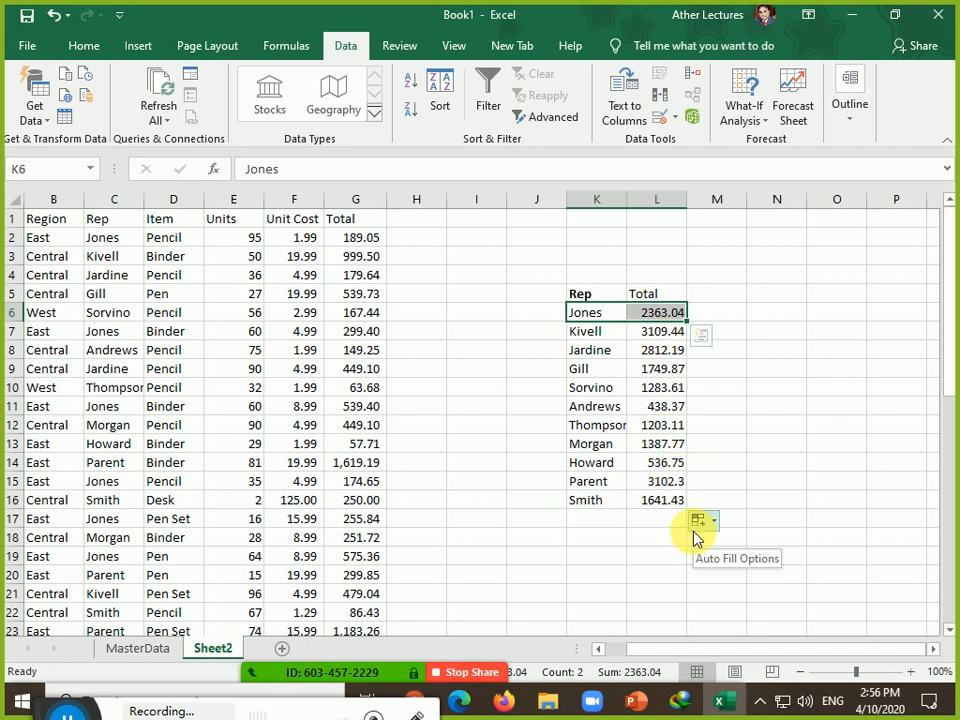
{"action": "left_click_drag", "start_coordinate": [604, 294], "coordinate": [680, 500]}
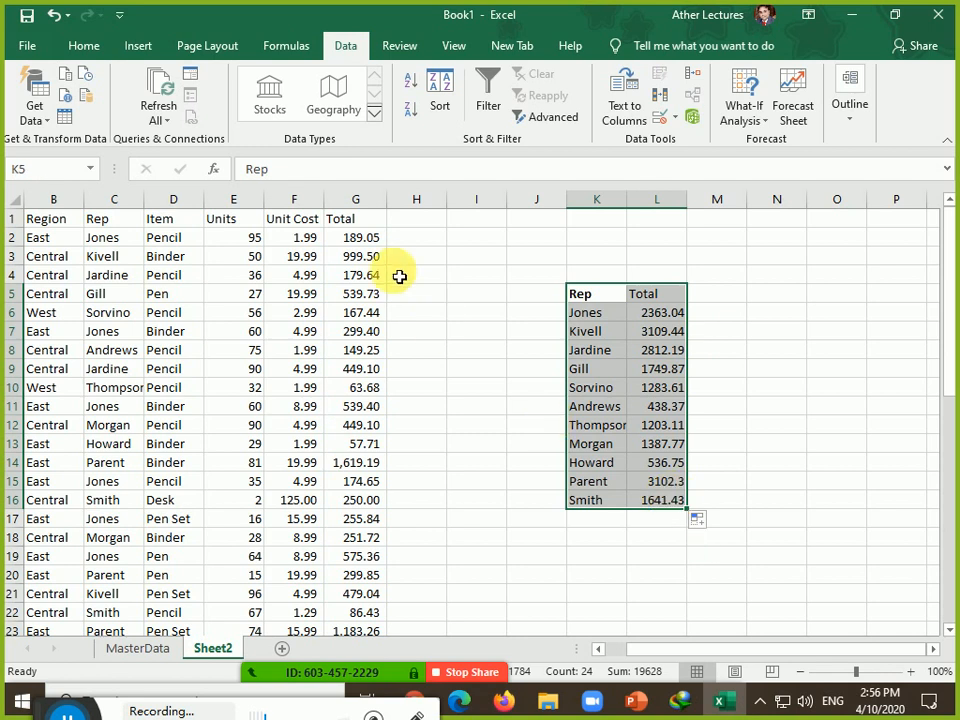
{"action": "left_click_drag", "start_coordinate": [360, 221], "coordinate": [8, 294]}
{"action": "left_click_drag", "start_coordinate": [39, 221], "coordinate": [382, 482]}
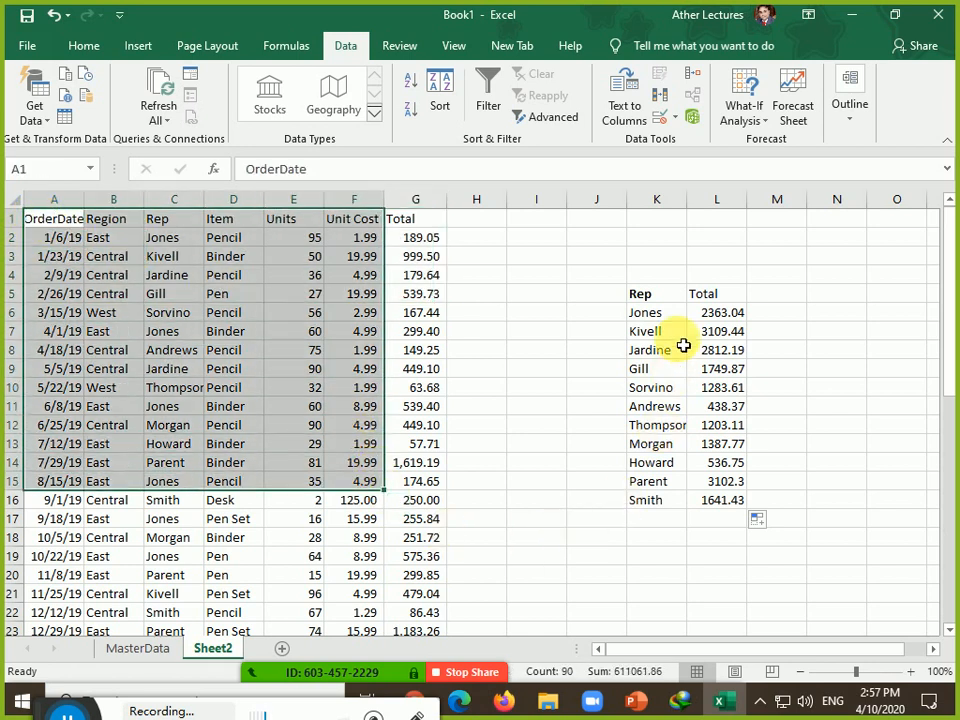
{"action": "left_click_drag", "start_coordinate": [676, 316], "coordinate": [705, 480]}
{"action": "left_click", "coordinate": [795, 315]}
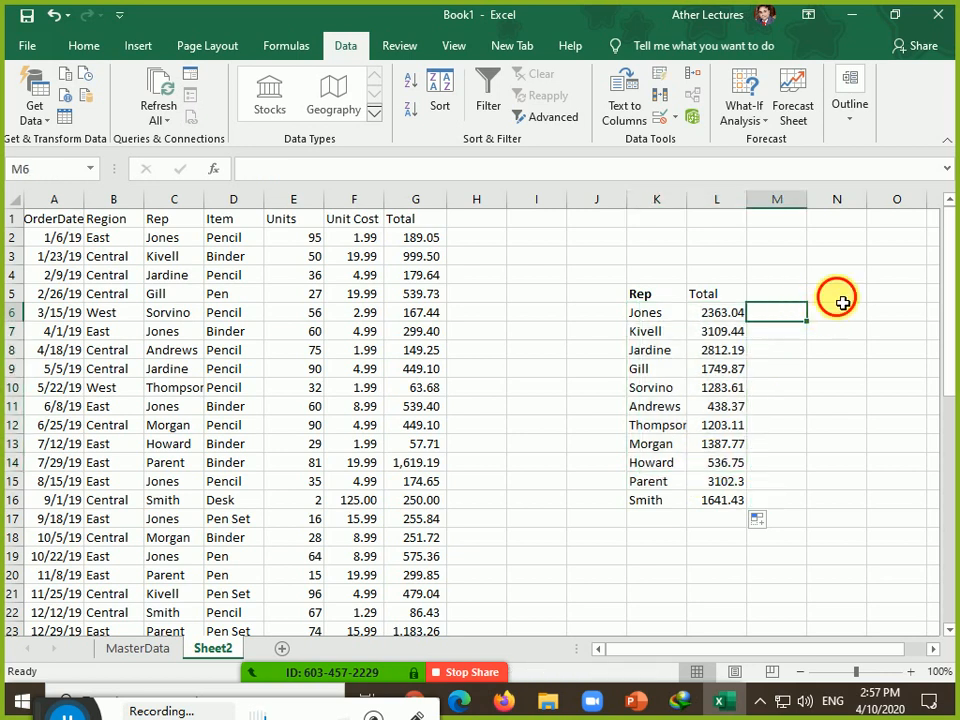
{"action": "left_click", "coordinate": [834, 300]}
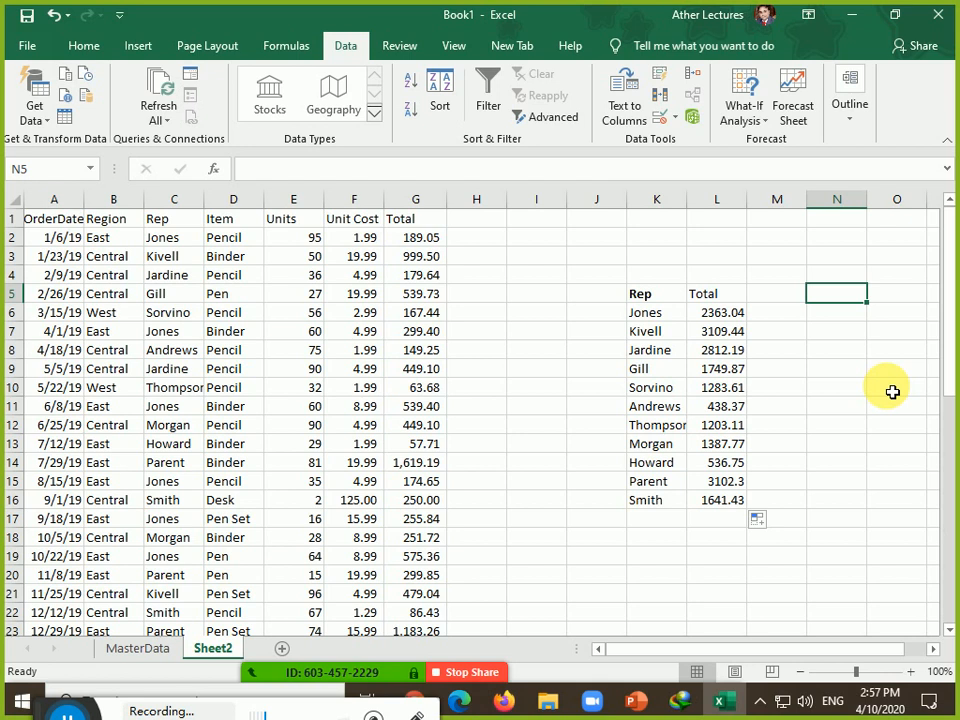
Copy the sales table's Item column, D1:D44, including its header.
{"action": "key", "text": "Left"}
{"action": "key", "text": "Left"}
{"action": "key", "text": "Left"}
{"action": "key", "text": "Left"}
{"action": "key", "text": "Left"}
{"action": "key", "text": "Left"}
{"action": "key", "text": "Left"}
{"action": "key", "text": "Up"}
{"action": "key", "text": "Left"}
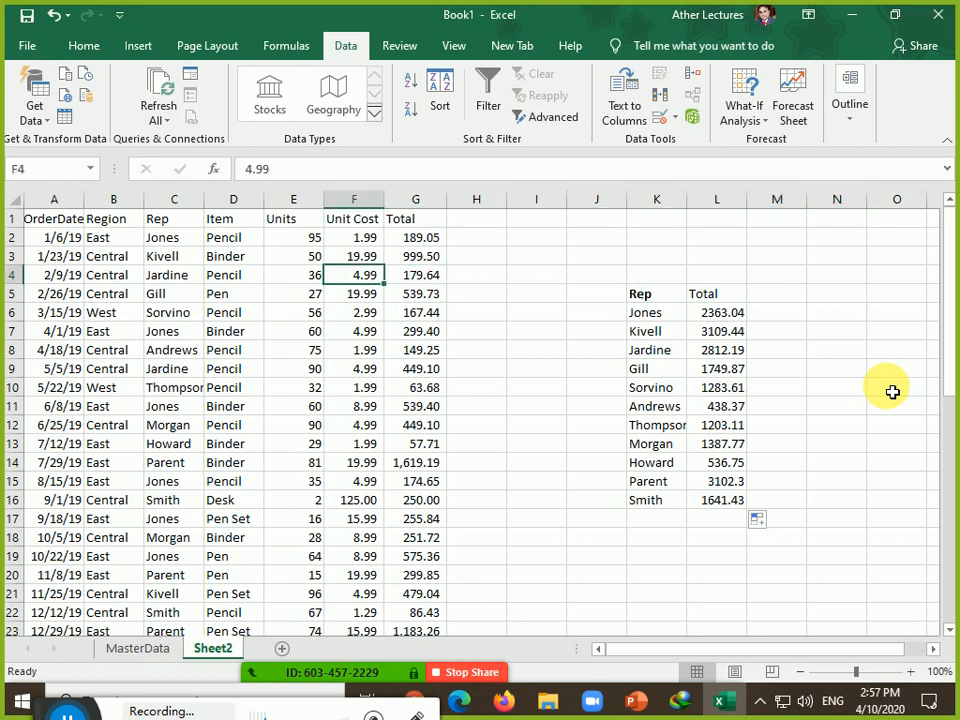
{"action": "key", "text": "Up"}
{"action": "key", "text": "Left"}
{"action": "key", "text": "Up"}
{"action": "key", "text": "Left"}
{"action": "key", "text": "Up"}
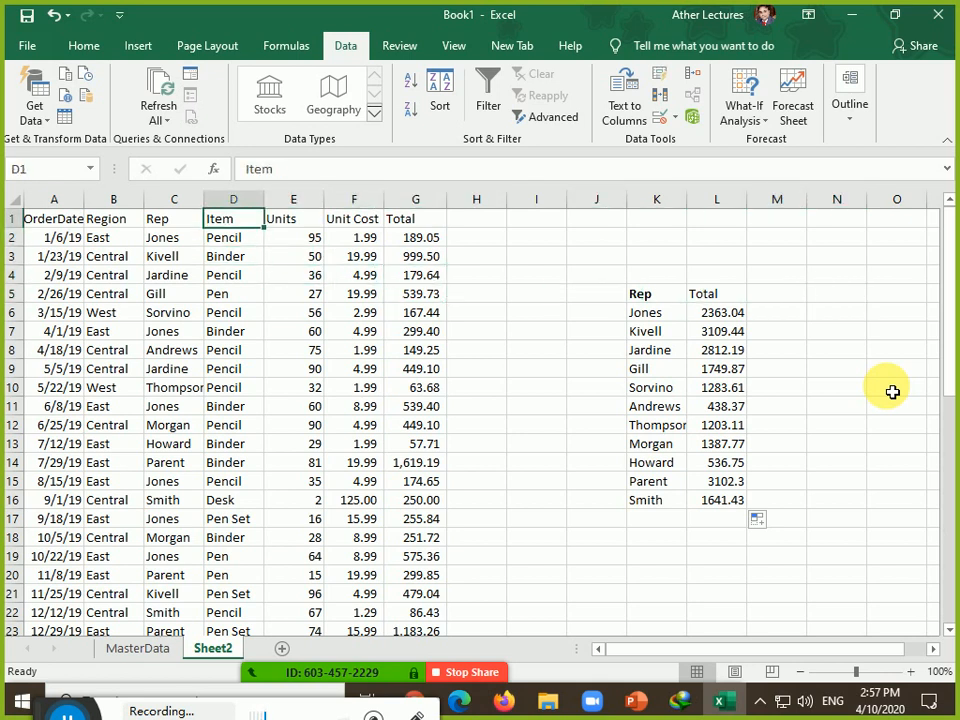
{"action": "key", "text": "Down"}
{"action": "key", "text": "ctrl+shift+Down"}
{"action": "key", "text": "Up"}
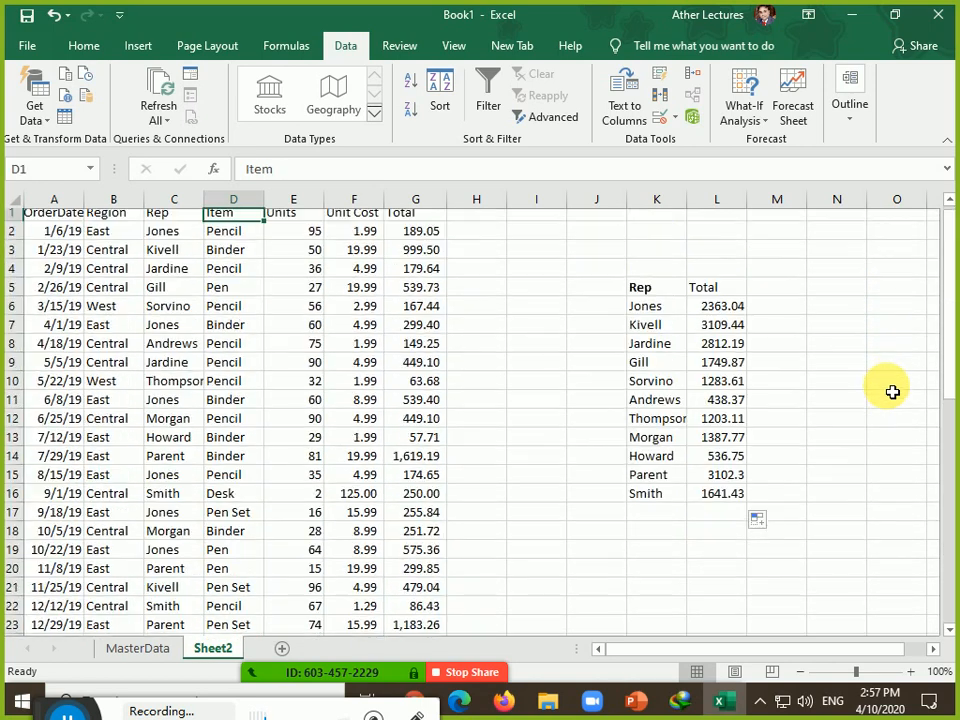
{"action": "key", "text": "ctrl+shift+Down"}
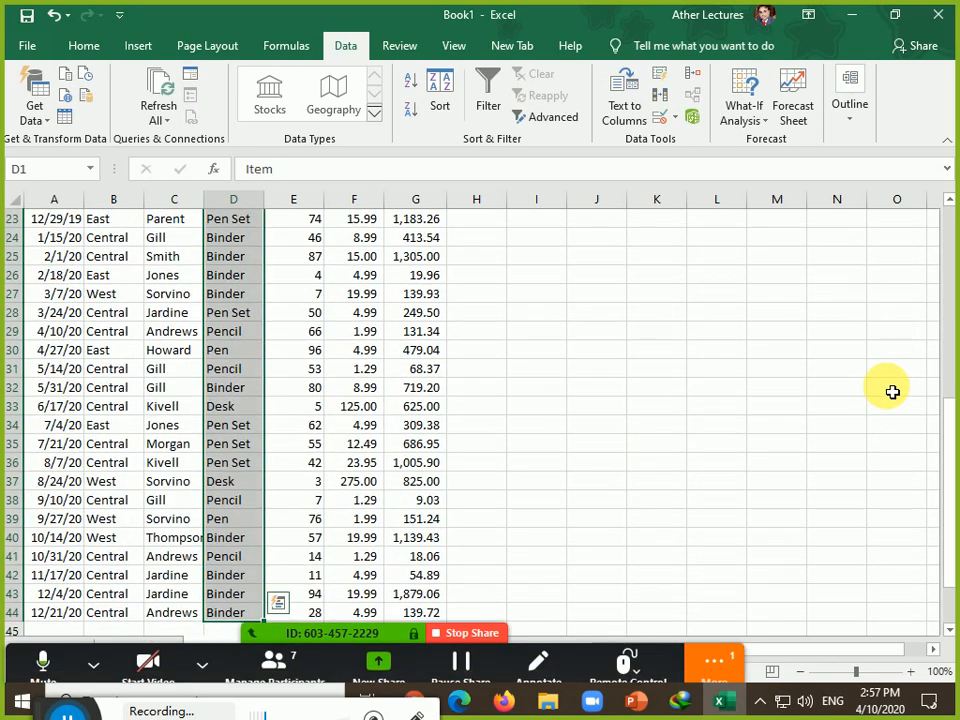
{"action": "key", "text": "ctrl+c"}
Paste the copied Item column into column N beside the rep summary, starting at N5.
{"action": "key", "text": "Right"}
{"action": "key", "text": "Right"}
{"action": "key", "text": "Right"}
{"action": "key", "text": "Right"}
{"action": "key", "text": "Right"}
{"action": "key", "text": "Right"}
{"action": "key", "text": "Right"}
{"action": "key", "text": "Right"}
{"action": "key", "text": "Right"}
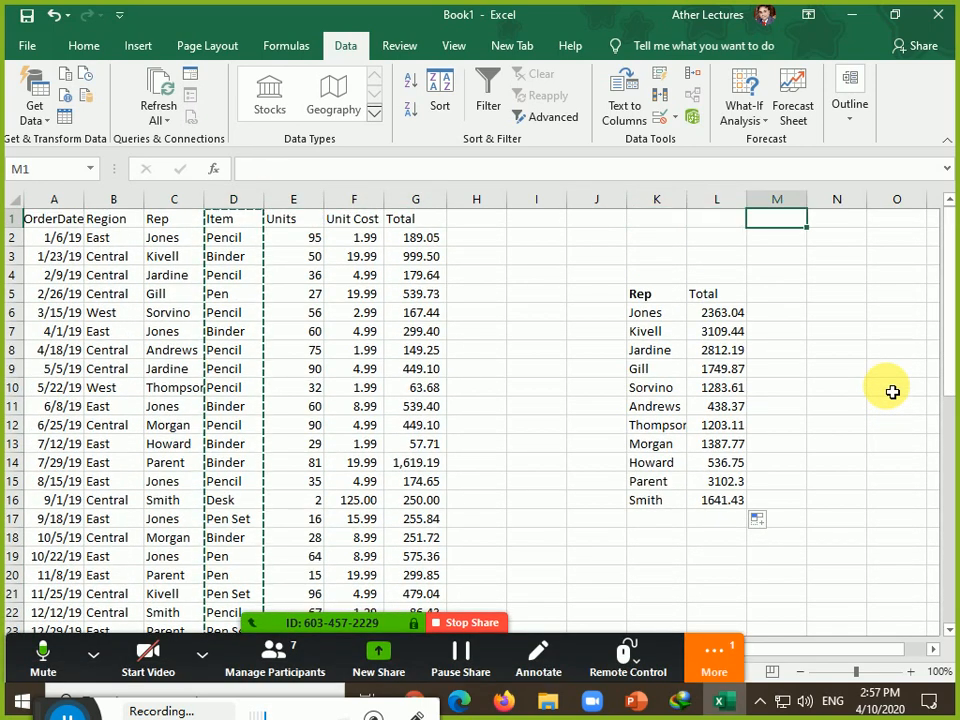
{"action": "key", "text": "Right"}
{"action": "key", "text": "Right"}
{"action": "key", "text": "Down"}
{"action": "key", "text": "Down"}
{"action": "key", "text": "Down"}
{"action": "key", "text": "Down"}
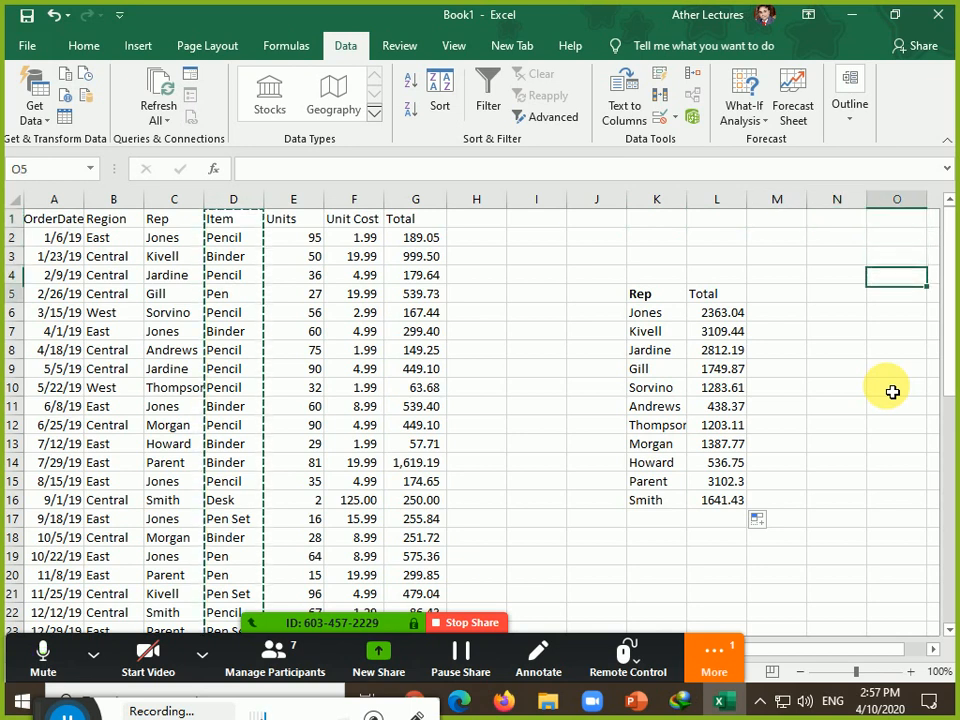
{"action": "key", "text": "Left"}
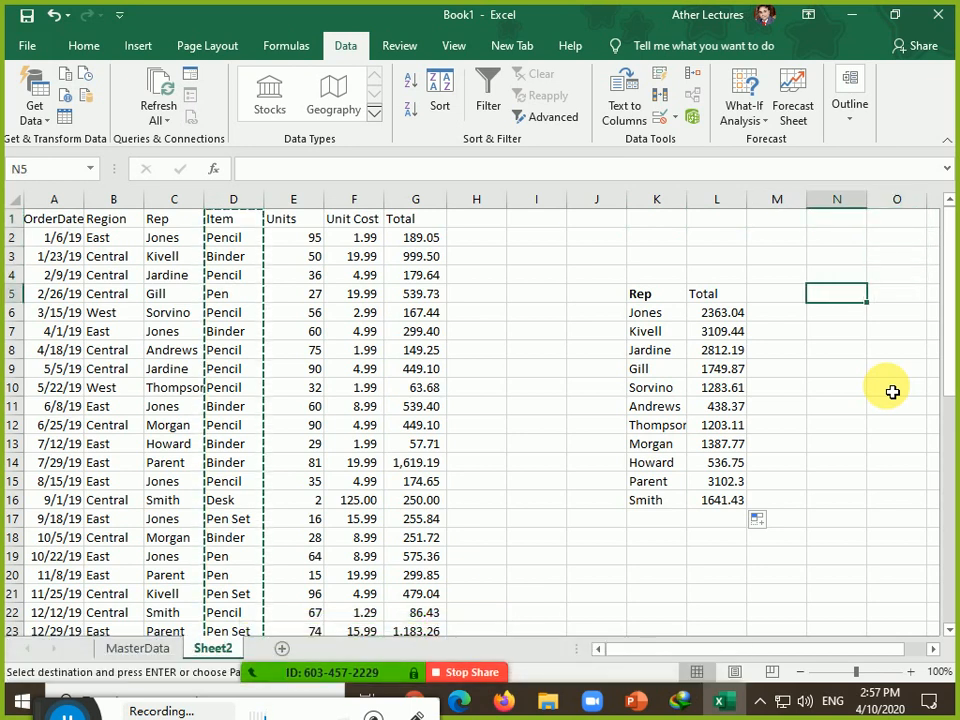
{"action": "key", "text": "Return"}
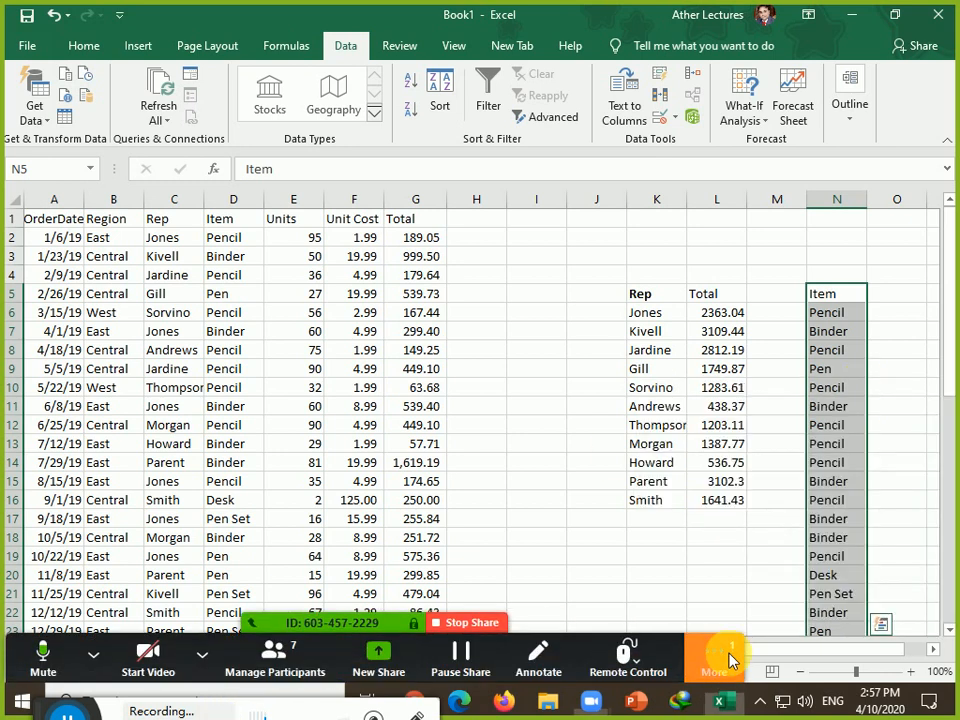
Switch to the Zoom group chat to read the latest message, and minimize the chat window.
{"action": "left_click", "coordinate": [727, 657]}
{"action": "left_click", "coordinate": [744, 393]}
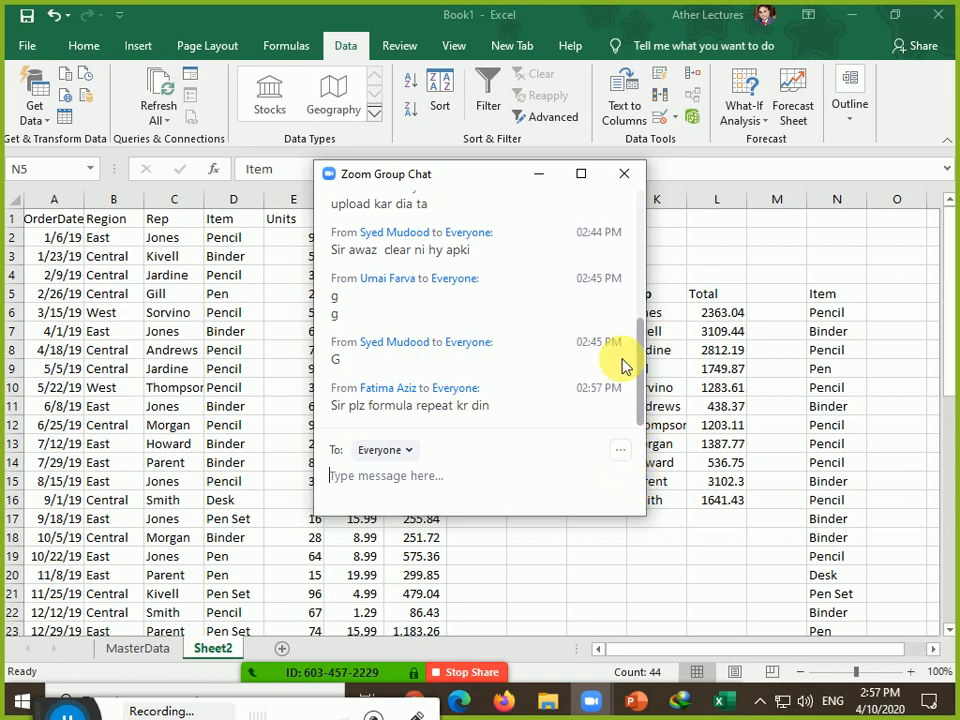
{"action": "left_click", "coordinate": [547, 175]}
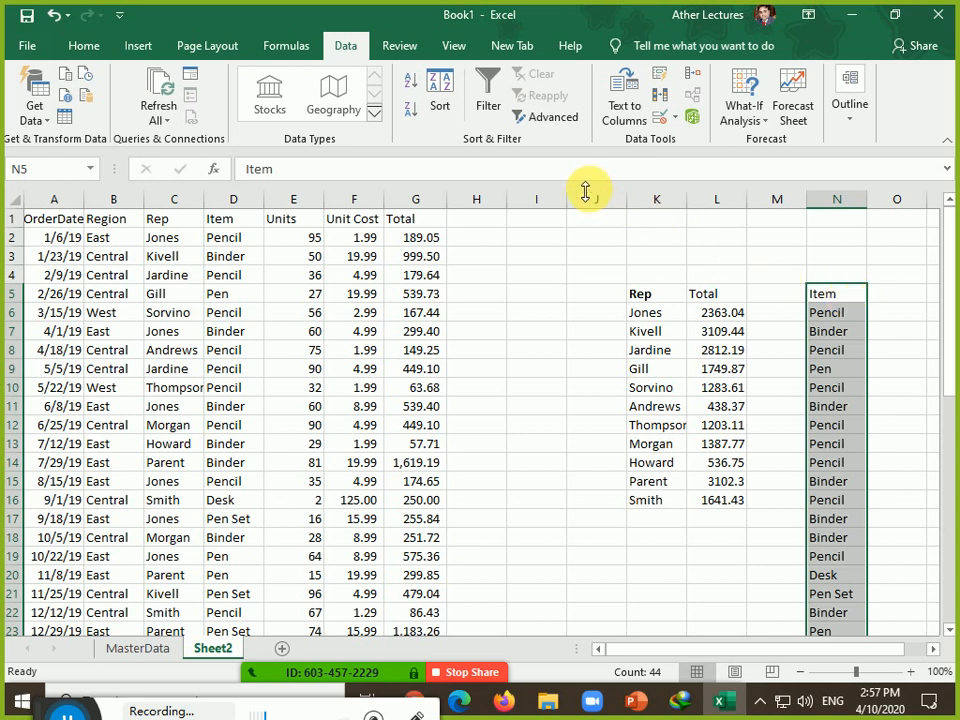
Remove the duplicate values from the pasted Item list in column N.
{"action": "left_click", "coordinate": [664, 100]}
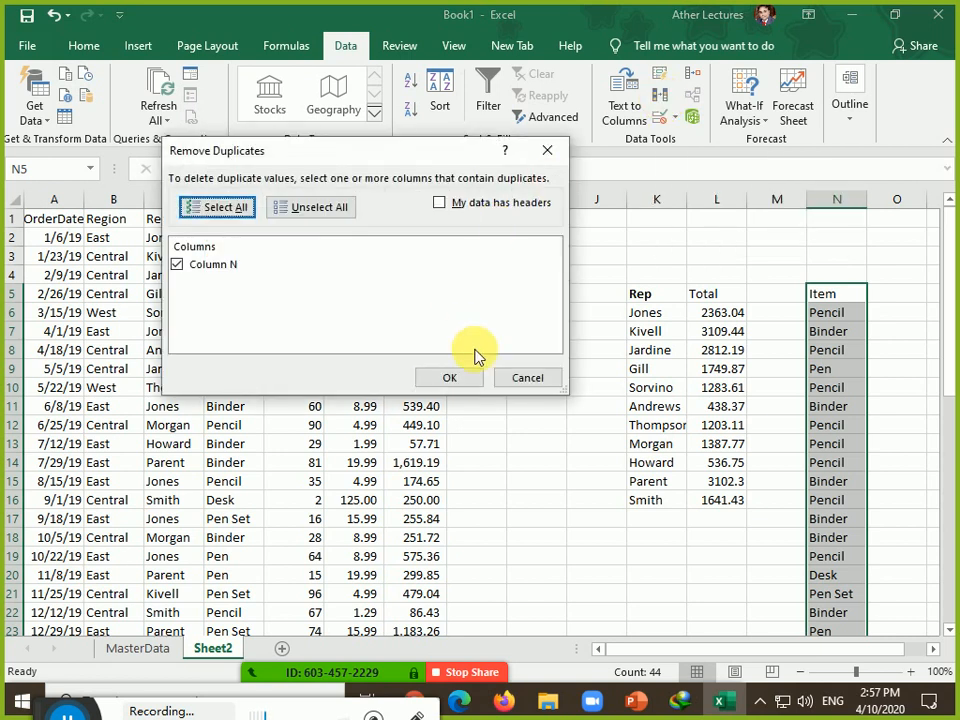
{"action": "left_click", "coordinate": [452, 380]}
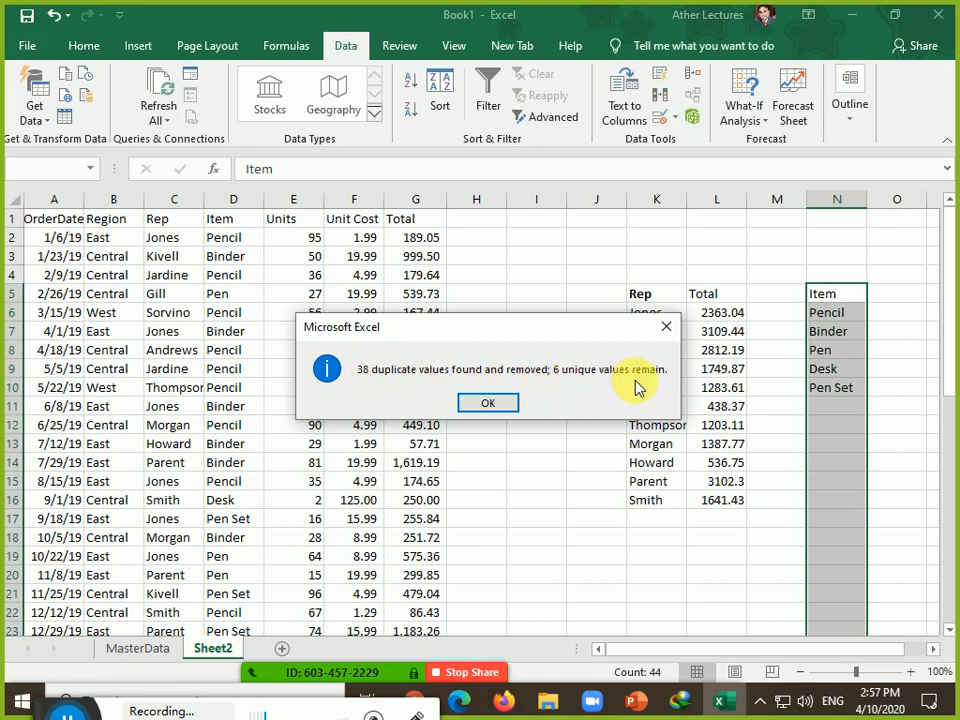
{"action": "left_click", "coordinate": [485, 403]}
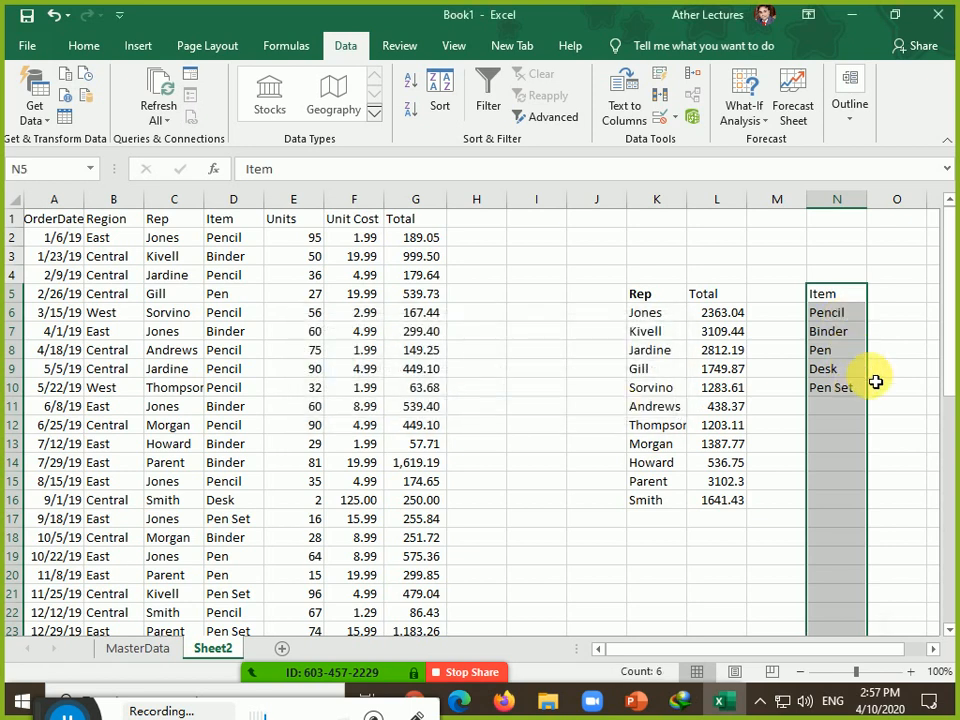
Enter the header Total in O5, beside the Item header.
{"action": "left_click", "coordinate": [911, 300]}
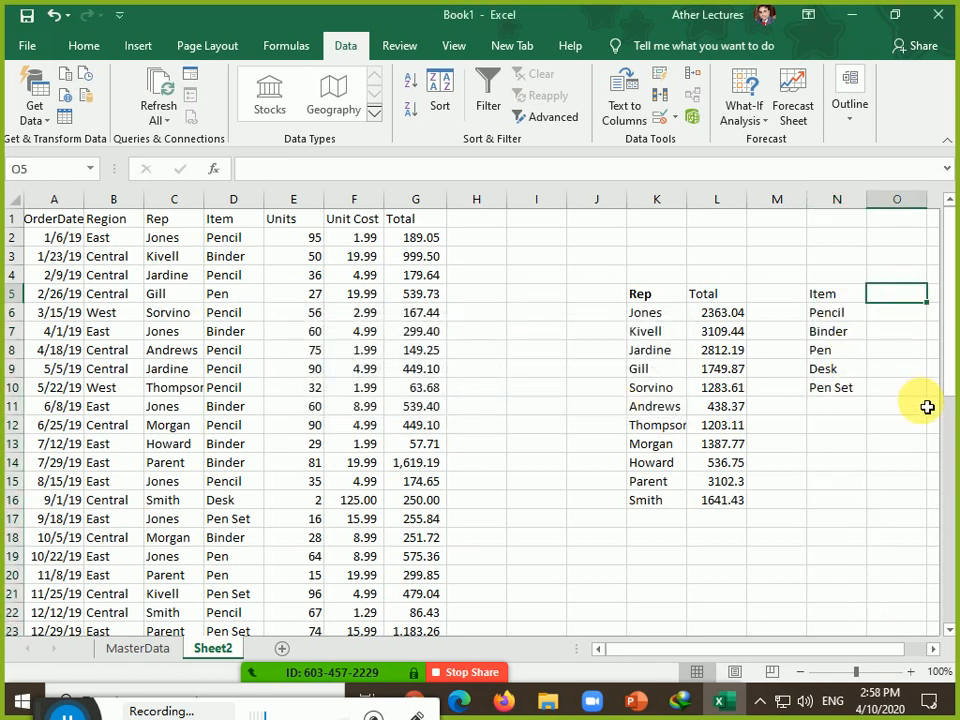
{"action": "type", "text": "Total"}
{"action": "key", "text": "Return"}
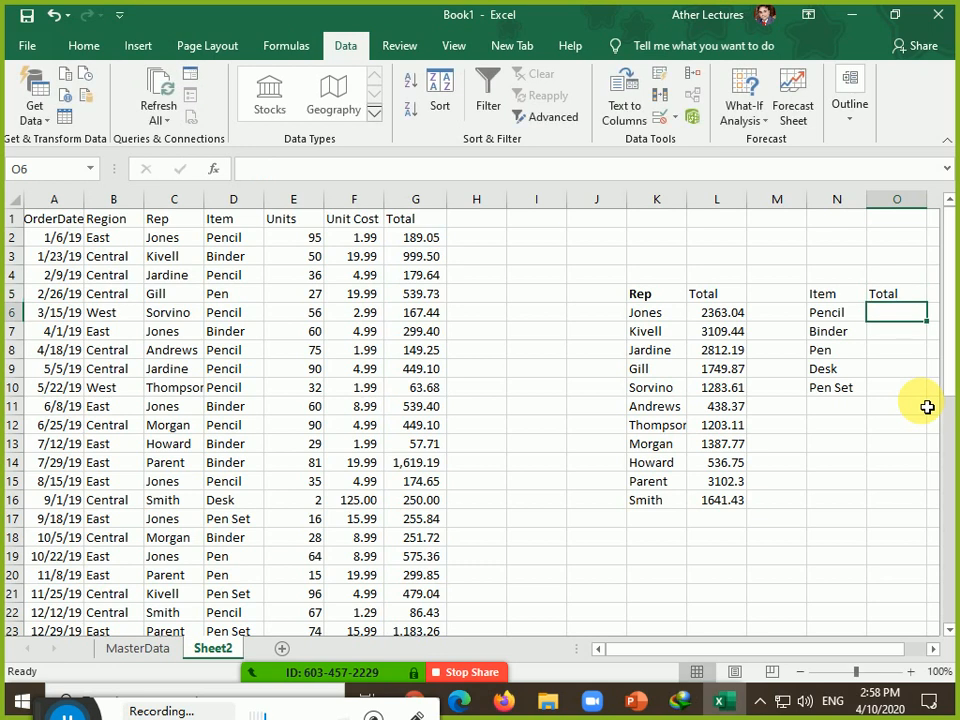
Select the Pencil totals G2, G4, G6, G8 and G9 together with D2 to check their combined sum.
{"action": "key", "text": "Right"}
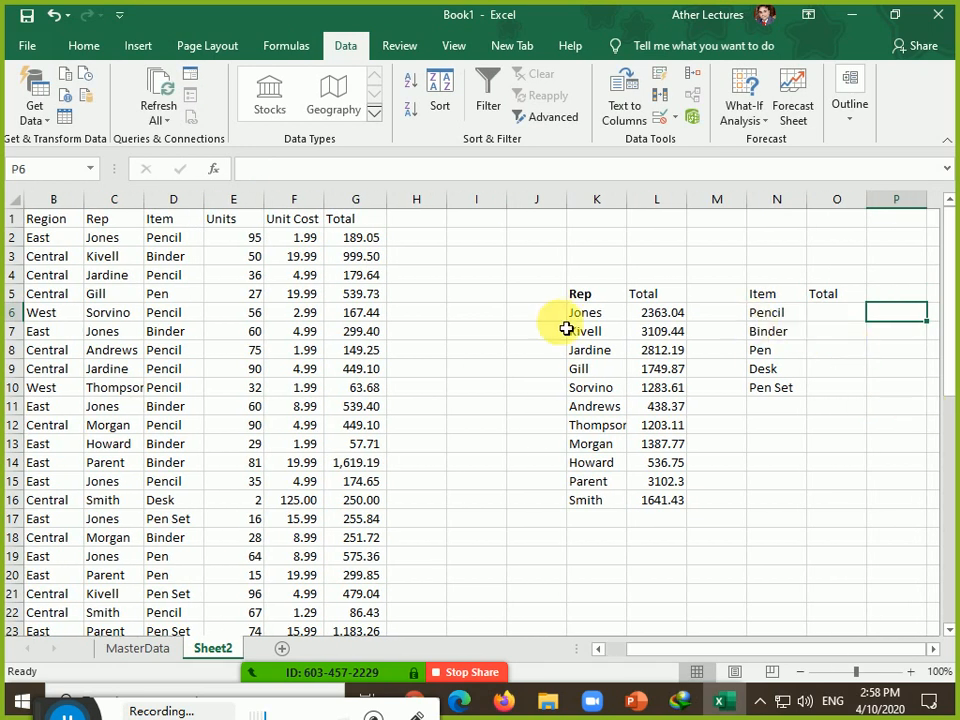
{"action": "left_click", "coordinate": [352, 237]}
{"action": "left_click_drag", "start_coordinate": [304, 245], "coordinate": [101, 242]}
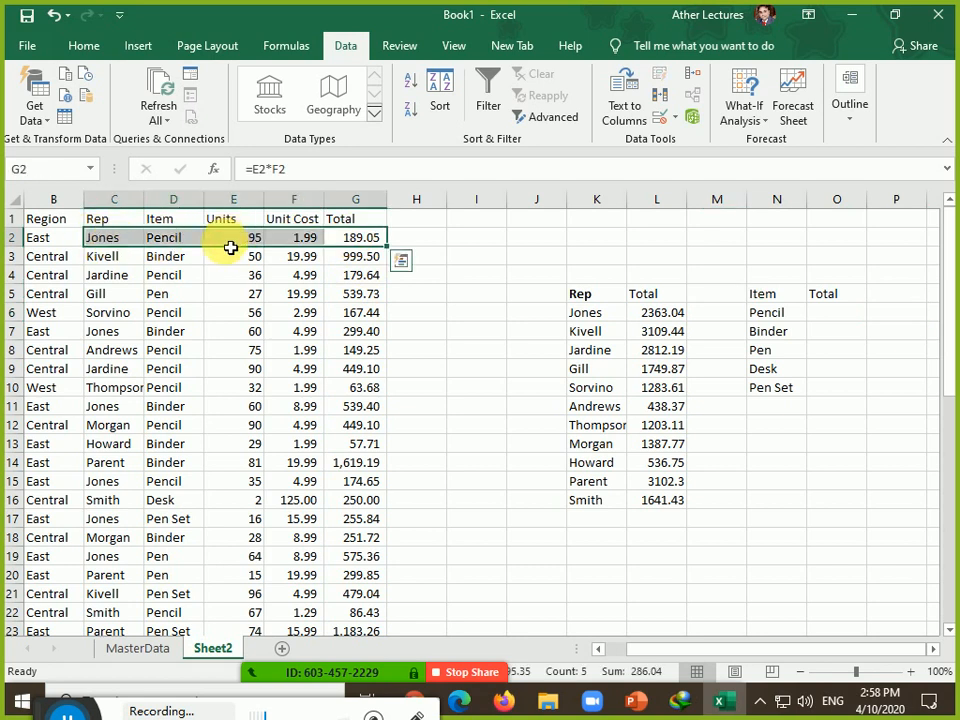
{"action": "left_click", "coordinate": [191, 242]}
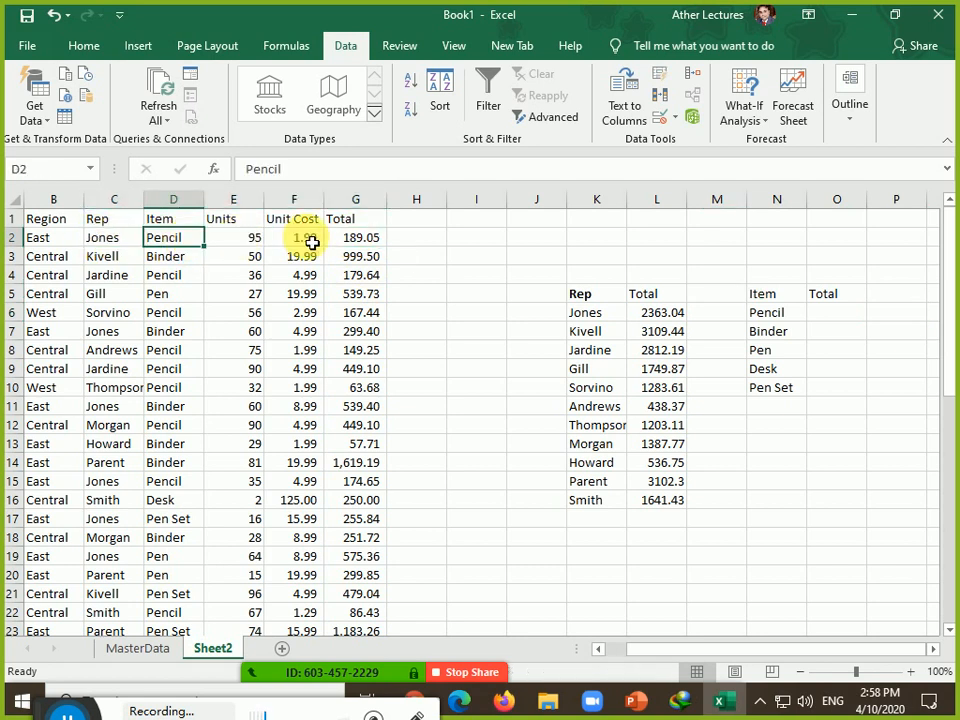
{"action": "left_click", "coordinate": [360, 240], "text": "ctrl"}
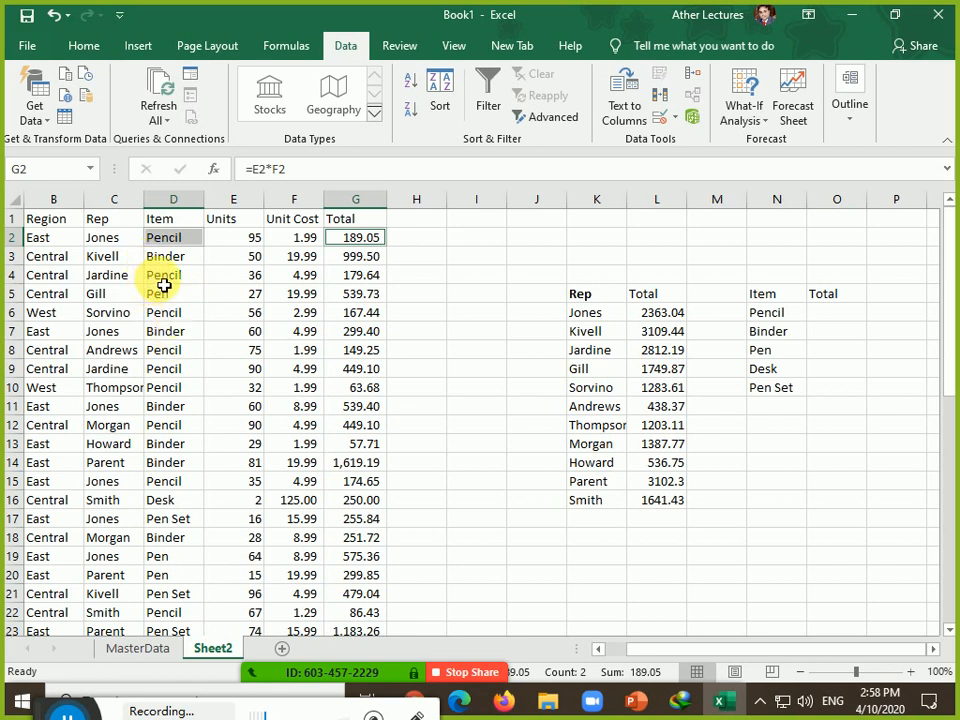
{"action": "left_click", "coordinate": [352, 276], "text": "ctrl"}
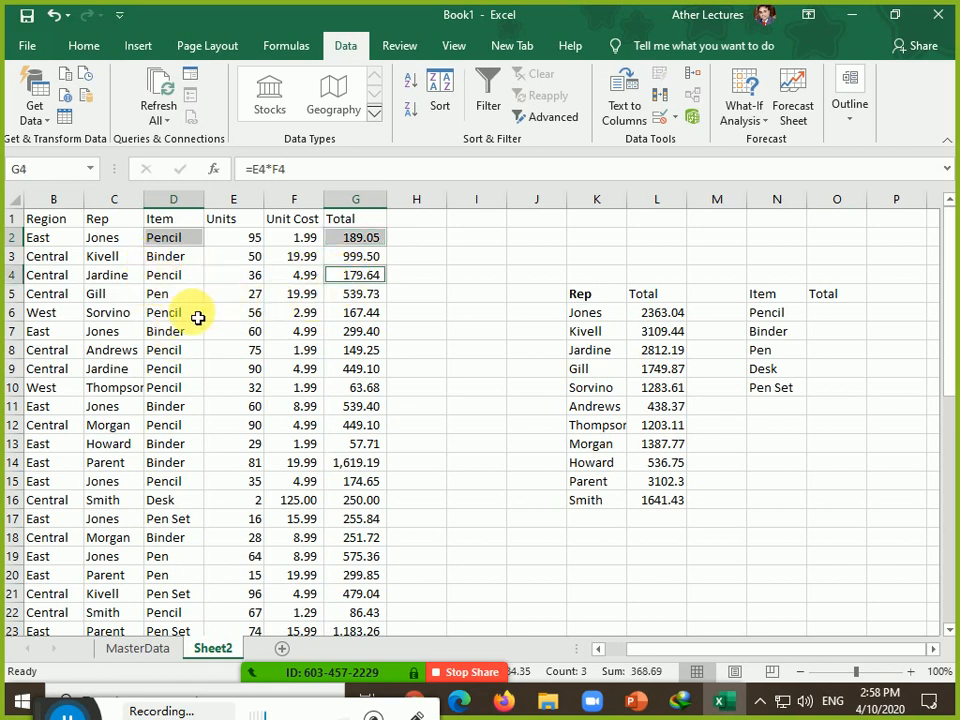
{"action": "left_click", "coordinate": [355, 314], "text": "ctrl"}
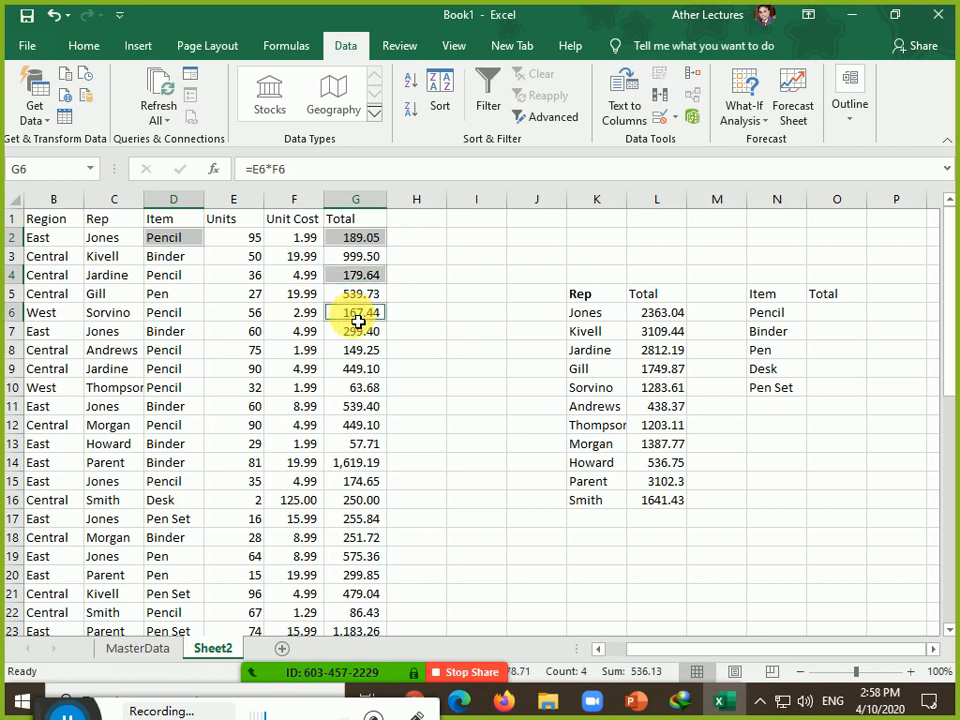
{"action": "left_click", "coordinate": [366, 352], "text": "ctrl"}
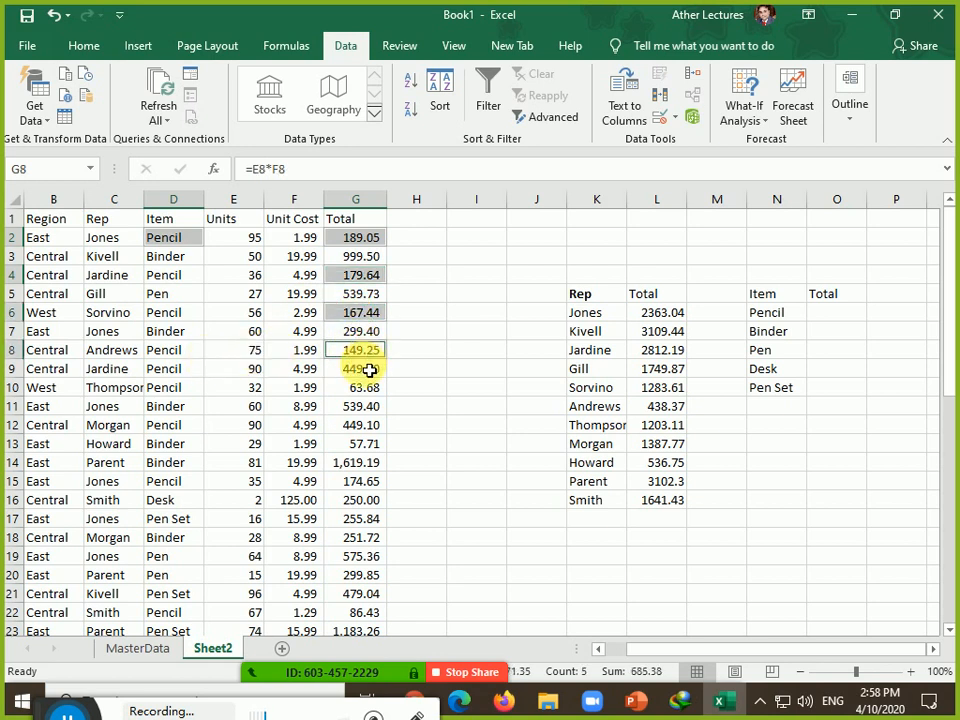
{"action": "left_click", "coordinate": [368, 370], "text": "ctrl"}
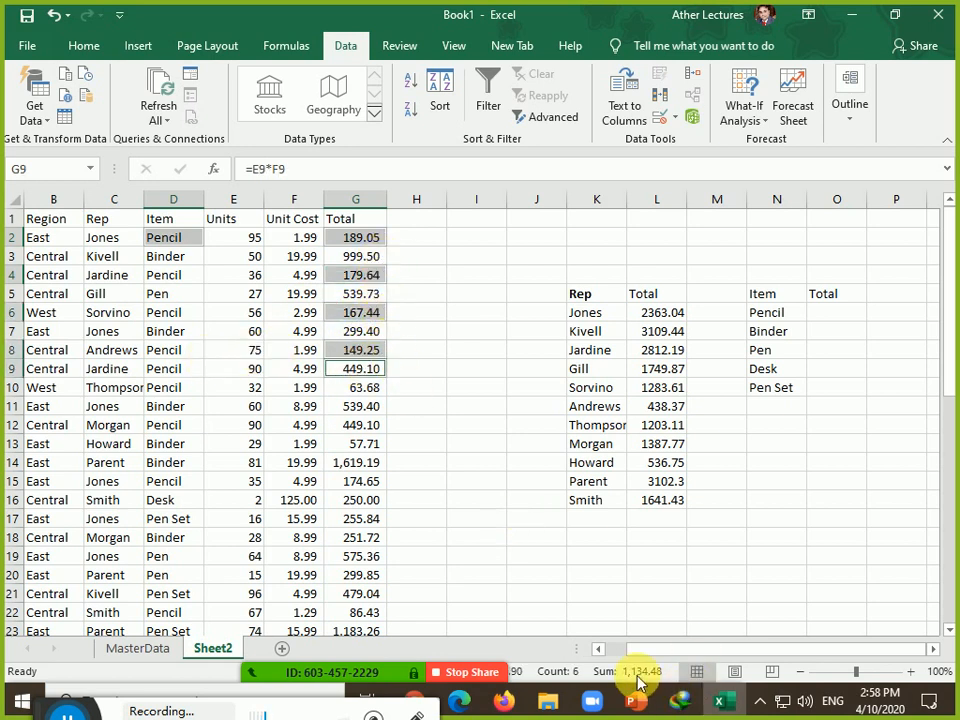
Start a SUMIF formula in O6 with the Item column D1:D44 as its criteria range.
{"action": "left_click", "coordinate": [845, 314]}
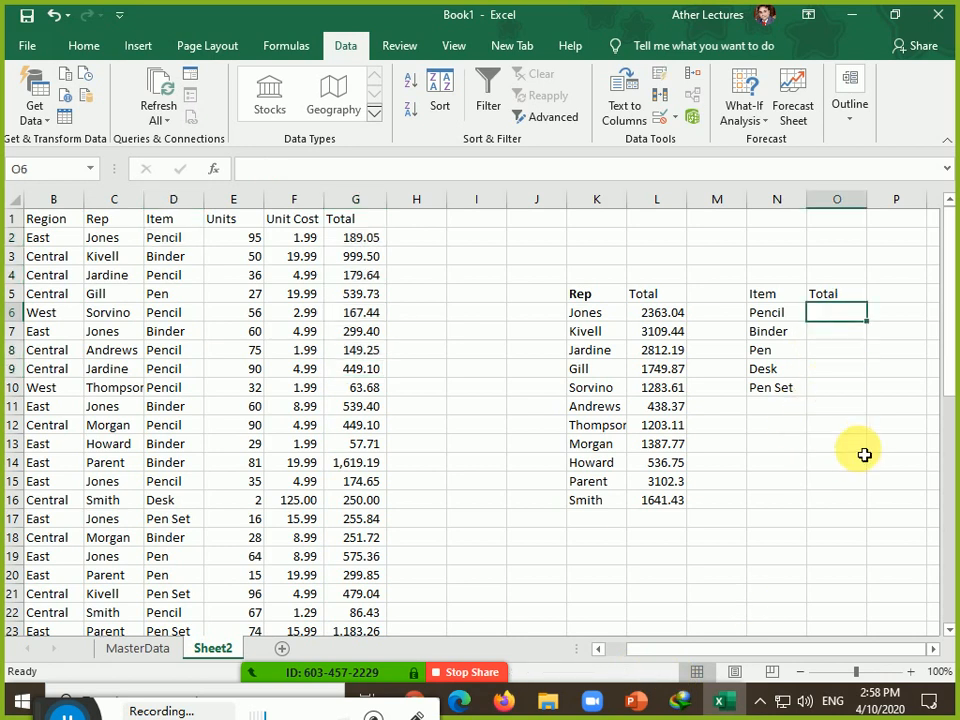
{"action": "type", "text": "=su"}
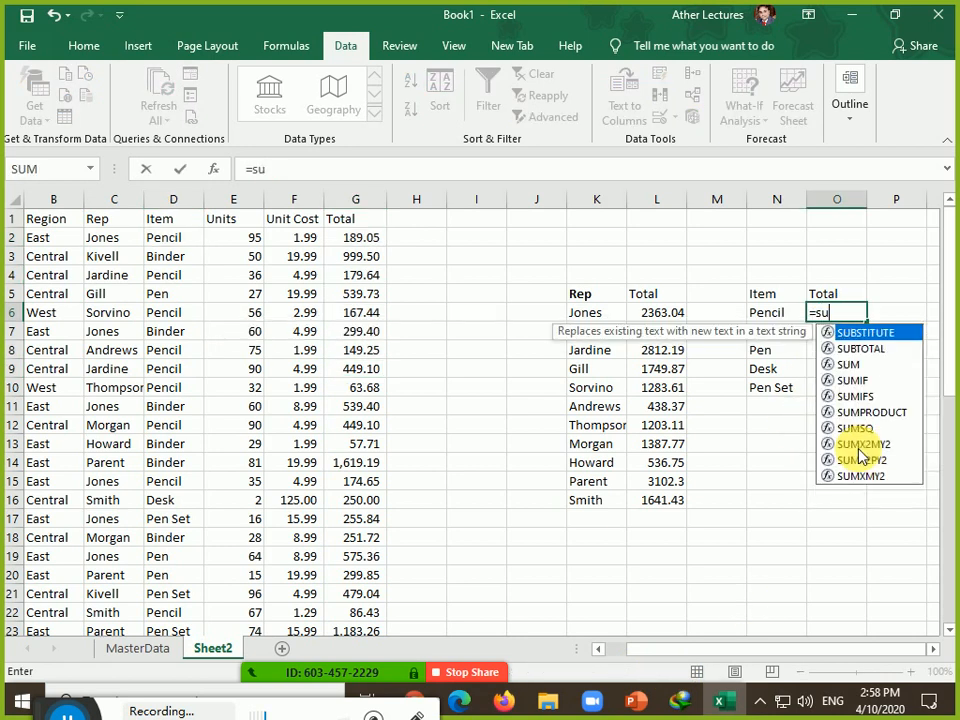
{"action": "type", "text": "mif"}
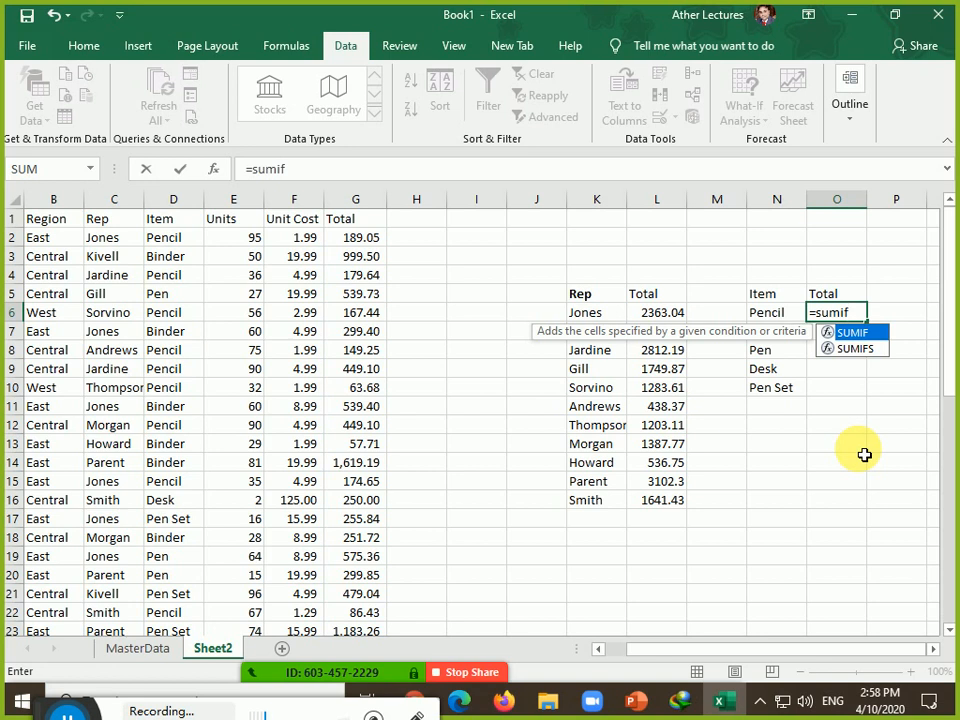
{"action": "type", "text": "("}
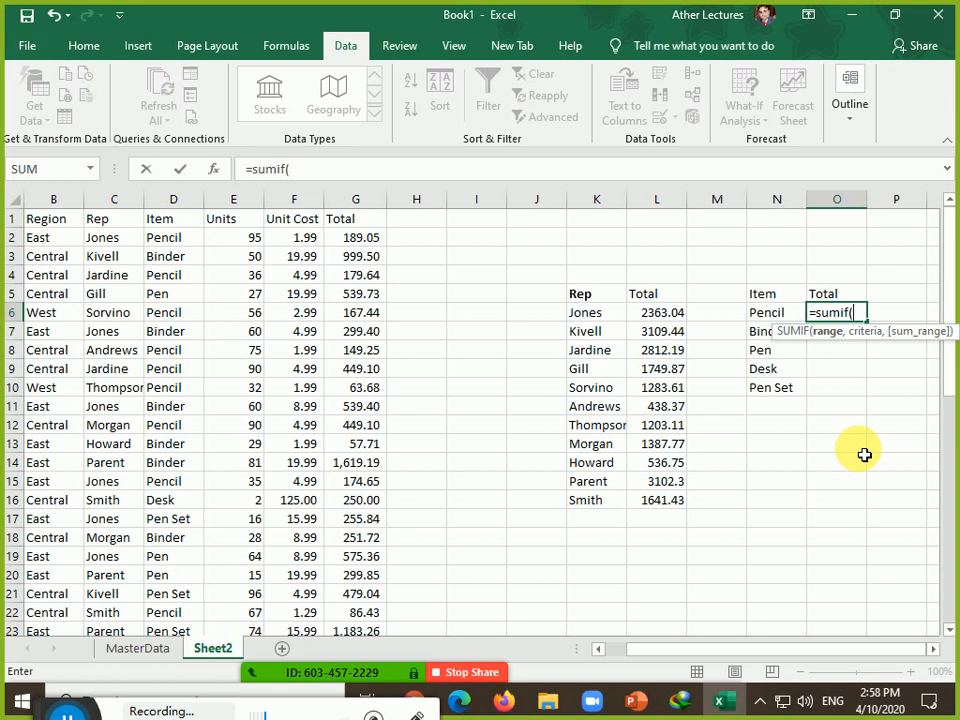
{"action": "key", "text": "Left"}
{"action": "key", "text": "Left"}
{"action": "key", "text": "Left"}
{"action": "key", "text": "Left"}
{"action": "key", "text": "Left"}
{"action": "key", "text": "Left"}
{"action": "key", "text": "Left"}
{"action": "key", "text": "Up"}
{"action": "key", "text": "Up"}
{"action": "key", "text": "Up"}
{"action": "key", "text": "Up"}
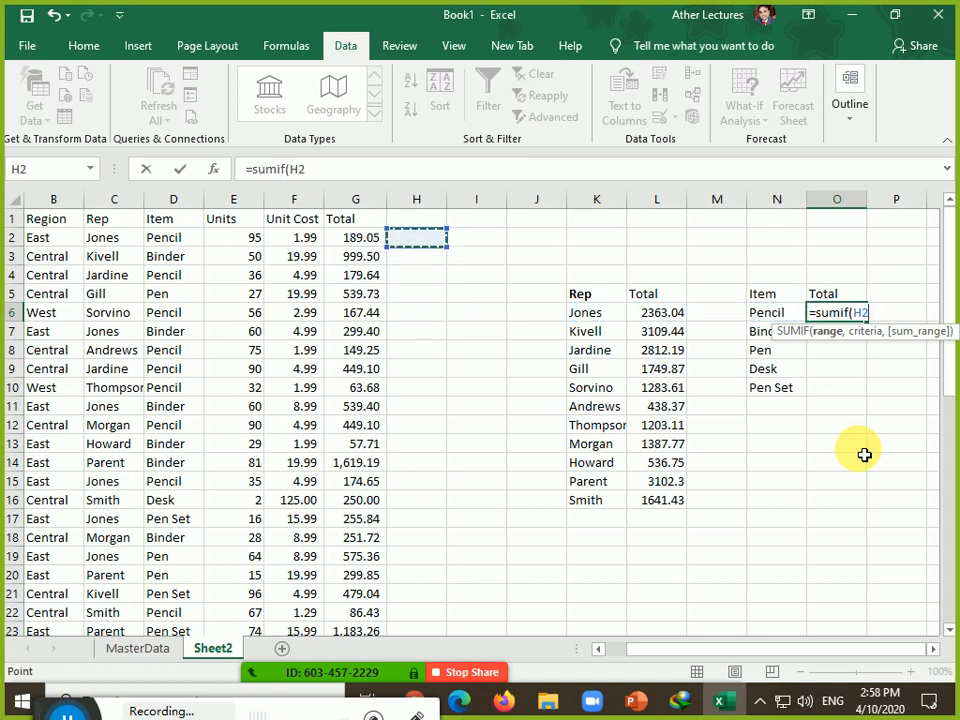
{"action": "key", "text": "Up"}
{"action": "key", "text": "Left"}
{"action": "key", "text": "Left"}
{"action": "key", "text": "Left"}
{"action": "key", "text": "Left"}
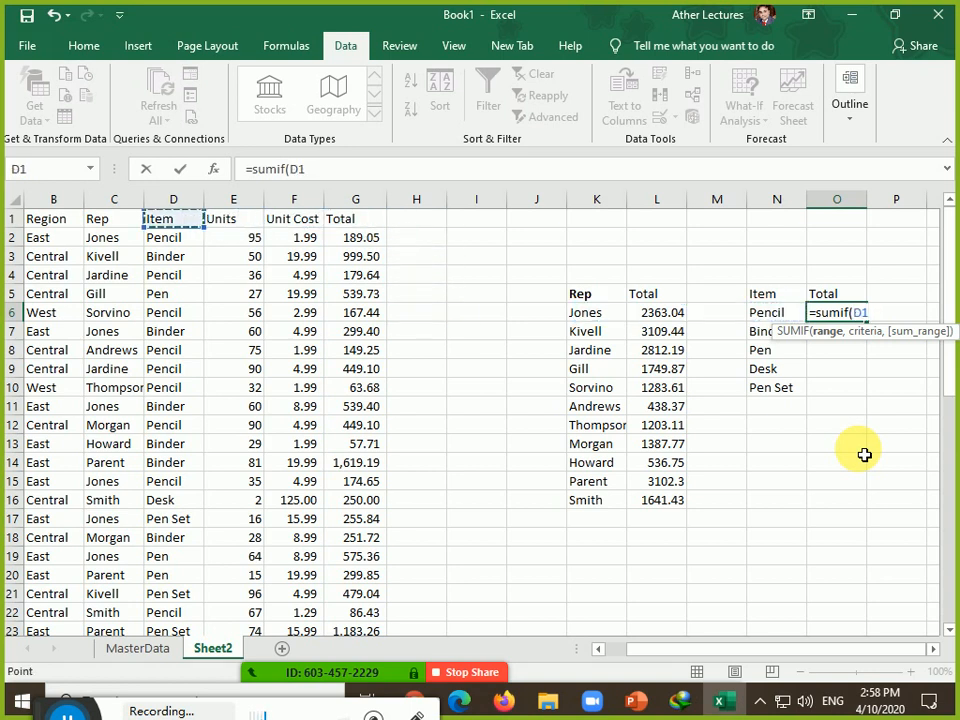
{"action": "key", "text": "ctrl+shift+Down"}
{"action": "type", "text": ","}
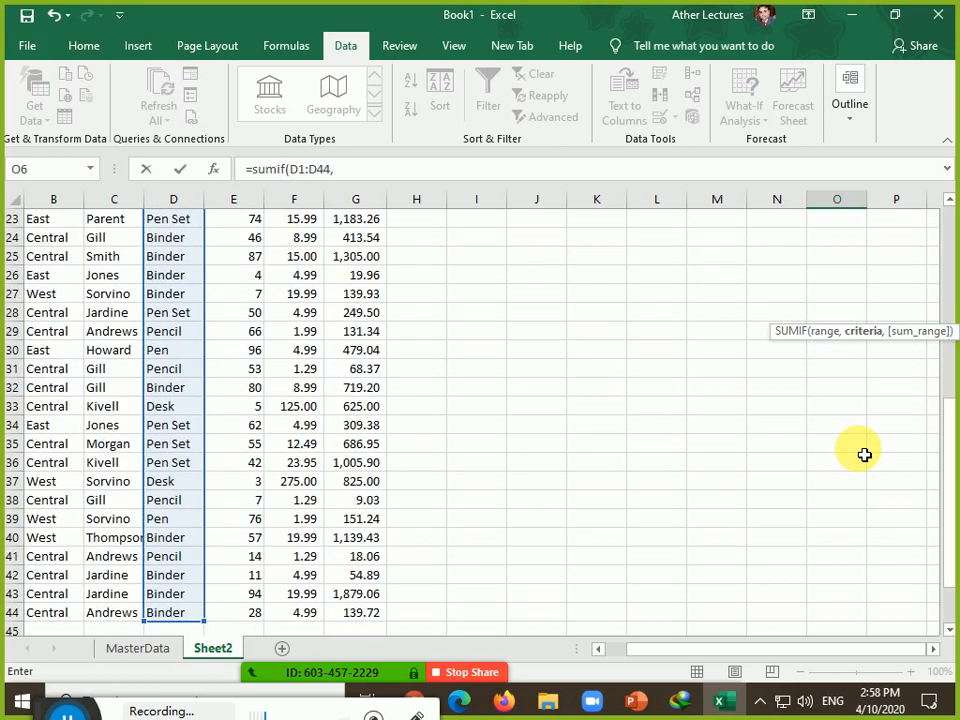
Use the Pencil cell N6 as the SUMIF criteria.
{"action": "key", "text": "Up"}
{"action": "key", "text": "Up"}
{"action": "key", "text": "Up"}
{"action": "key", "text": "Up"}
{"action": "key", "text": "Up"}
{"action": "key", "text": "Down"}
{"action": "key", "text": "Down"}
{"action": "key", "text": "Down"}
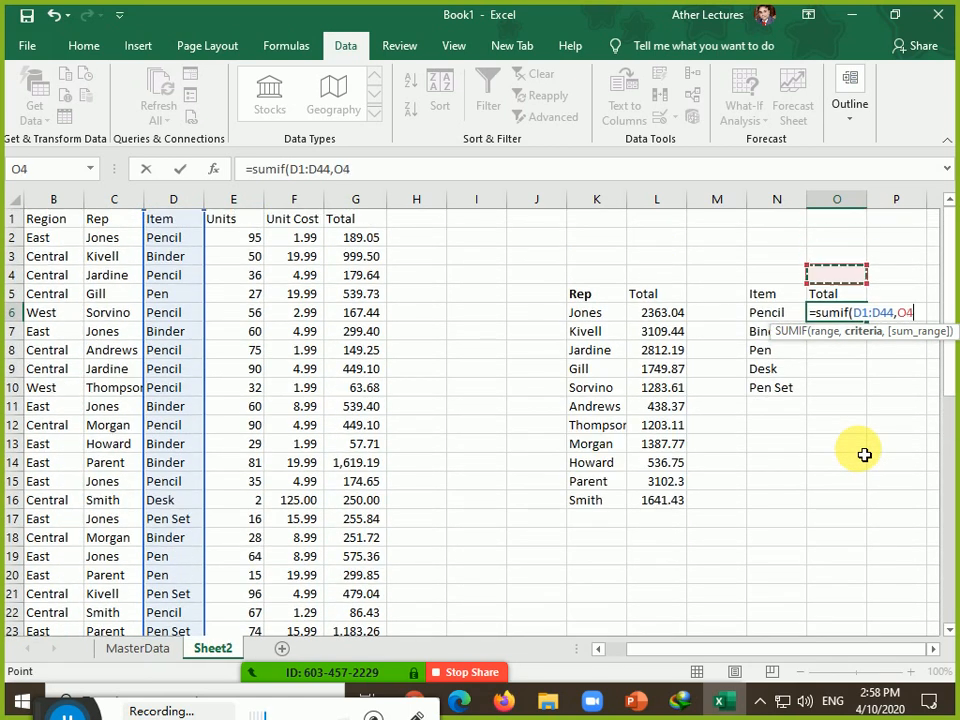
{"action": "key", "text": "Down"}
{"action": "key", "text": "Down"}
{"action": "key", "text": "Left"}
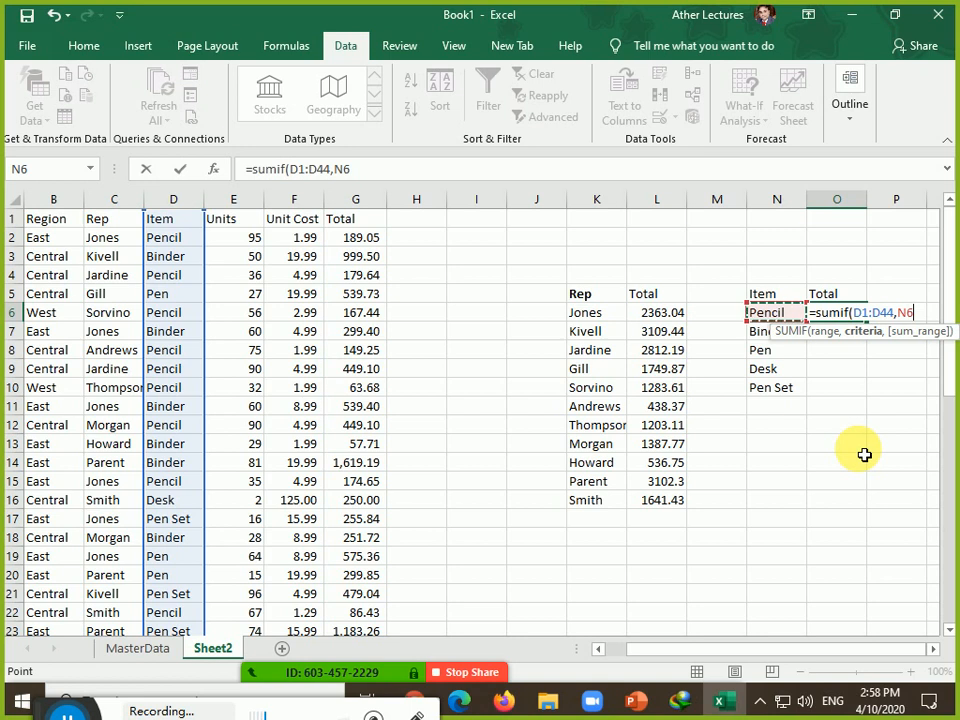
Set the Total column G1:G44 as the sum range and commit the SUMIF formula in O6.
{"action": "type", "text": ","}
{"action": "key", "text": "Left"}
{"action": "key", "text": "Left"}
{"action": "key", "text": "Left"}
{"action": "key", "text": "Left"}
{"action": "key", "text": "Left"}
{"action": "key", "text": "Left"}
{"action": "key", "text": "Left"}
{"action": "key", "text": "Left"}
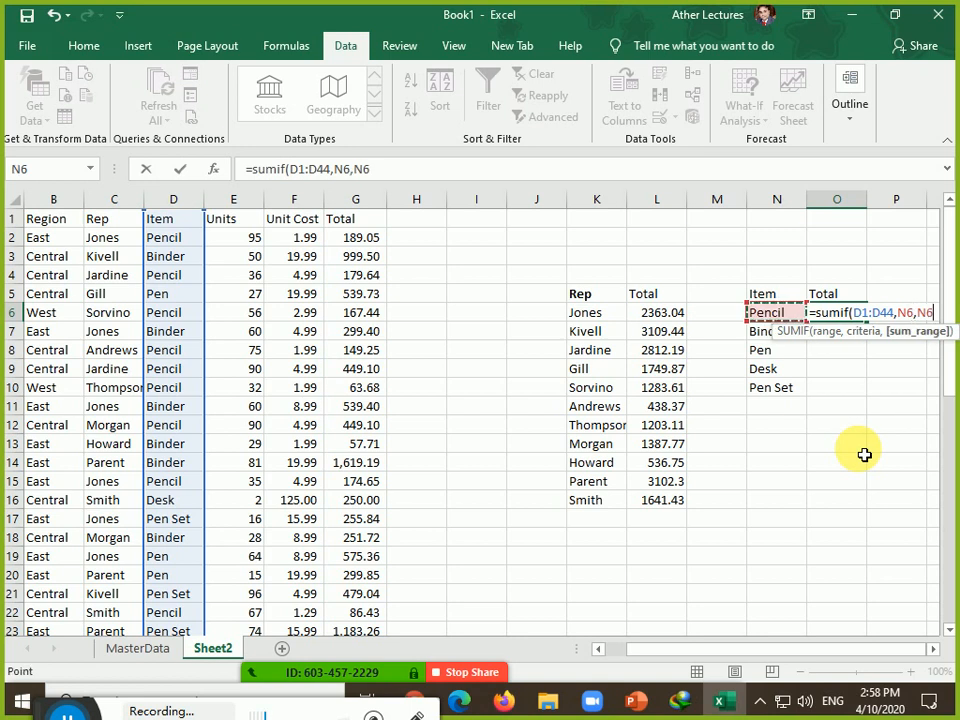
{"action": "key", "text": "Up"}
{"action": "key", "text": "Left"}
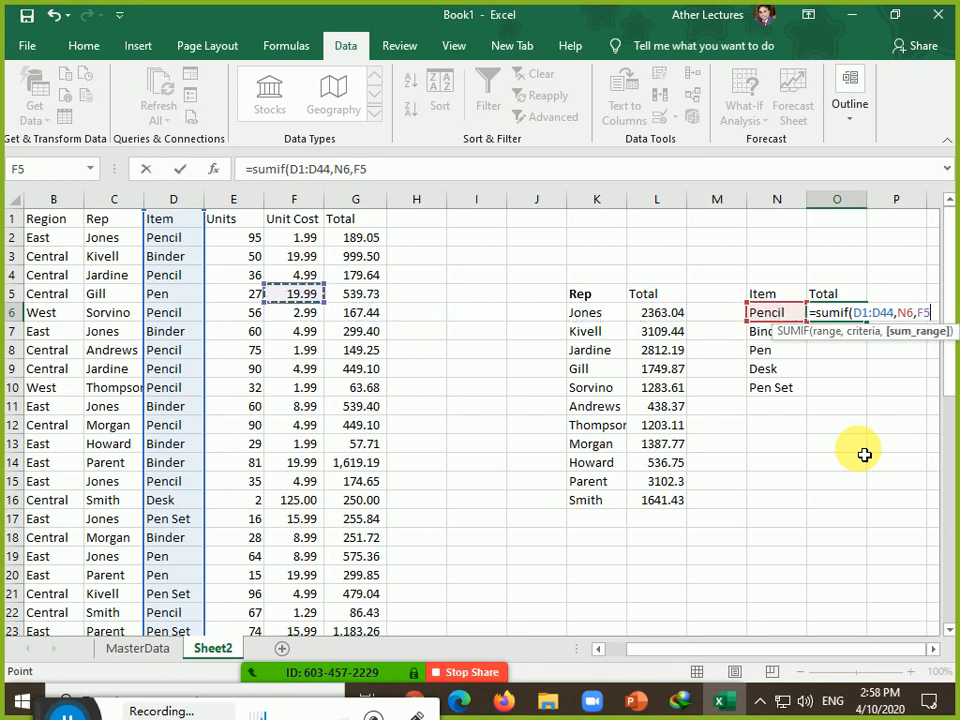
{"action": "key", "text": "Right"}
{"action": "key", "text": "ctrl+Up"}
{"action": "key", "text": "ctrl+shift+Down"}
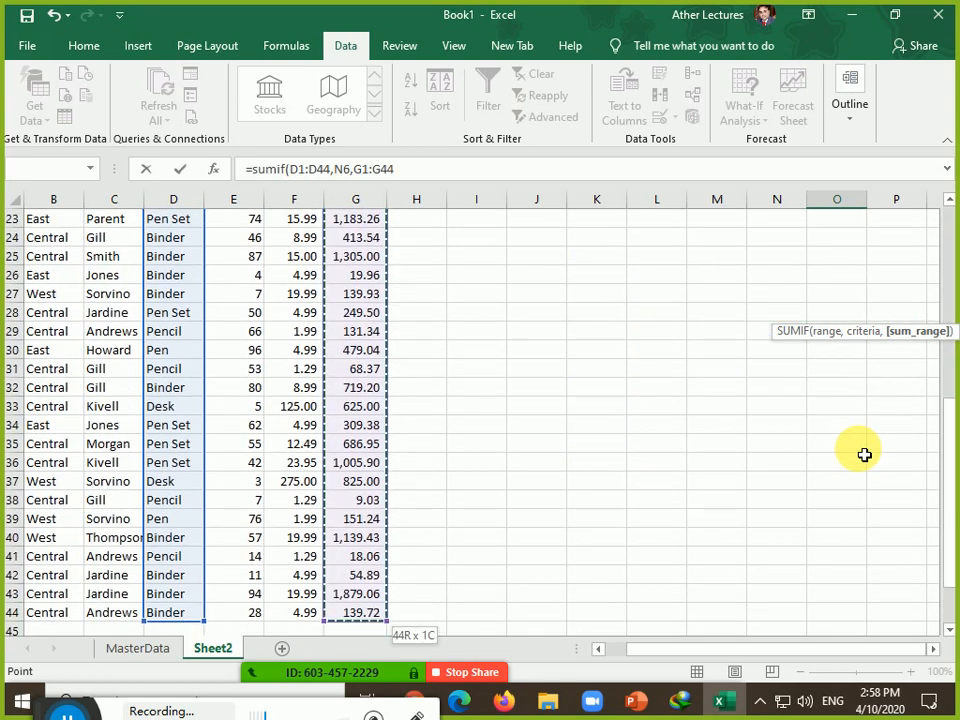
{"action": "key", "text": "Return"}
Edit the O6 formula so its ranges are absolute, $D$1:$D$44 and $G$1:$G$44, with N6 left relative.
{"action": "key", "text": "Up"}
{"action": "key", "text": "Up"}
{"action": "key", "text": "Up"}
{"action": "key", "text": "Up"}
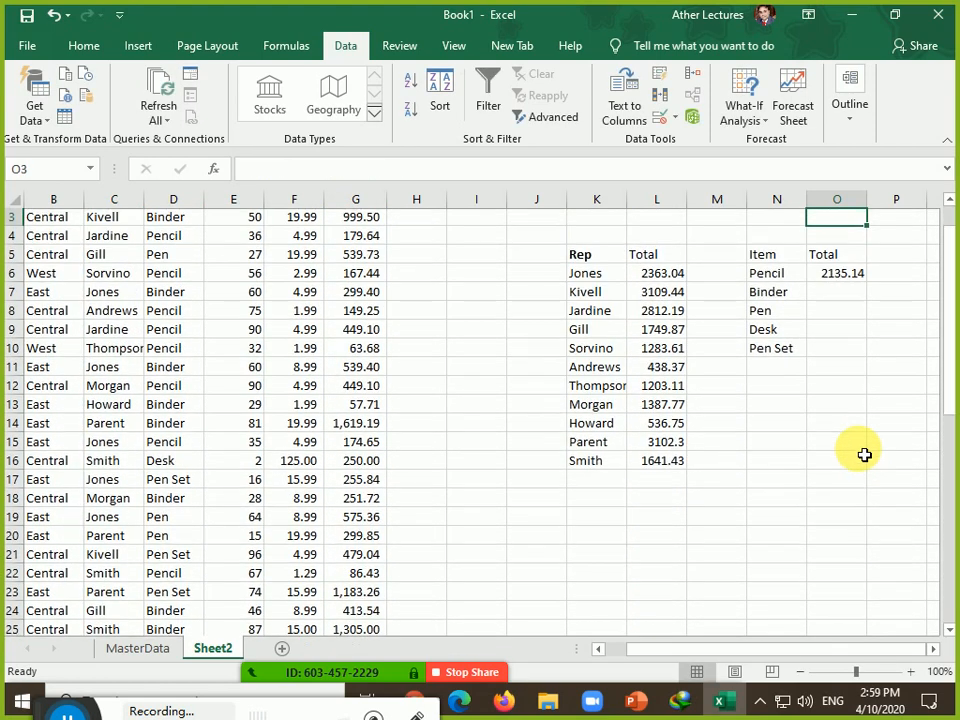
{"action": "key", "text": "Right"}
{"action": "key", "text": "Down"}
{"action": "key", "text": "Right"}
{"action": "key", "text": "Right"}
{"action": "key", "text": "Down"}
{"action": "key", "text": "Left"}
{"action": "key", "text": "Left"}
{"action": "key", "text": "Left"}
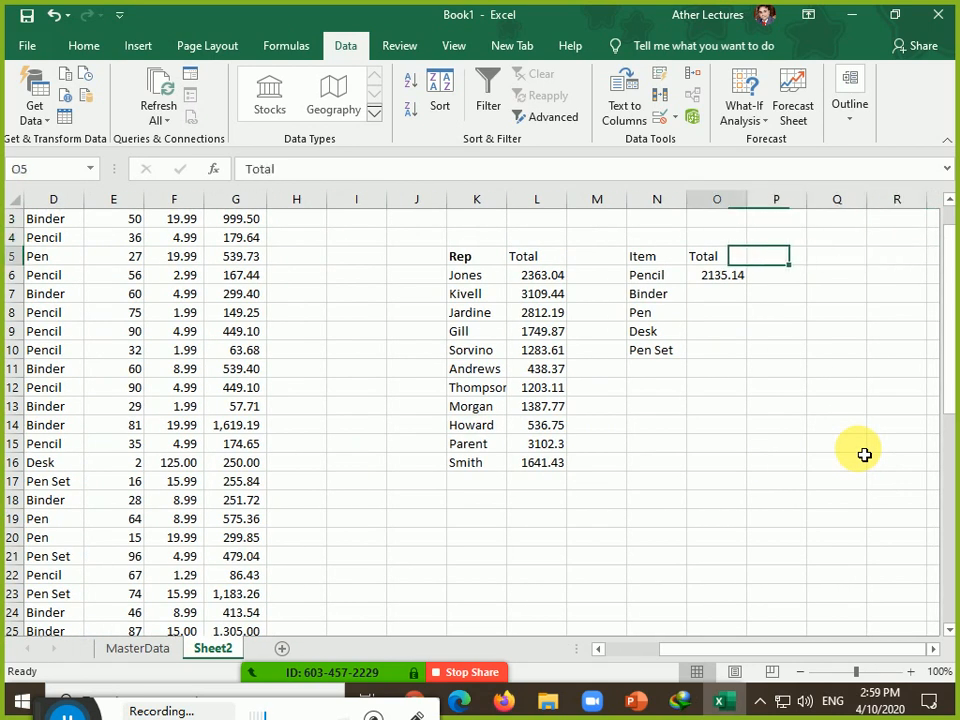
{"action": "key", "text": "Down"}
{"action": "key", "text": "F2"}
{"action": "key", "text": "Left"}
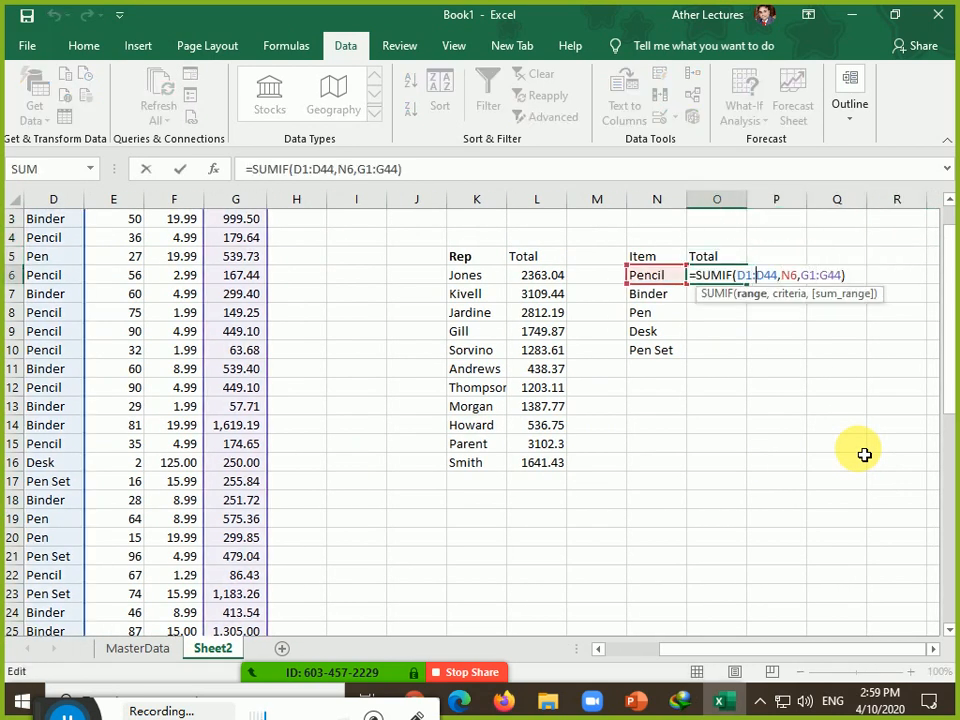
{"action": "key", "text": "F4"}
{"action": "key", "text": "Right"}
{"action": "key", "text": "Right"}
{"action": "key", "text": "F4"}
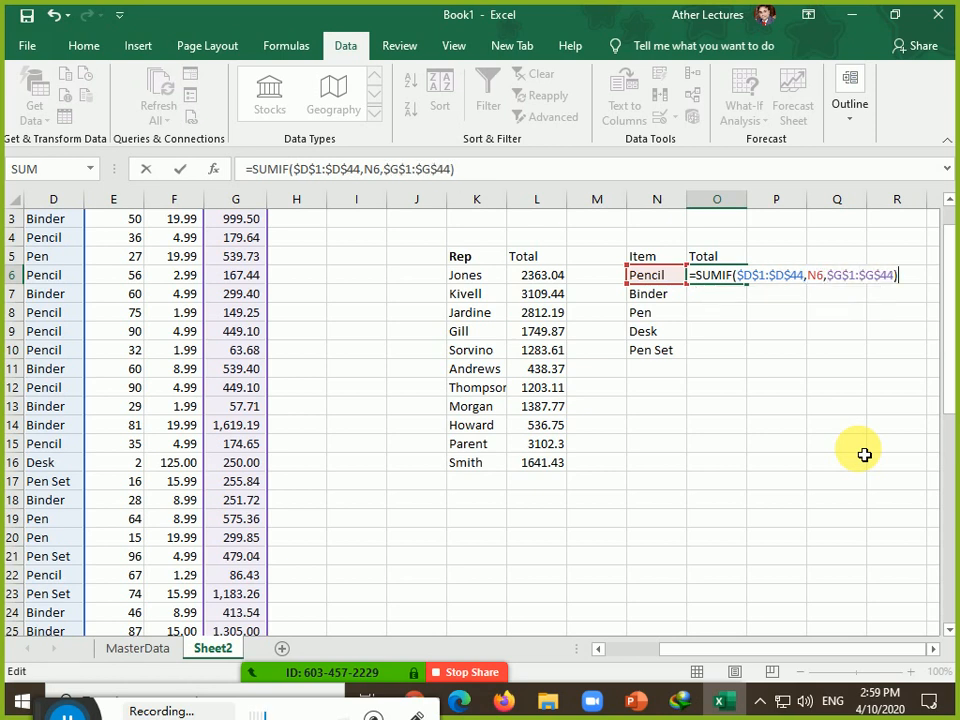
Commit the O6 SUMIF formula with its absolute ranges and fill it down through O10 for all items.
{"action": "key", "text": "Return"}
{"action": "key", "text": "Up"}
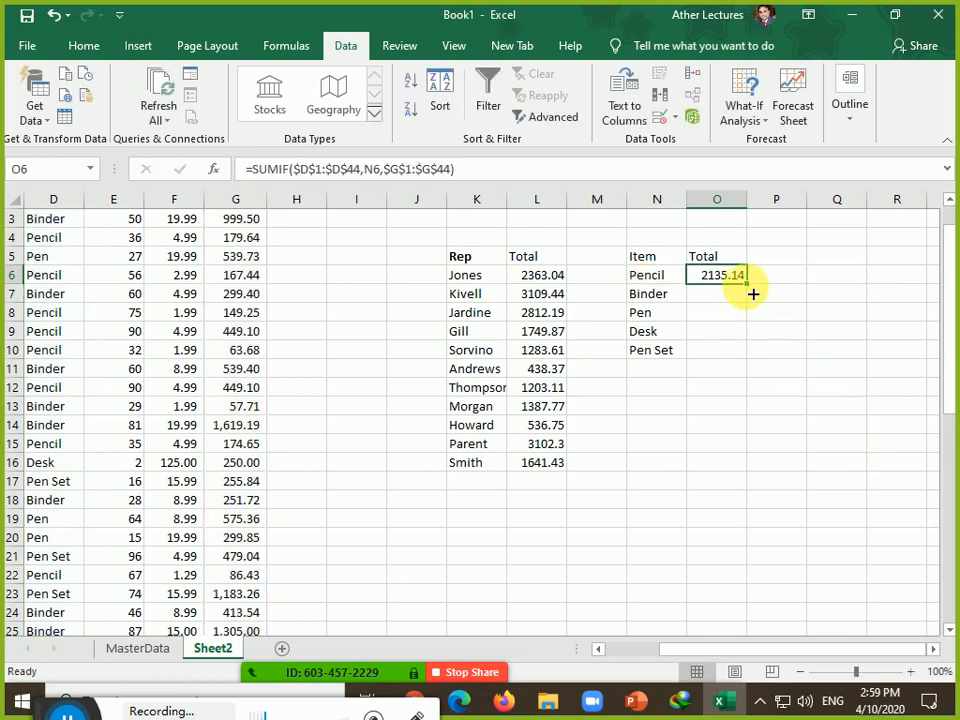
{"action": "mouse_move", "coordinate": [747, 284]}
{"action": "left_mouse_down"}
{"action": "mouse_move", "coordinate": [754, 311]}
{"action": "mouse_move", "coordinate": [745, 362]}
{"action": "left_mouse_up"}
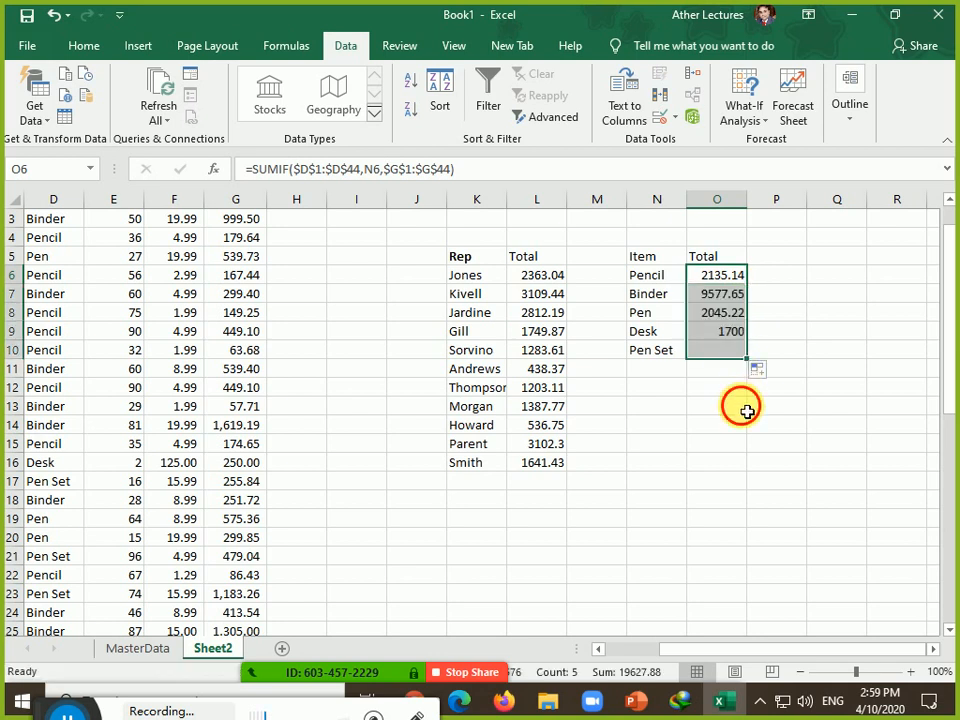
{"action": "left_click", "coordinate": [739, 401]}
Check each item from Pencil to Pen Set against its SUMIF total in O6:O10.
{"action": "left_click", "coordinate": [664, 278]}
{"action": "left_click", "coordinate": [725, 284]}
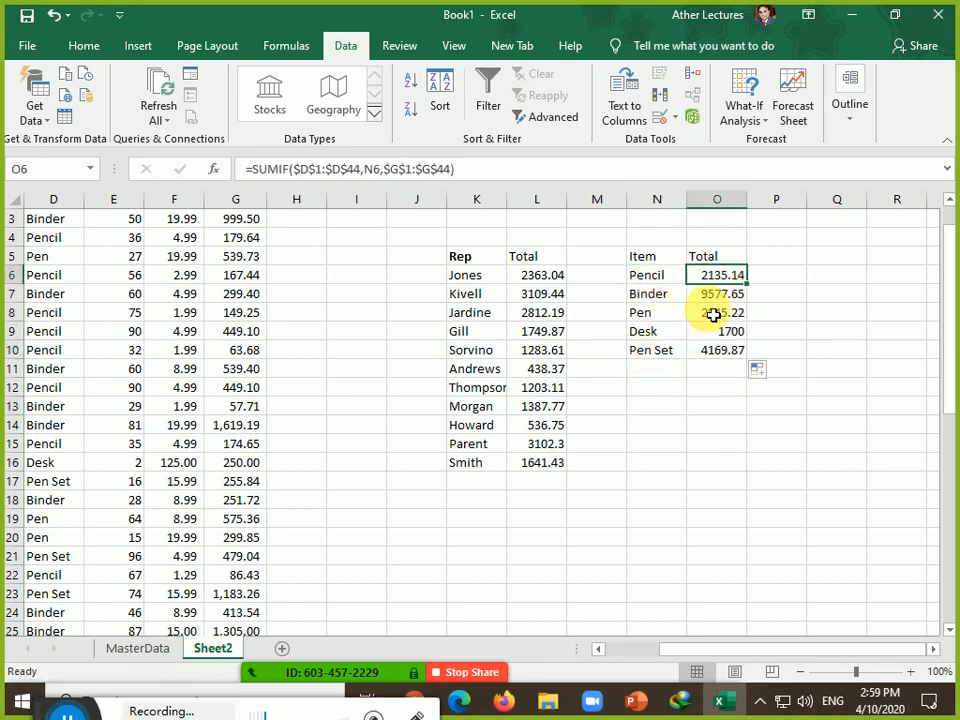
{"action": "left_click", "coordinate": [672, 297]}
{"action": "left_click", "coordinate": [720, 299]}
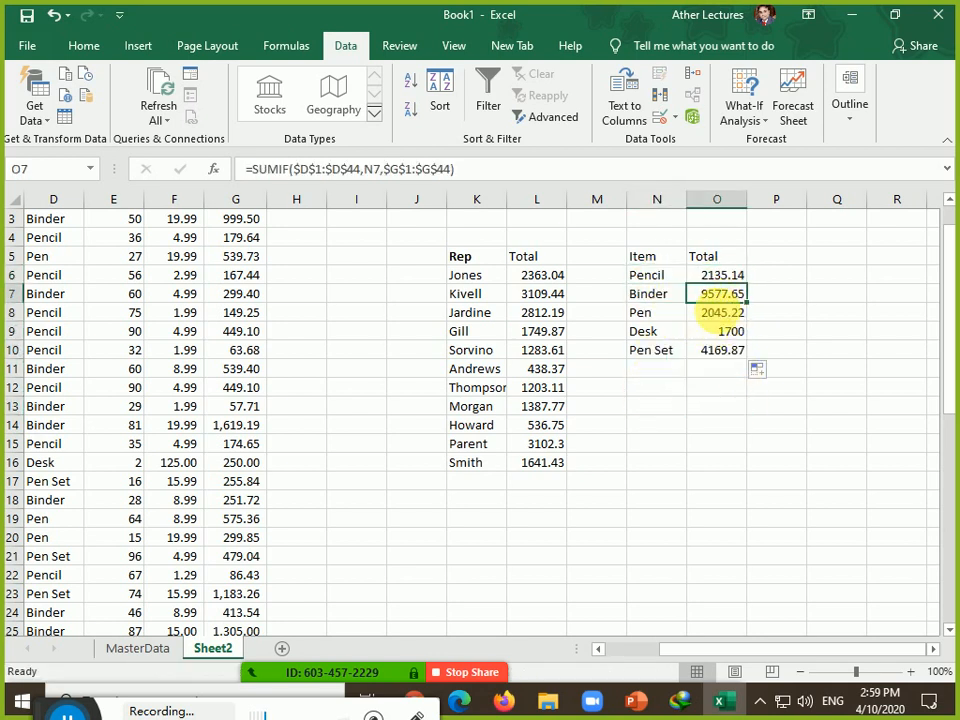
{"action": "left_click", "coordinate": [668, 313]}
{"action": "left_click", "coordinate": [722, 311]}
{"action": "left_click", "coordinate": [680, 331]}
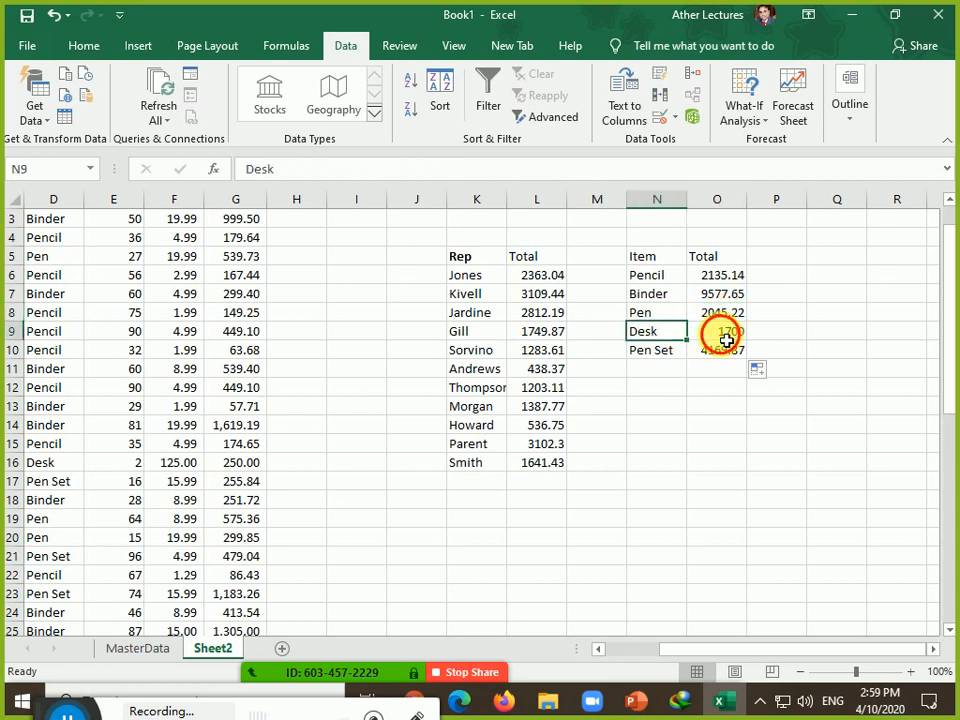
{"action": "left_click", "coordinate": [724, 336]}
{"action": "left_click", "coordinate": [678, 350]}
{"action": "left_click", "coordinate": [726, 351]}
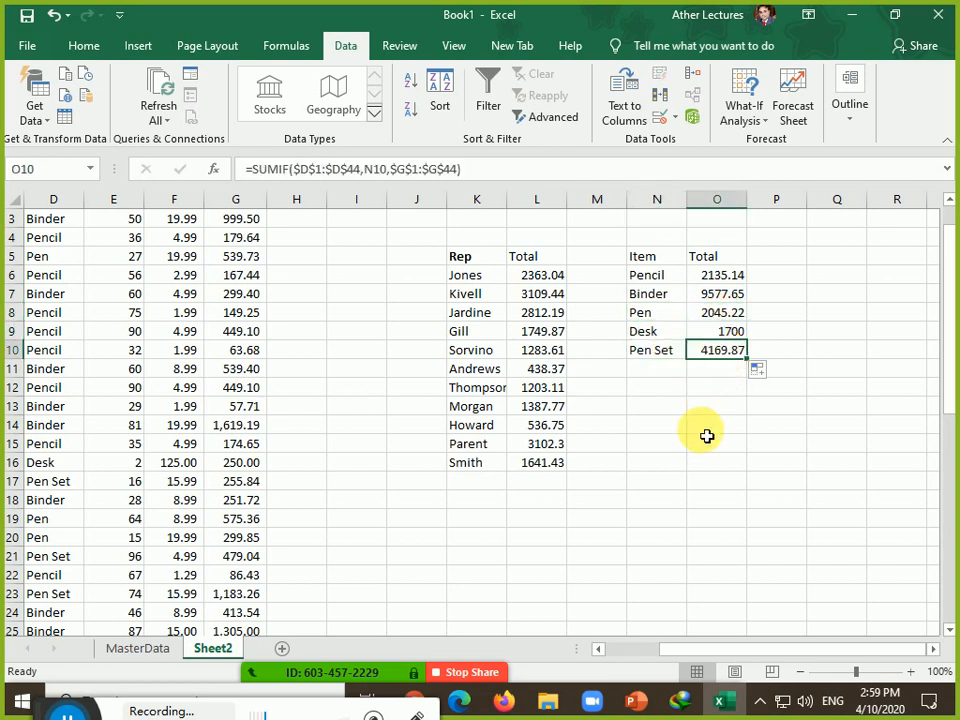
Add the label Total in K17 below the Rep list.
{"action": "left_click_drag", "start_coordinate": [486, 280], "coordinate": [551, 465]}
{"action": "left_click", "coordinate": [478, 486]}
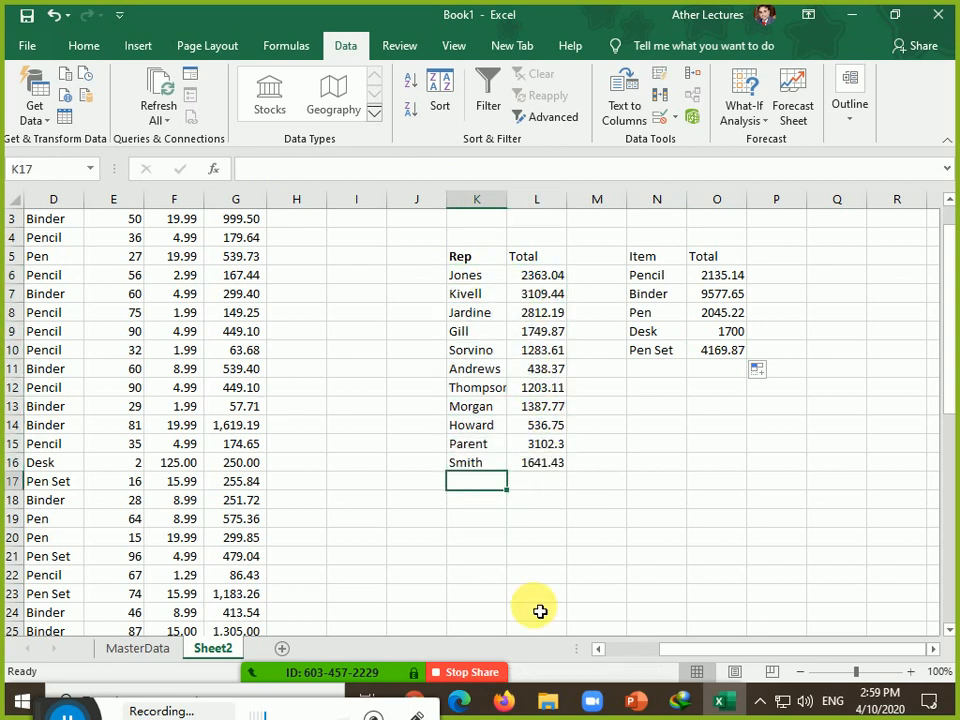
{"action": "type", "text": "Total"}
{"action": "key", "text": "Return"}
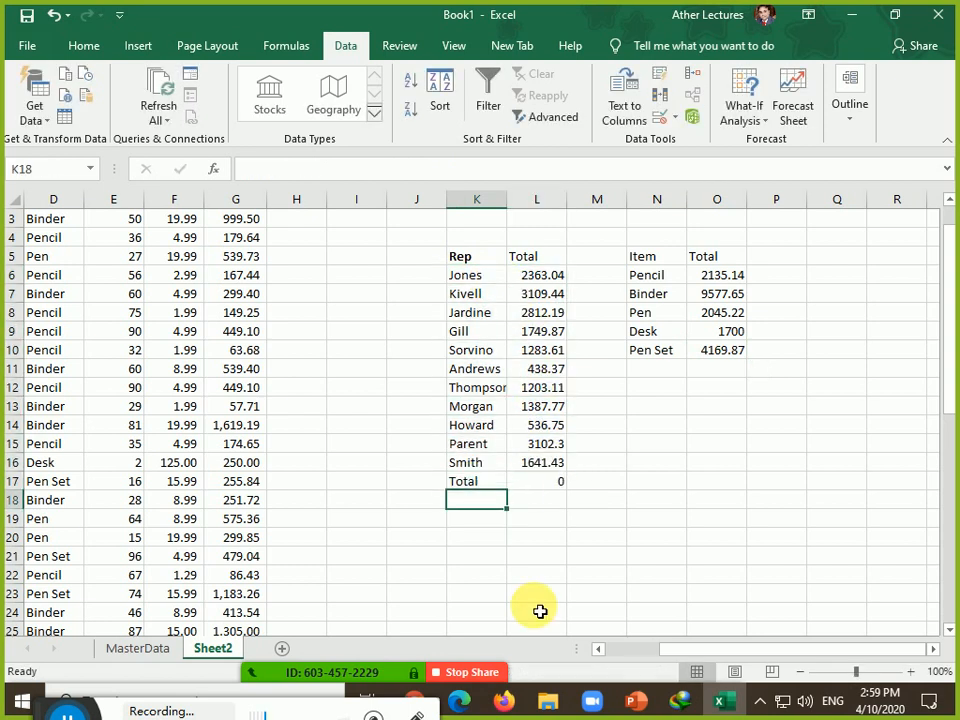
Clear the automatically extended formula in L17 and replace it with an AutoSum of the Rep totals above.
{"action": "key", "text": "Up"}
{"action": "key", "text": "Right"}
{"action": "key", "text": "Delete"}
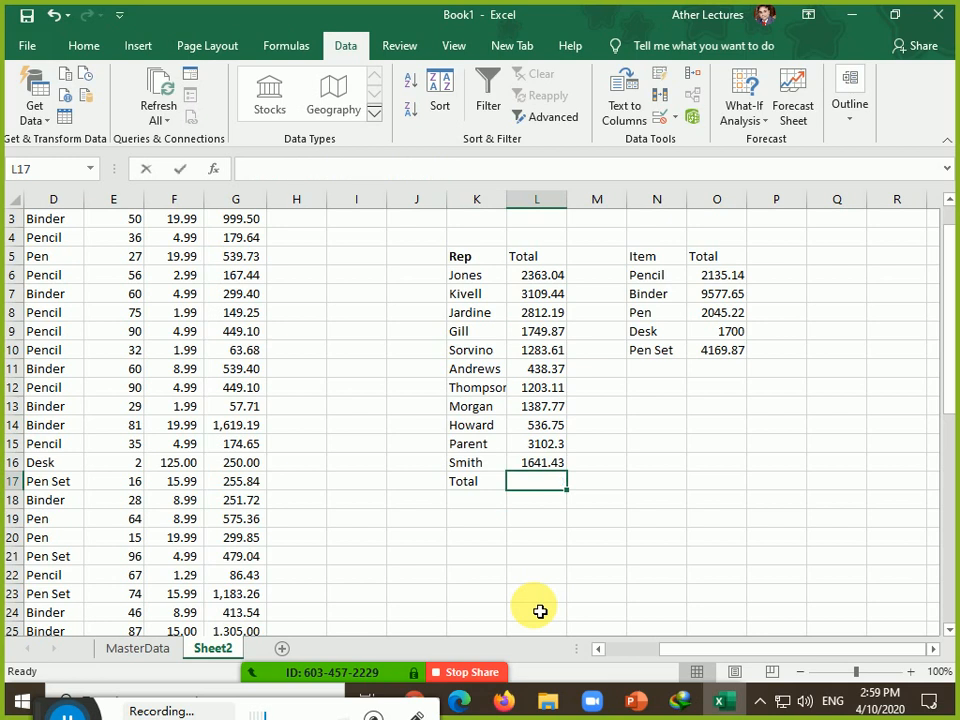
{"action": "key", "text": "alt+equal"}
{"action": "key", "text": "Return"}
{"action": "key", "text": "Up"}
{"action": "key", "text": "Right"}
{"action": "key", "text": "Left"}
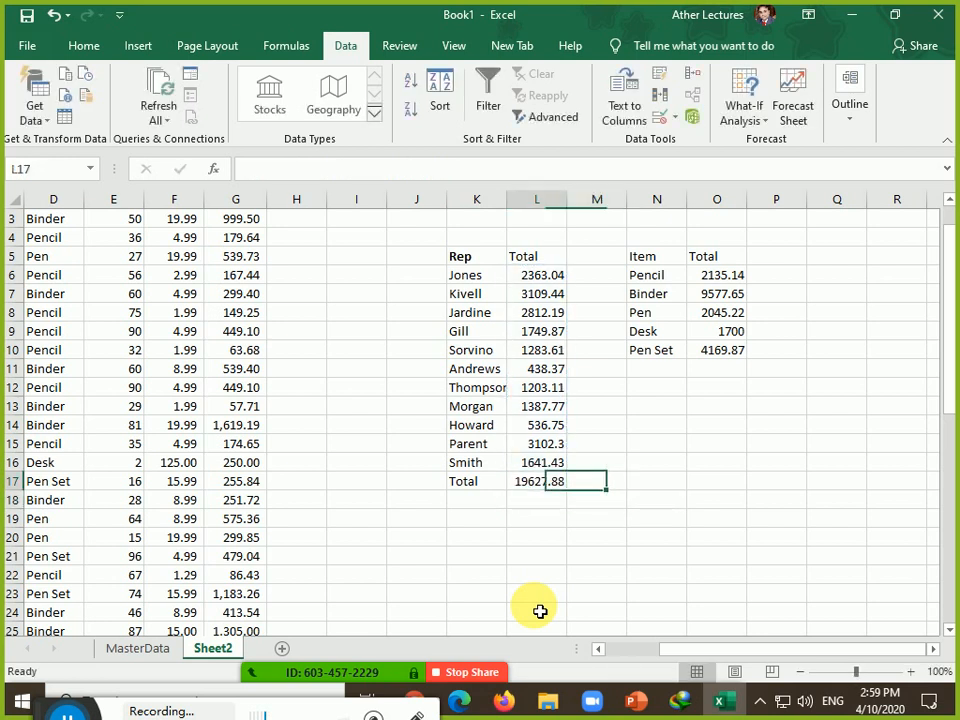
Add the label total in N11 below the Item list.
{"action": "key", "text": "Right"}
{"action": "key", "text": "Right"}
{"action": "key", "text": "Up"}
{"action": "key", "text": "Up"}
{"action": "key", "text": "Up"}
{"action": "key", "text": "Up"}
{"action": "key", "text": "Up"}
{"action": "key", "text": "Up"}
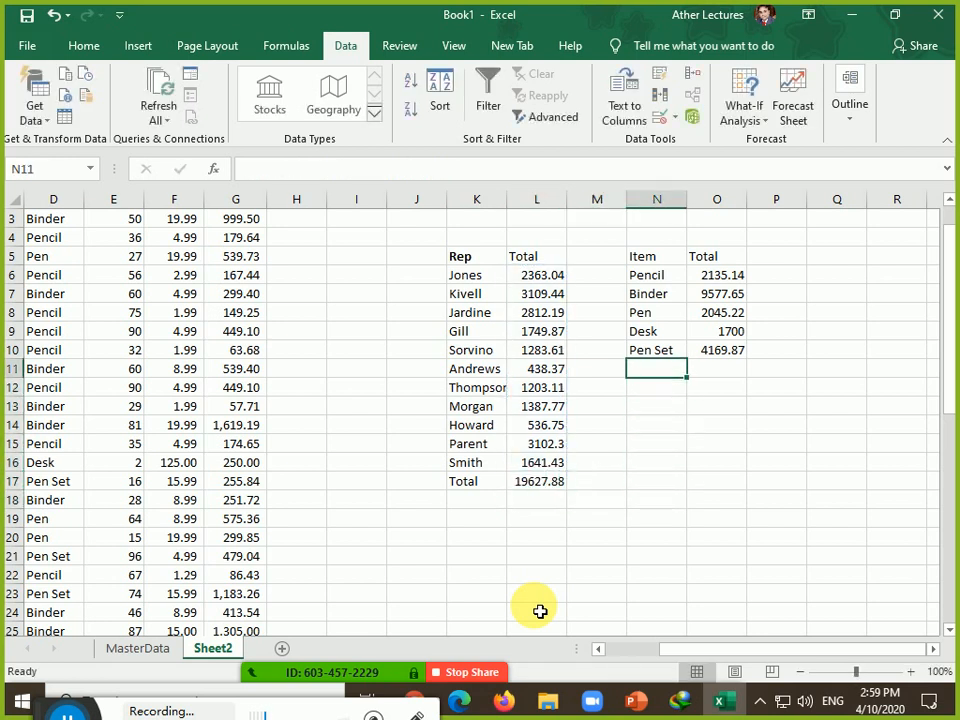
{"action": "key", "text": "Up"}
{"action": "key", "text": "Down"}
{"action": "type", "text": "total"}
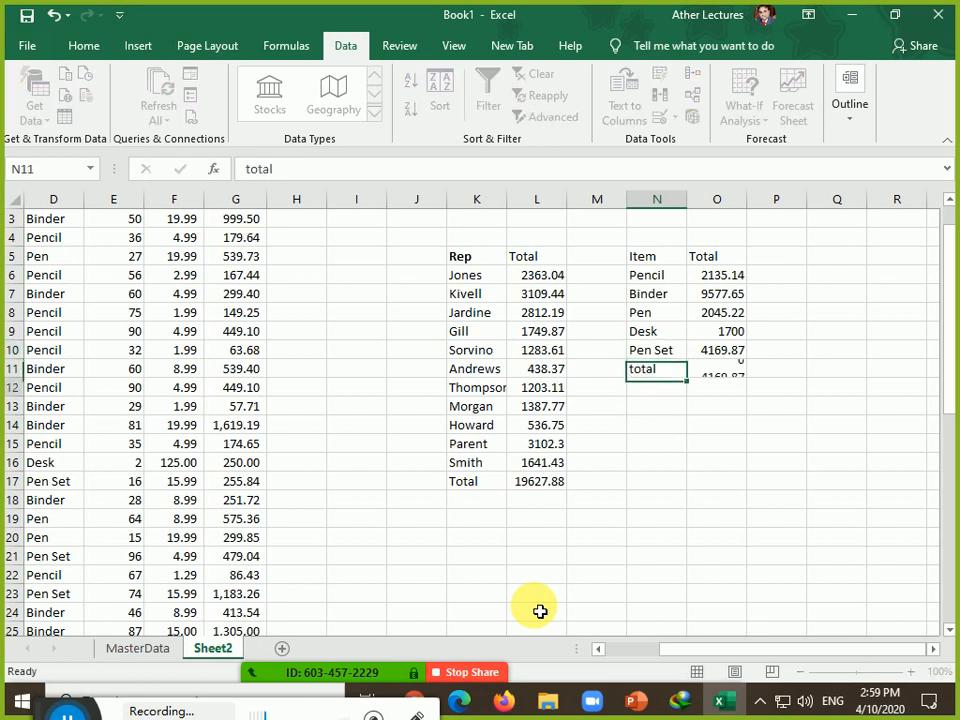
{"action": "key", "text": "Return"}
Clear the automatically extended formula in O11 and replace it with an AutoSum of O6:O10.
{"action": "key", "text": "Up"}
{"action": "key", "text": "Right"}
{"action": "key", "text": "Delete"}
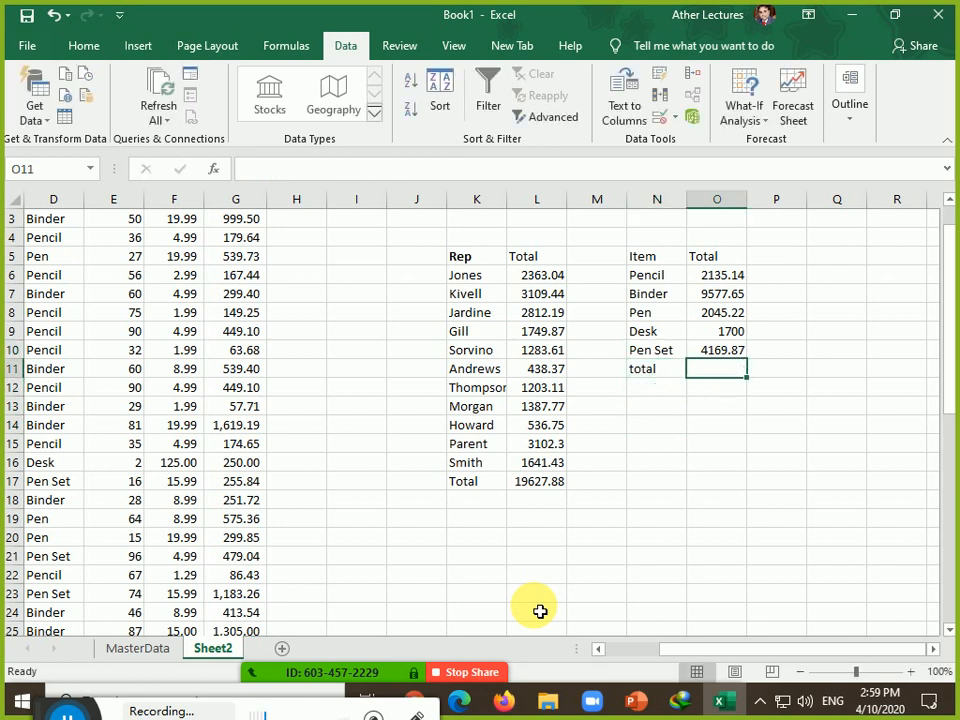
{"action": "key", "text": "alt+equal"}
{"action": "key", "text": "Return"}
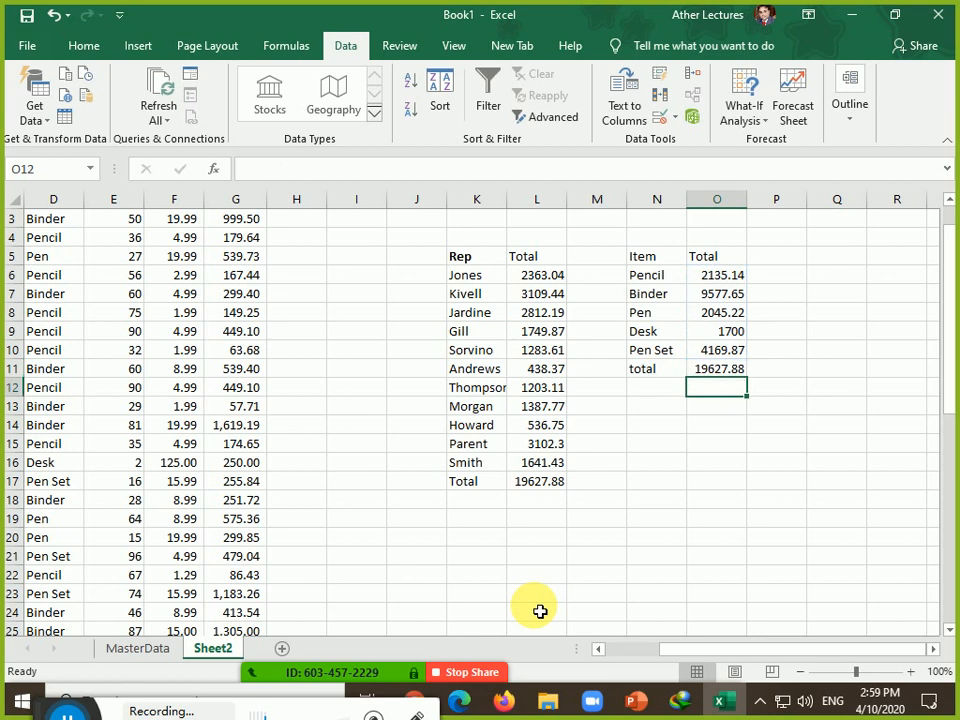
Sum the source table's Total column, G2:G44, with AutoSum in G45.
{"action": "key", "text": "Left"}
{"action": "key", "text": "Left"}
{"action": "key", "text": "Left"}
{"action": "key", "text": "Left"}
{"action": "key", "text": "Left"}
{"action": "key", "text": "Left"}
{"action": "key", "text": "Left"}
{"action": "key", "text": "Left"}
{"action": "key", "text": "Left"}
{"action": "key", "text": "Left"}
{"action": "key", "text": "Left"}
{"action": "key", "text": "Left"}
{"action": "key", "text": "Left"}
{"action": "key", "text": "Left"}
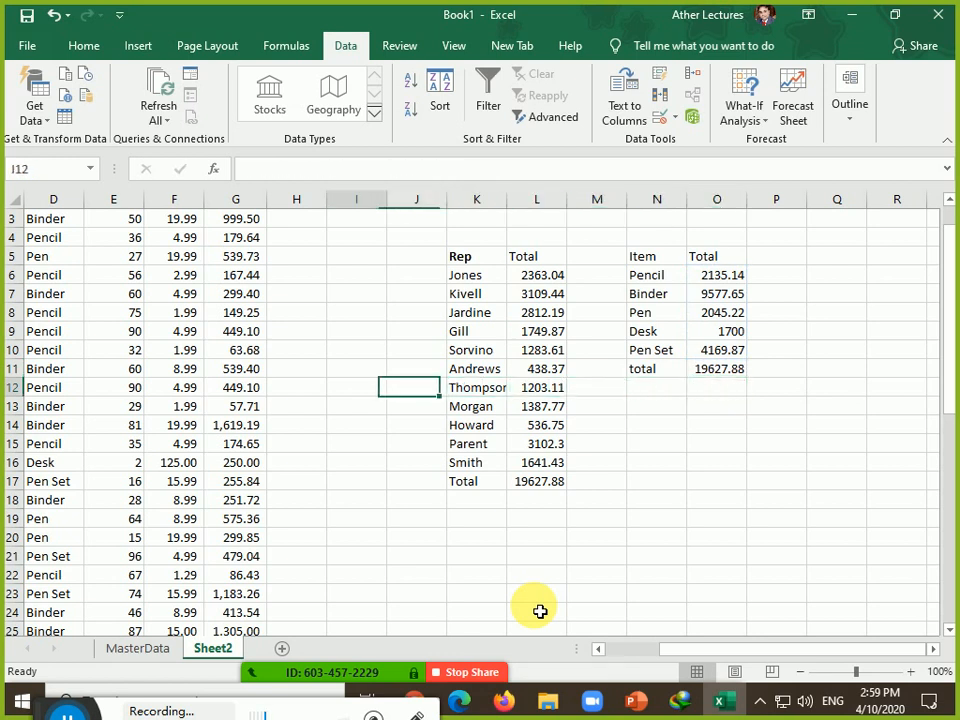
{"action": "key", "text": "ctrl+Down"}
{"action": "key", "text": "ctrl+Right"}
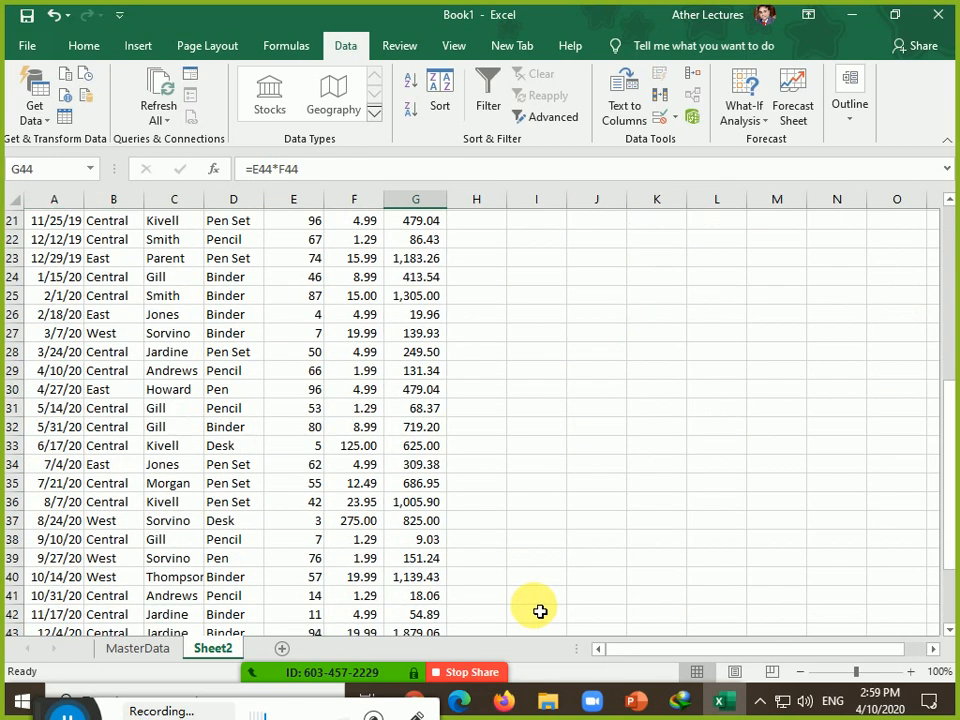
{"action": "key", "text": "Down"}
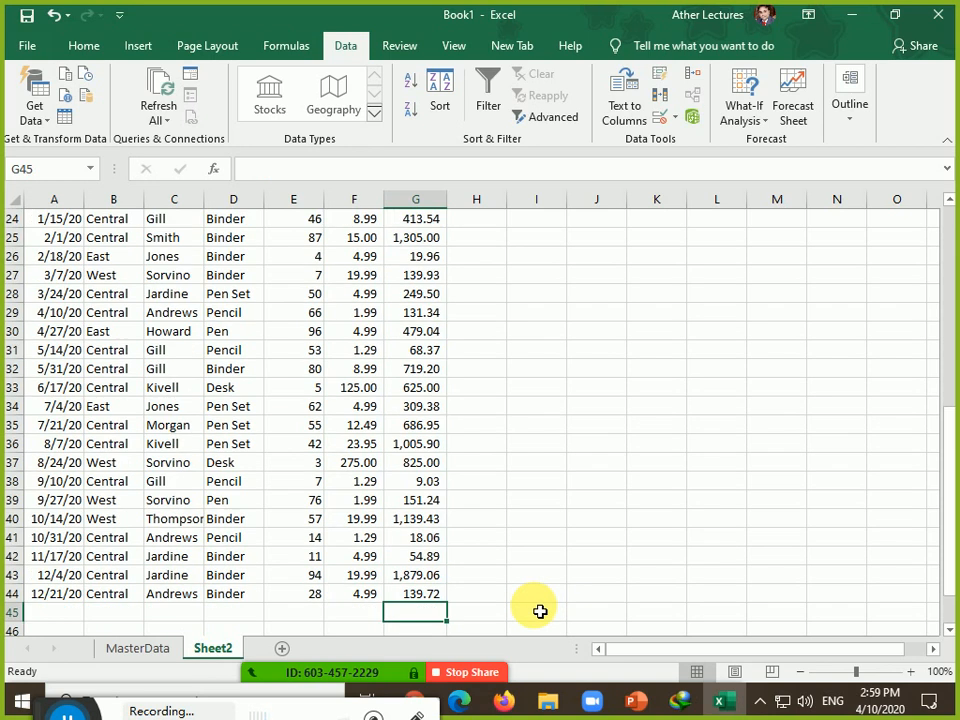
{"action": "key", "text": "alt+equal"}
{"action": "key", "text": "Return"}
{"action": "key", "text": "Up"}
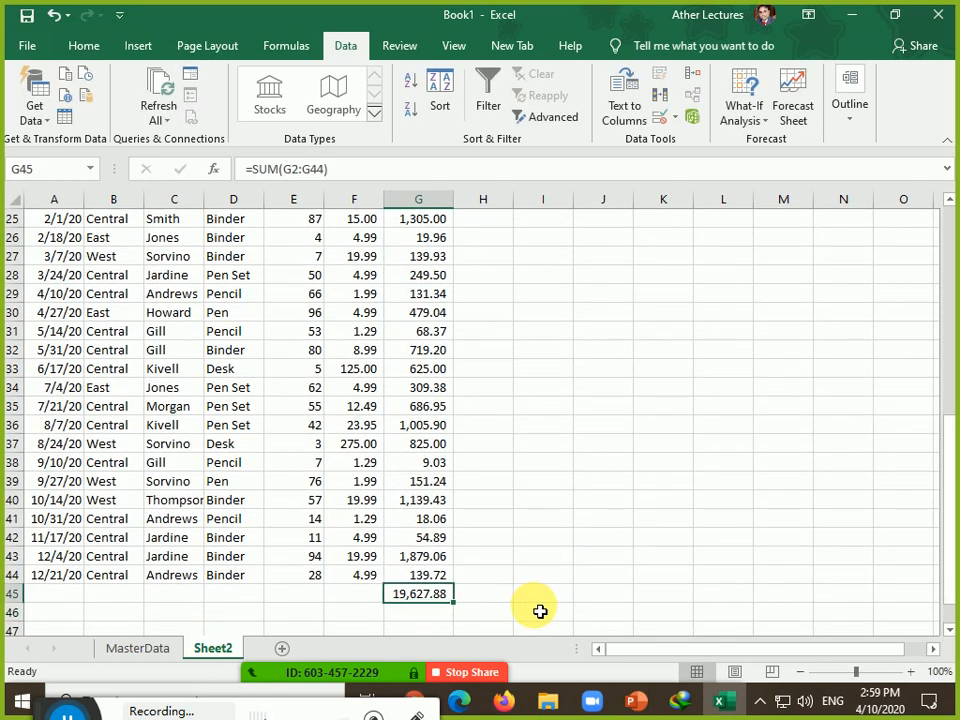
Compare the source table's grand total in G45 with the totals of the Rep and Item summaries.
{"action": "key", "text": "Right"}
{"action": "key", "text": "Right"}
{"action": "key", "text": "Right"}
{"action": "key", "text": "Right"}
{"action": "key", "text": "Right"}
{"action": "key", "text": "Right"}
{"action": "key", "text": "Right"}
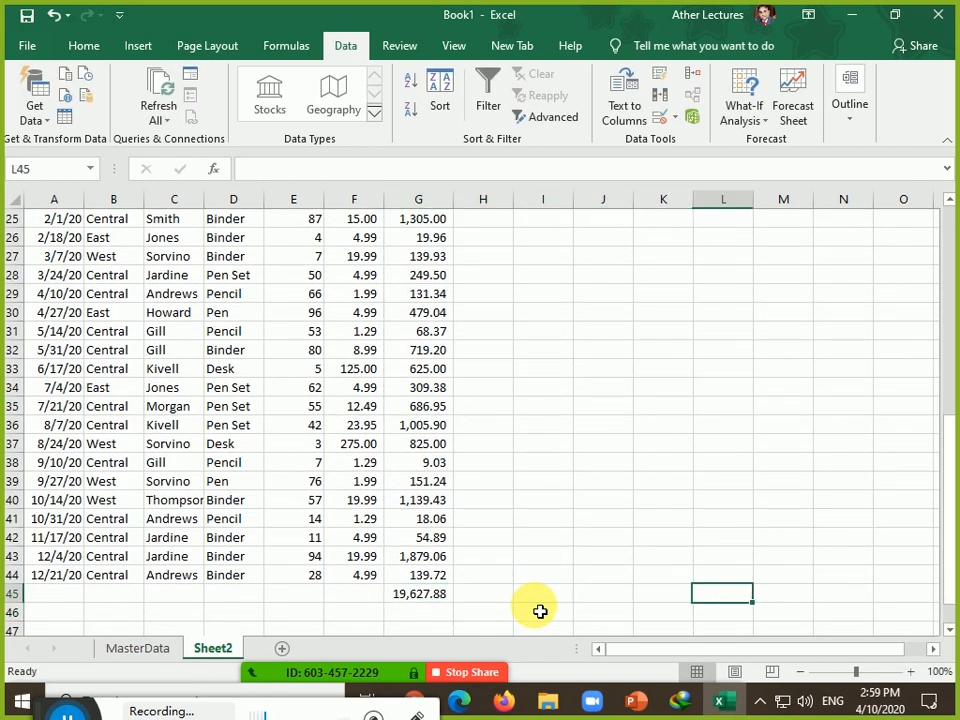
{"action": "key", "text": "ctrl+Up"}
{"action": "key", "text": "Right"}
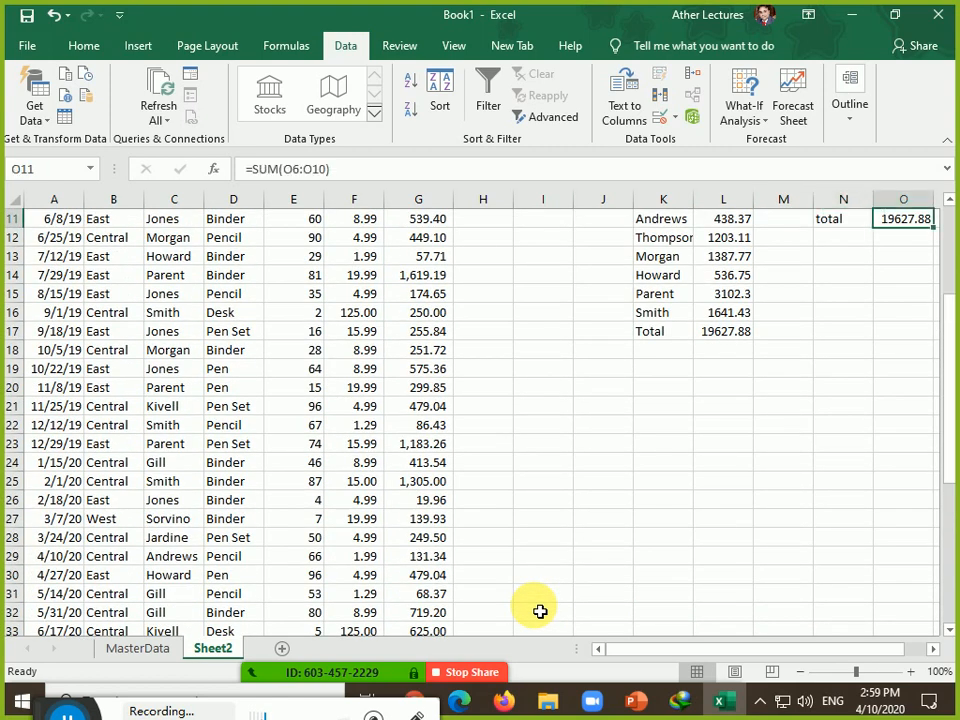
{"action": "key", "text": "Up"}
{"action": "key", "text": "Right"}
{"action": "key", "text": "Up"}
{"action": "key", "text": "Up"}
{"action": "key", "text": "Up"}
{"action": "key", "text": "Up"}
{"action": "key", "text": "Up"}
{"action": "key", "text": "Up"}
{"action": "key", "text": "Up"}
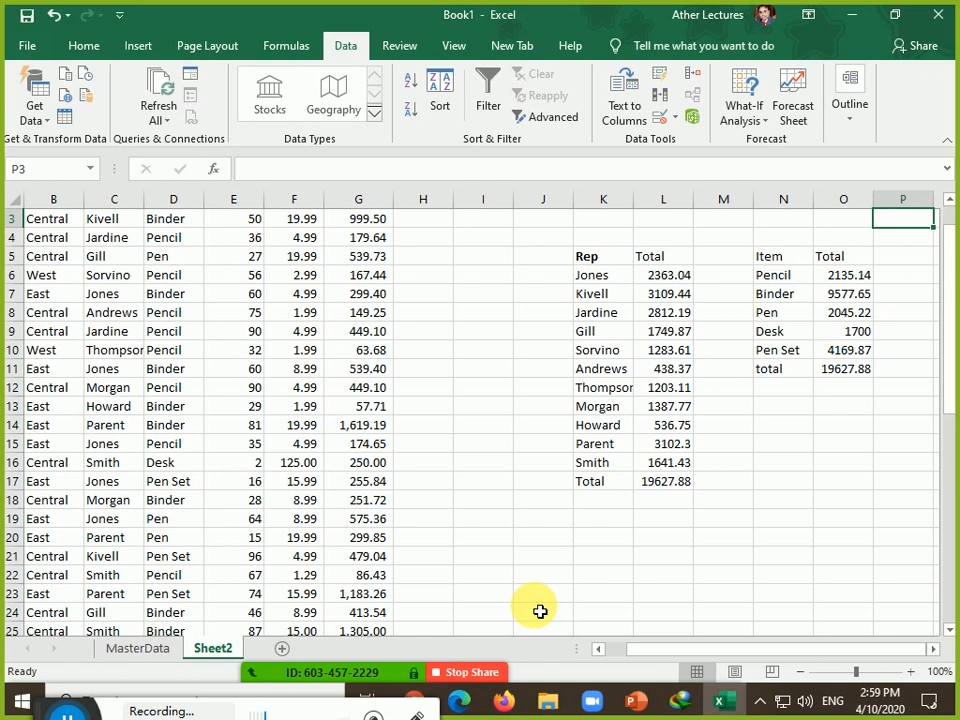
Review the source table's header row A1:G1 and the Rep and Item summary headings in row 5.
{"action": "key", "text": "ctrl+Left"}
{"action": "key", "text": "ctrl+Left"}
{"action": "key", "text": "ctrl+Up"}
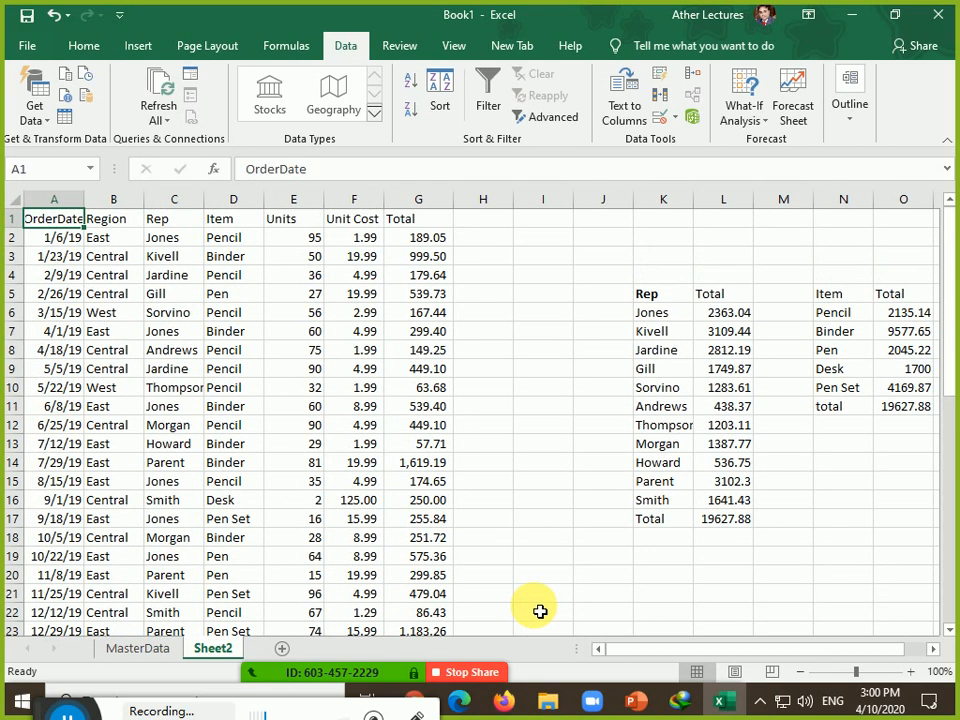
{"action": "key", "text": "shift+Right"}
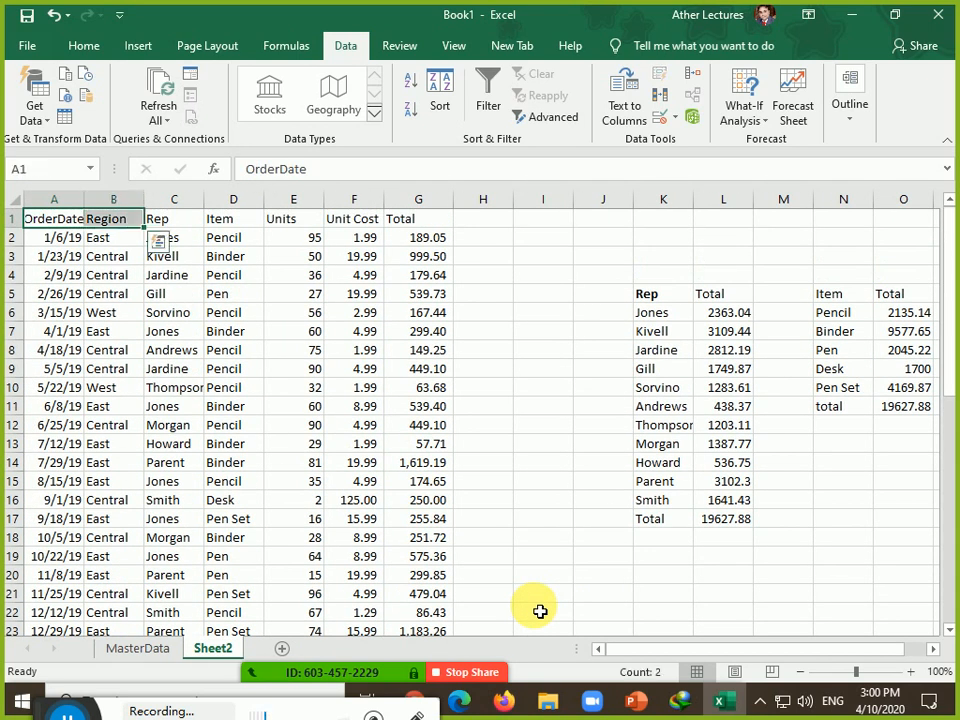
{"action": "key", "text": "ctrl+shift+Right"}
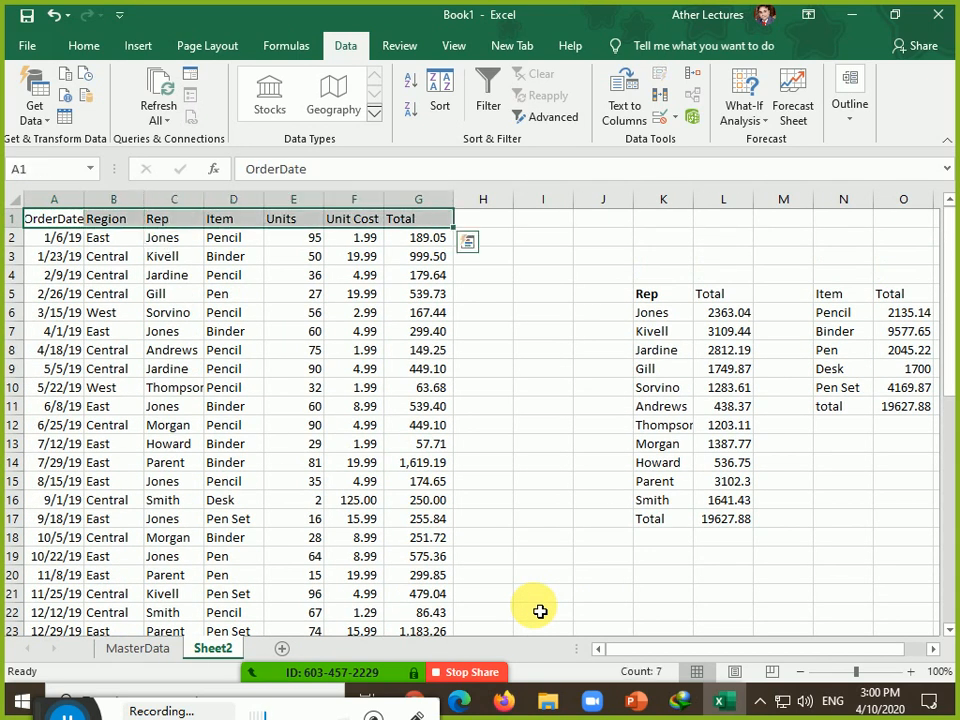
{"action": "key", "text": "Right"}
{"action": "key", "text": "Right"}
{"action": "key", "text": "Right"}
{"action": "key", "text": "Right"}
{"action": "key", "text": "Right"}
{"action": "key", "text": "Right"}
{"action": "key", "text": "Right"}
{"action": "key", "text": "Right"}
{"action": "key", "text": "Right"}
{"action": "key", "text": "Down"}
{"action": "key", "text": "Down"}
{"action": "key", "text": "Down"}
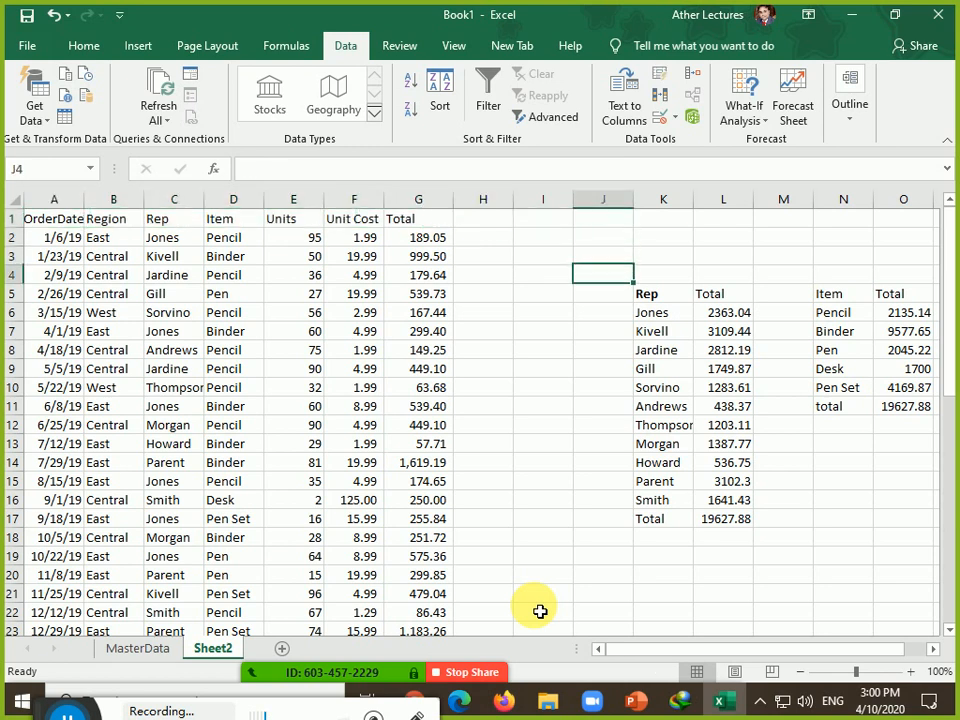
{"action": "key", "text": "Down"}
{"action": "key", "text": "Right"}
{"action": "key", "text": "Right"}
{"action": "key", "text": "Right"}
{"action": "key", "text": "Right"}
{"action": "key", "text": "Right"}
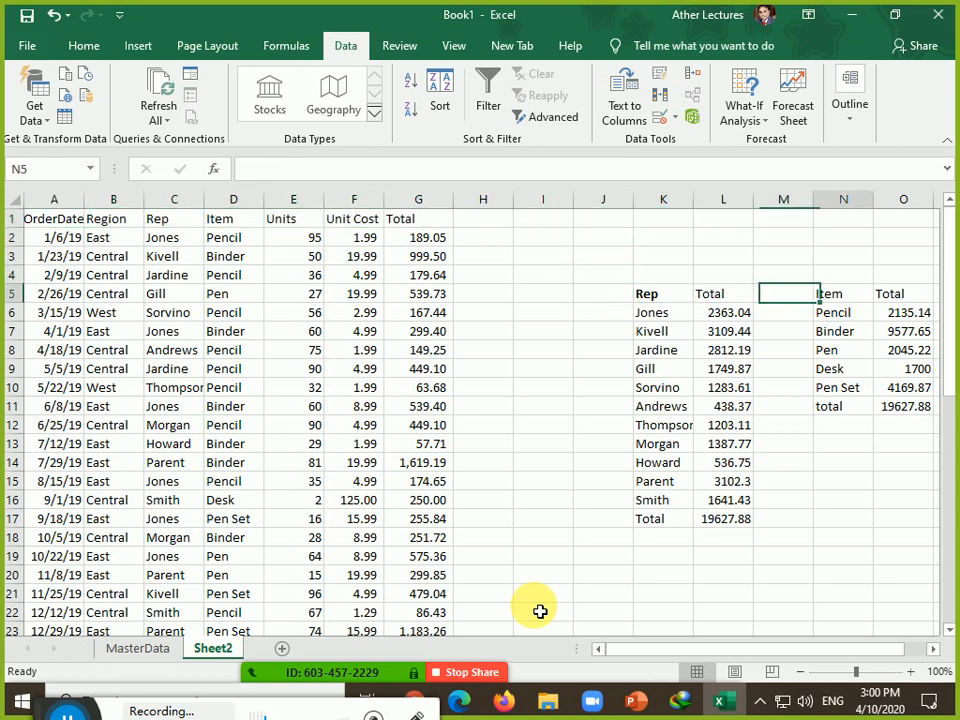
{"action": "key", "text": "Right"}
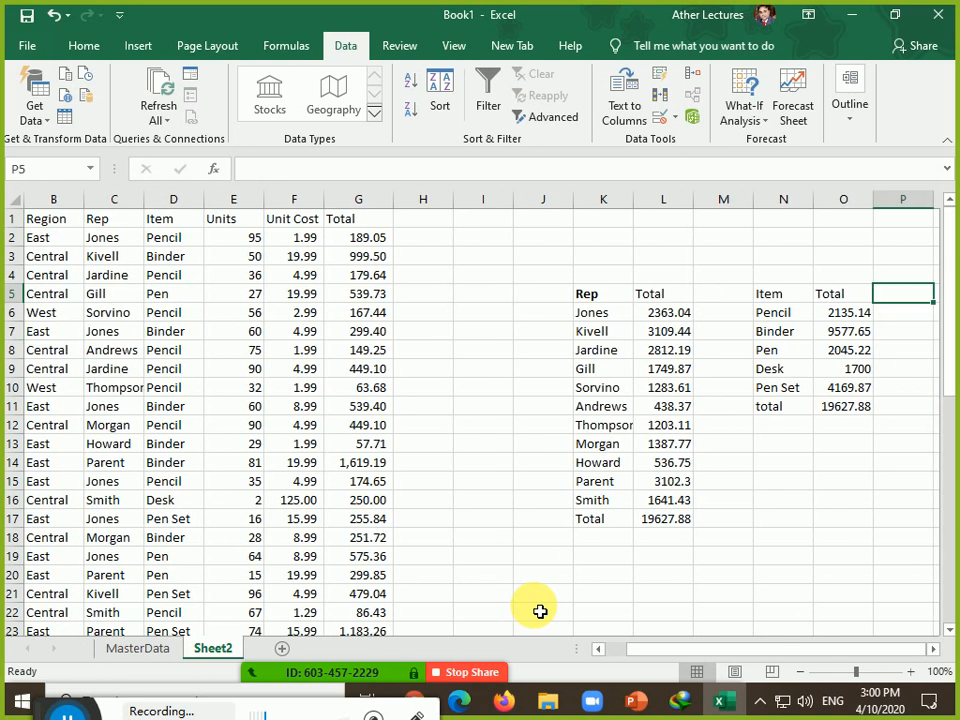
{"action": "key", "text": "Left"}
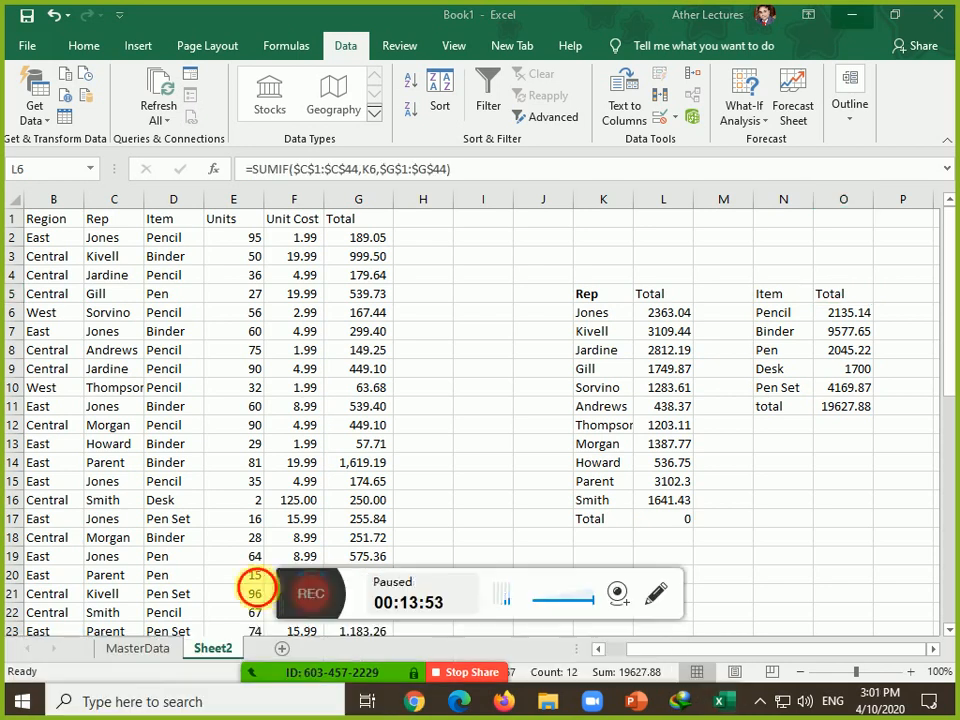
{"action": "left_click_drag", "start_coordinate": [253, 643], "coordinate": [17, 703]}
{"action": "key", "text": "Return"}
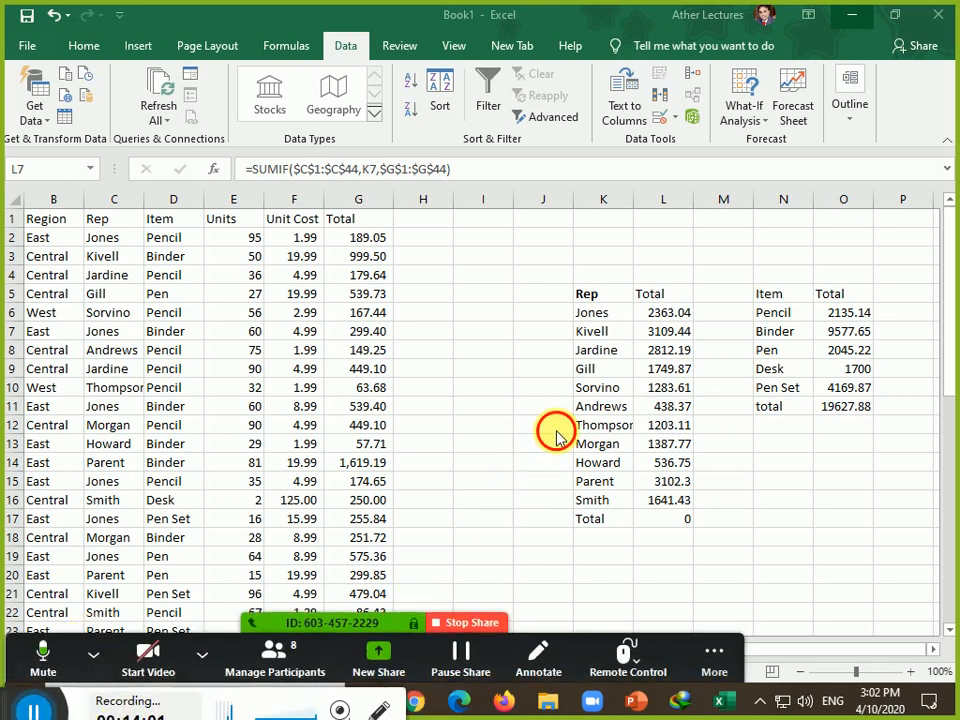
{"action": "left_click", "coordinate": [604, 300]}
{"action": "left_click", "coordinate": [296, 460]}
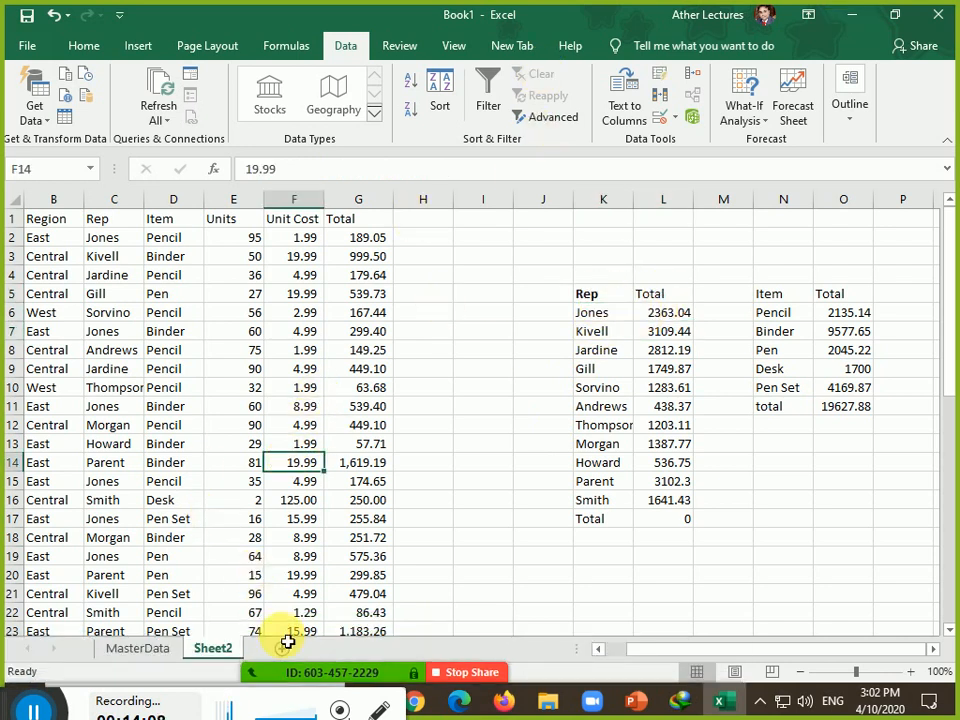
Add a new sheet, Sheet3, and link its cell B2 to the Rep heading in Sheet2!K5.
{"action": "left_click", "coordinate": [283, 650]}
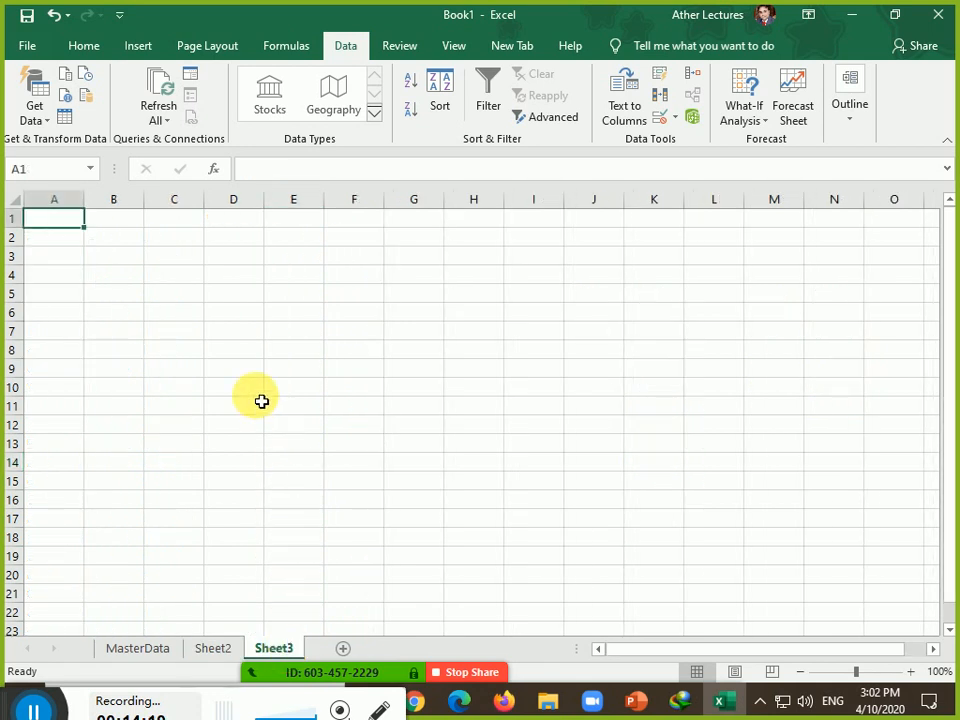
{"action": "left_click", "coordinate": [107, 239]}
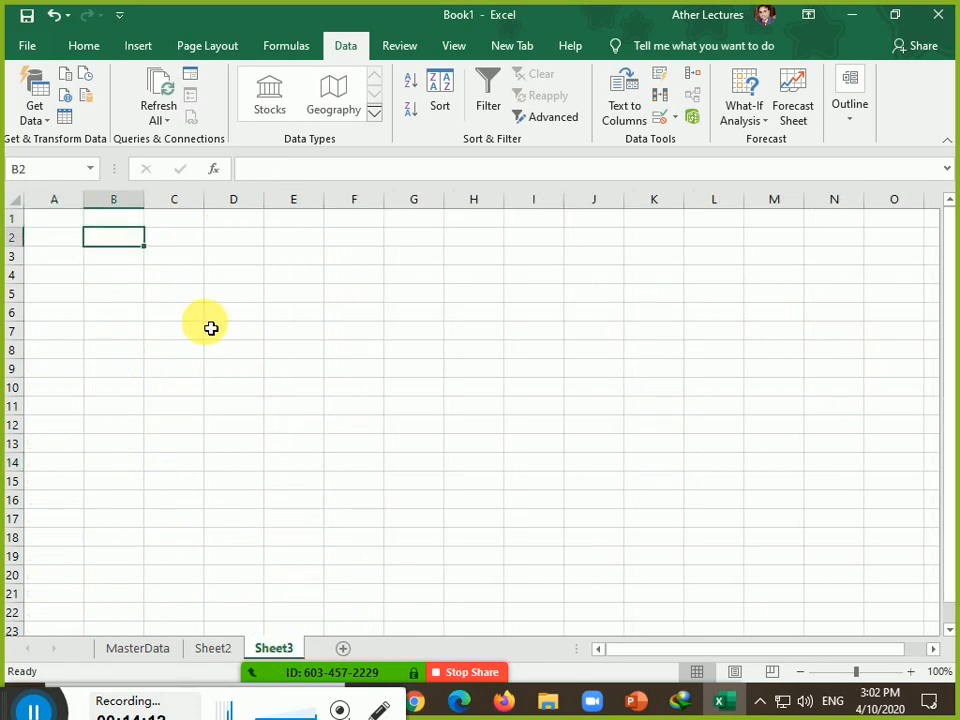
{"action": "type", "text": "="}
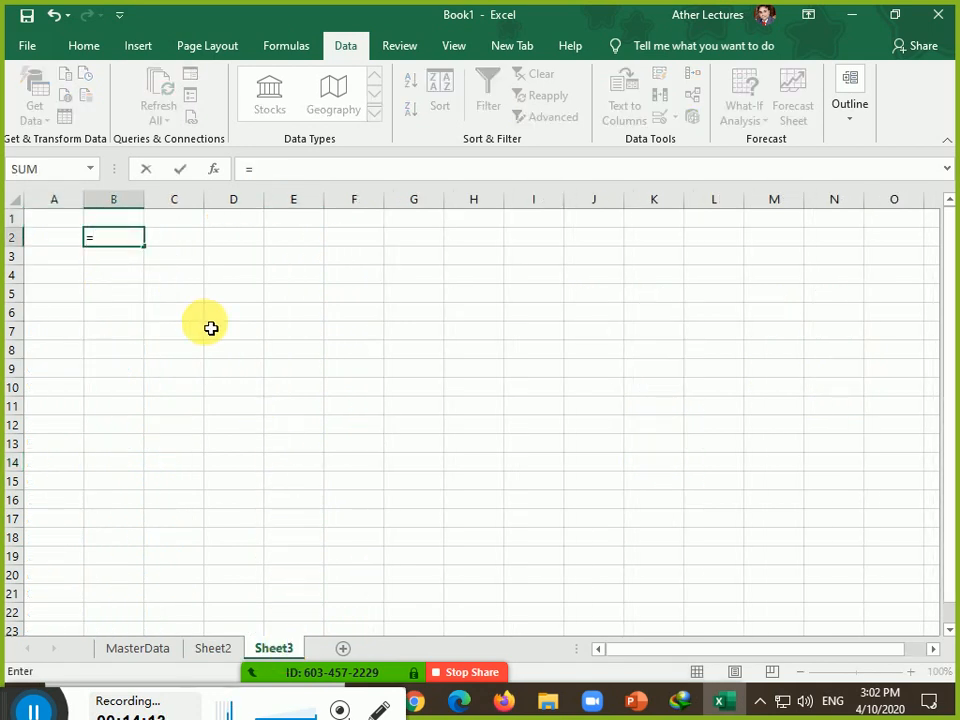
{"action": "left_click", "coordinate": [203, 650]}
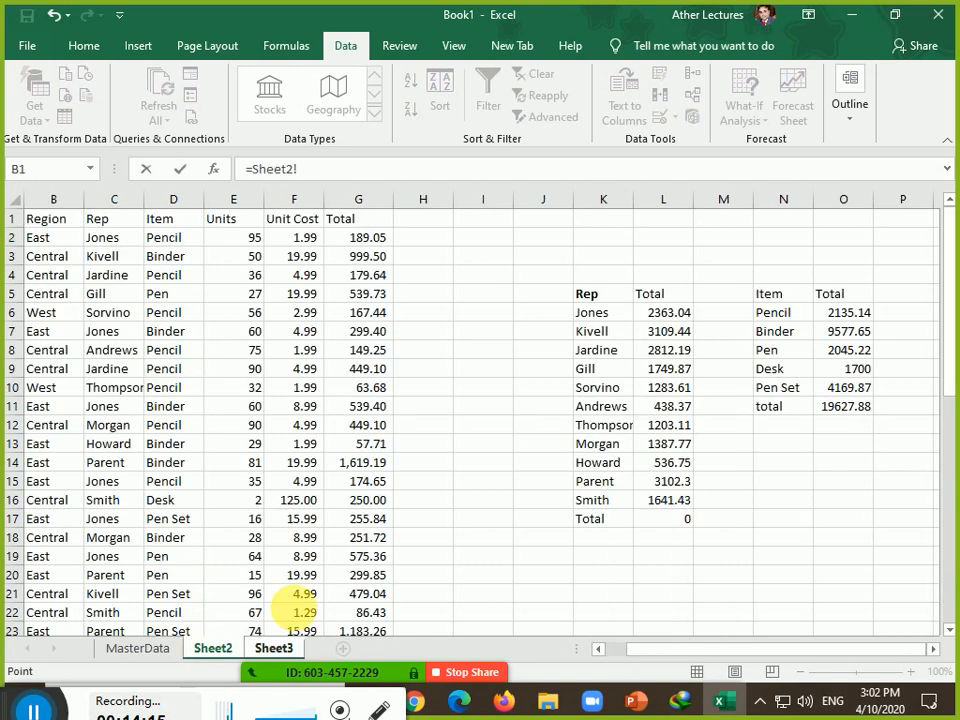
{"action": "left_click", "coordinate": [608, 302]}
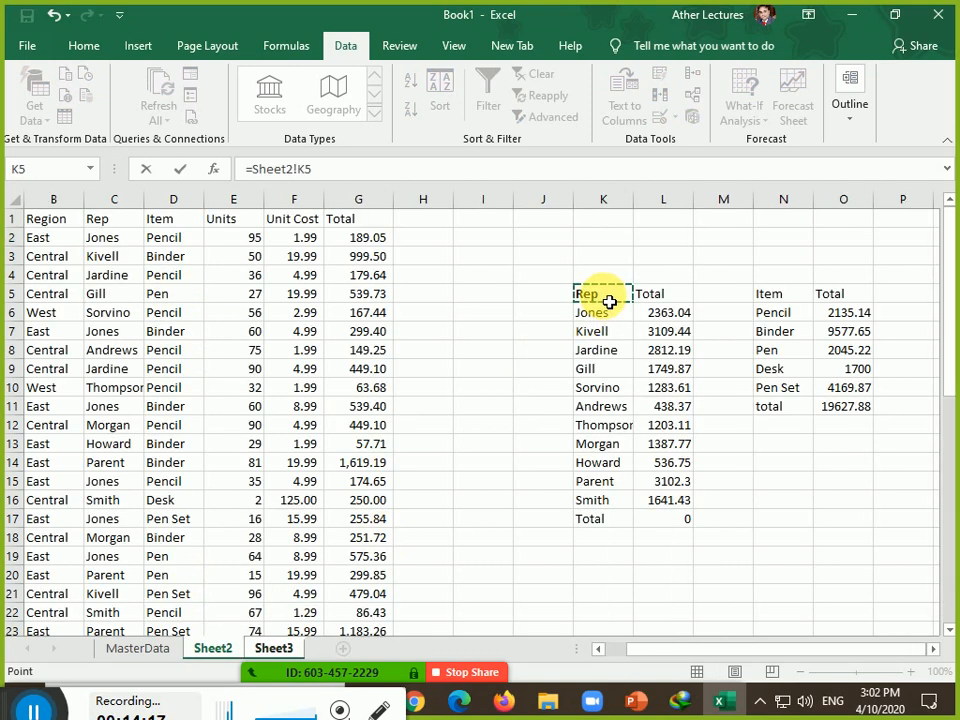
{"action": "key", "text": "Return"}
Fill the linked formula from B2 across to column C and down to row 15 on Sheet3.
{"action": "left_click", "coordinate": [133, 244]}
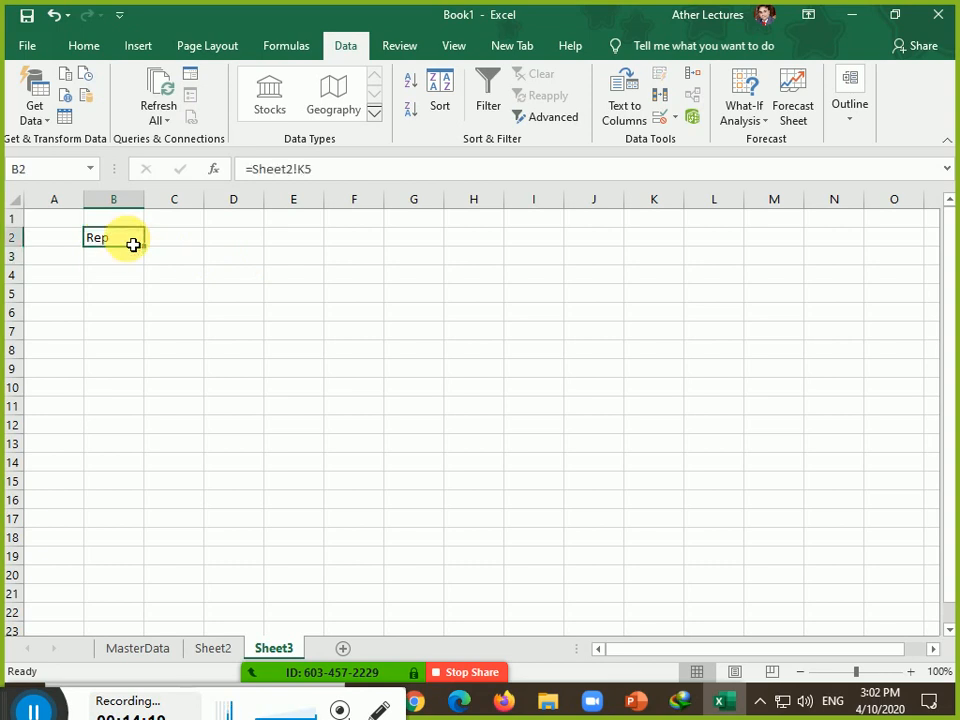
{"action": "left_click_drag", "start_coordinate": [145, 245], "coordinate": [205, 252]}
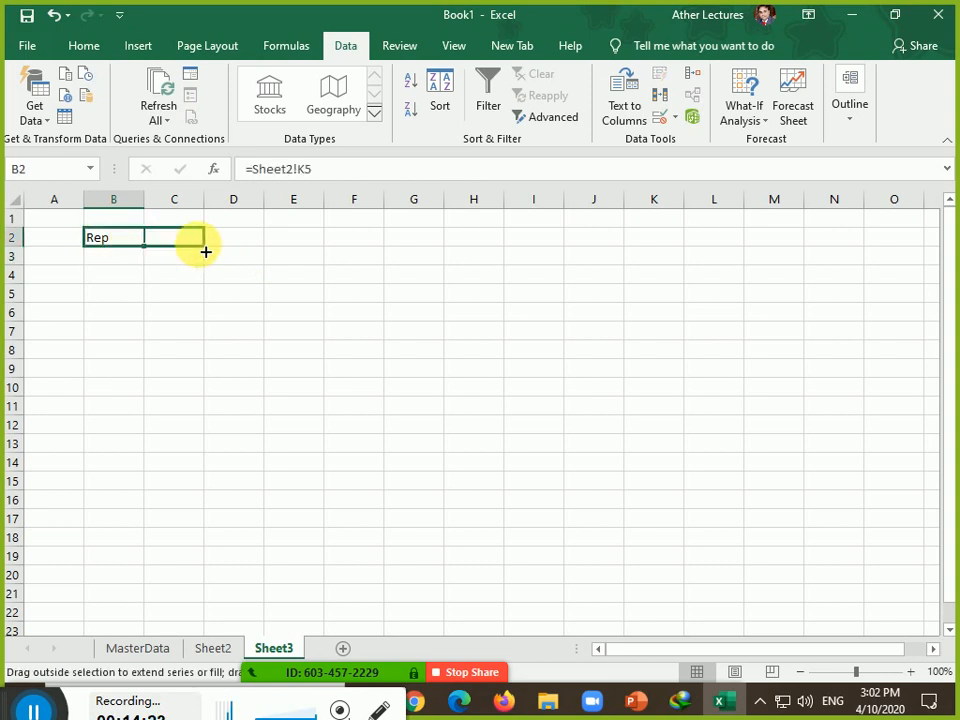
{"action": "left_click_drag", "start_coordinate": [205, 252], "coordinate": [194, 486]}
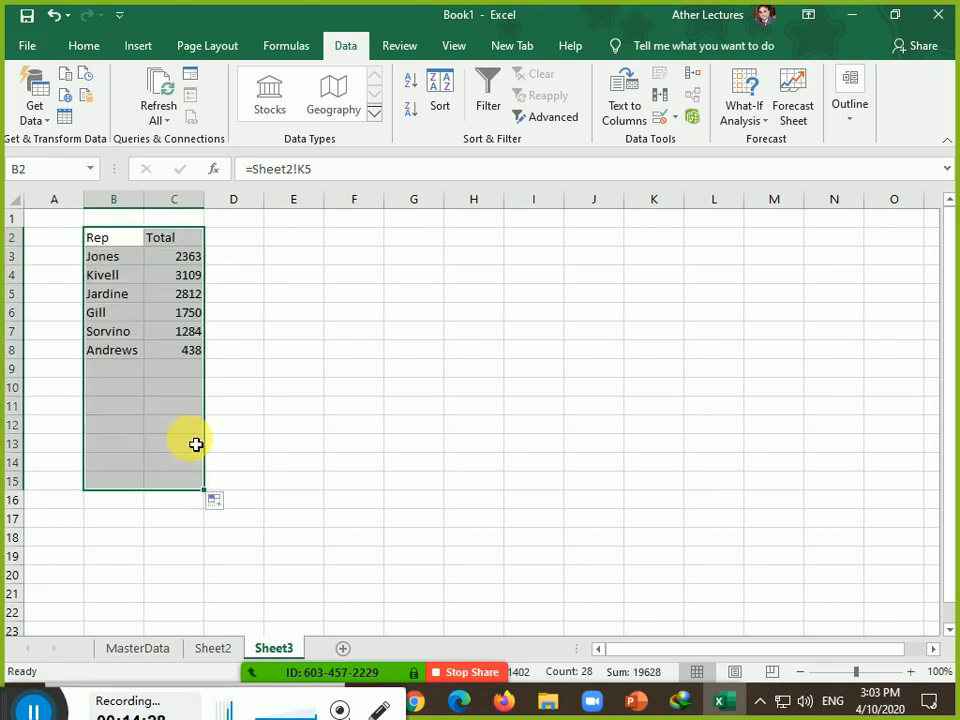
Clear the surplus linked cells B14:C15 below the Rep table, then select the table range B2:C13.
{"action": "left_click_drag", "start_coordinate": [131, 482], "coordinate": [189, 485]}
{"action": "left_click", "coordinate": [125, 462]}
{"action": "left_click_drag", "start_coordinate": [125, 462], "coordinate": [191, 482]}
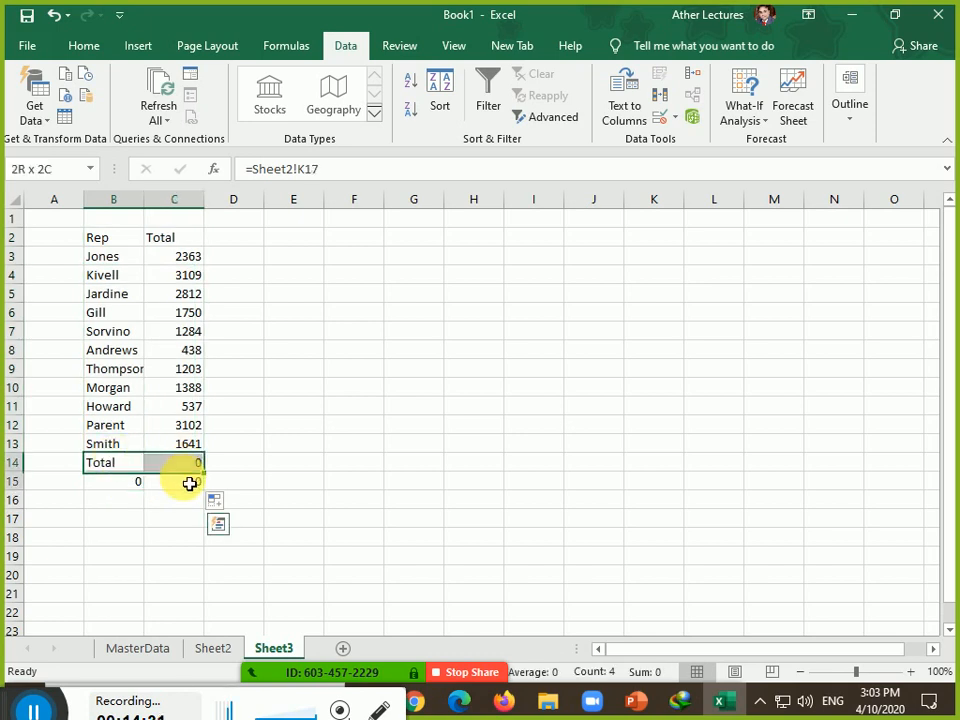
{"action": "key", "text": "Delete"}
{"action": "left_click", "coordinate": [413, 462]}
{"action": "left_click_drag", "start_coordinate": [108, 242], "coordinate": [213, 470]}
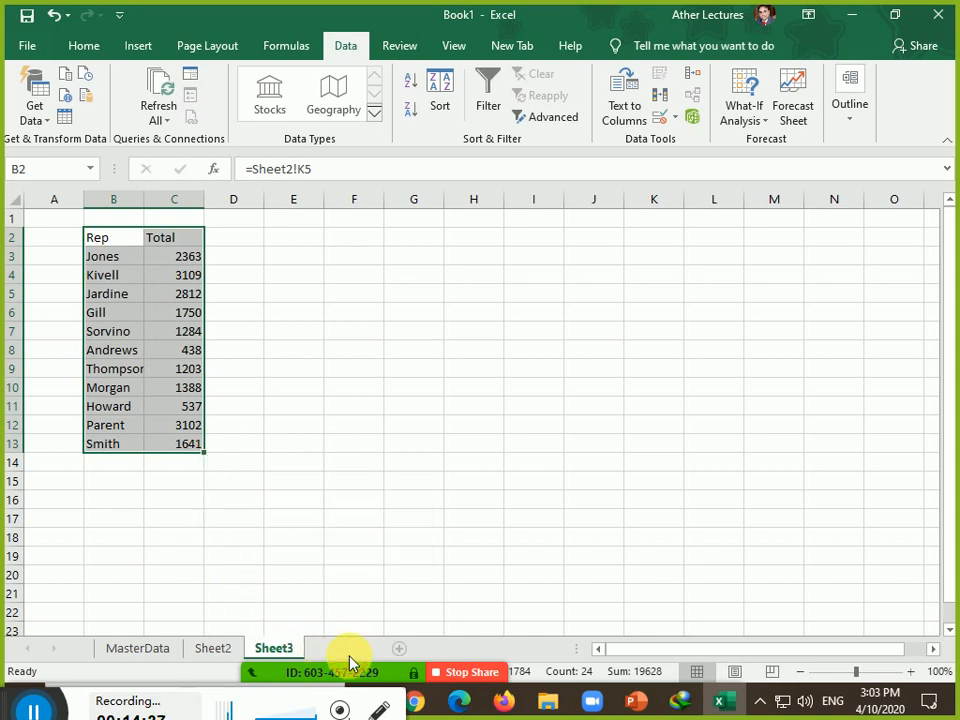
Add another sheet, Sheet4, and link its cell B2 to the Item heading in Sheet2!N5.
{"action": "left_click", "coordinate": [344, 649]}
{"action": "left_click", "coordinate": [121, 237]}
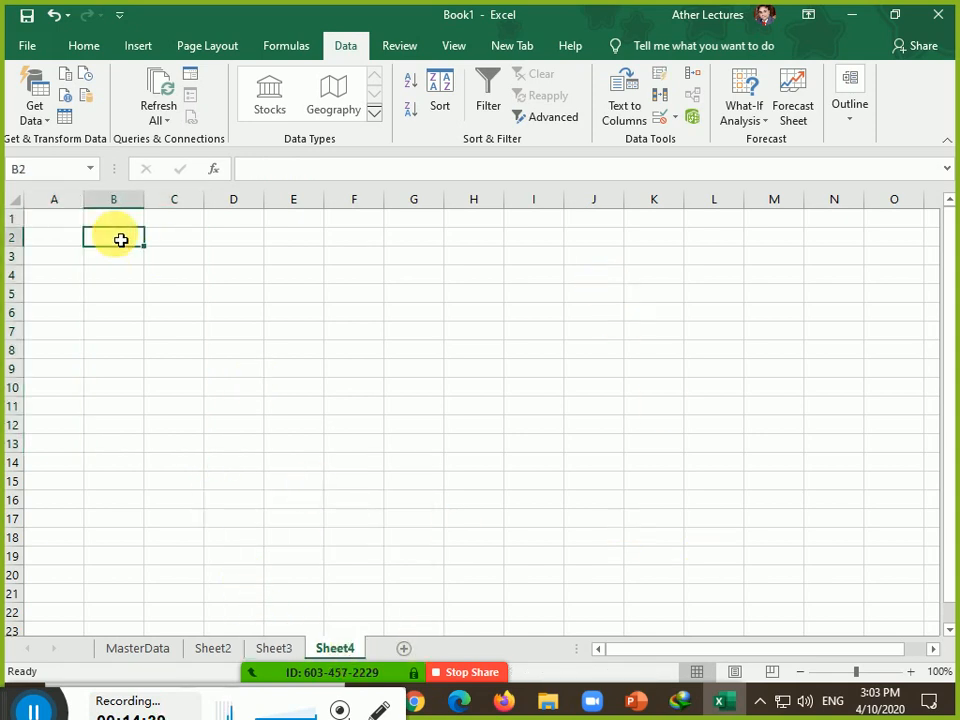
{"action": "type", "text": "="}
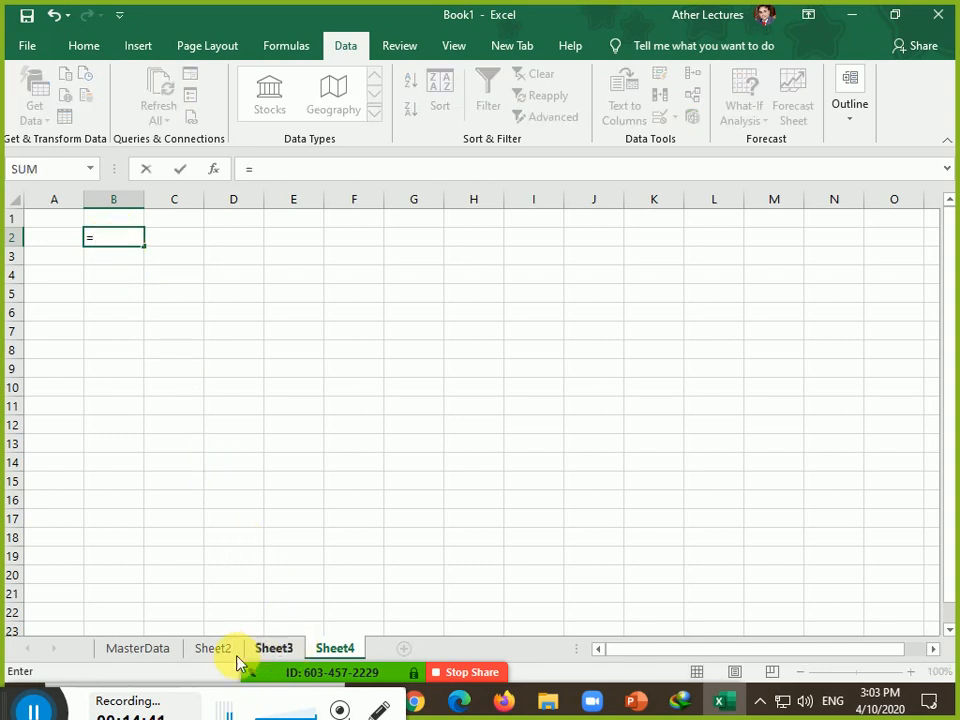
{"action": "left_click", "coordinate": [222, 650]}
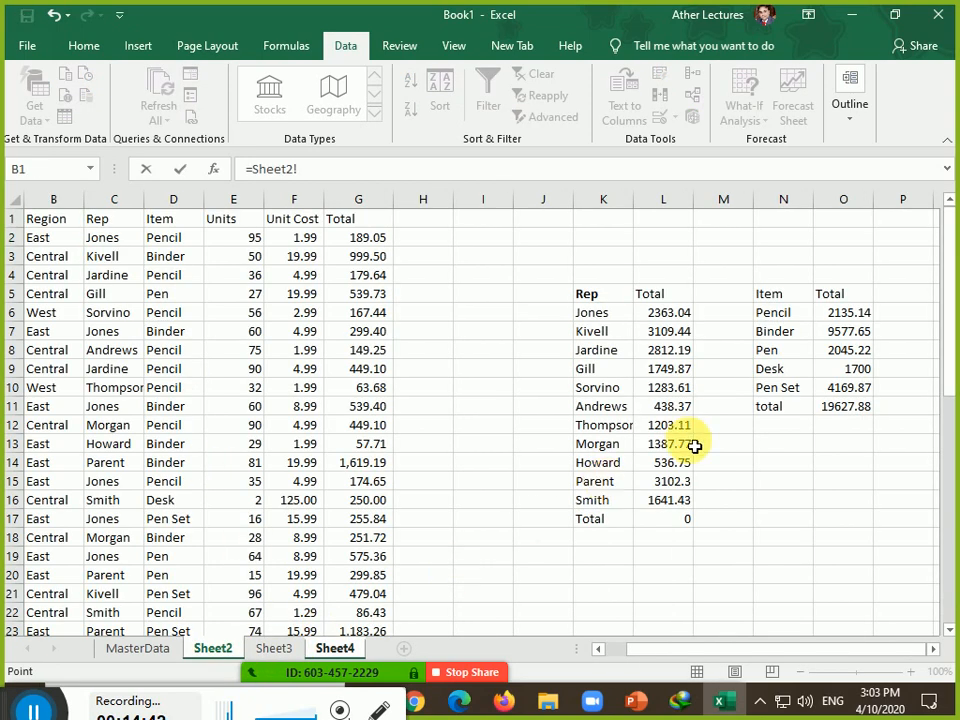
{"action": "left_click", "coordinate": [780, 300]}
{"action": "key", "text": "Return"}
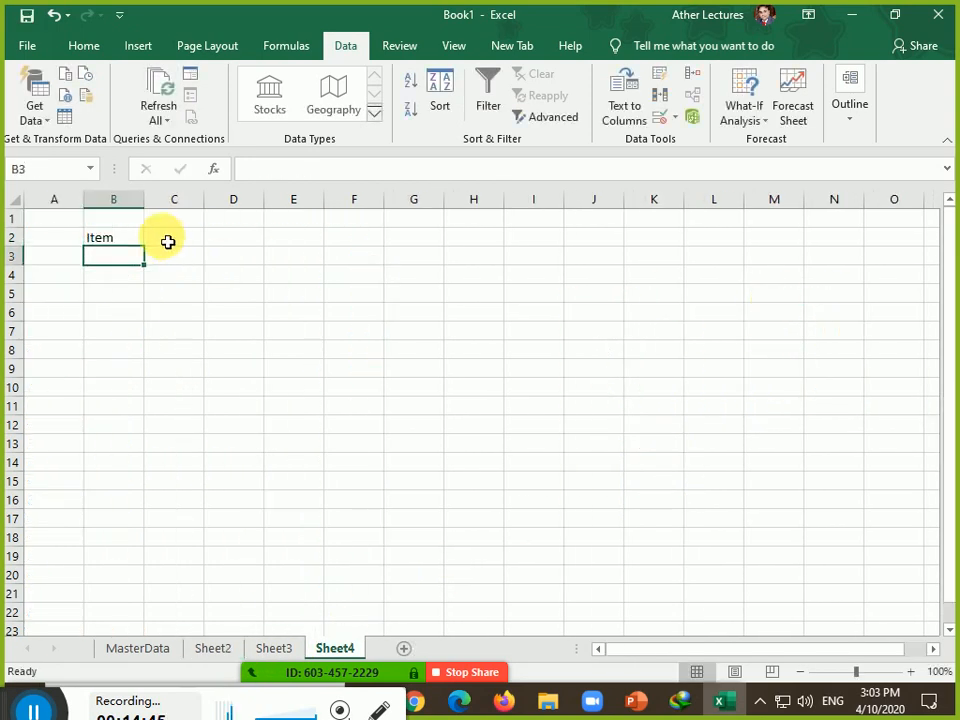
Fill the linked formula from B2 across to column C and down to row 10 on Sheet4.
{"action": "left_click", "coordinate": [118, 250]}
{"action": "left_click_drag", "start_coordinate": [150, 255], "coordinate": [210, 255]}
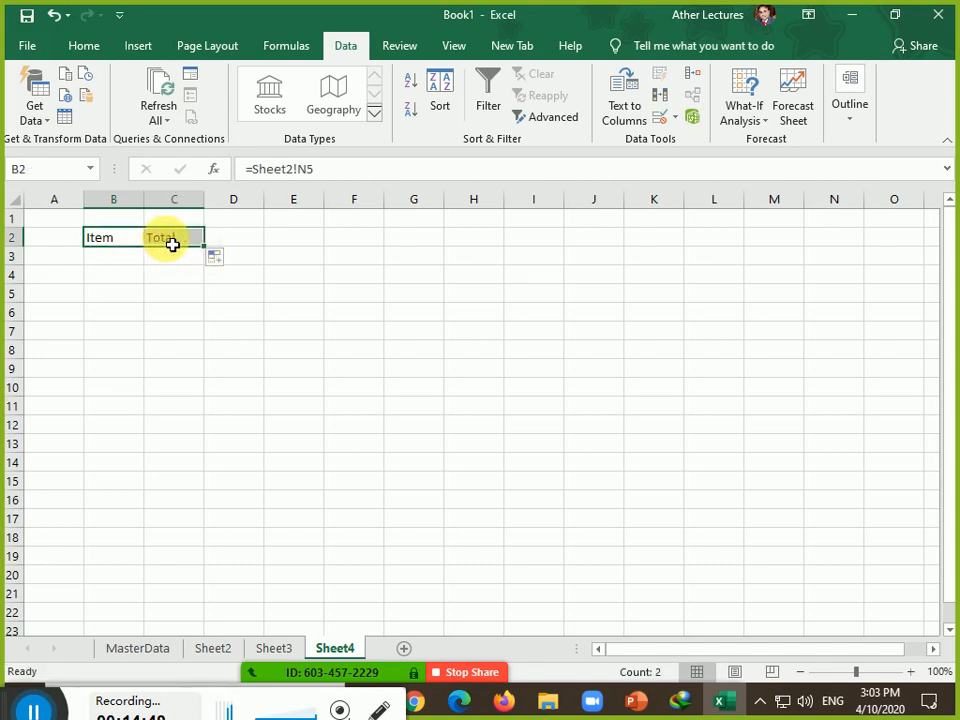
{"action": "left_click", "coordinate": [171, 242]}
{"action": "left_click_drag", "start_coordinate": [143, 240], "coordinate": [214, 399]}
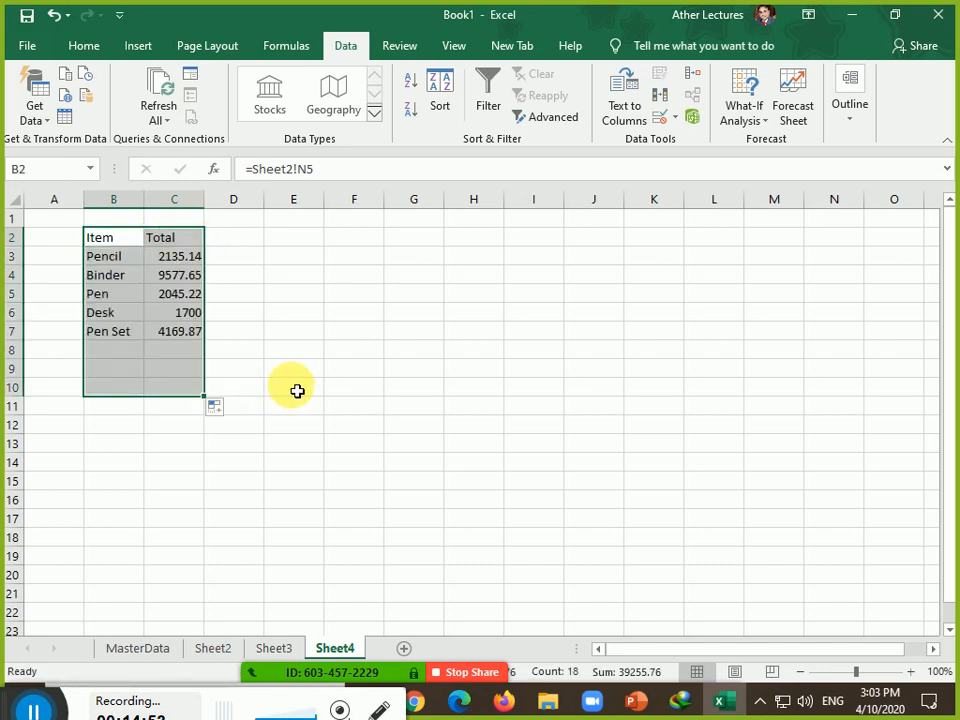
Clear the surplus linked cells below the Pen Set row in the Item table on Sheet4.
{"action": "left_click", "coordinate": [296, 388]}
{"action": "left_click_drag", "start_coordinate": [112, 369], "coordinate": [190, 405]}
{"action": "key", "text": "Delete"}
{"action": "left_click", "coordinate": [413, 425]}
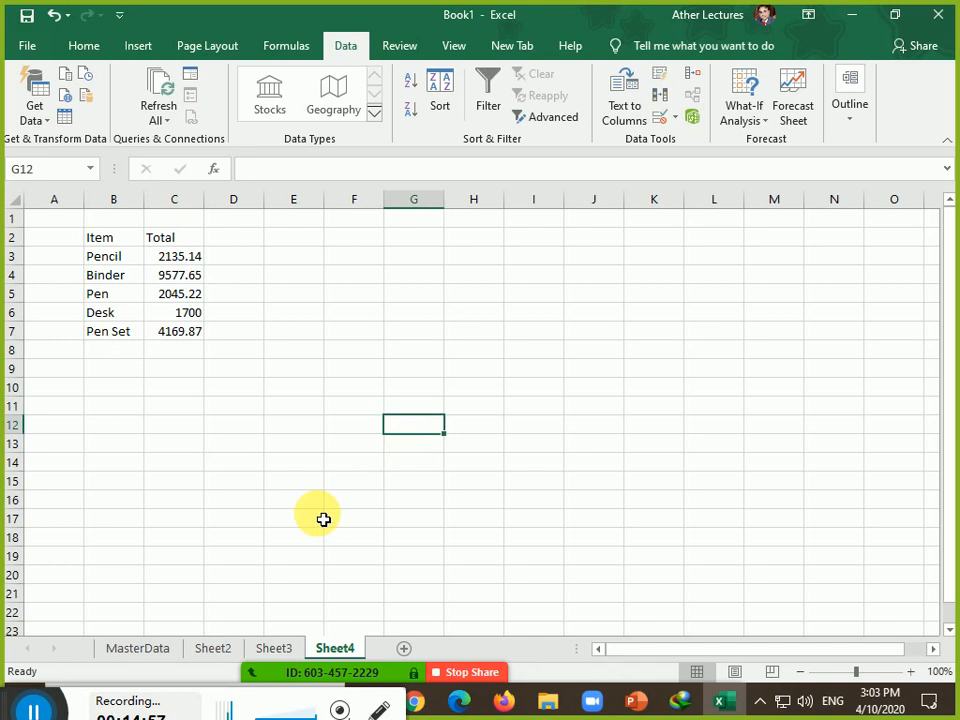
Review the linked Rep table B2:C13 on Sheet3.
{"action": "left_click", "coordinate": [276, 648]}
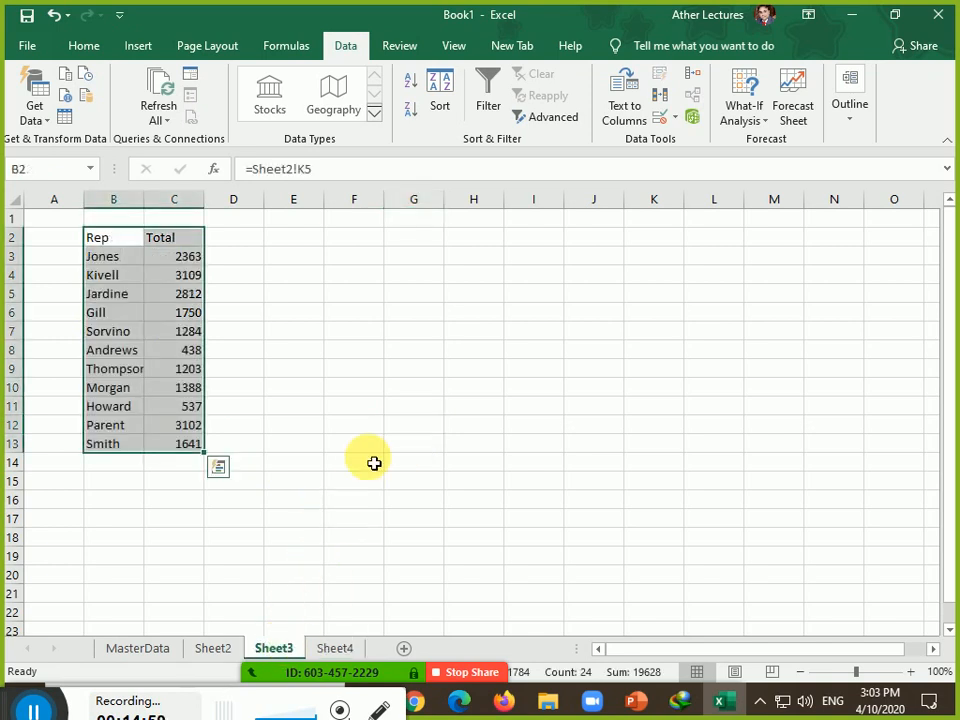
{"action": "left_click", "coordinate": [240, 310]}
{"action": "left_click_drag", "start_coordinate": [113, 240], "coordinate": [189, 445]}
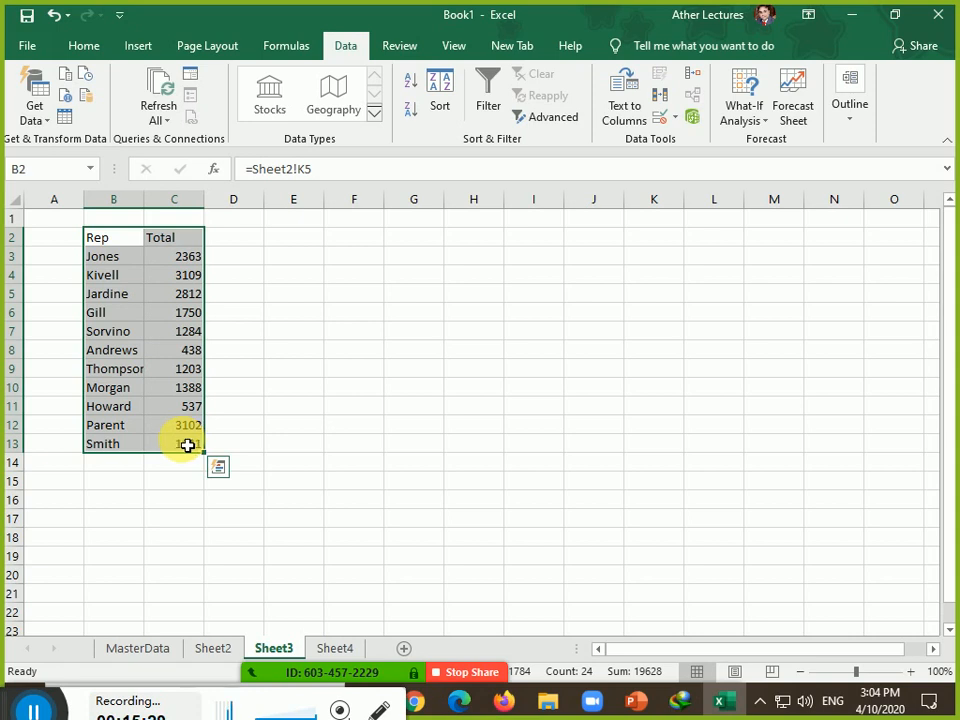
Replace the Rep summary's SUMIF formula in L17 on Sheet2 with an AutoSum of L6:L16.
{"action": "left_click", "coordinate": [213, 657]}
{"action": "left_click_drag", "start_coordinate": [633, 301], "coordinate": [668, 531]}
{"action": "left_click", "coordinate": [668, 529]}
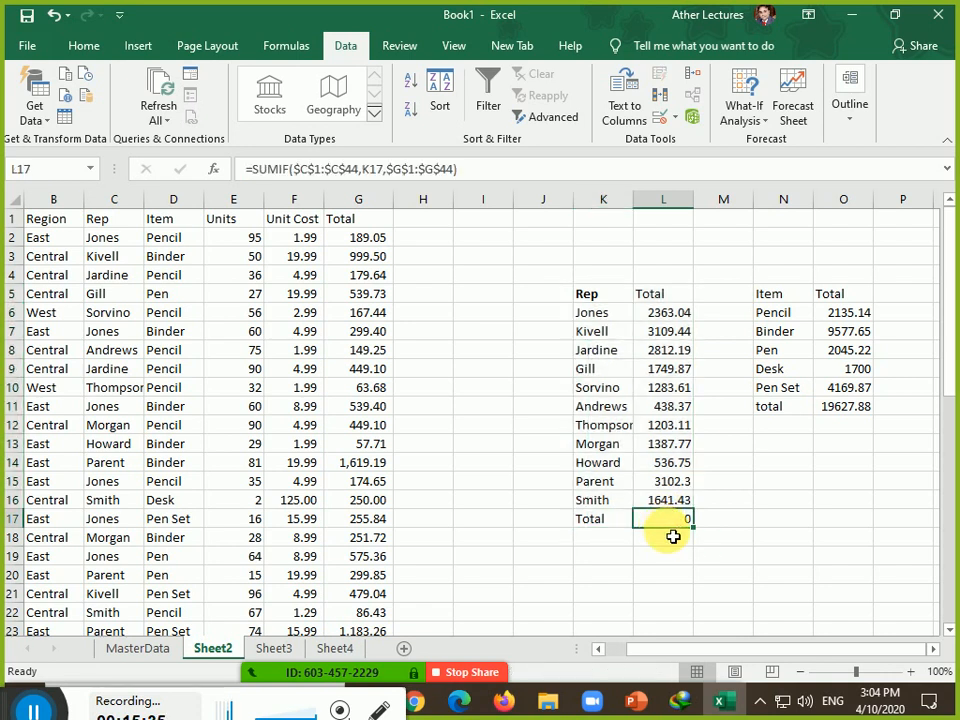
{"action": "key", "text": "alt+equal"}
{"action": "key", "text": "Return"}
{"action": "key", "text": "Up"}
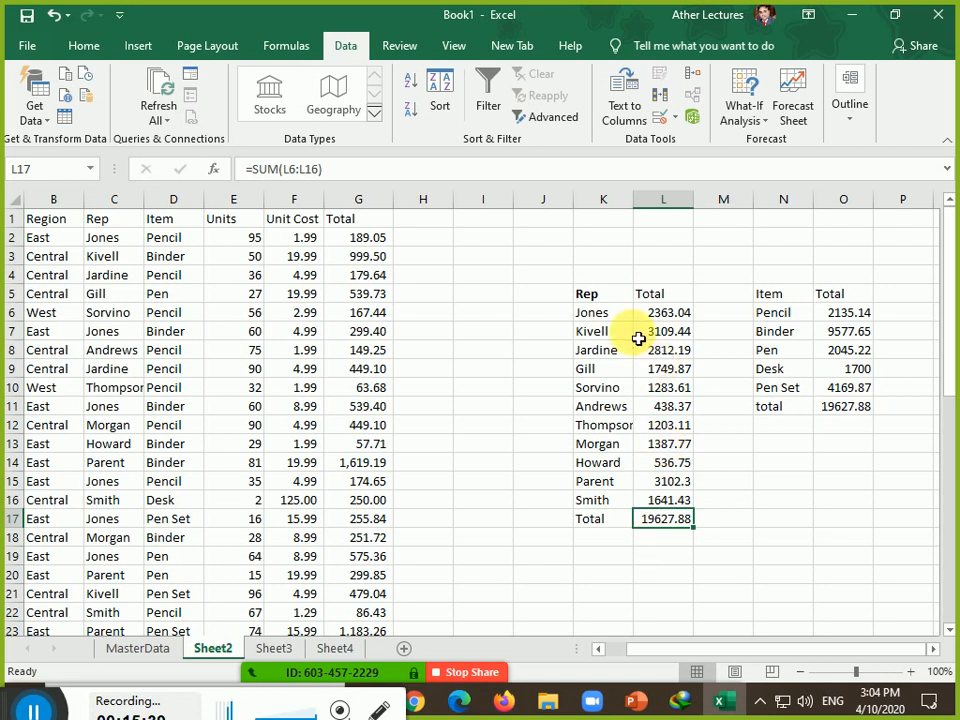
Compare the Rep summary K5:L16 with its linked copy on Sheet3 and bold that copy's headings B2:C2.
{"action": "left_click_drag", "start_coordinate": [619, 298], "coordinate": [684, 504]}
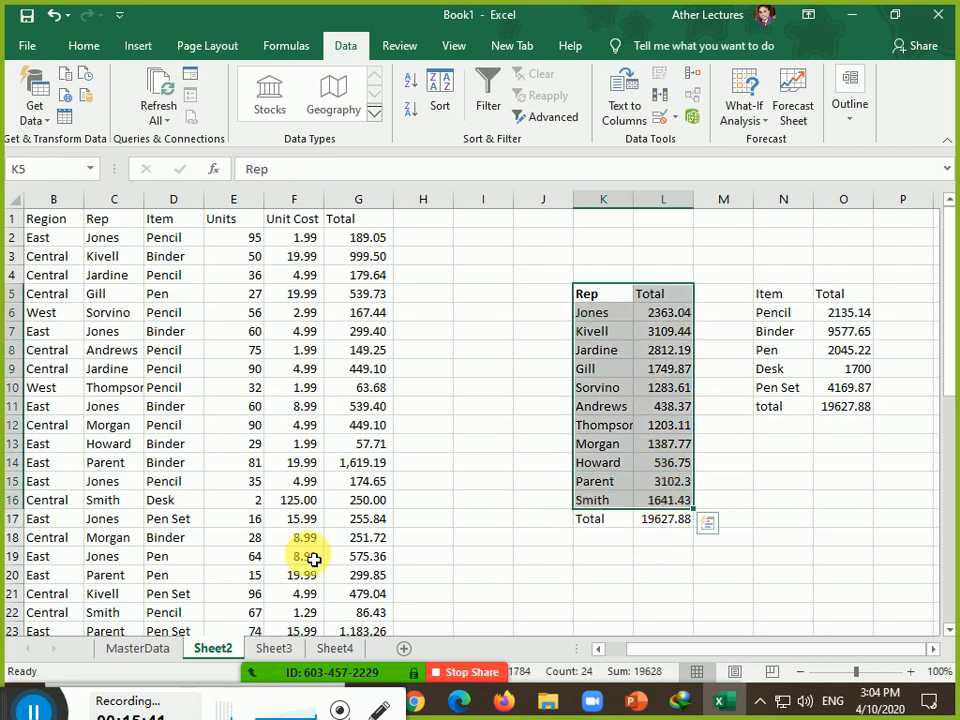
{"action": "left_click", "coordinate": [268, 650]}
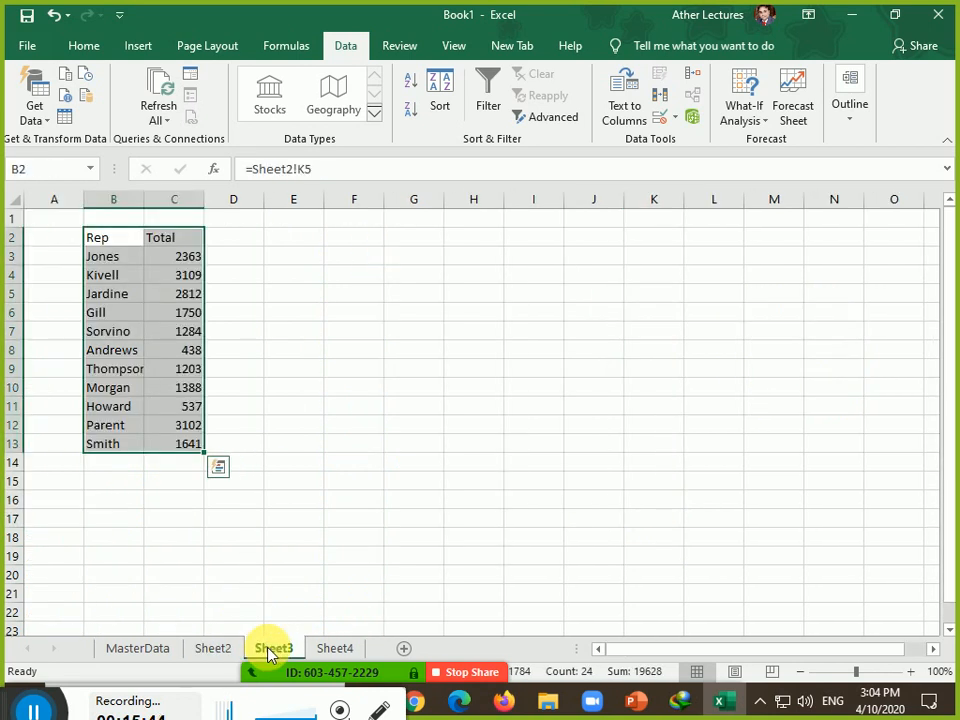
{"action": "left_click", "coordinate": [306, 353]}
{"action": "left_click_drag", "start_coordinate": [137, 242], "coordinate": [167, 242]}
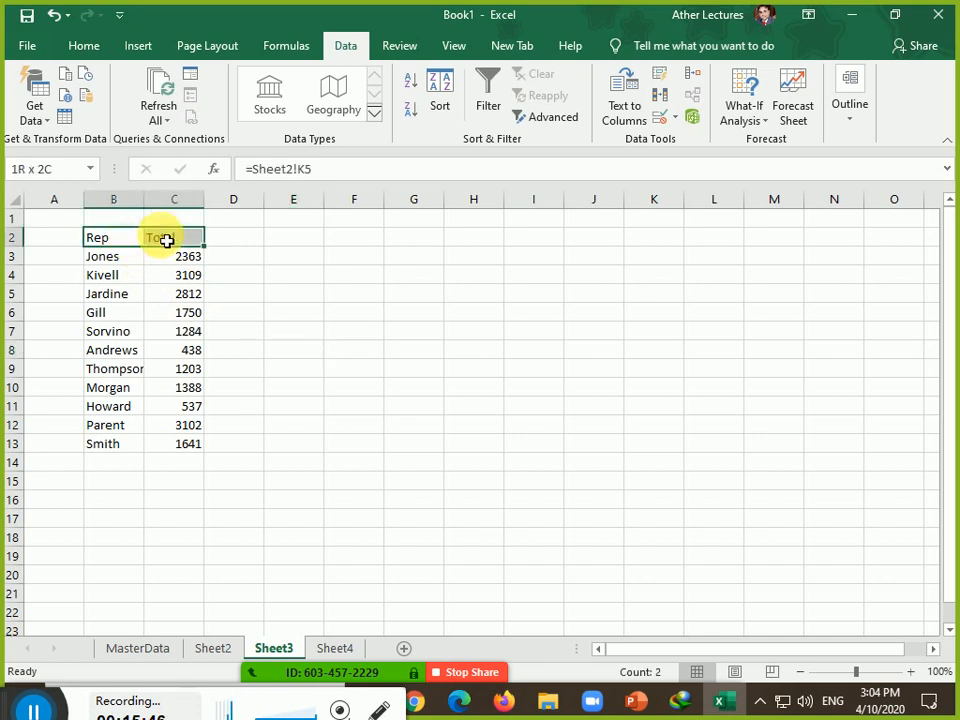
{"action": "left_click", "coordinate": [83, 46]}
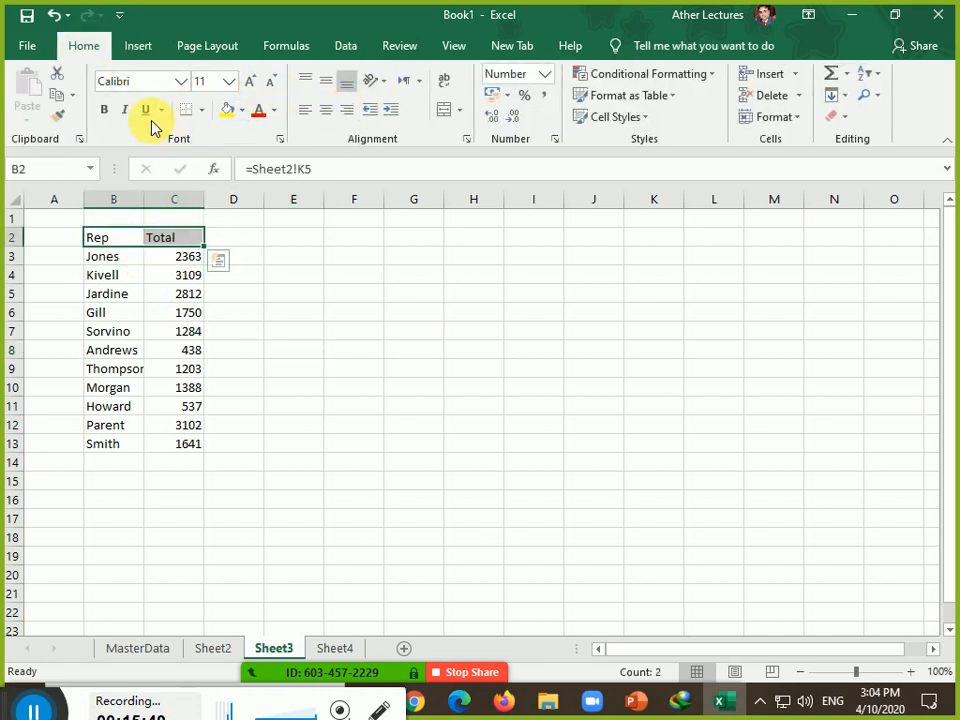
{"action": "left_click", "coordinate": [106, 110]}
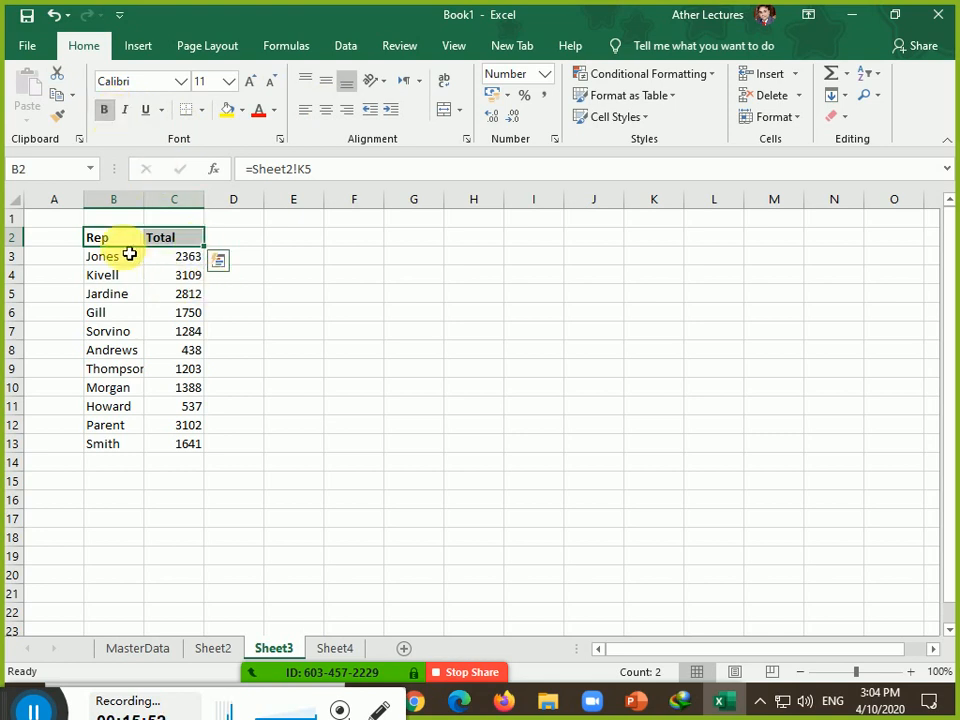
Apply all borders to the Rep table B2:C13 on Sheet3.
{"action": "left_click_drag", "start_coordinate": [125, 243], "coordinate": [194, 447]}
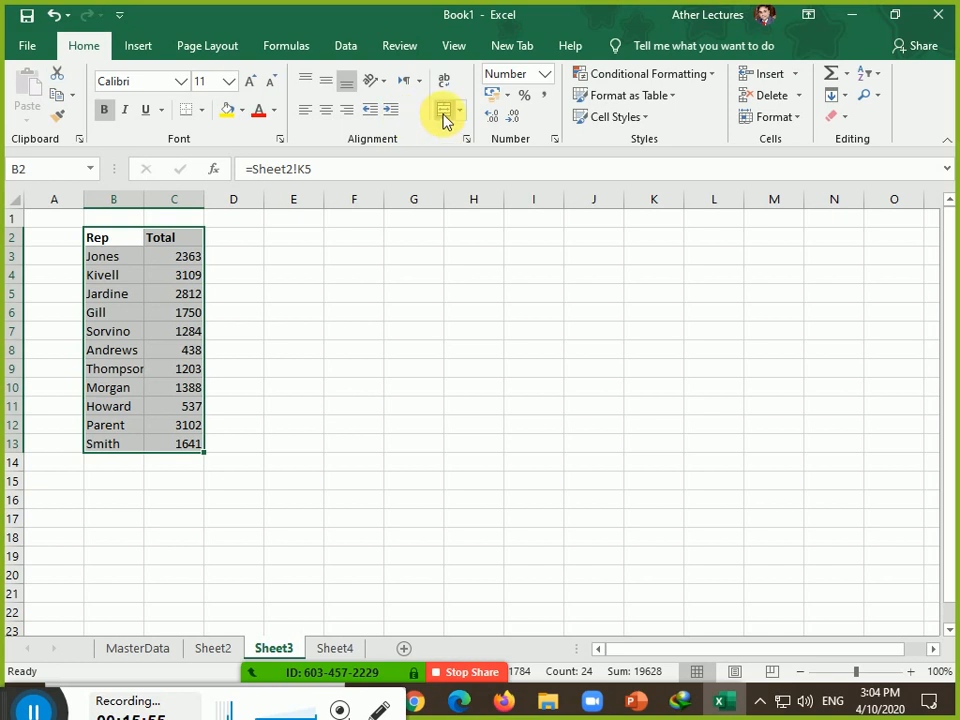
{"action": "left_click", "coordinate": [201, 110]}
{"action": "left_click", "coordinate": [228, 272]}
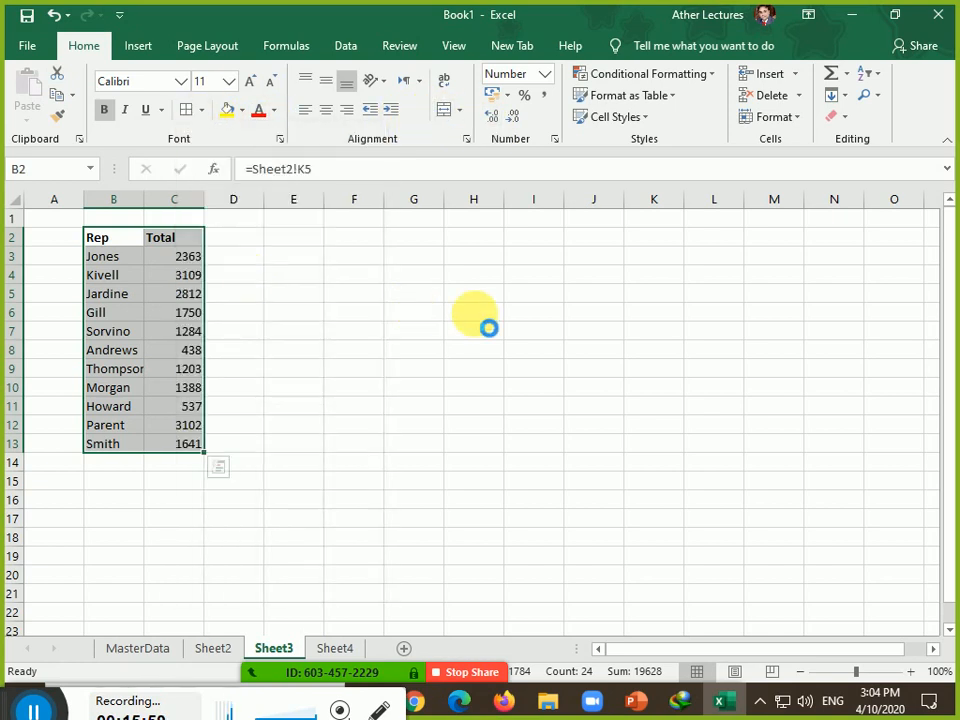
{"action": "left_click", "coordinate": [474, 312]}
{"action": "left_click_drag", "start_coordinate": [107, 242], "coordinate": [172, 450]}
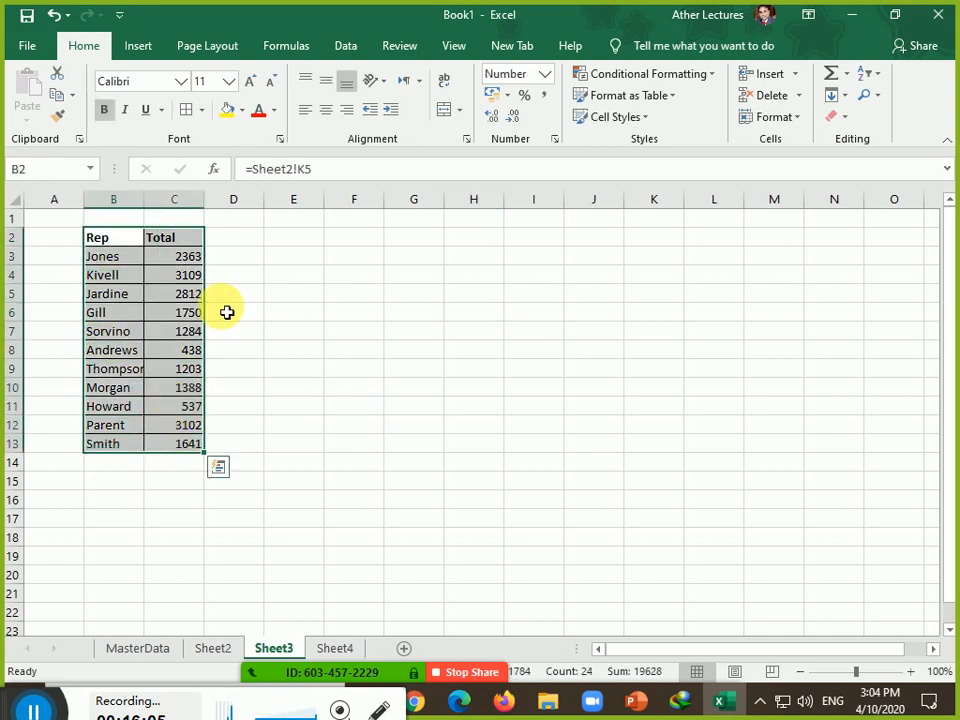
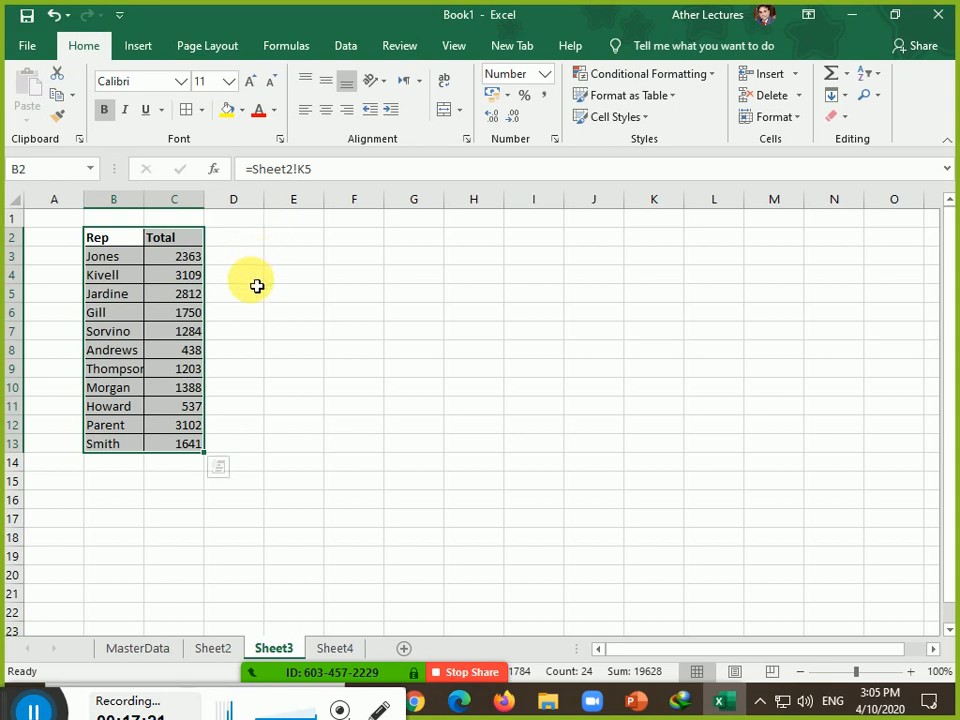
Open the full Insert Chart dialog for the Rep table and examine the recommended chart types.
{"action": "left_click", "coordinate": [257, 285]}
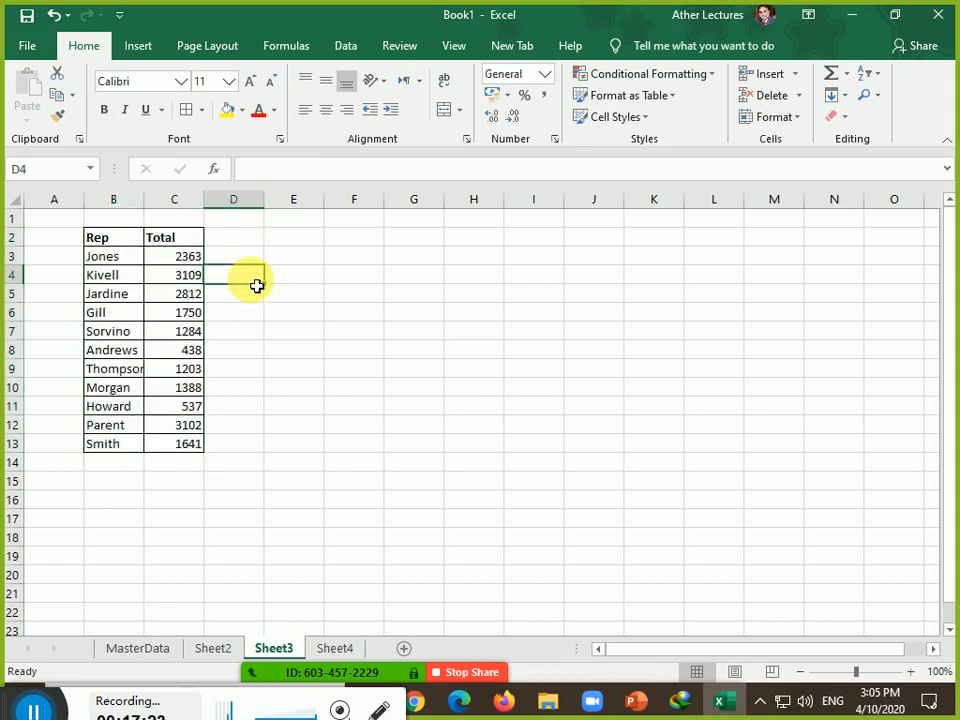
{"action": "left_click", "coordinate": [135, 47]}
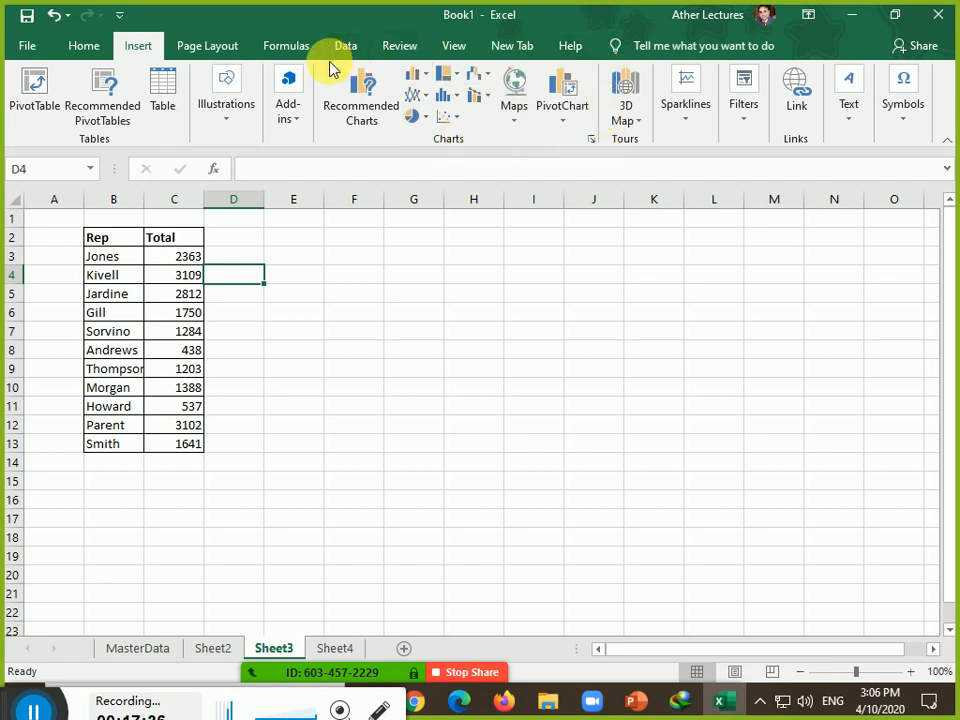
{"action": "left_click", "coordinate": [591, 142]}
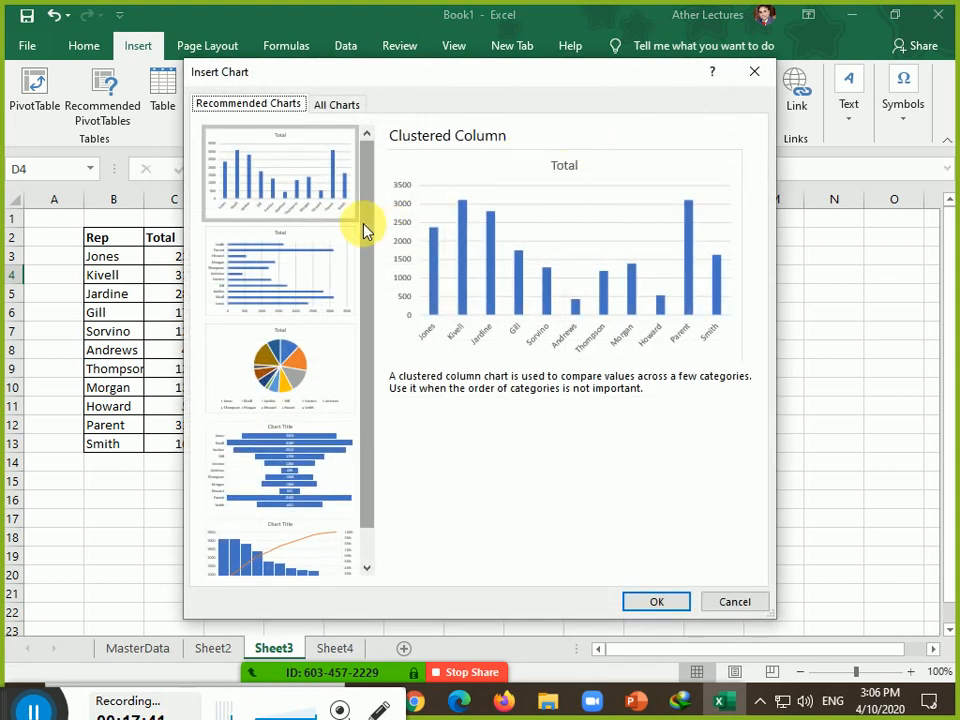
{"action": "left_click_drag", "start_coordinate": [364, 227], "coordinate": [376, 188]}
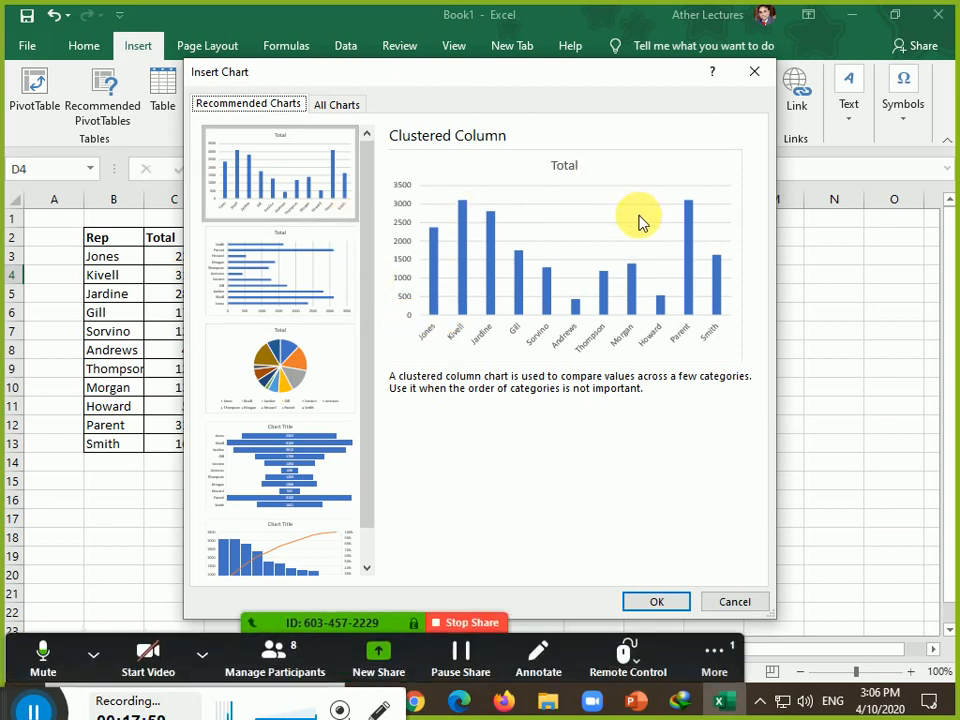
Check the latest message in the Zoom group chat and minimize the chat window.
{"action": "left_click", "coordinate": [714, 655]}
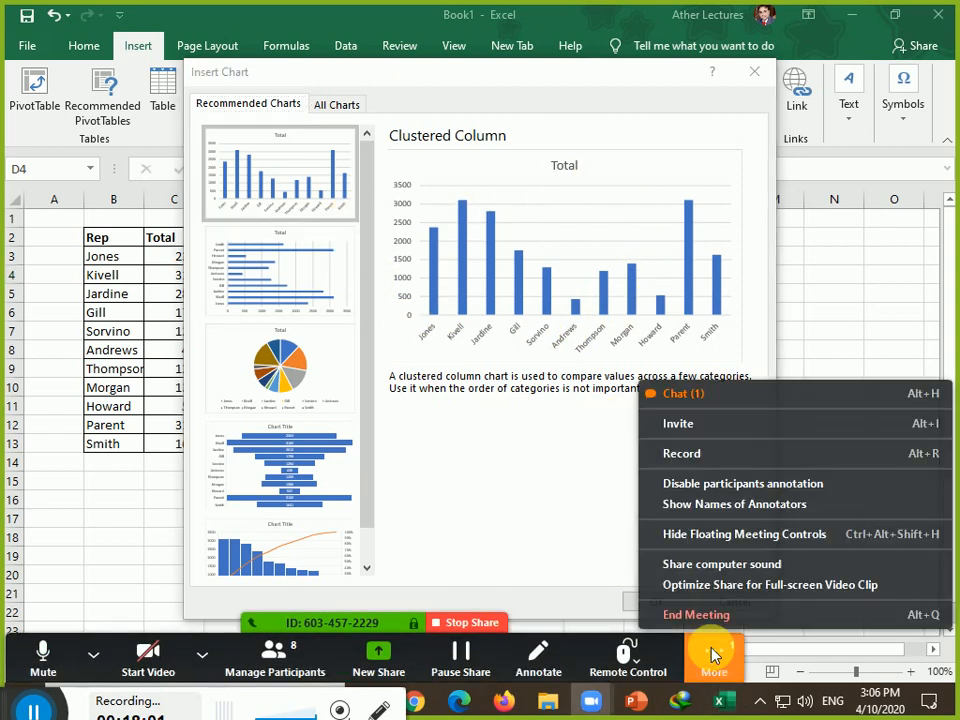
{"action": "left_click", "coordinate": [735, 397]}
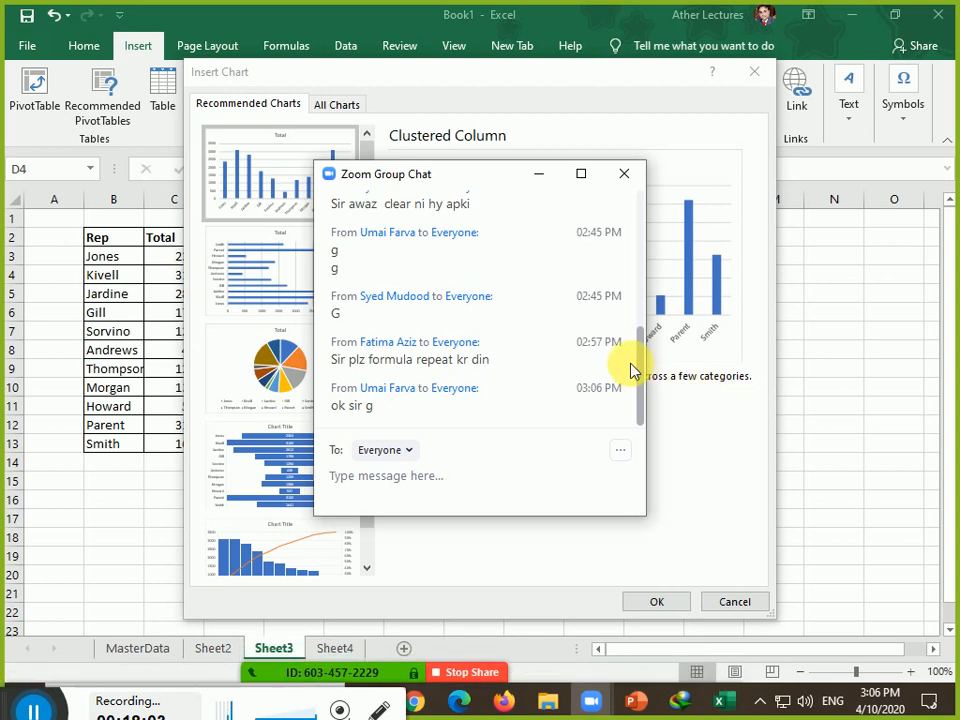
{"action": "left_click", "coordinate": [541, 180]}
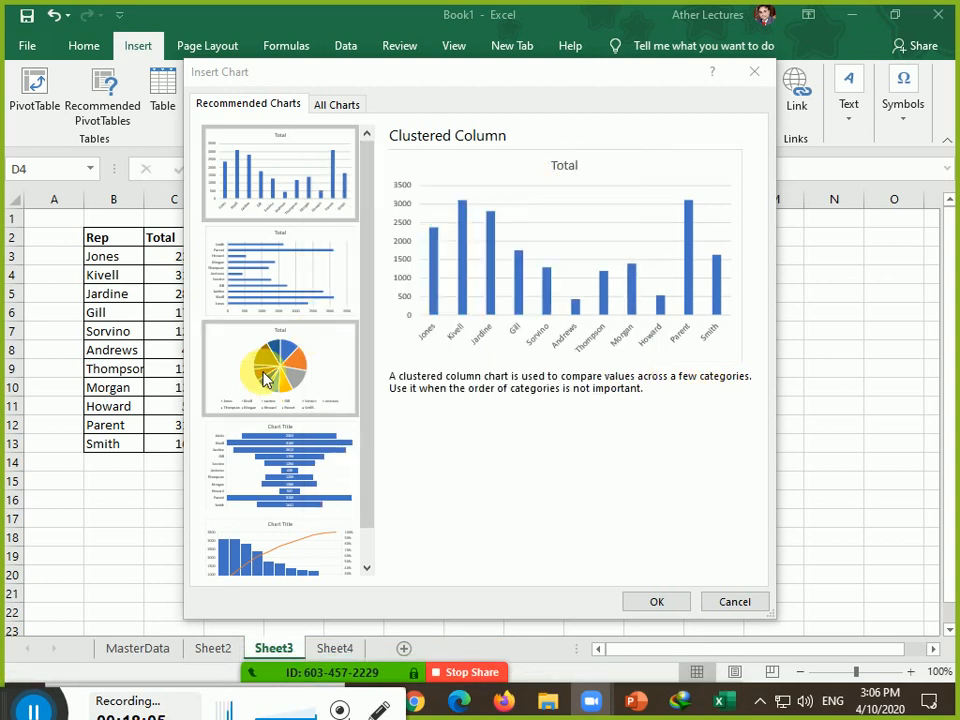
Preview the recommended Clustered Bar, Pie, Funnel, Pareto and Clustered Column charts for the Rep table and compare their descriptions.
{"action": "left_click", "coordinate": [236, 299]}
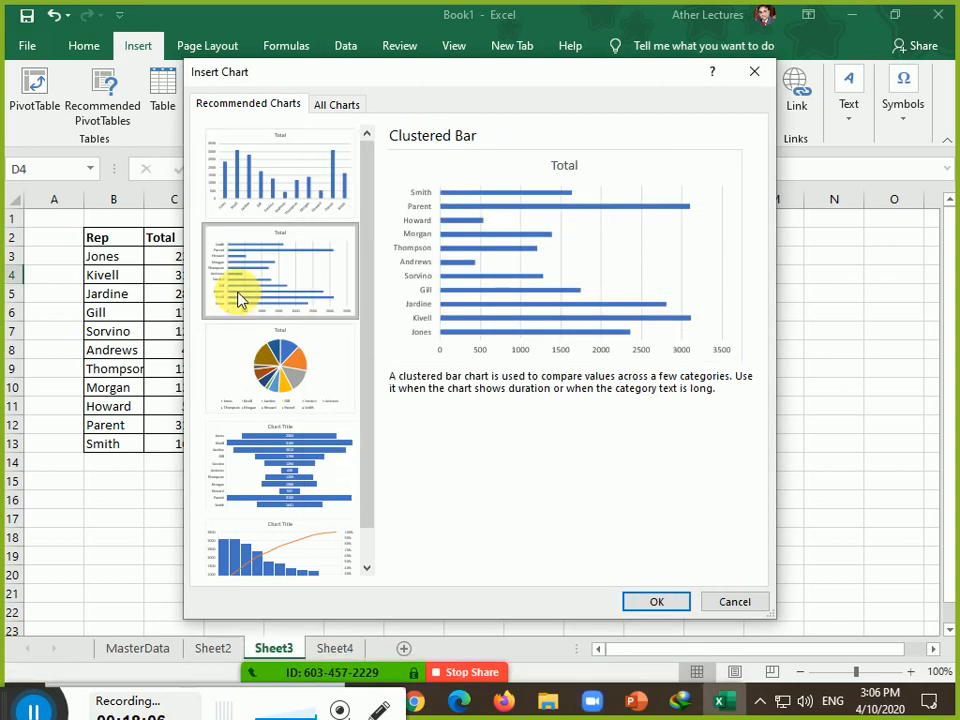
{"action": "left_click", "coordinate": [313, 388]}
{"action": "left_click", "coordinate": [296, 486]}
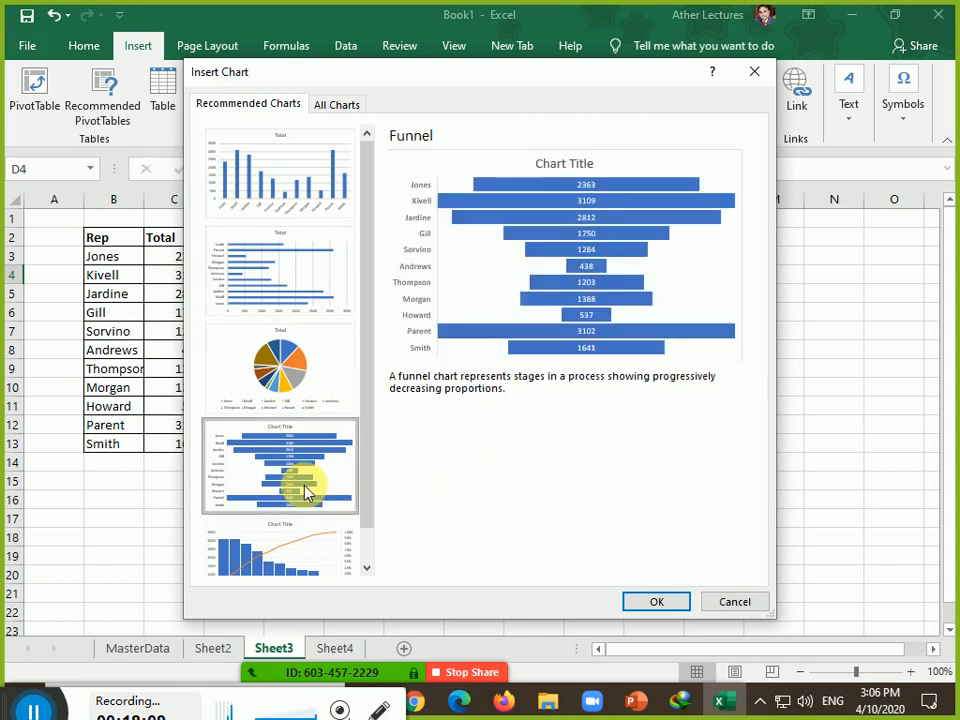
{"action": "left_click", "coordinate": [313, 548]}
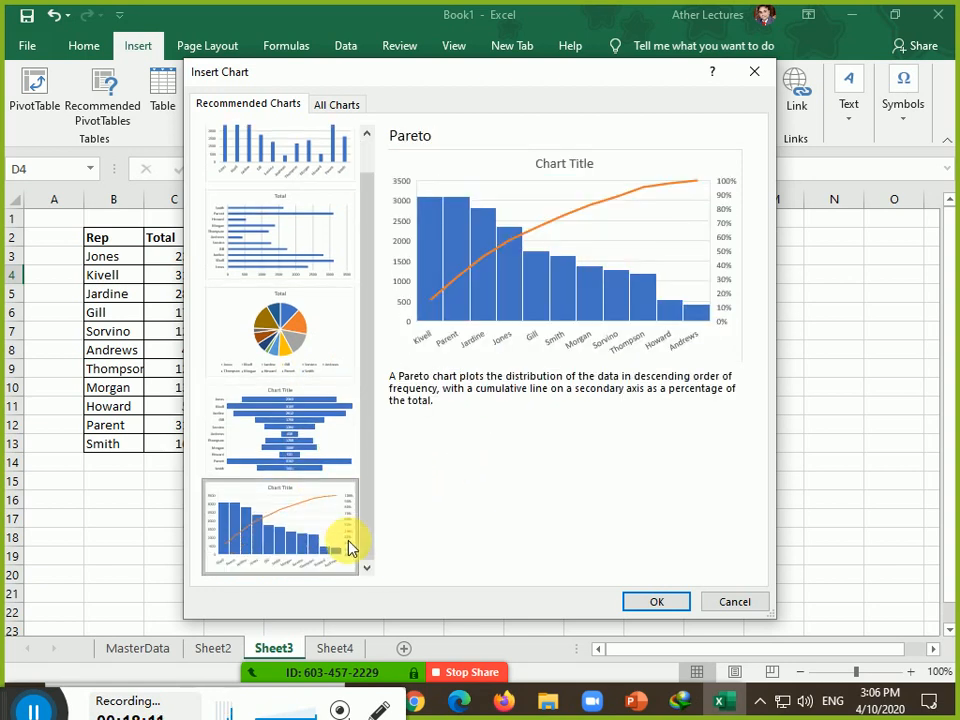
{"action": "left_click_drag", "start_coordinate": [362, 497], "coordinate": [368, 336]}
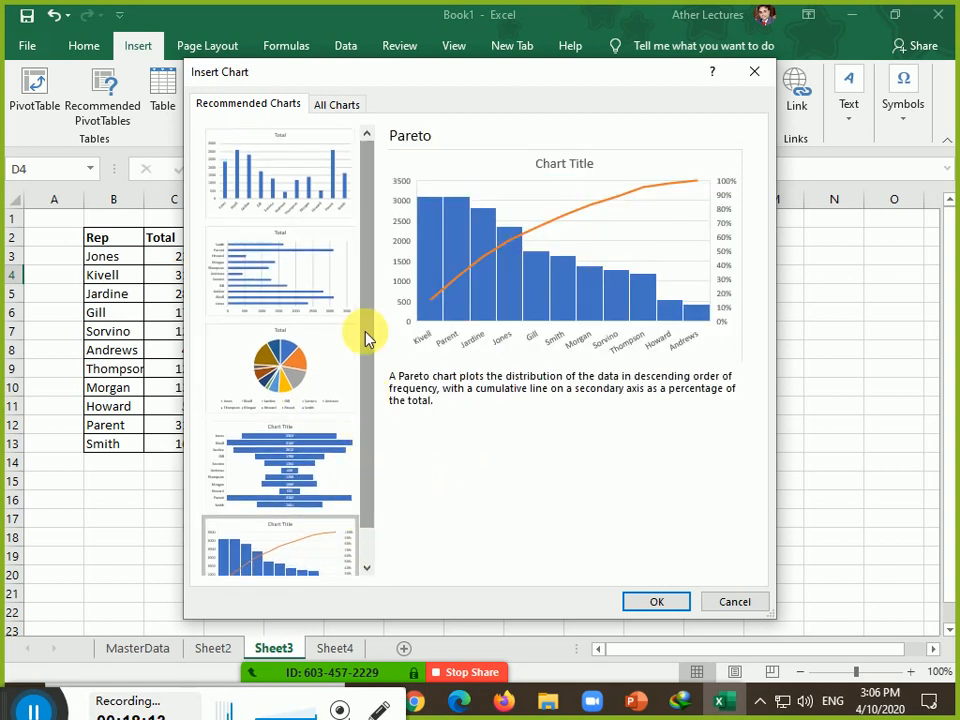
{"action": "left_click", "coordinate": [312, 182]}
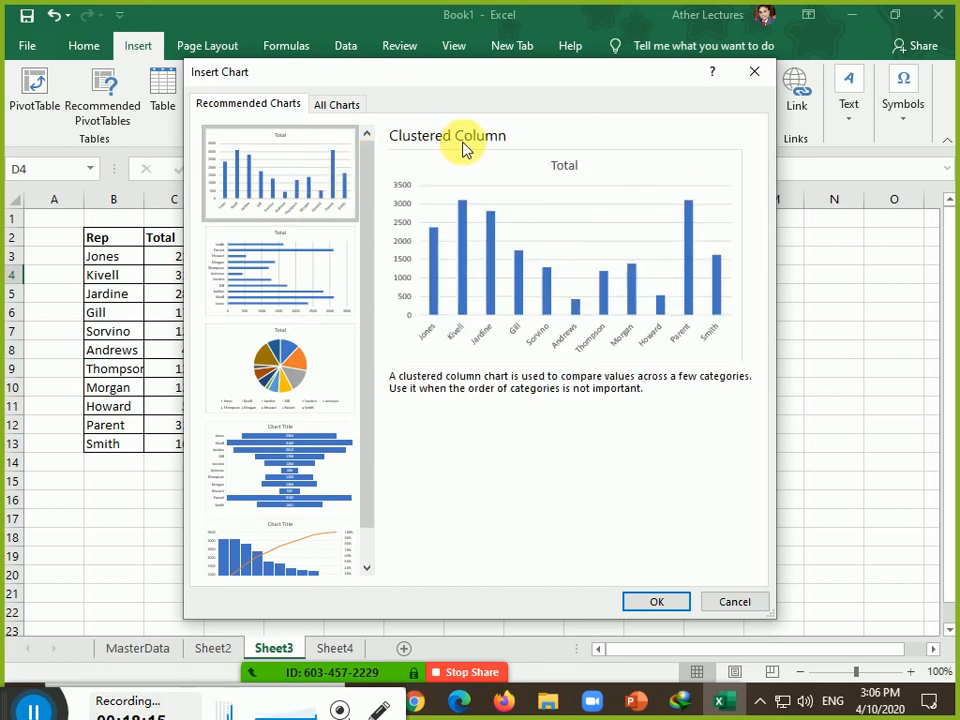
{"action": "left_click", "coordinate": [310, 276]}
{"action": "left_click", "coordinate": [317, 362]}
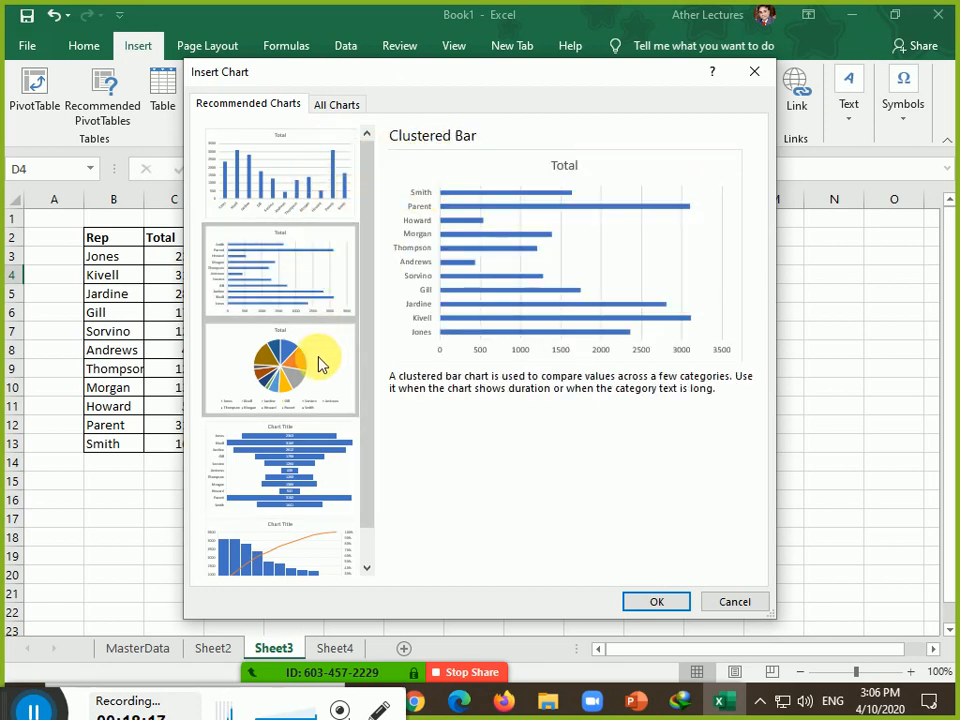
{"action": "left_click", "coordinate": [281, 446]}
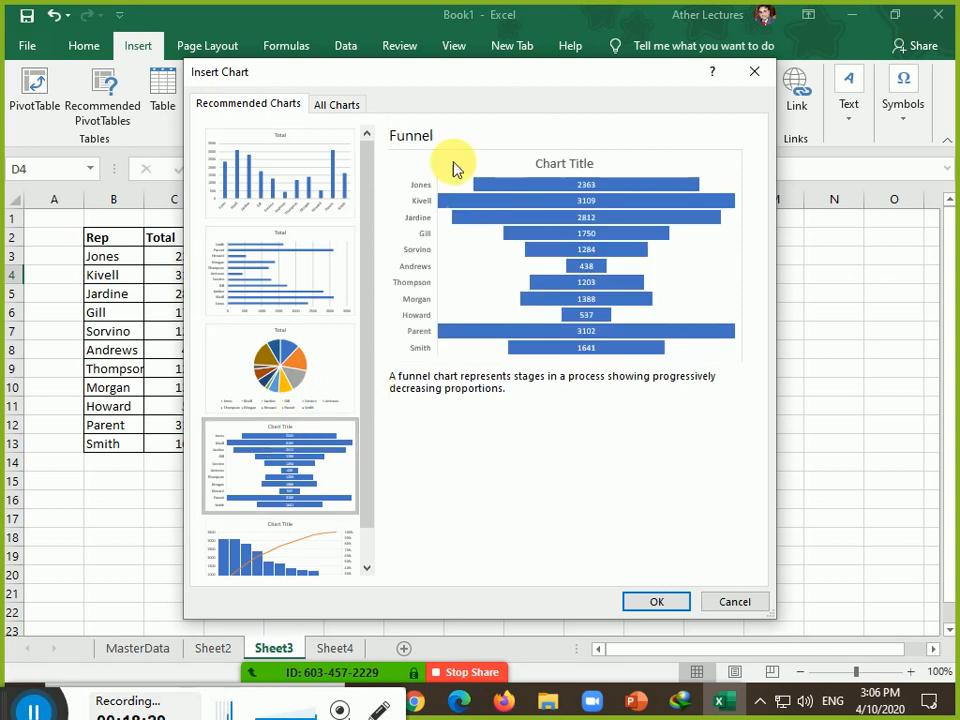
{"action": "left_click", "coordinate": [300, 573]}
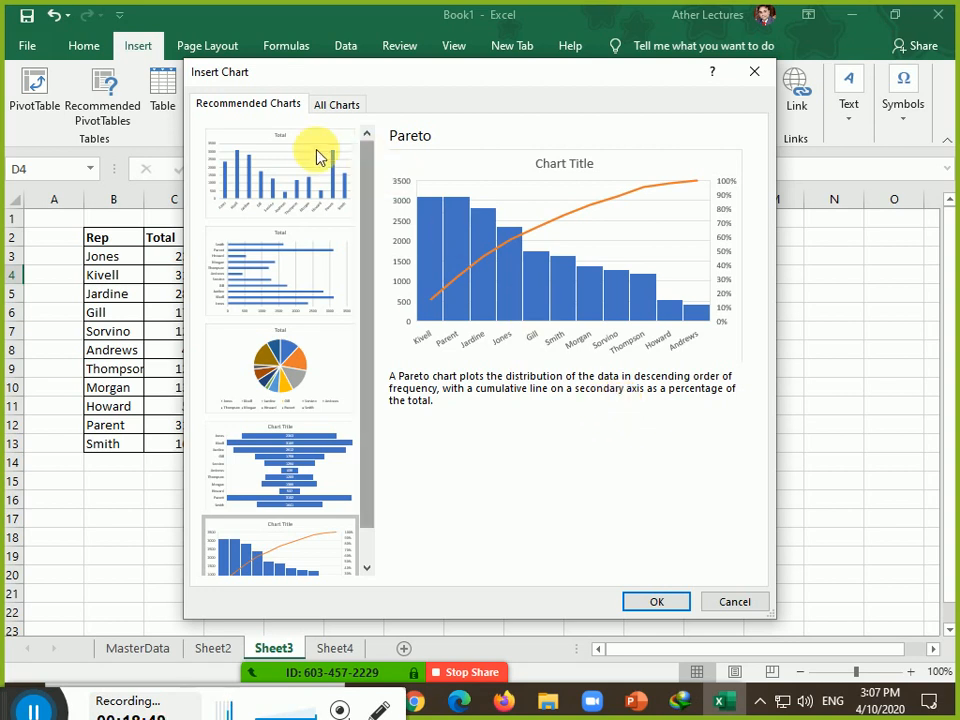
Dismiss the Zoom time-limit notice and compare the Clustered Column and Stacked Column variants among all chart types.
{"action": "left_click_drag", "start_coordinate": [263, 76], "coordinate": [358, 50]}
{"action": "left_click", "coordinate": [420, 78]}
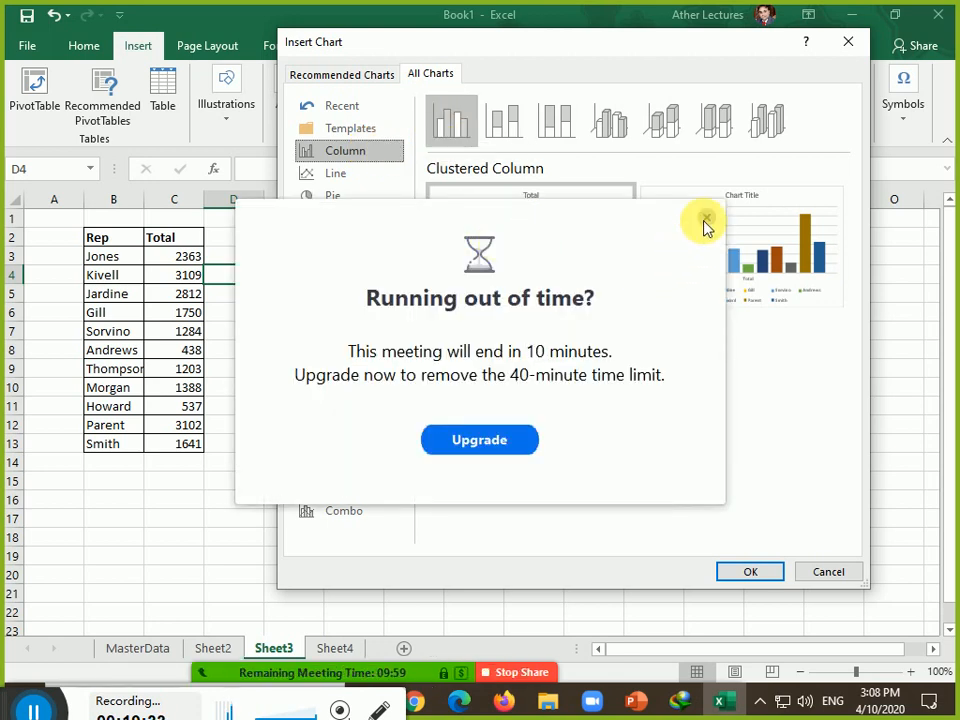
{"action": "left_click", "coordinate": [704, 220]}
{"action": "mouse_move", "coordinate": [490, 217]}
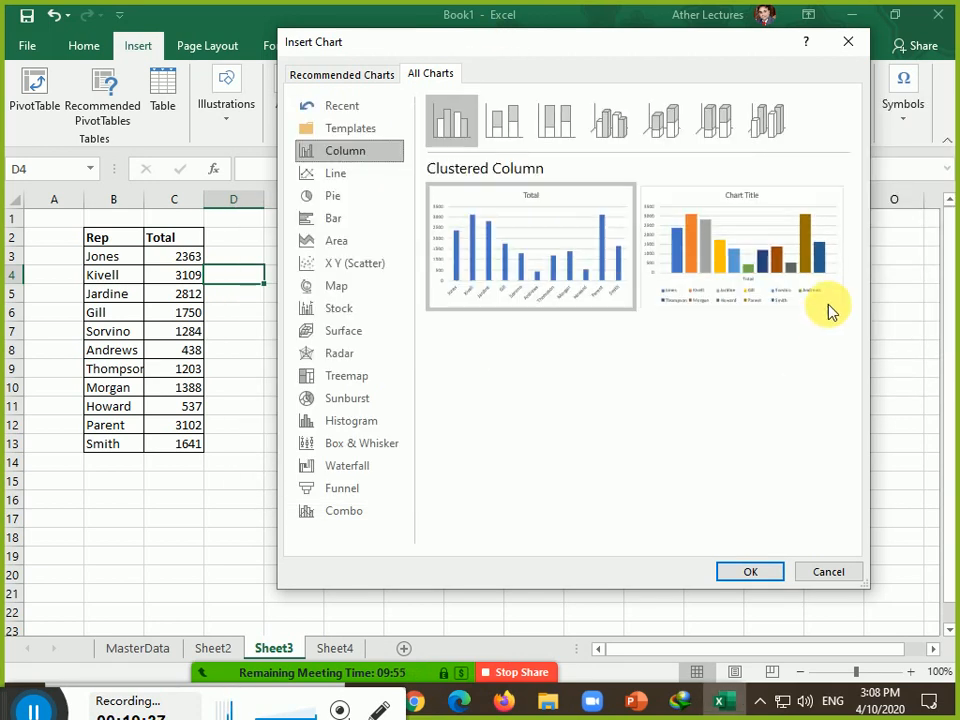
{"action": "mouse_move", "coordinate": [780, 261]}
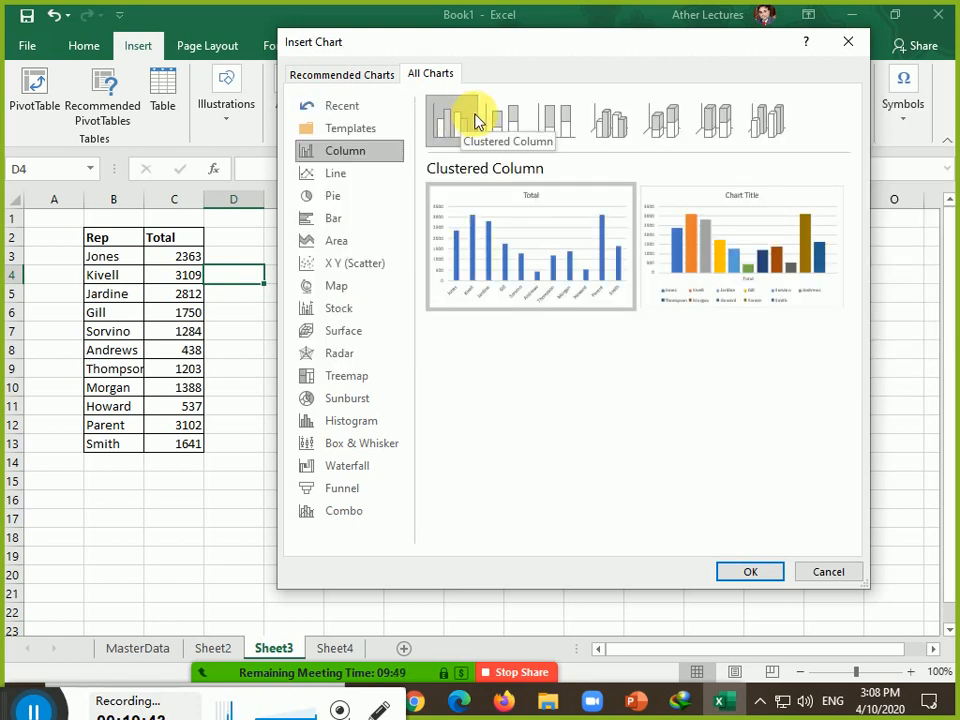
{"action": "left_click", "coordinate": [496, 120]}
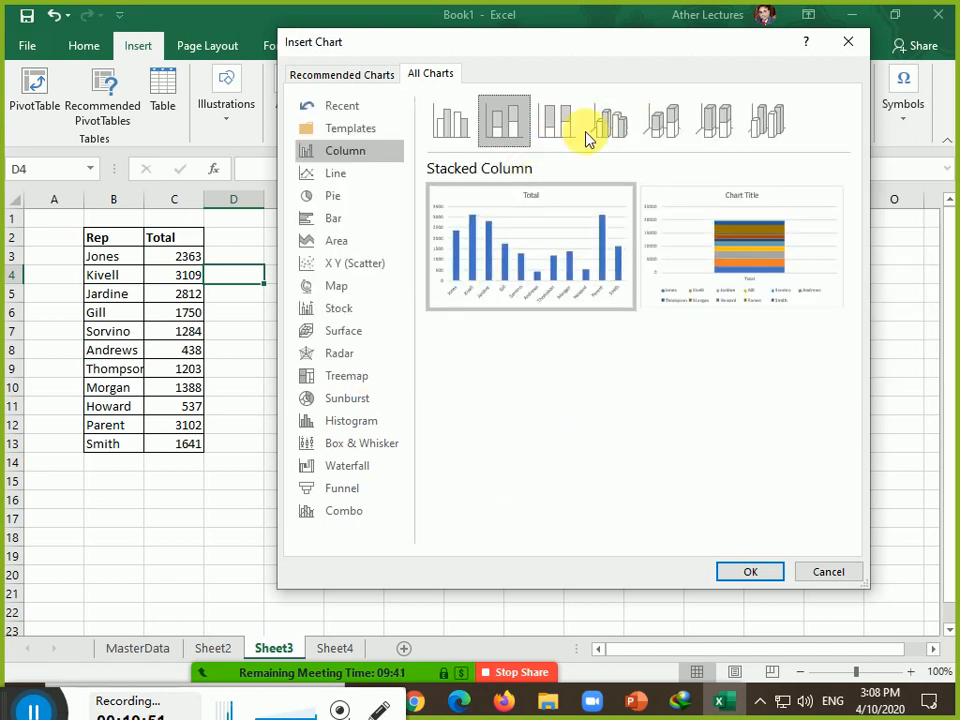
{"action": "mouse_move", "coordinate": [600, 243]}
{"action": "left_click", "coordinate": [400, 153]}
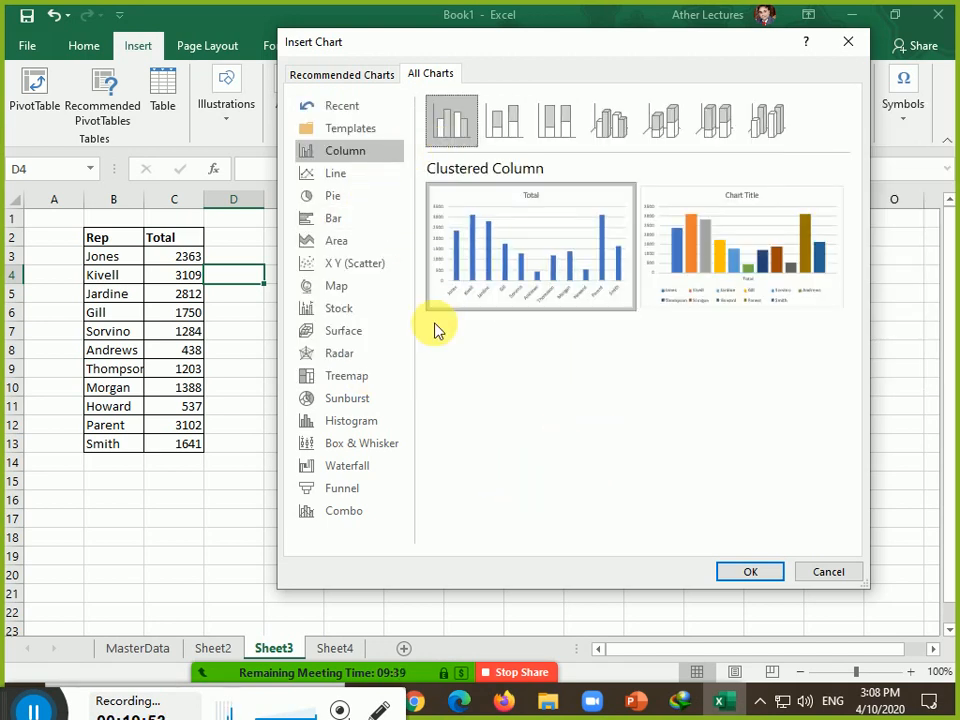
{"action": "mouse_move", "coordinate": [510, 268]}
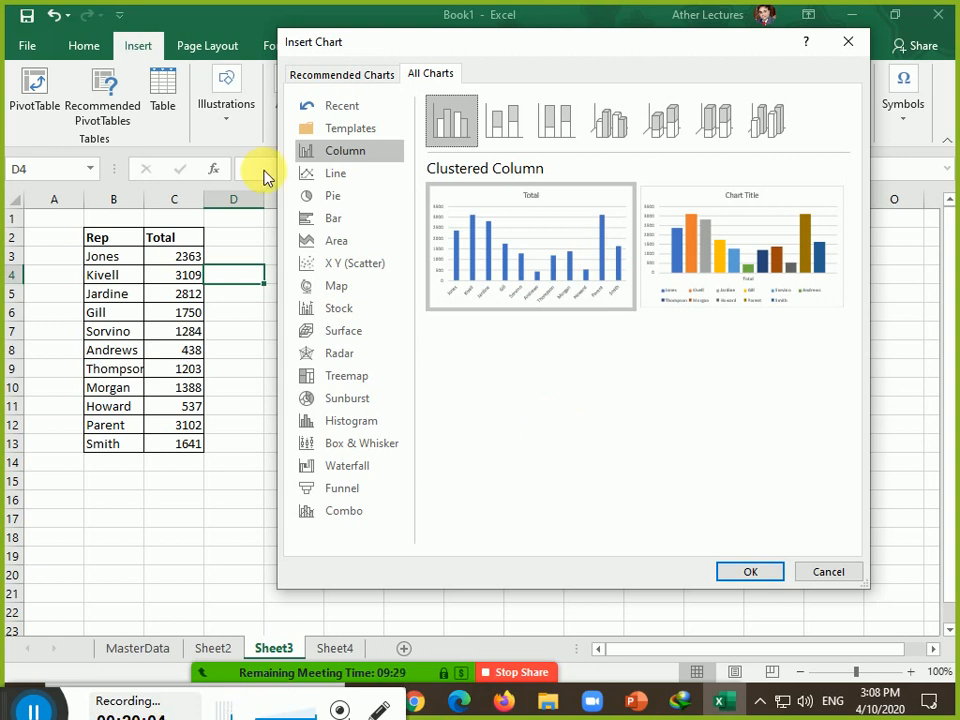
Compare the recommended charts with the full list of chart types, and close the dialog without inserting a chart.
{"action": "left_click", "coordinate": [316, 76]}
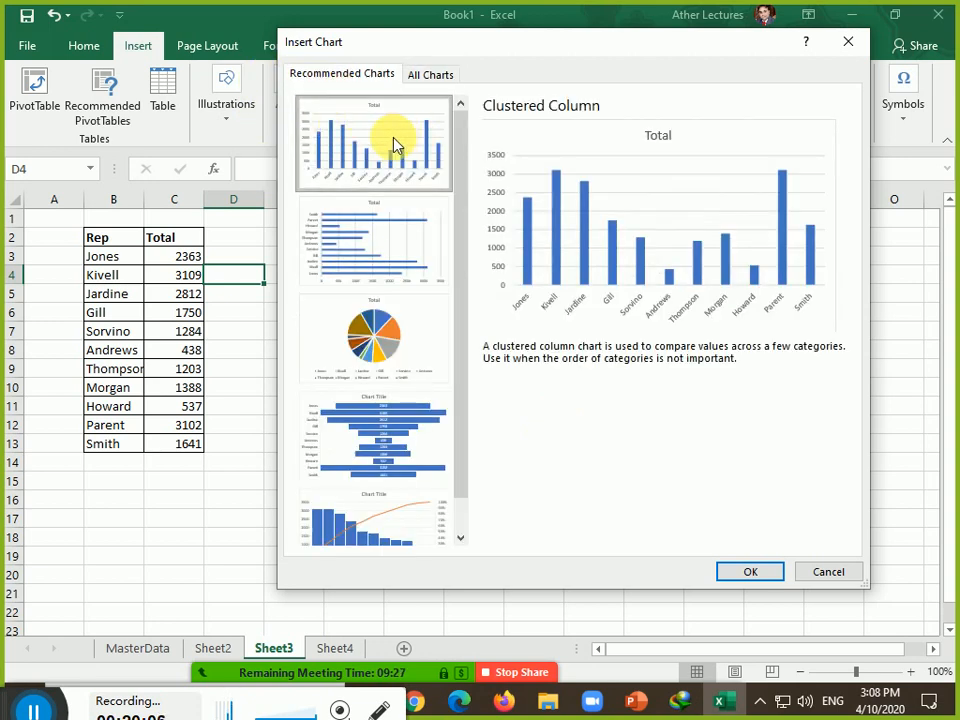
{"action": "left_click", "coordinate": [432, 73]}
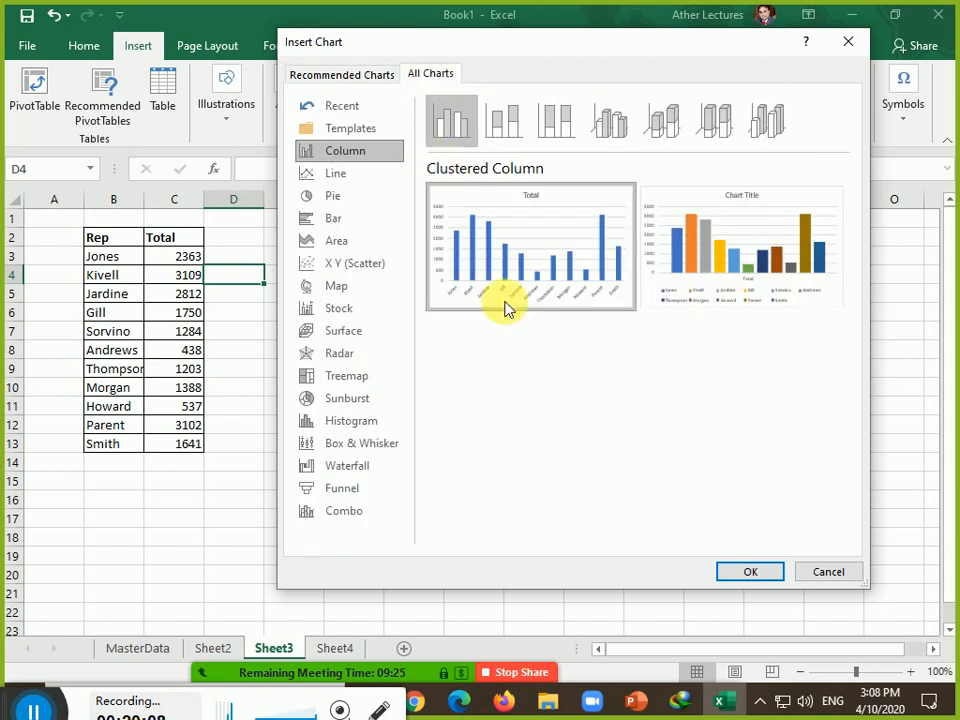
{"action": "mouse_move", "coordinate": [527, 305]}
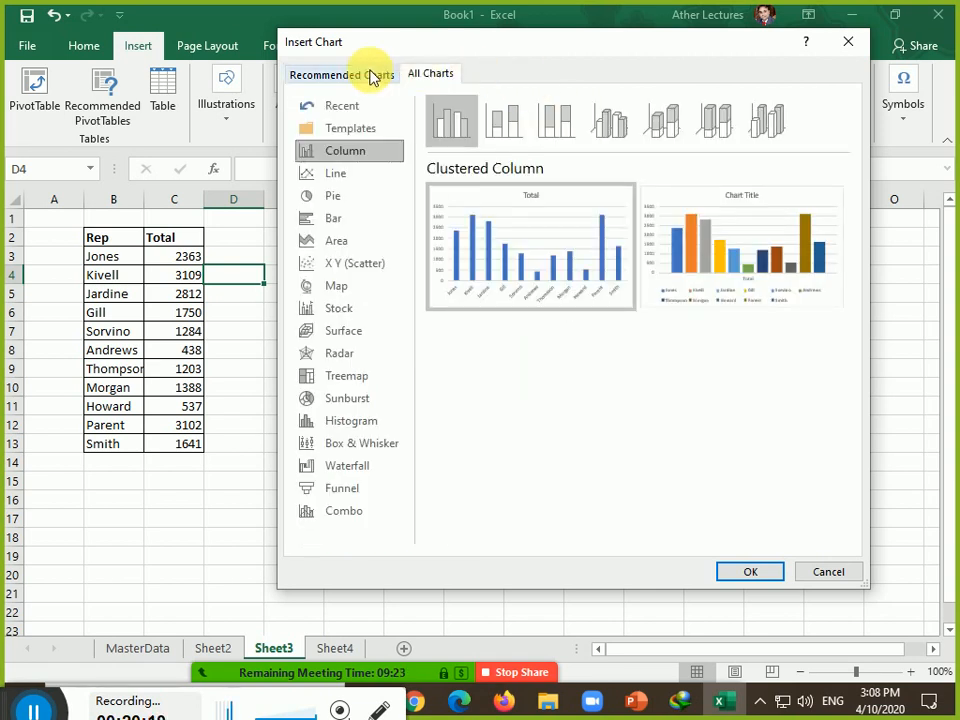
{"action": "left_click", "coordinate": [370, 77]}
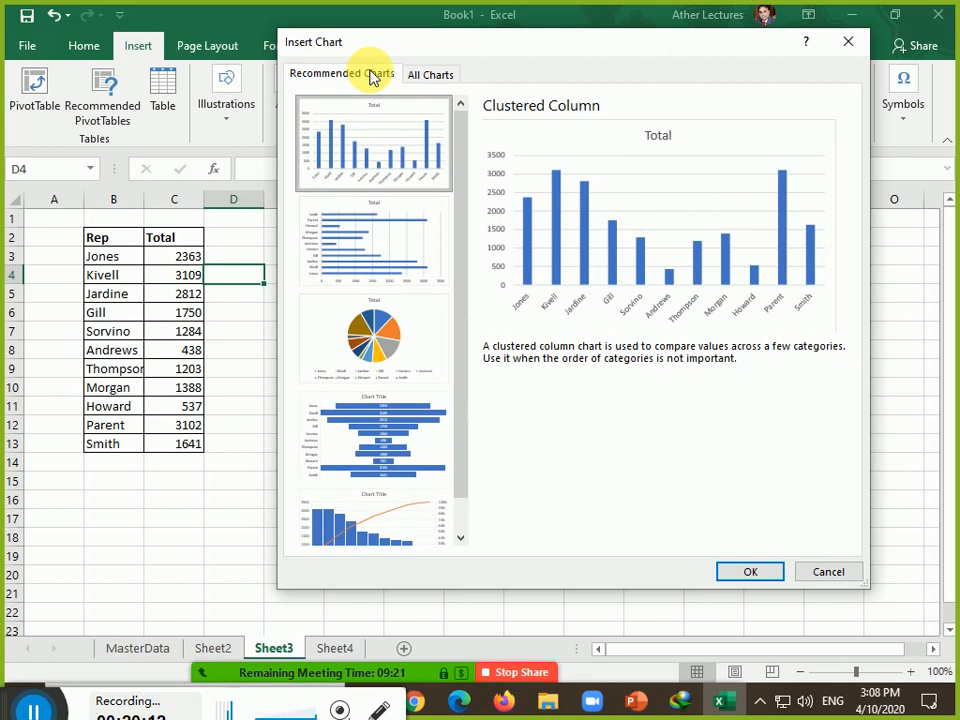
{"action": "mouse_move", "coordinate": [461, 135]}
{"action": "left_mouse_down"}
{"action": "mouse_move", "coordinate": [460, 193]}
{"action": "mouse_move", "coordinate": [461, 119]}
{"action": "left_mouse_up"}
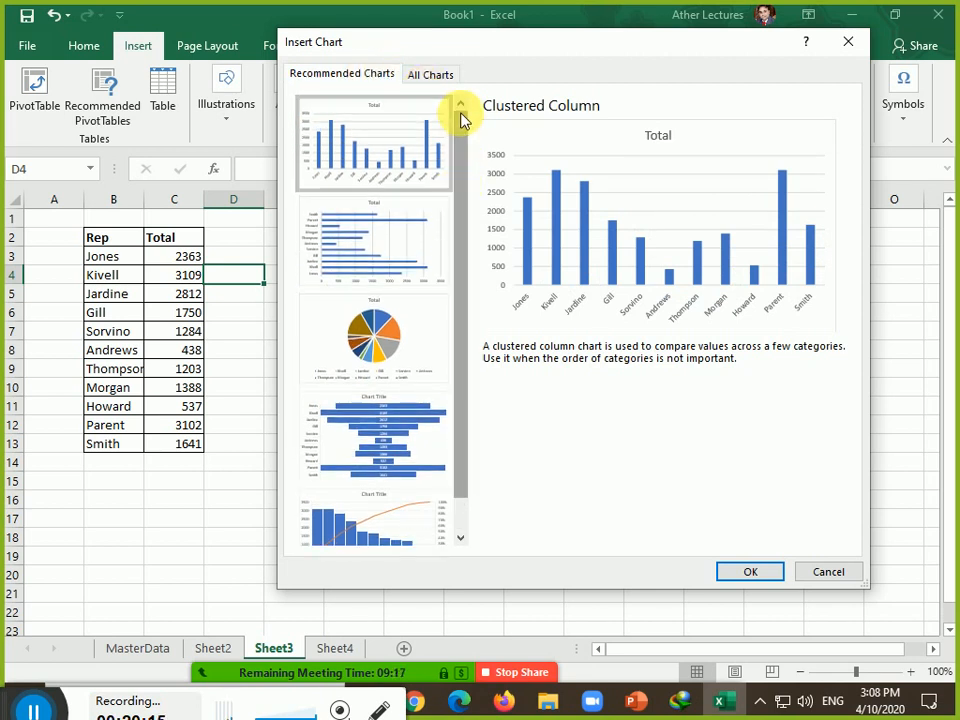
{"action": "key", "text": "Escape"}
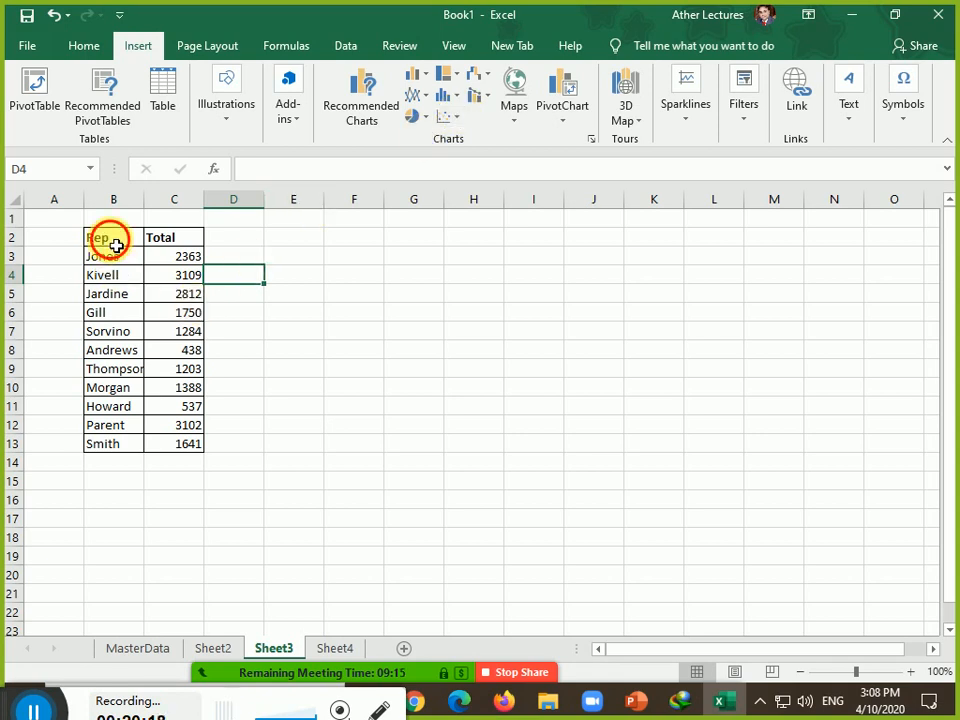
Select the Rep table B2:C13 on Sheet3 and review its recommended charts without inserting one.
{"action": "left_click_drag", "start_coordinate": [111, 242], "coordinate": [201, 447]}
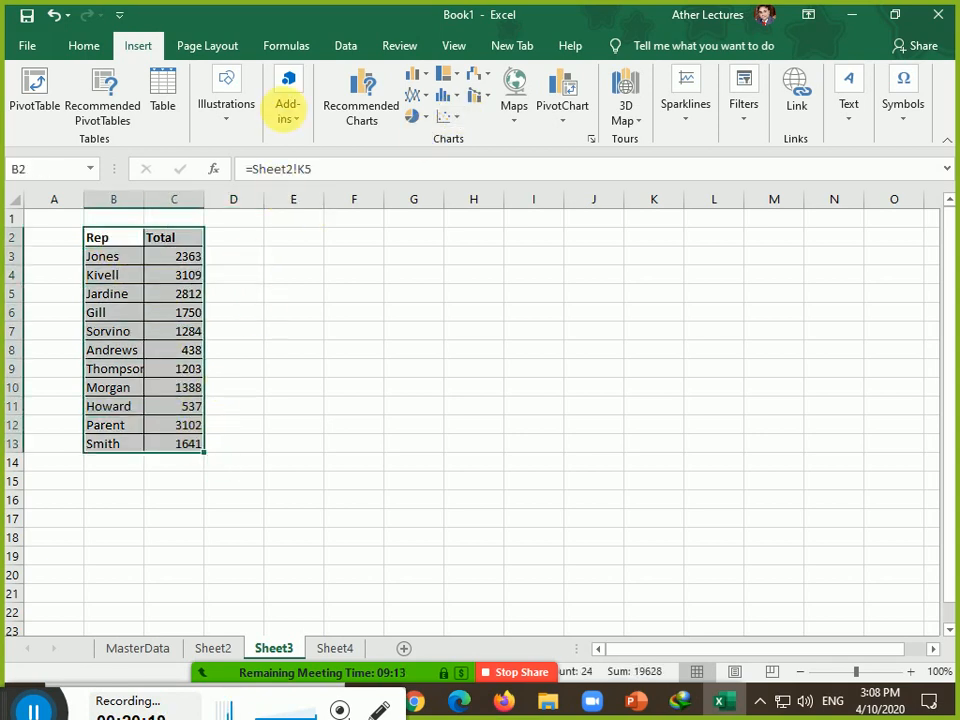
{"action": "left_click", "coordinate": [224, 116]}
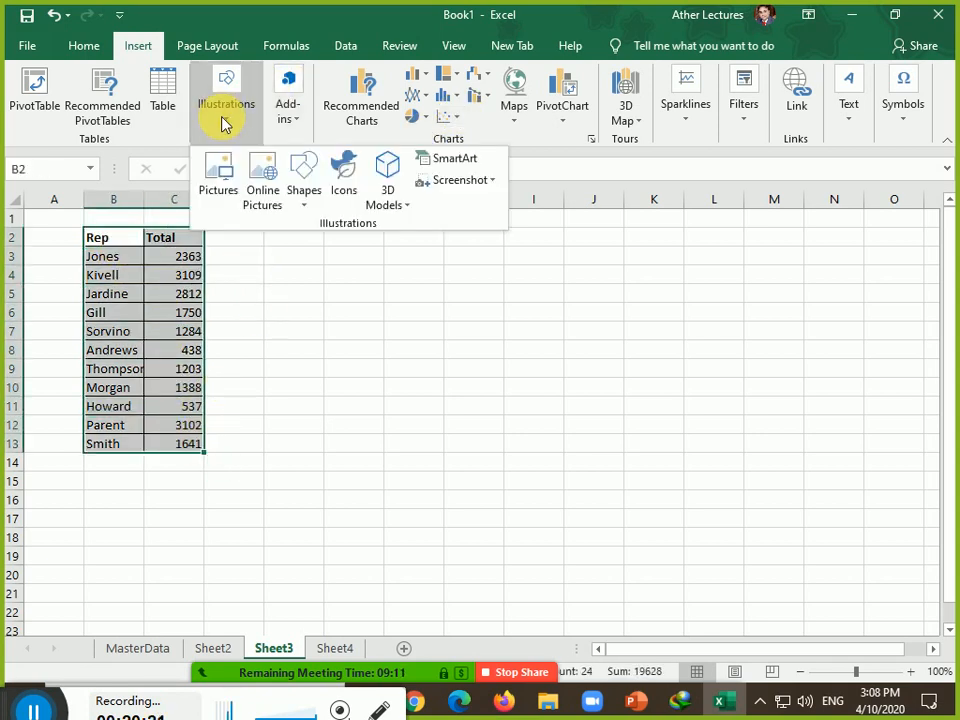
{"action": "left_click", "coordinate": [386, 103]}
{"action": "left_click", "coordinate": [368, 120]}
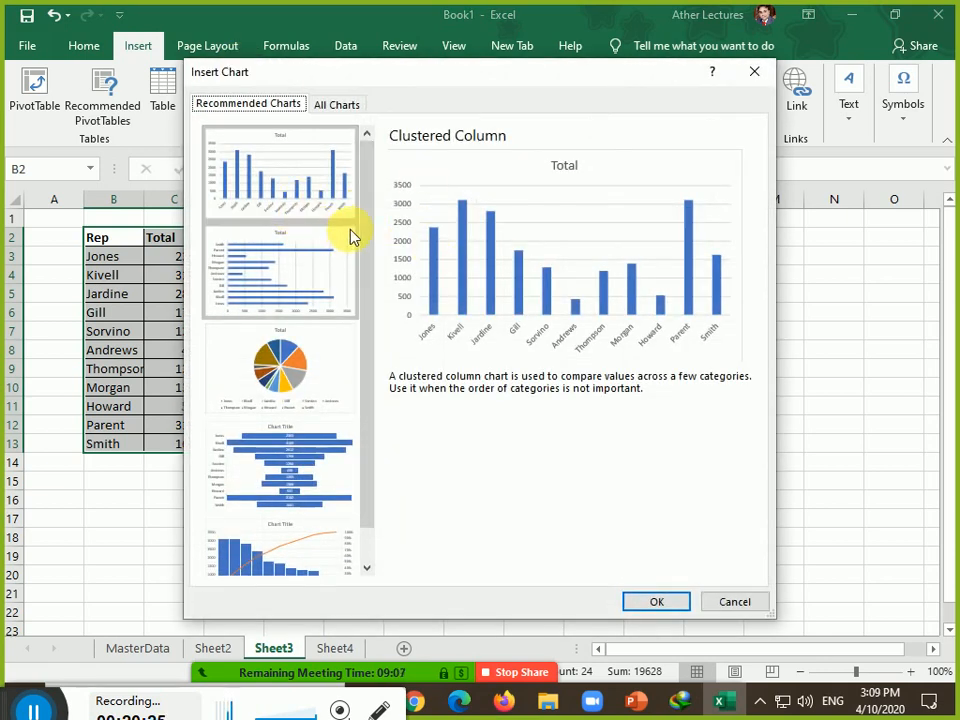
{"action": "scroll", "coordinate": [368, 279], "scroll_direction": "down", "scroll_amount": 2}
{"action": "key", "text": "Escape"}
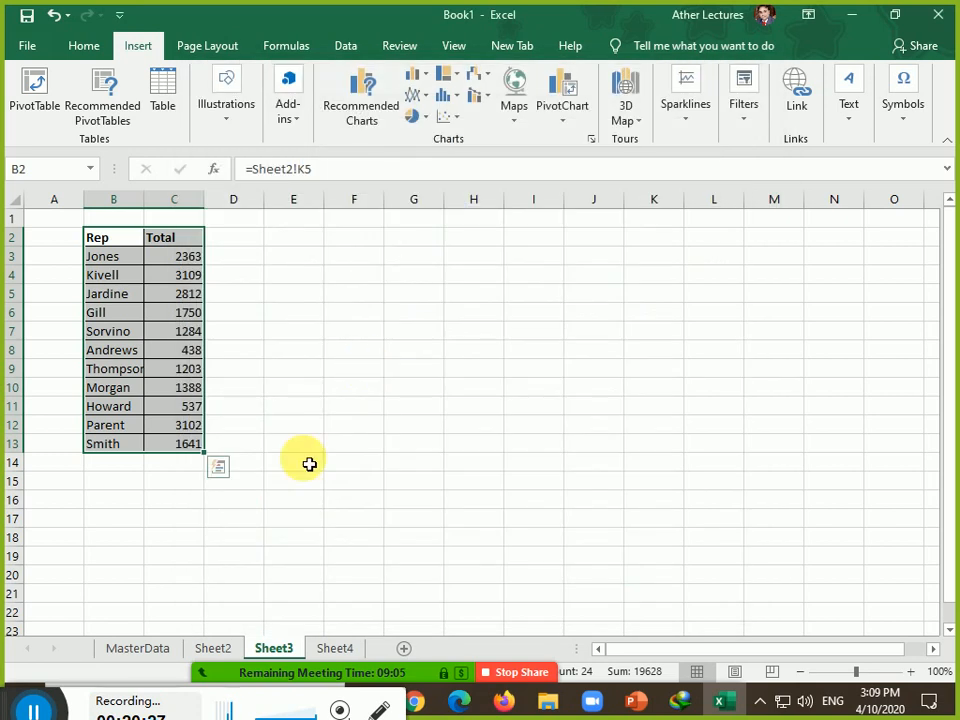
Select the Item table B2:C7 on Sheet4 and view its recommended charts without inserting one.
{"action": "left_click", "coordinate": [358, 647]}
{"action": "left_click_drag", "start_coordinate": [95, 240], "coordinate": [172, 332]}
{"action": "left_click", "coordinate": [350, 101]}
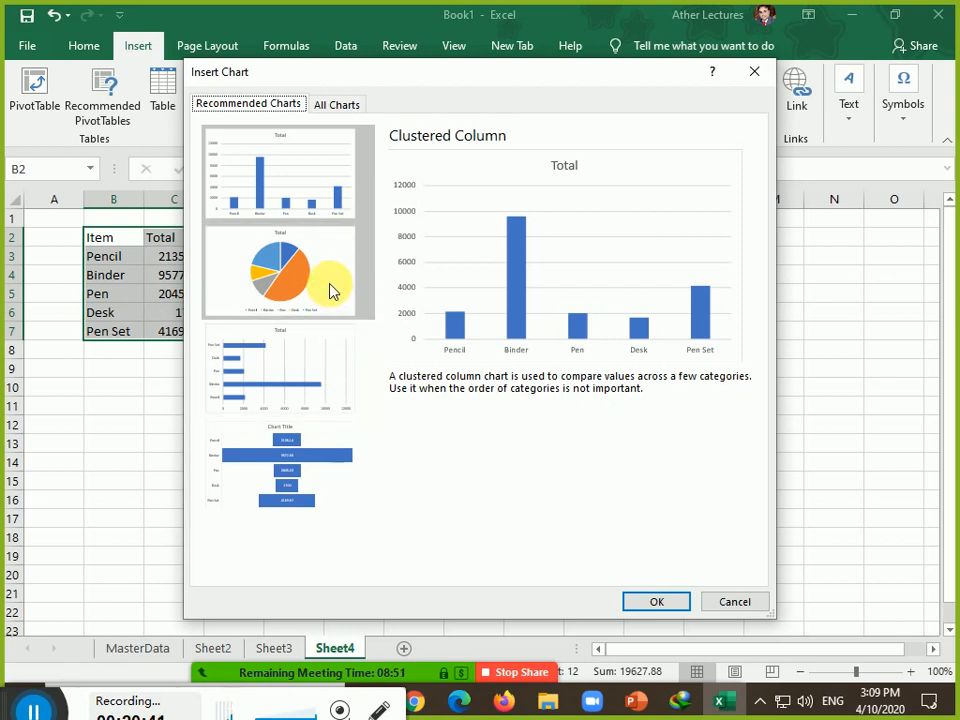
{"action": "key", "text": "Escape"}
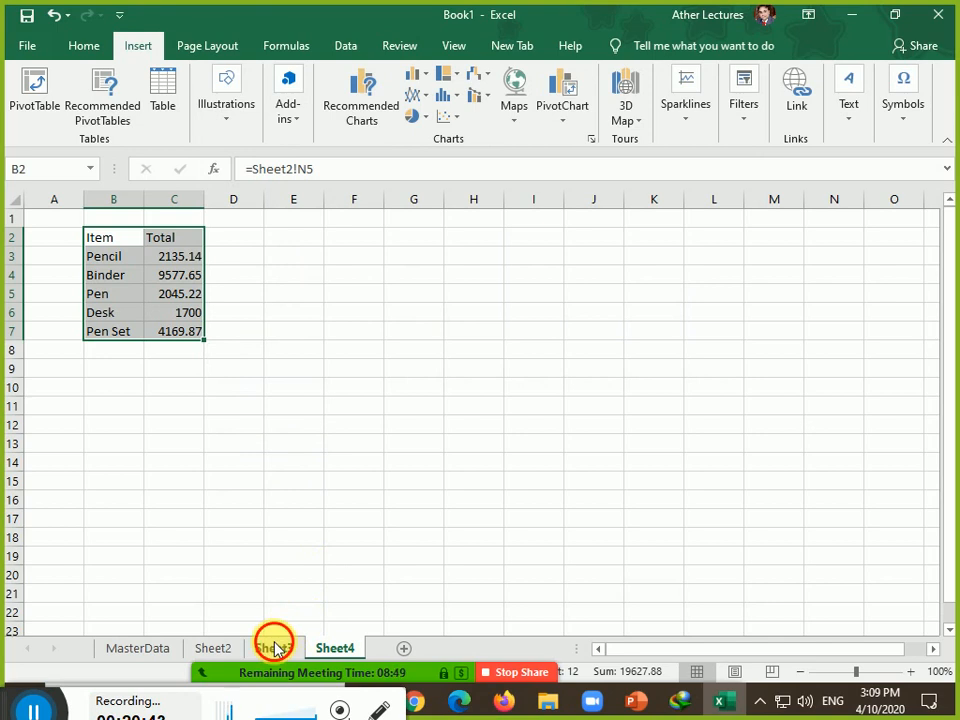
Insert a Clustered Column chart of the Rep table B2:C13 on Sheet3 and place it beside the table, starting near row 2.
{"action": "left_click", "coordinate": [273, 648]}
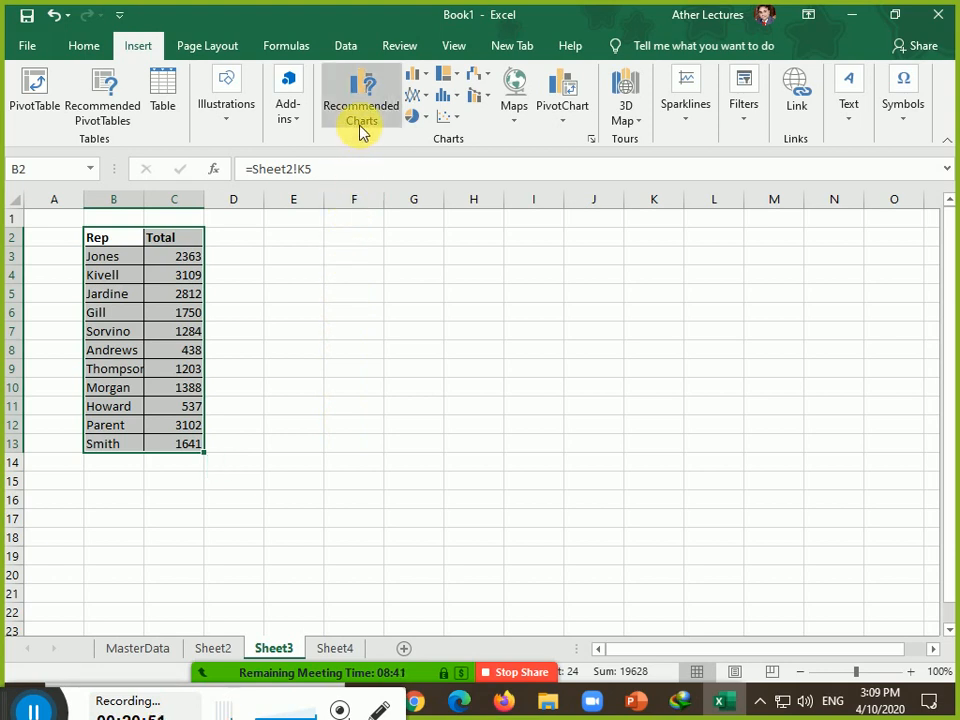
{"action": "left_click", "coordinate": [589, 140]}
{"action": "left_click_drag", "start_coordinate": [347, 77], "coordinate": [390, 32]}
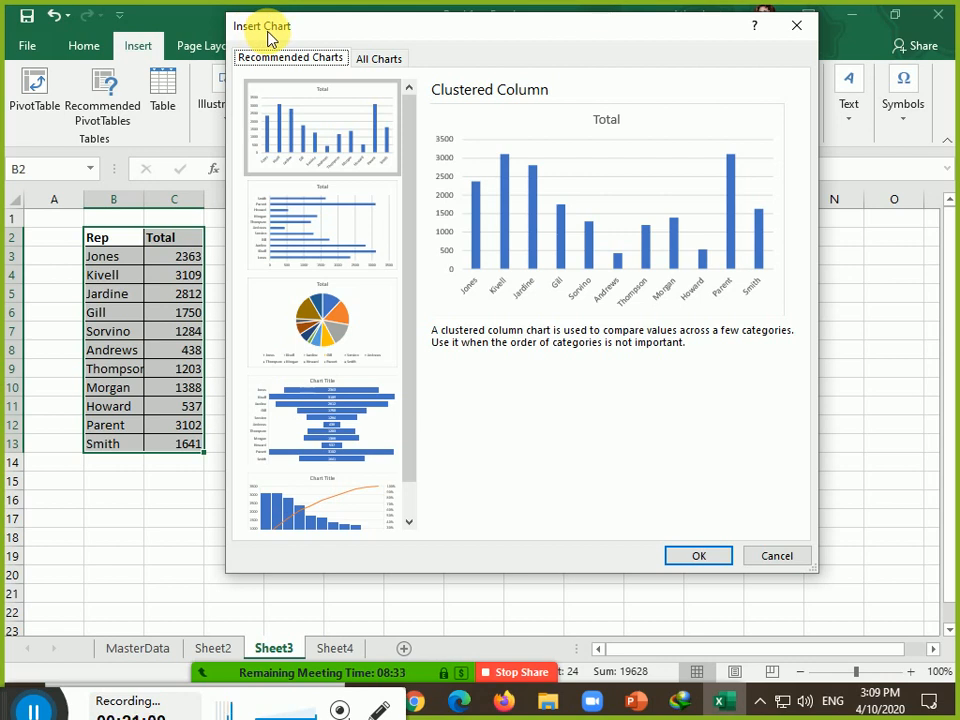
{"action": "left_click", "coordinate": [378, 62]}
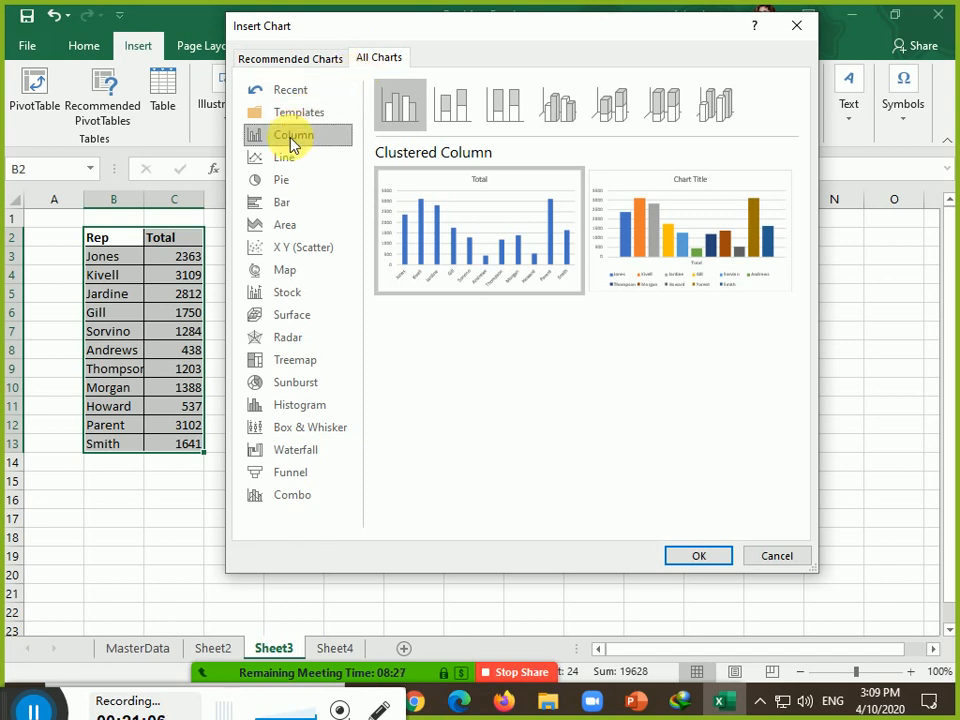
{"action": "mouse_move", "coordinate": [392, 208]}
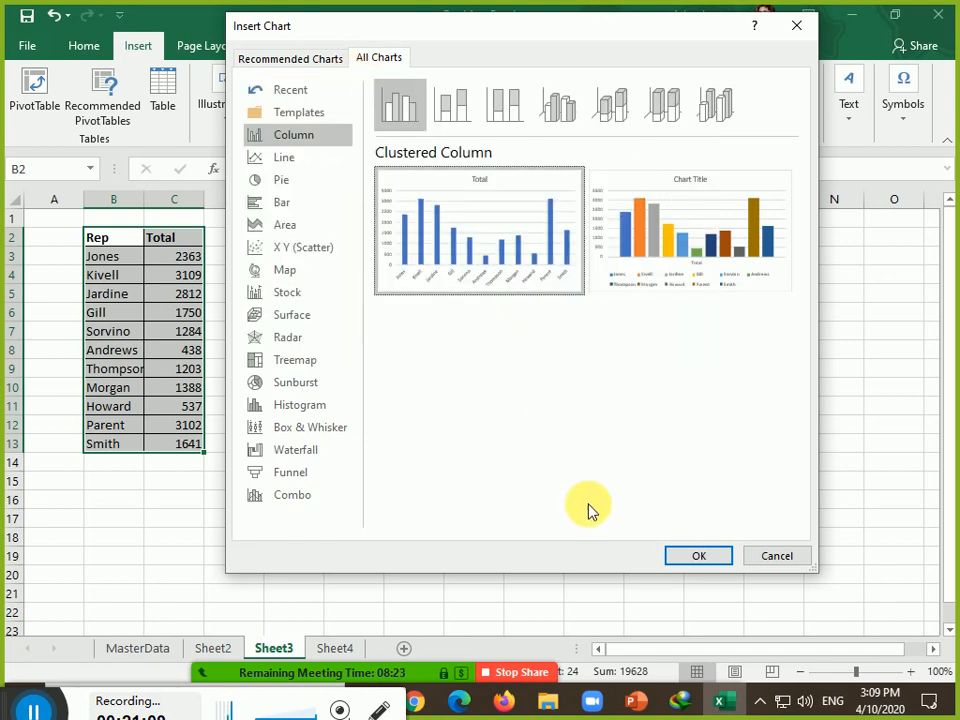
{"action": "left_click", "coordinate": [684, 563]}
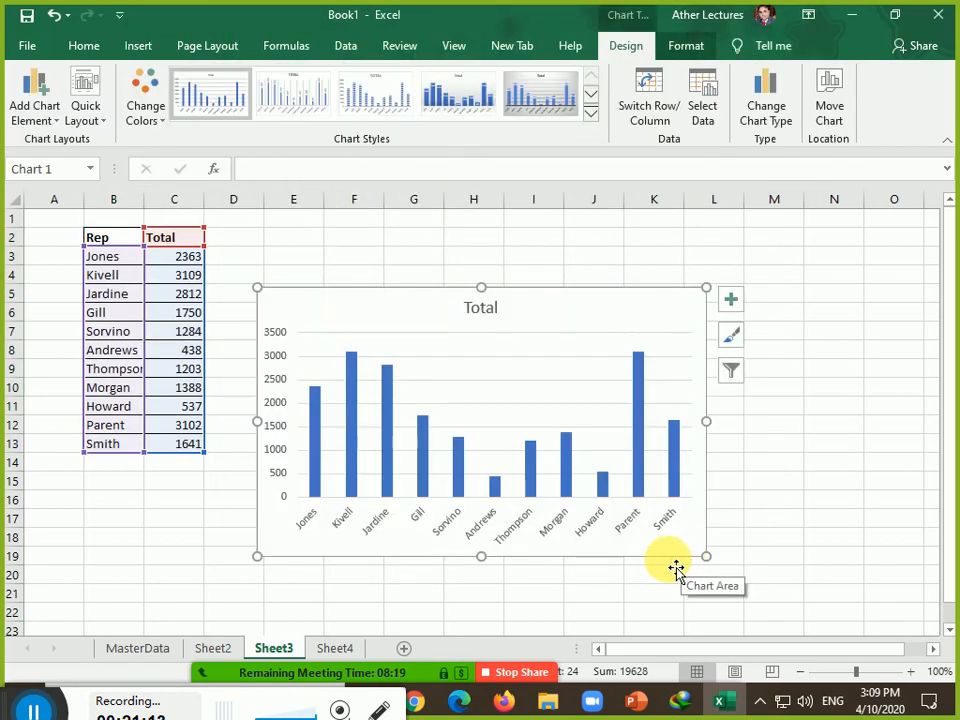
{"action": "left_click_drag", "start_coordinate": [409, 332], "coordinate": [390, 260]}
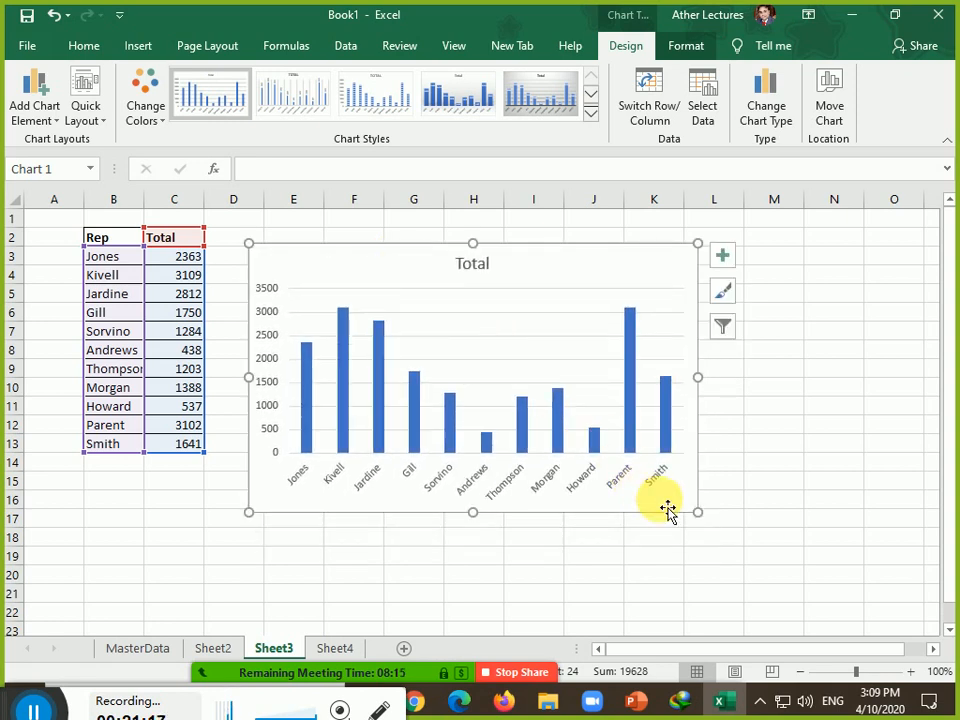
Enlarge the Rep chart on Sheet3 to span about columns E to N and rows 2 to 19, and view its data source.
{"action": "mouse_move", "coordinate": [698, 514]}
{"action": "left_mouse_down"}
{"action": "mouse_move", "coordinate": [836, 568]}
{"action": "mouse_move", "coordinate": [853, 591]}
{"action": "left_mouse_up"}
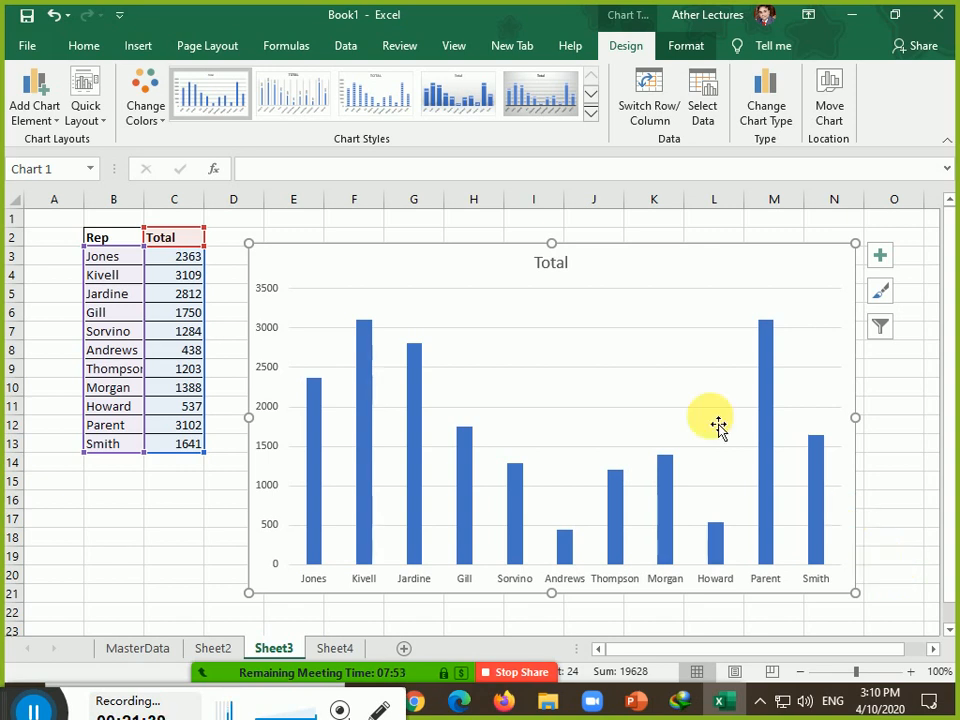
{"action": "left_click_drag", "start_coordinate": [422, 268], "coordinate": [423, 249]}
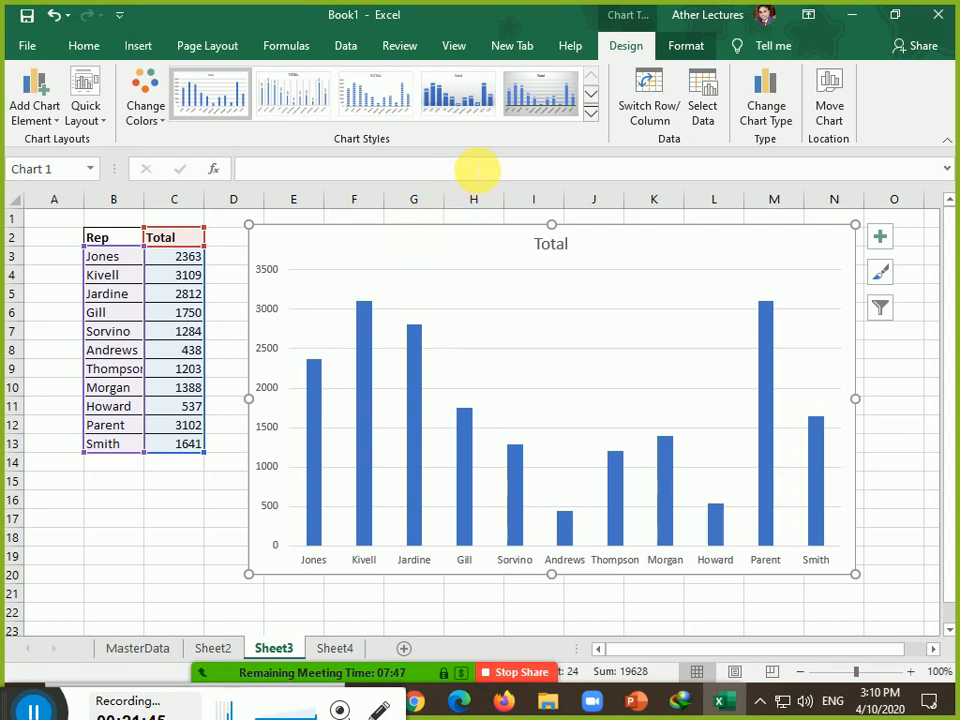
{"action": "left_click", "coordinate": [705, 115]}
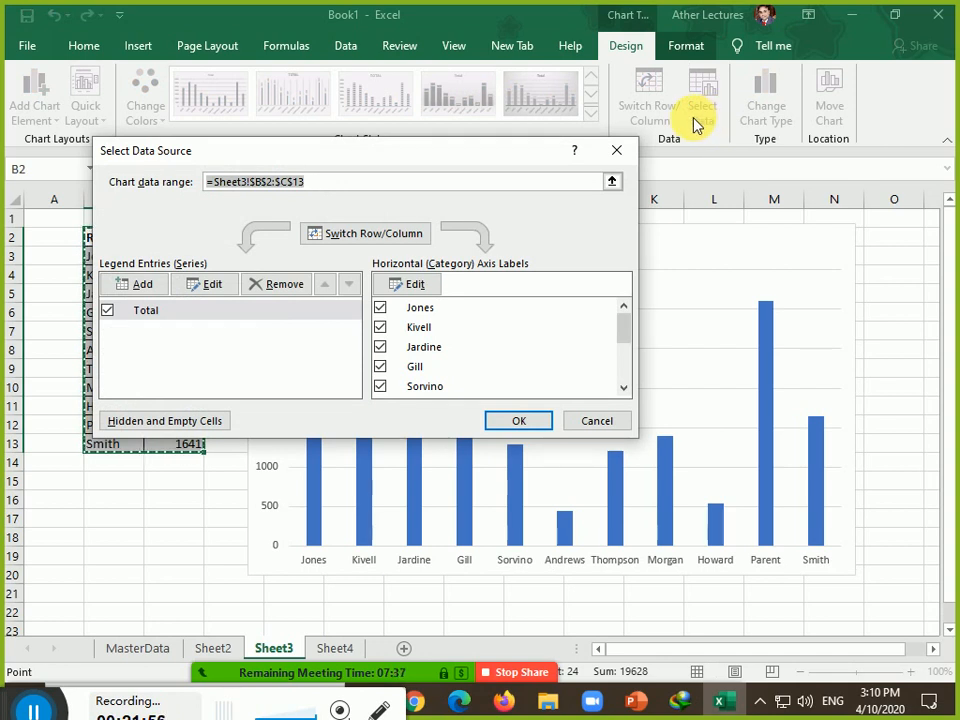
{"action": "left_click", "coordinate": [623, 154]}
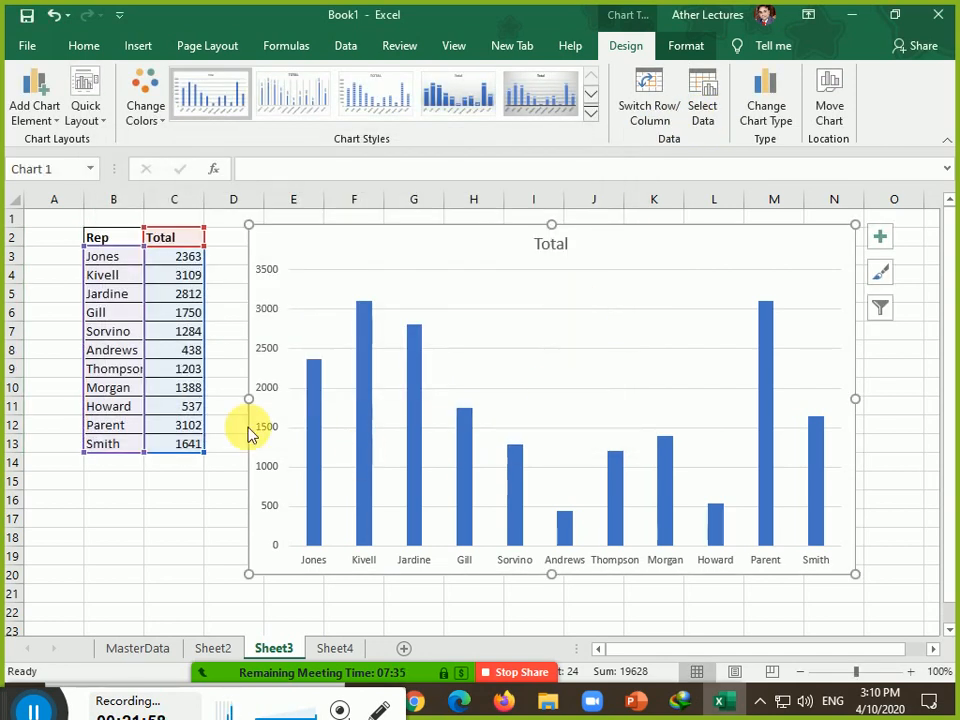
Delete the Rep chart on Sheet3 and undo the deletion.
{"action": "key", "text": "Delete"}
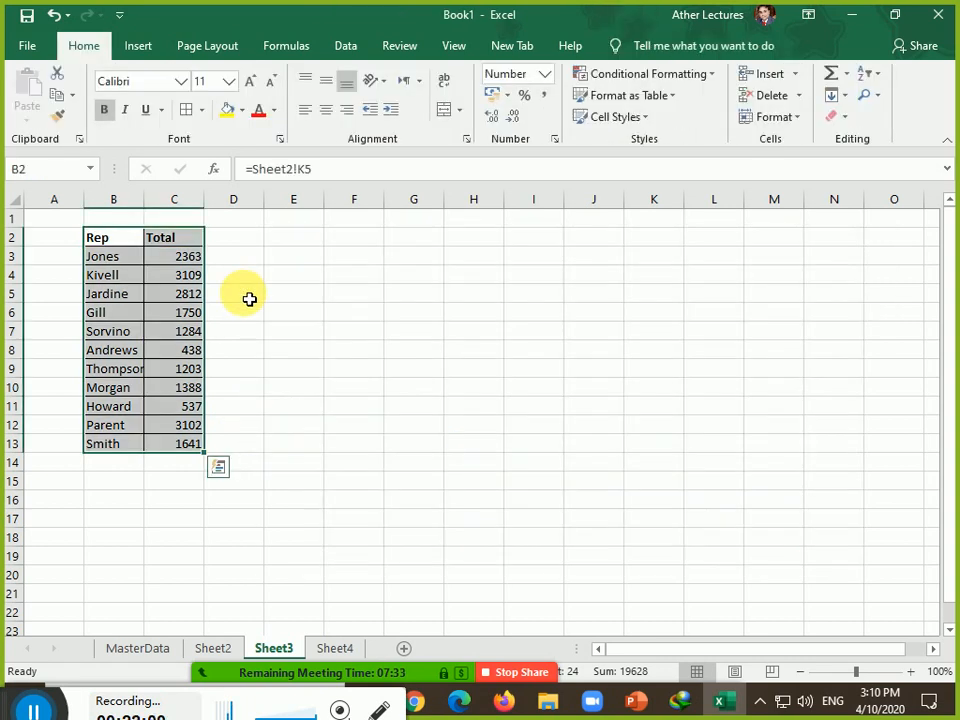
{"action": "key", "text": "ctrl+z"}
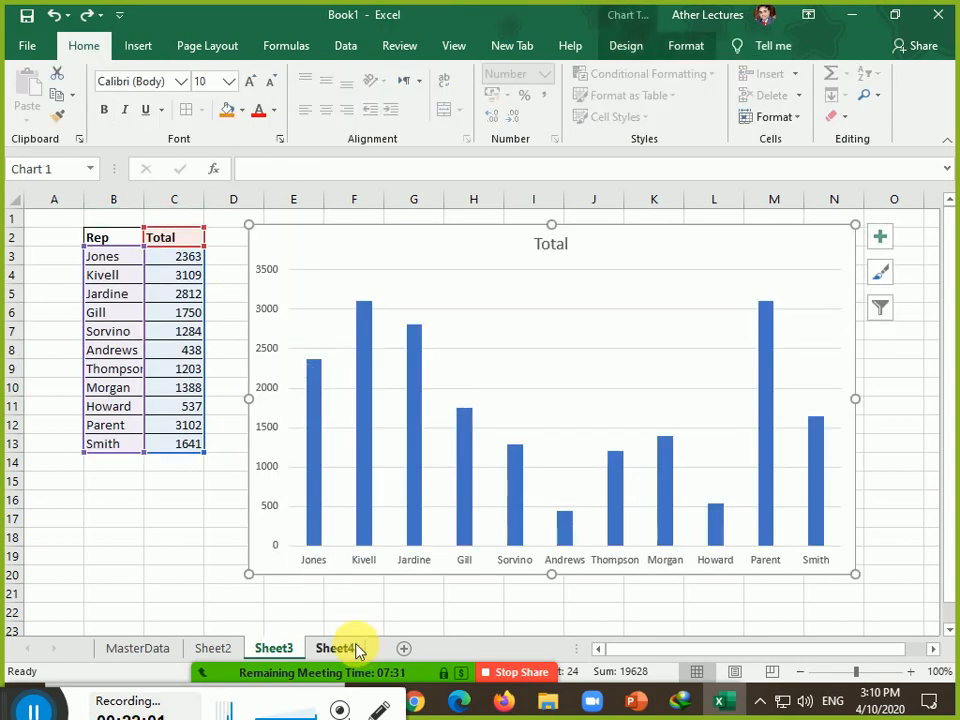
Insert an empty Clustered Column chart on Sheet4 and place it beside the Item table, enlarged to about E2:N21.
{"action": "left_click", "coordinate": [350, 648]}
{"action": "left_click", "coordinate": [292, 279]}
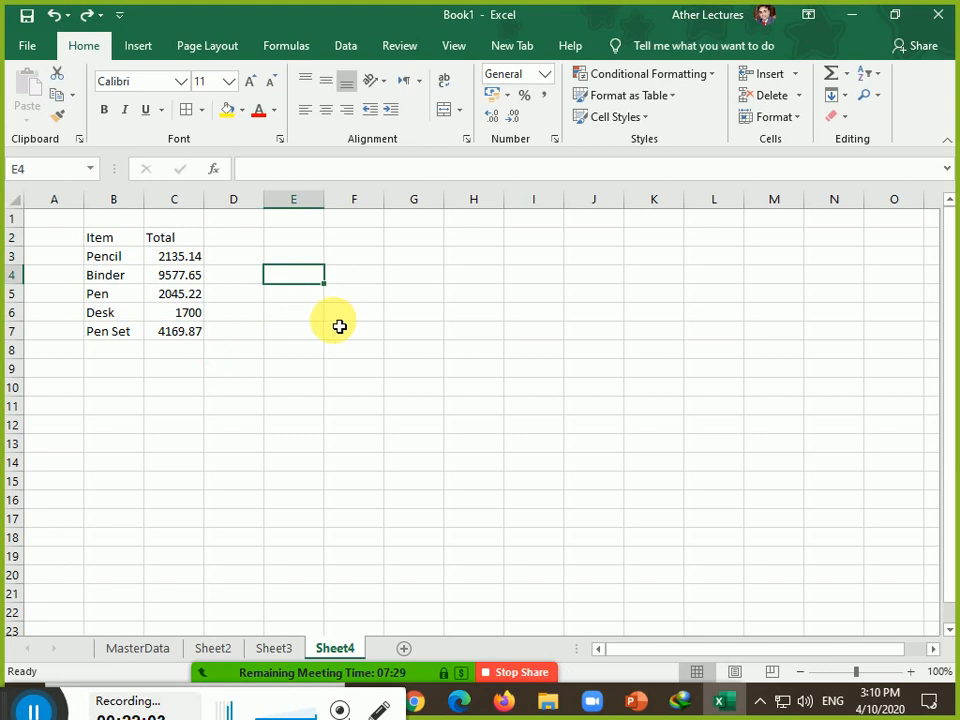
{"action": "left_click", "coordinate": [140, 46]}
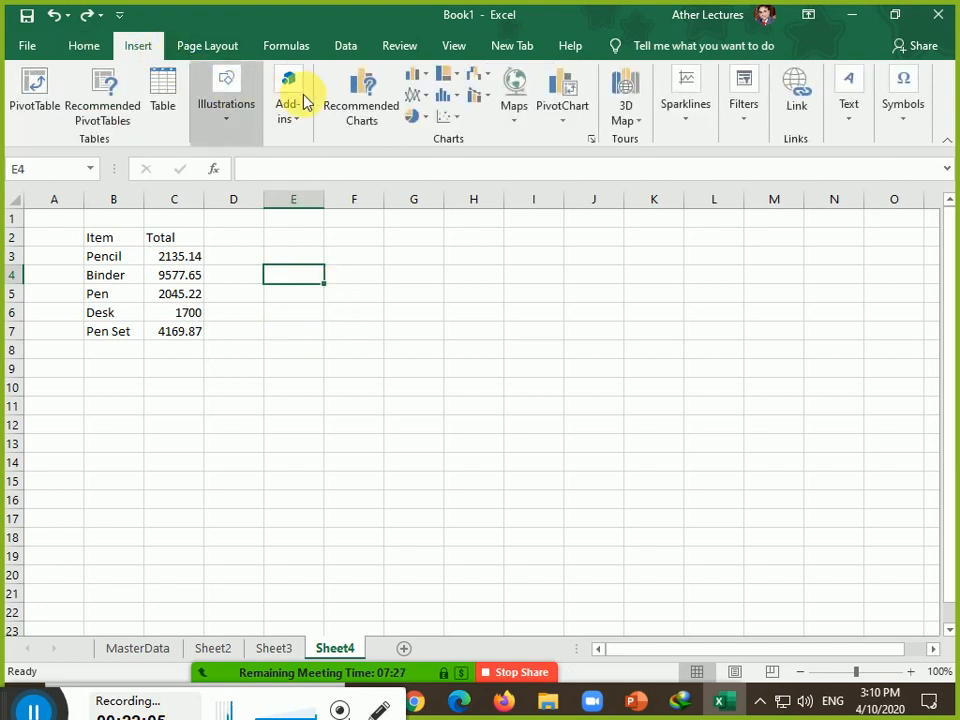
{"action": "left_click", "coordinate": [416, 78]}
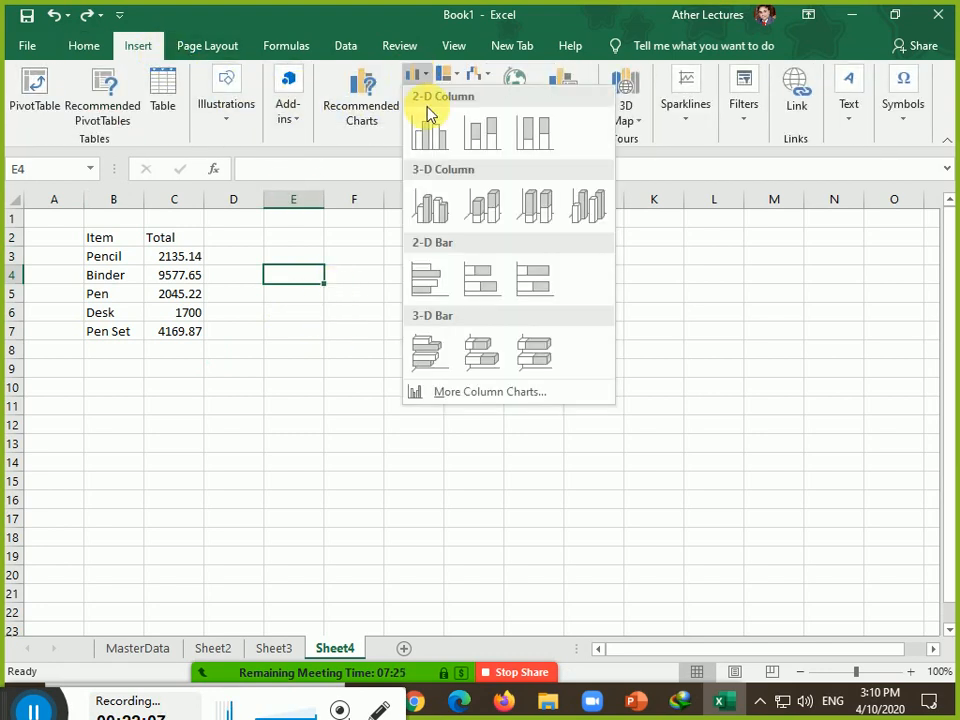
{"action": "left_click", "coordinate": [428, 115]}
{"action": "left_click_drag", "start_coordinate": [450, 332], "coordinate": [458, 268]}
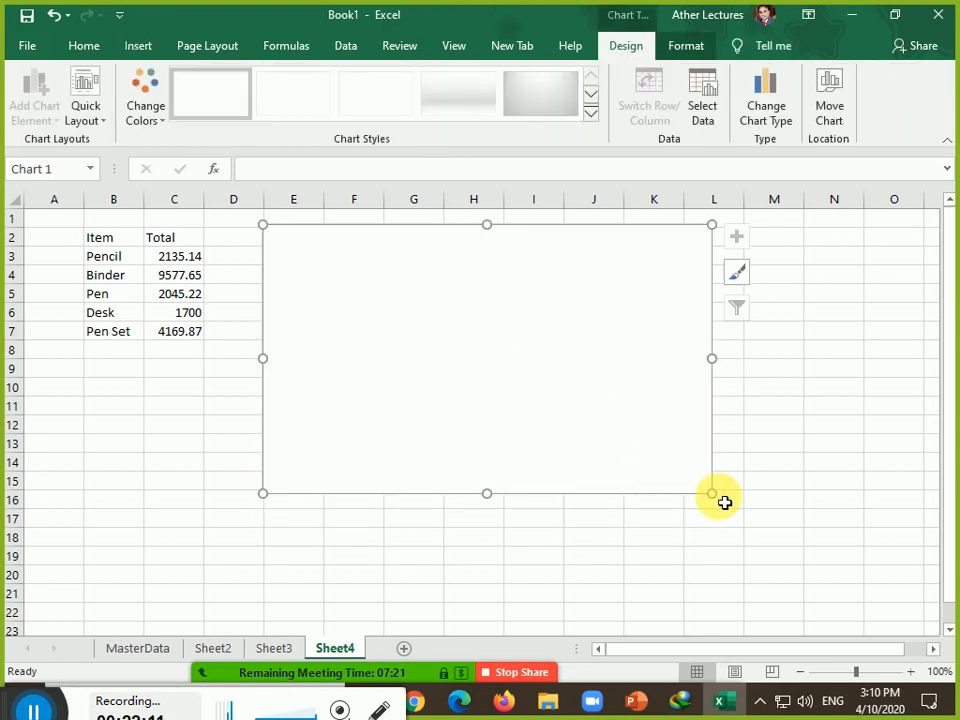
{"action": "left_click_drag", "start_coordinate": [723, 500], "coordinate": [843, 607]}
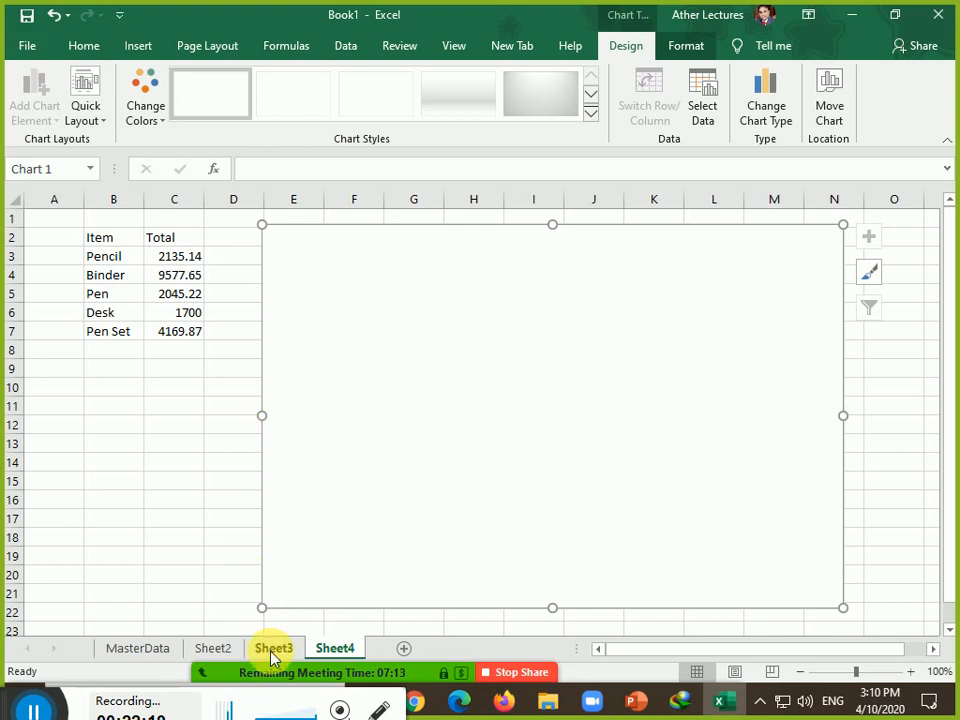
Compare with the Rep chart on Sheet3, and set the empty Sheet4 chart's data range to B2:C7.
{"action": "left_click", "coordinate": [274, 647]}
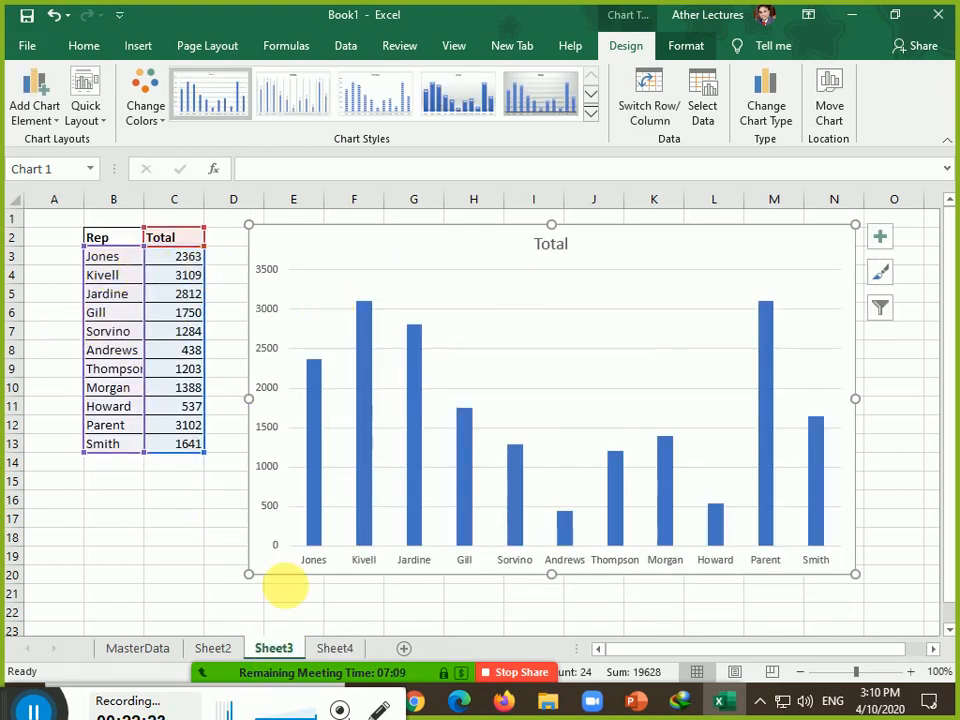
{"action": "left_click", "coordinate": [330, 648]}
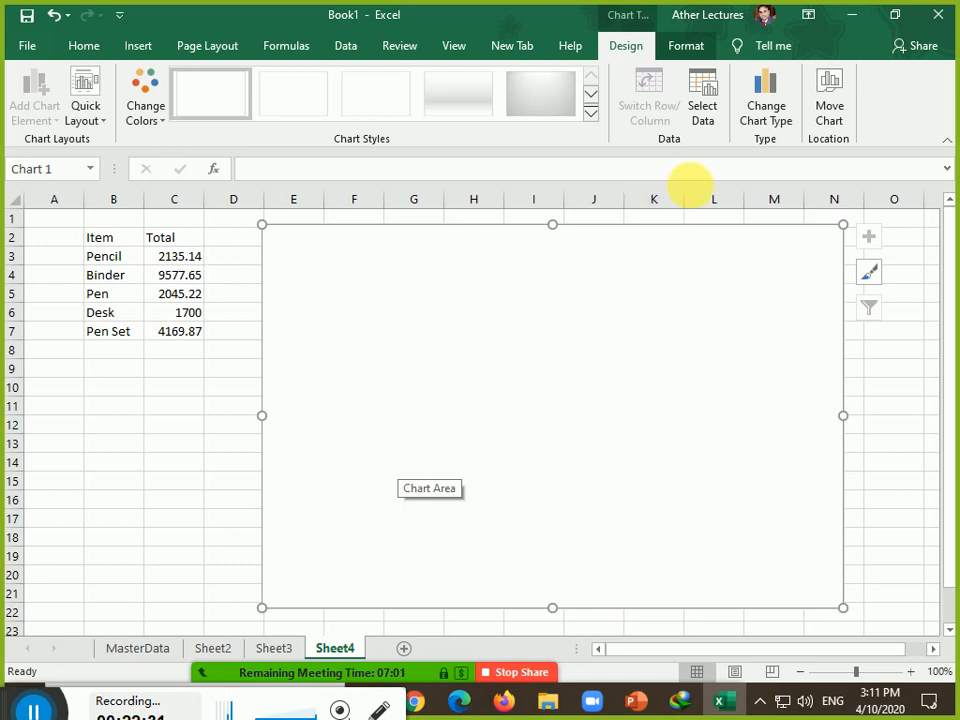
{"action": "left_click", "coordinate": [703, 124]}
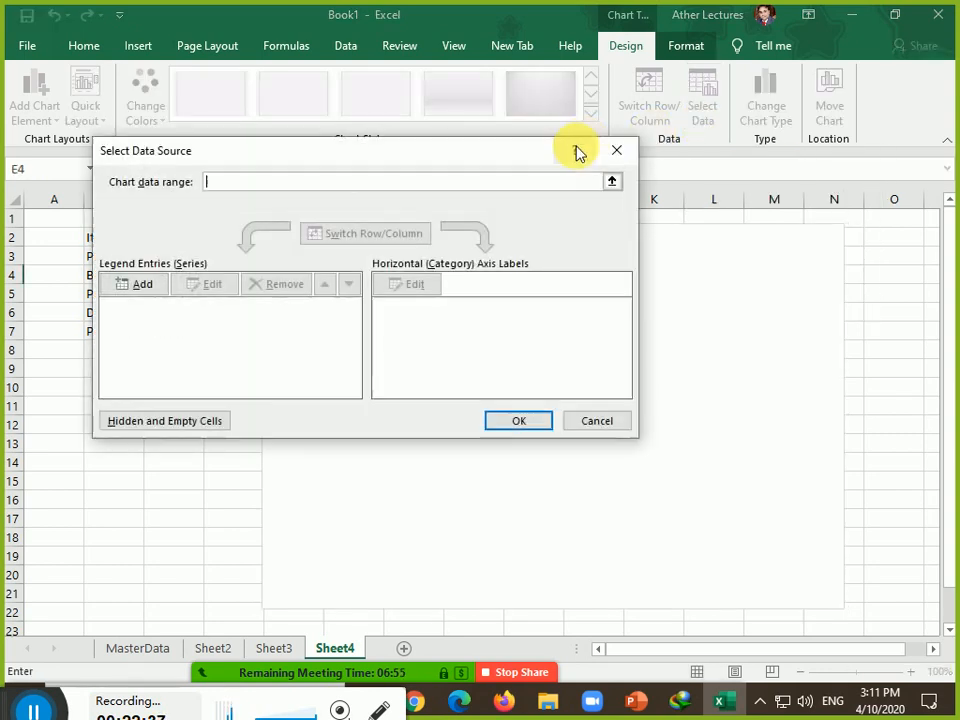
{"action": "left_click_drag", "start_coordinate": [279, 156], "coordinate": [443, 87]}
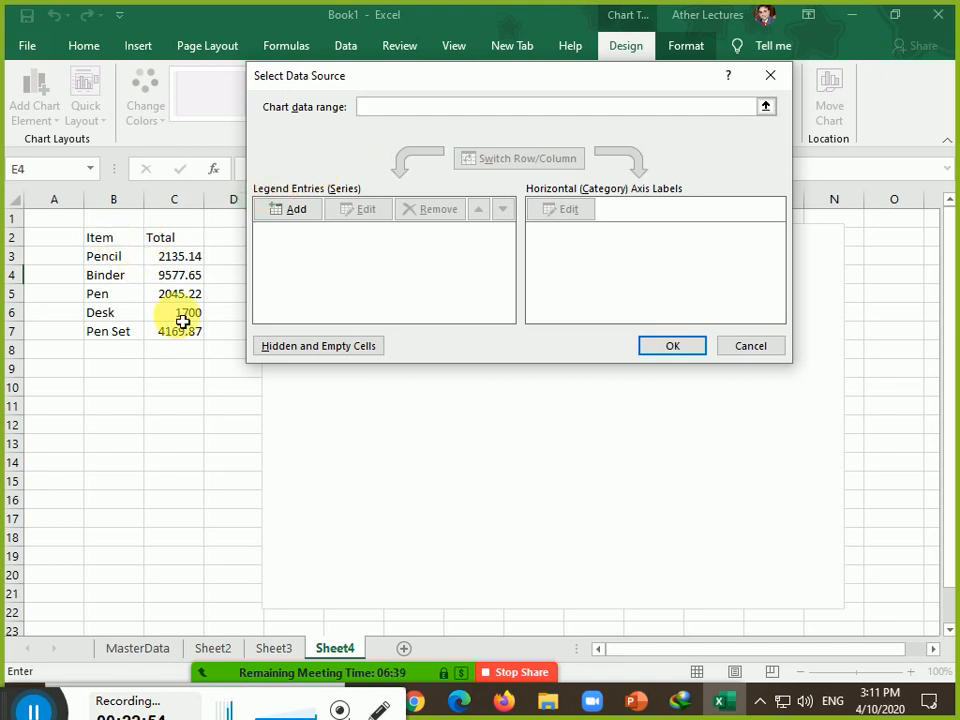
{"action": "left_click_drag", "start_coordinate": [108, 238], "coordinate": [201, 356]}
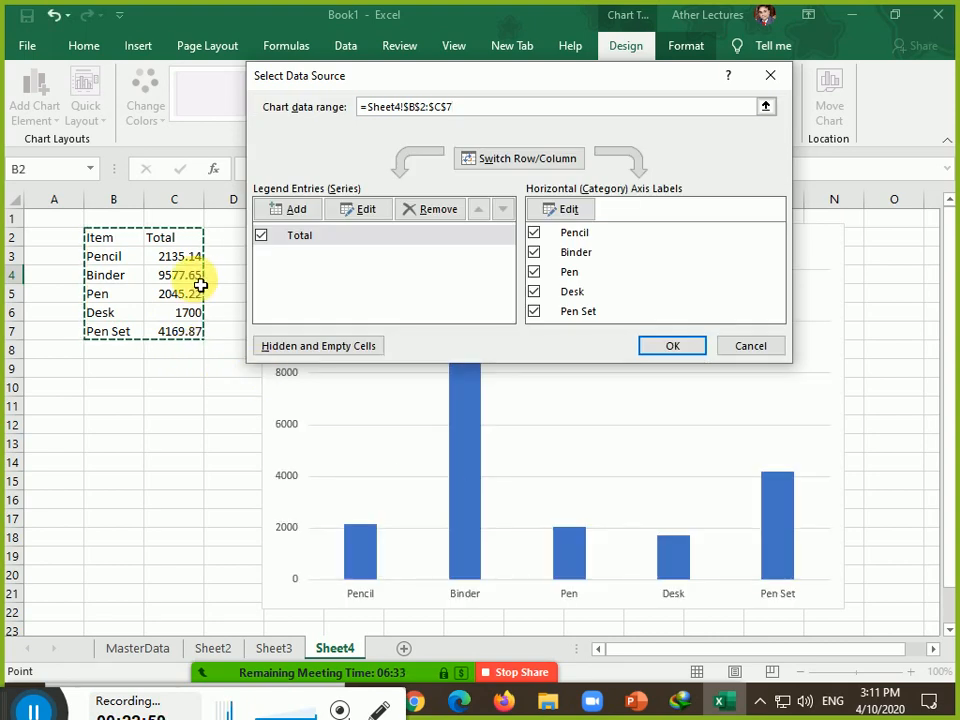
Replace the Sheet4 chart's data range with only the Total column, C2:C7.
{"action": "key", "text": "BackSpace"}
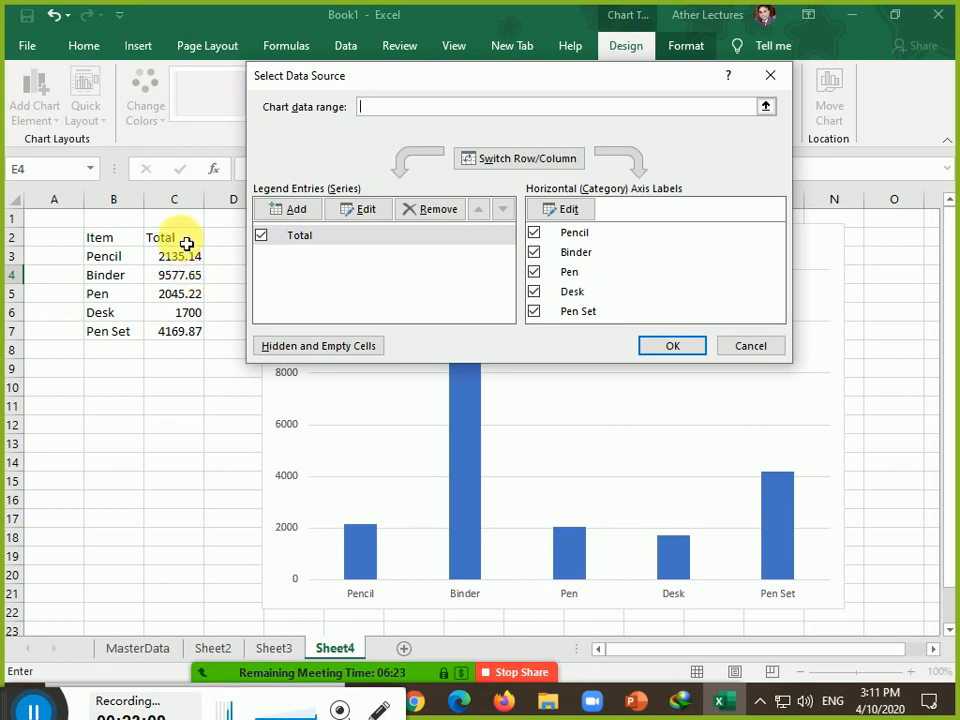
{"action": "left_click_drag", "start_coordinate": [187, 244], "coordinate": [183, 270]}
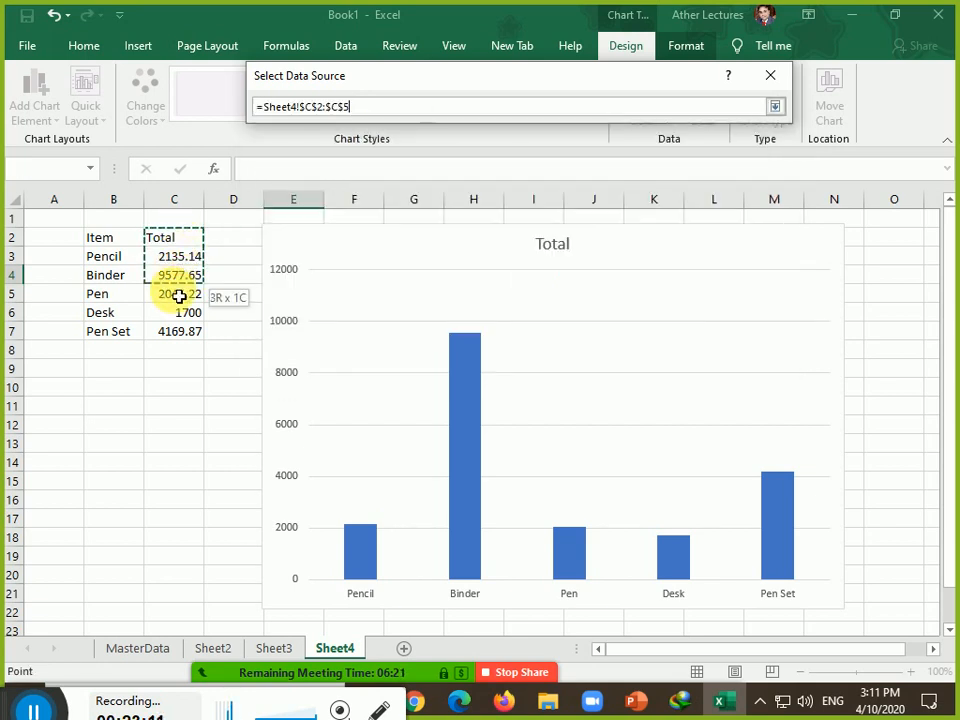
{"action": "left_click_drag", "start_coordinate": [179, 332], "coordinate": [179, 332]}
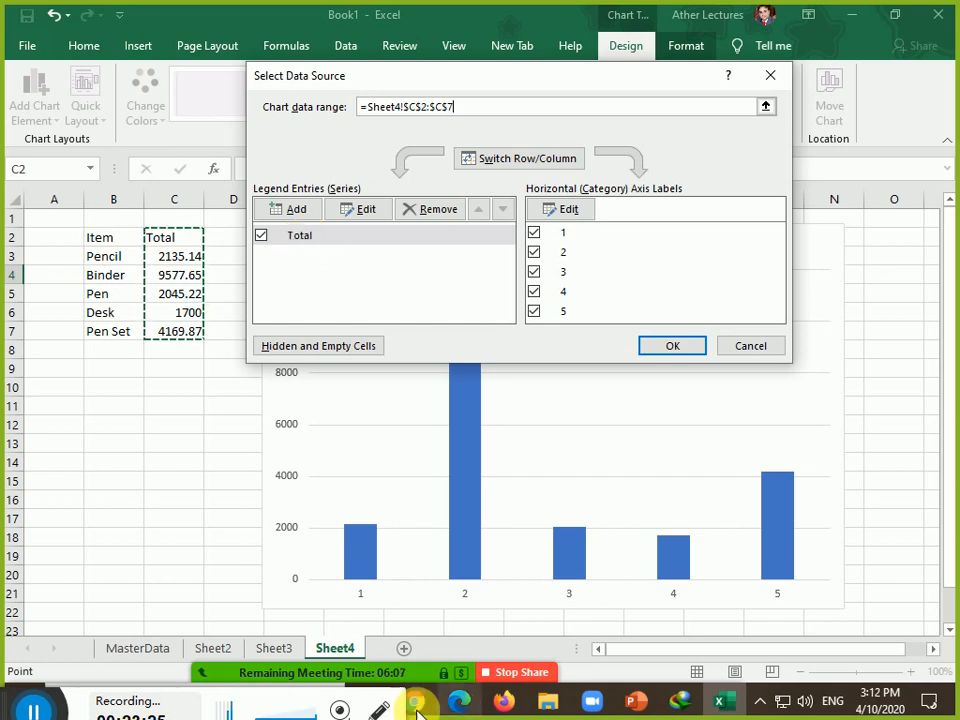
{"action": "mouse_move", "coordinate": [377, 596]}
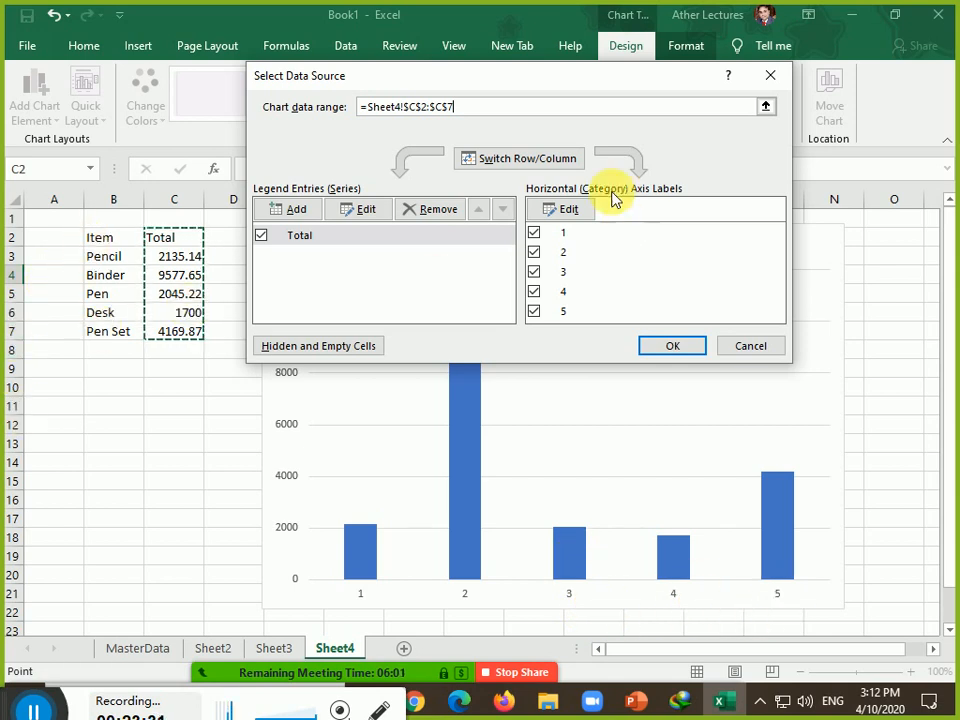
{"action": "left_click", "coordinate": [570, 209]}
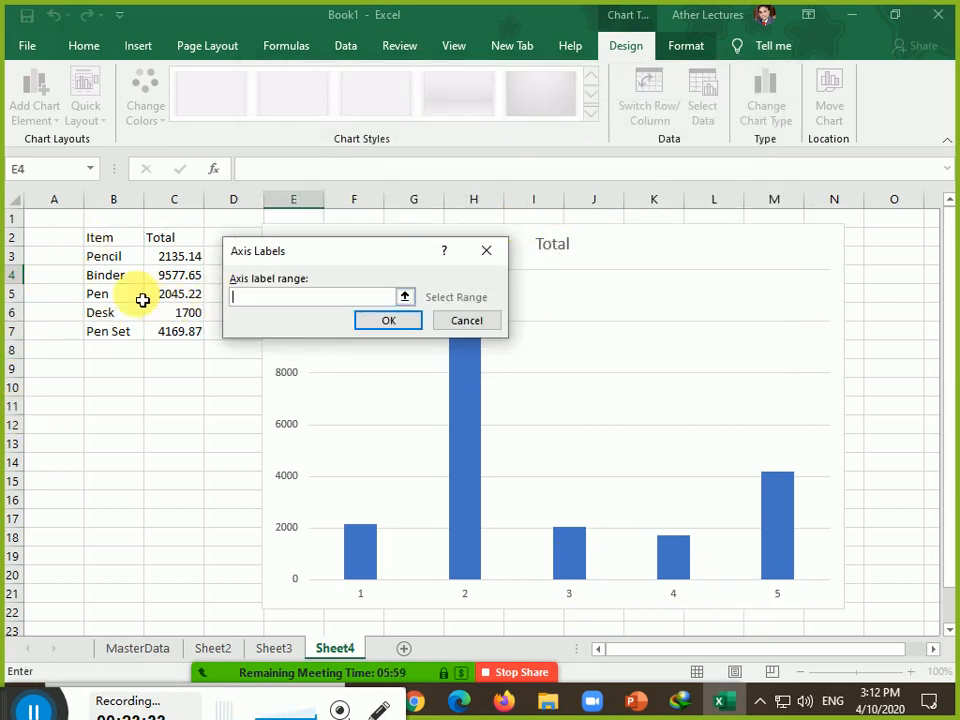
{"action": "left_click_drag", "start_coordinate": [119, 261], "coordinate": [115, 290]}
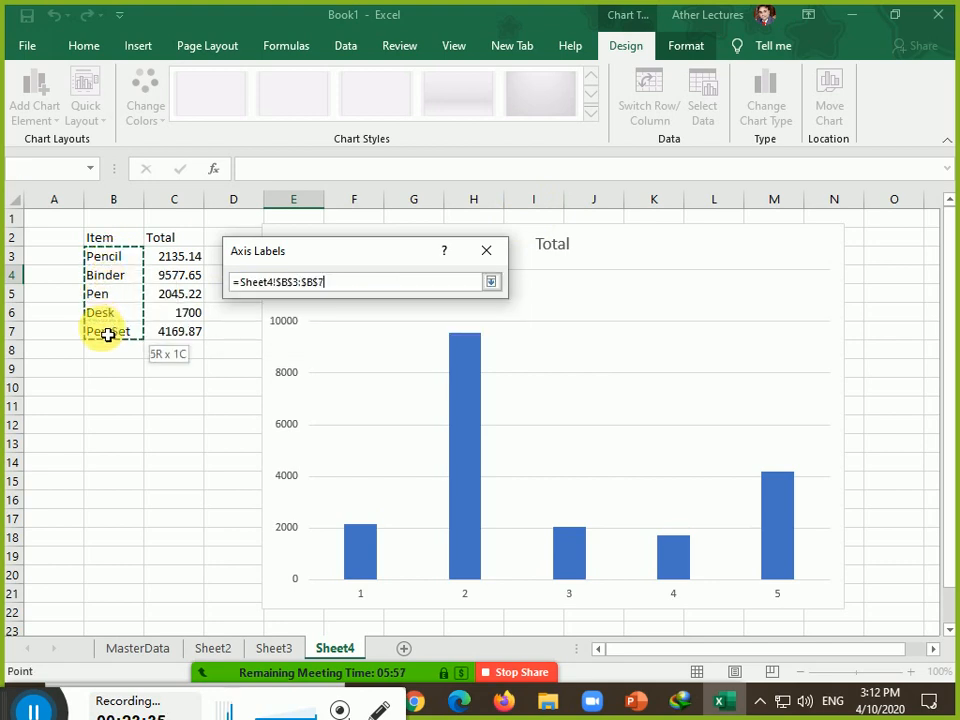
{"action": "left_click_drag", "start_coordinate": [107, 335], "coordinate": [107, 335]}
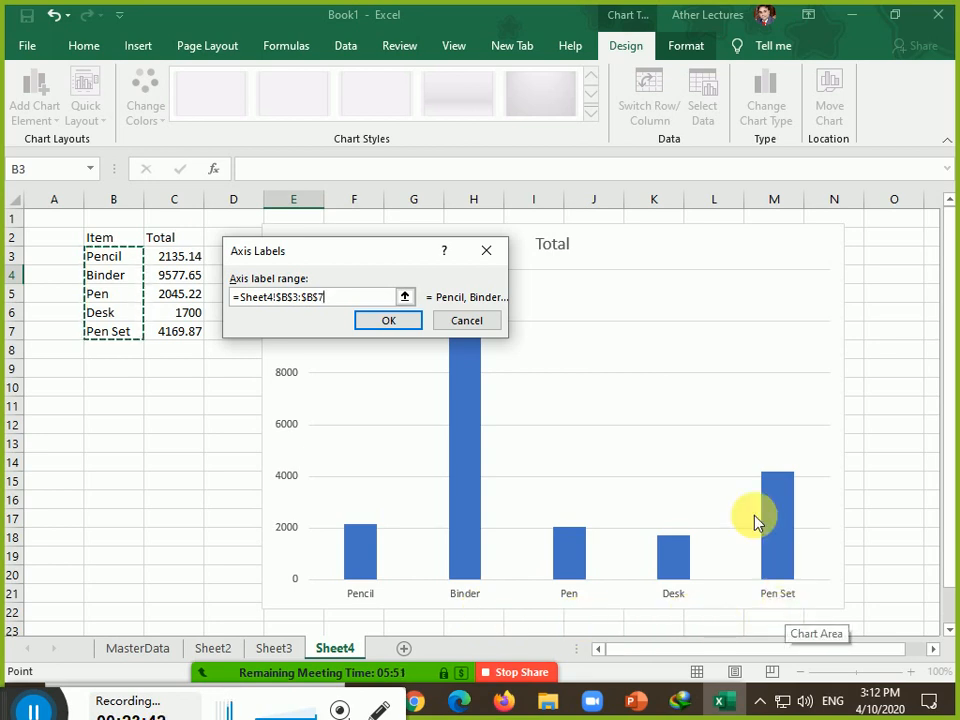
{"action": "left_click", "coordinate": [462, 321]}
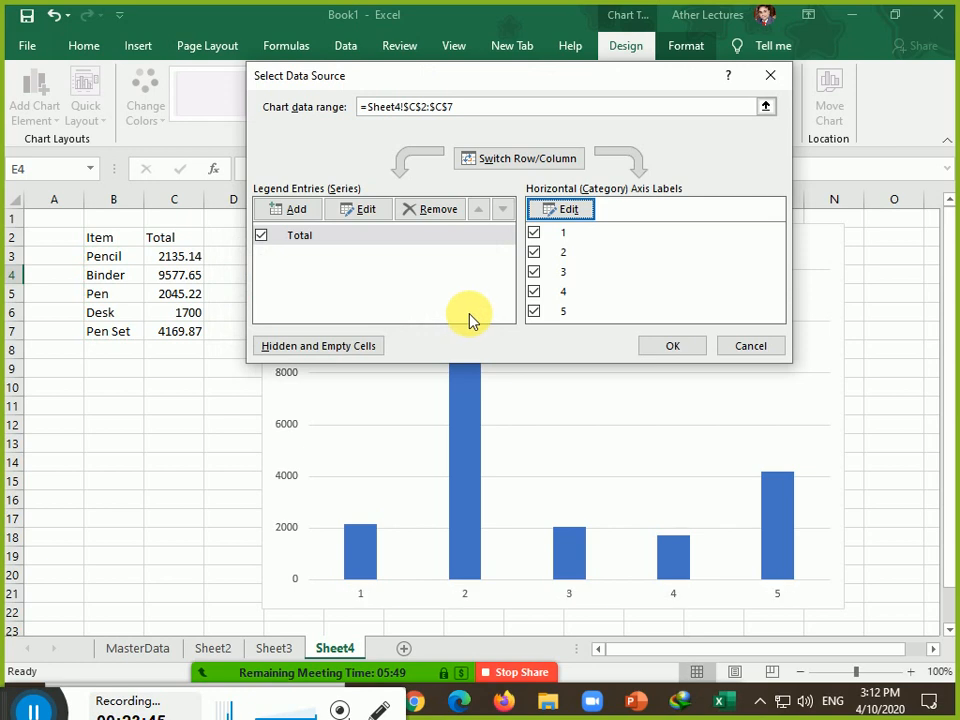
Set the Sheet4 chart's horizontal axis labels to the item names in B3:B7.
{"action": "left_click", "coordinate": [570, 213]}
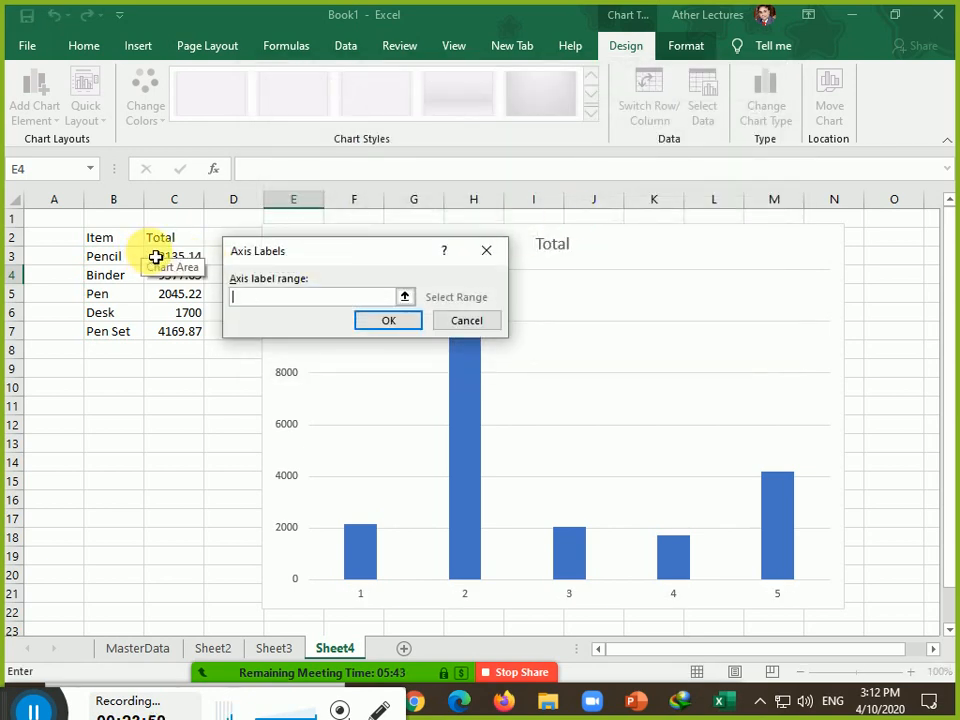
{"action": "left_click_drag", "start_coordinate": [130, 257], "coordinate": [123, 341]}
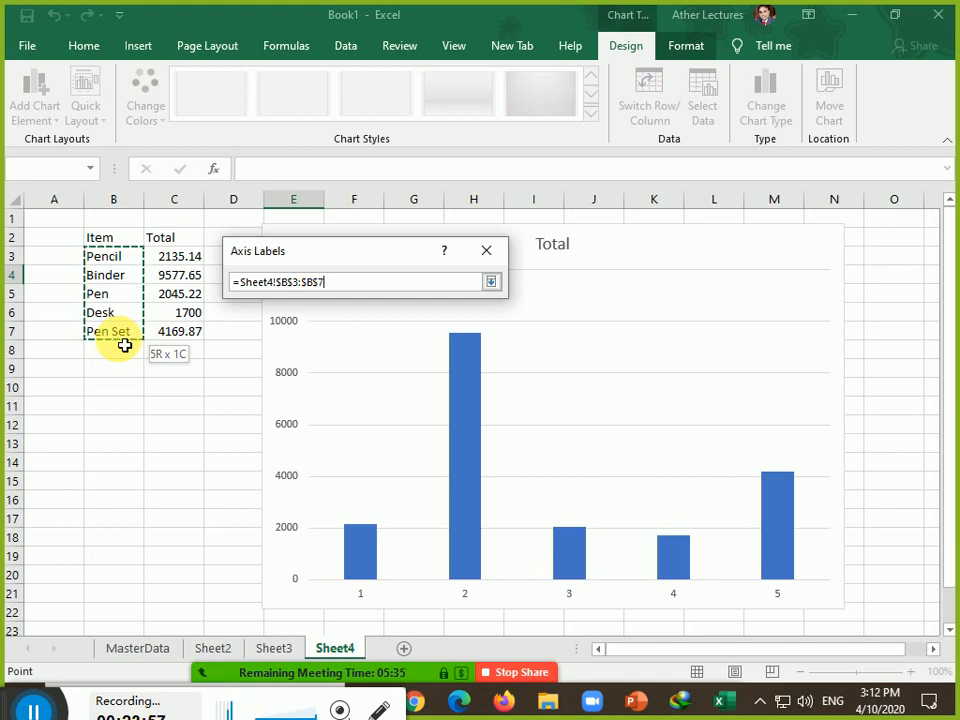
{"action": "left_click_drag", "start_coordinate": [124, 345], "coordinate": [124, 344]}
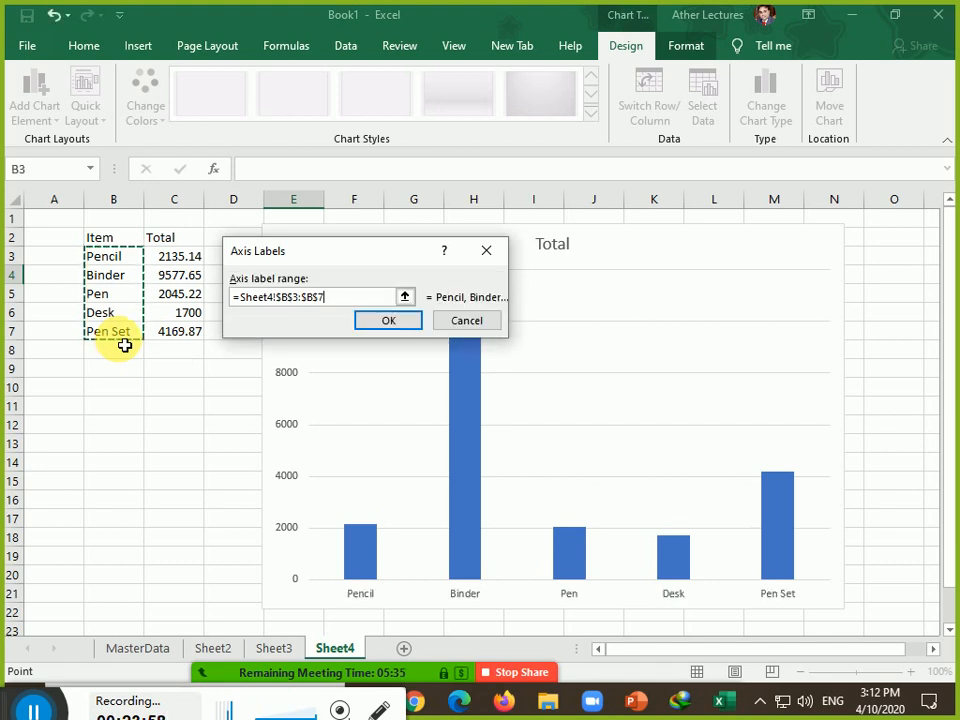
{"action": "left_click", "coordinate": [366, 328]}
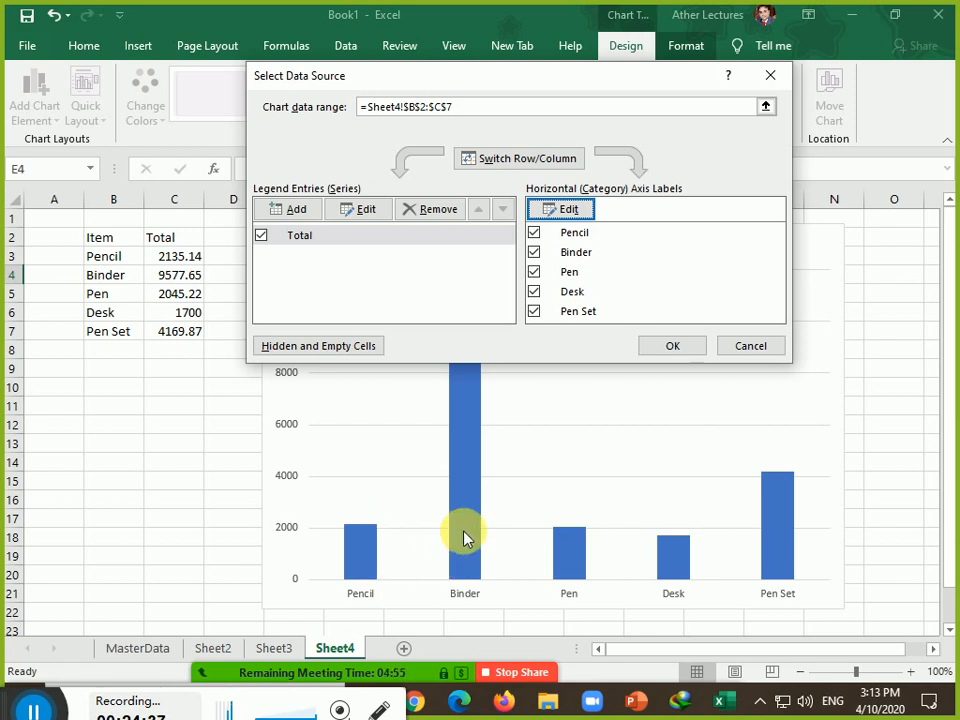
Switch the Item chart's rows and columns to view each item as its own series, and switch them back.
{"action": "left_click", "coordinate": [515, 162]}
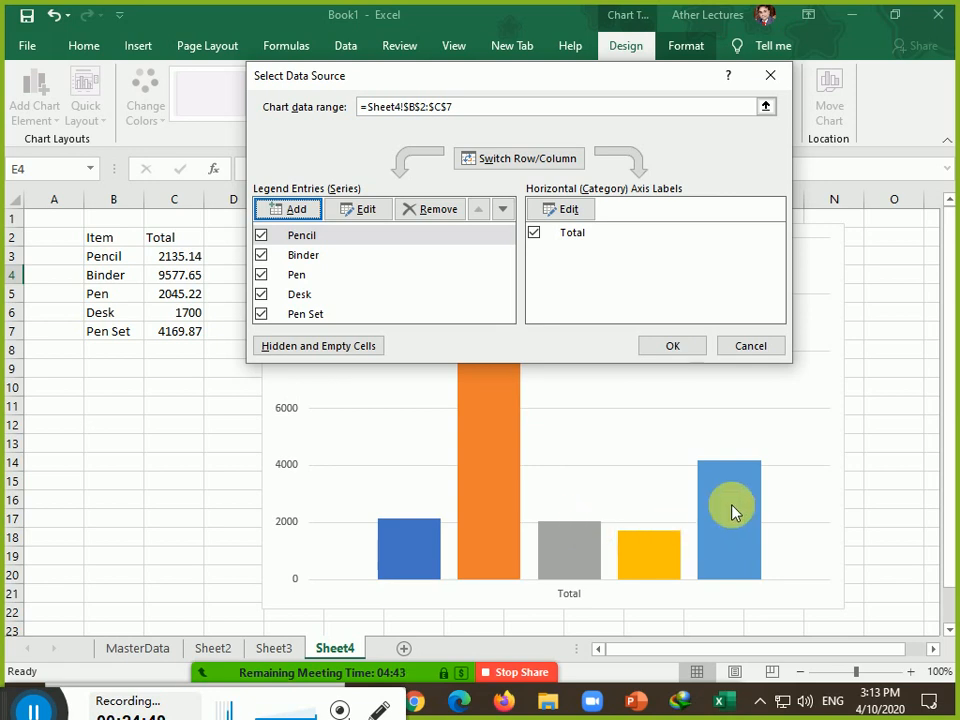
{"action": "left_click_drag", "start_coordinate": [680, 86], "coordinate": [314, 54]}
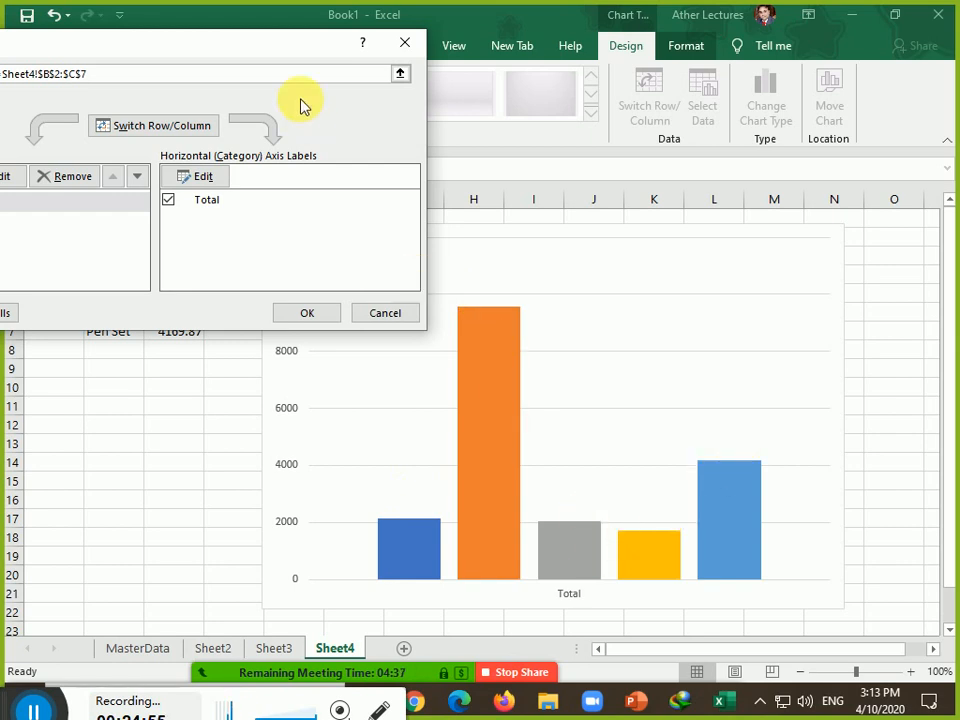
{"action": "left_click_drag", "start_coordinate": [240, 43], "coordinate": [660, 79]}
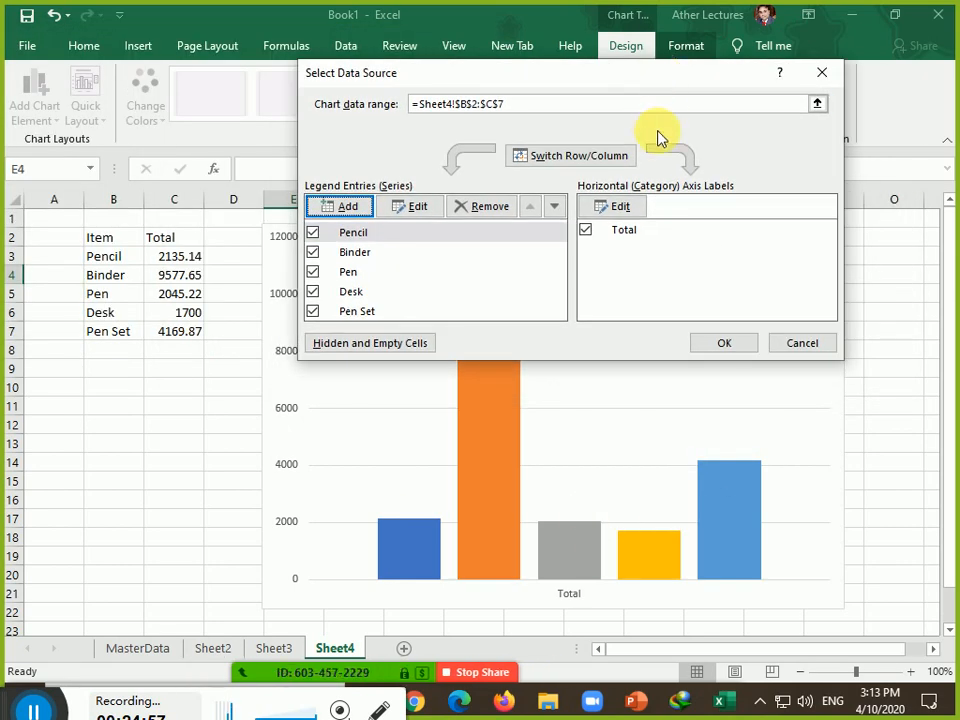
{"action": "left_click", "coordinate": [586, 158]}
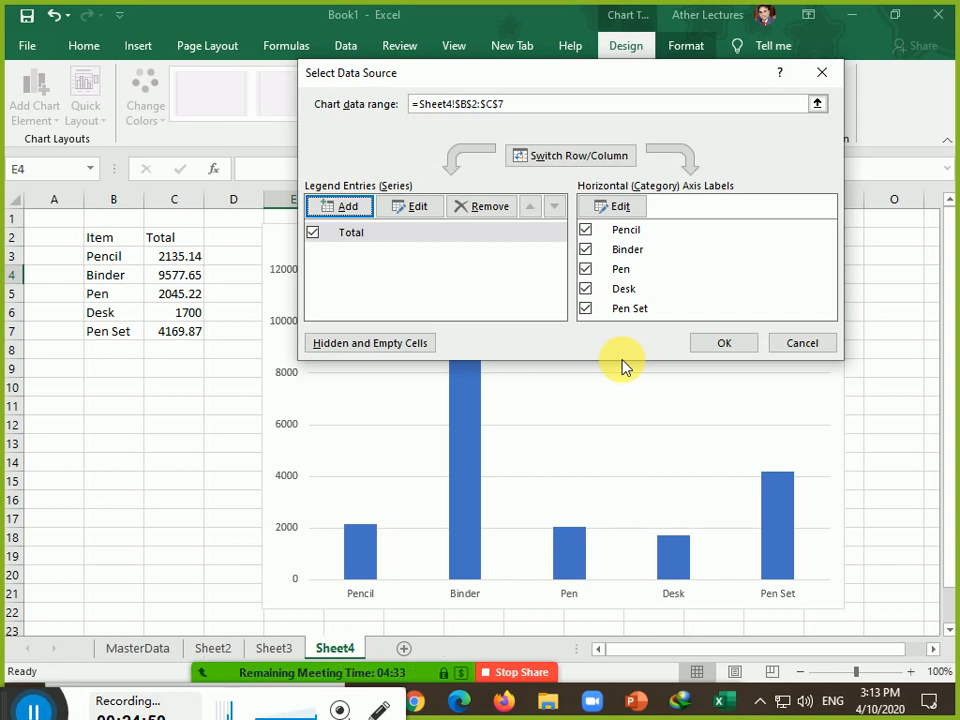
Apply the Item chart's data source settings, and compare the chart with the Rep chart on Sheet3 before returning to Sheet4.
{"action": "left_click", "coordinate": [707, 343]}
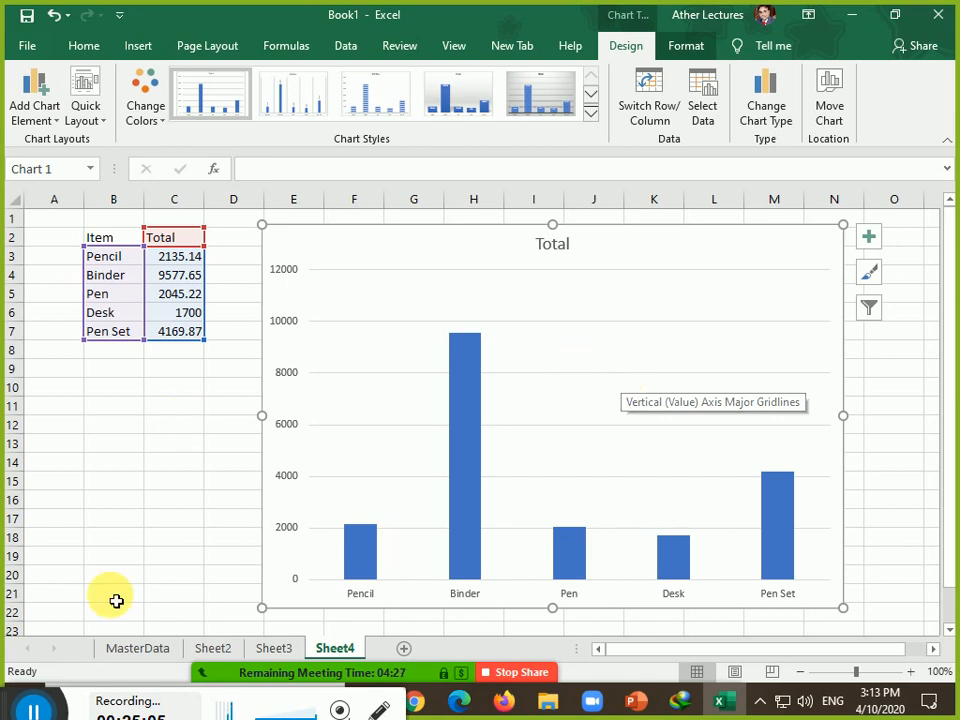
{"action": "left_click", "coordinate": [280, 648]}
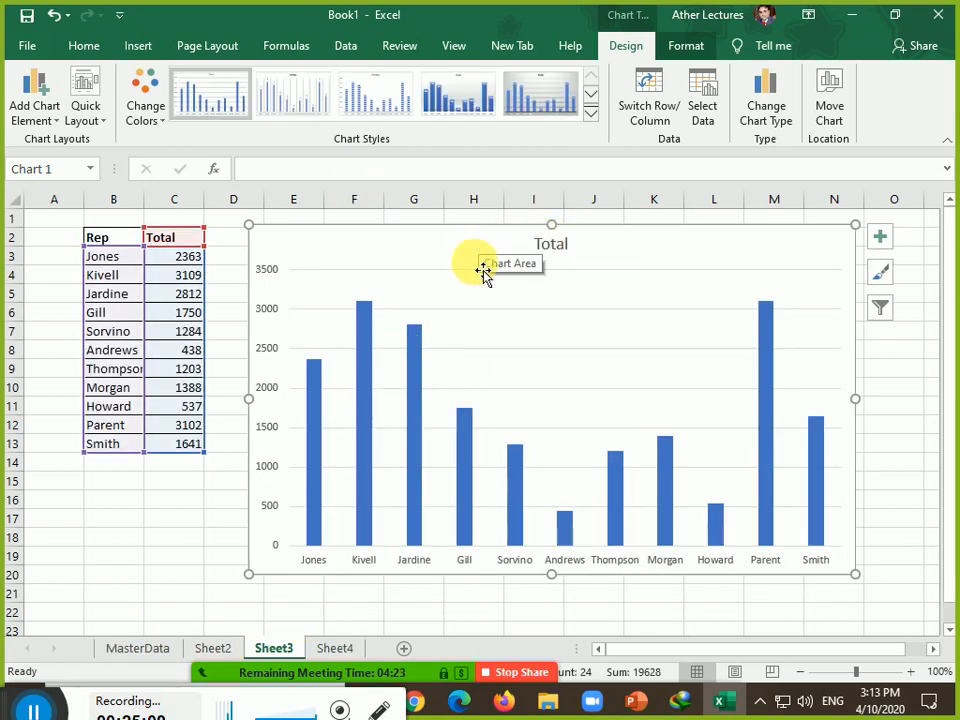
{"action": "left_click", "coordinate": [336, 648]}
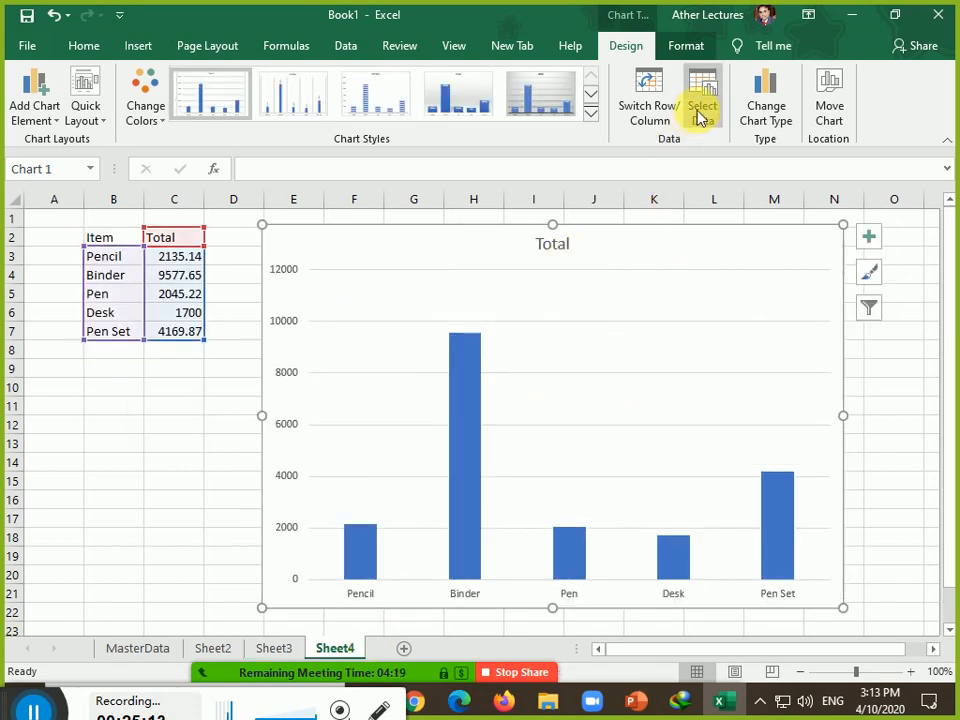
Go to Sheet3 and move the Rep chart closer to the Rep and Total table.
{"action": "left_click", "coordinate": [275, 648]}
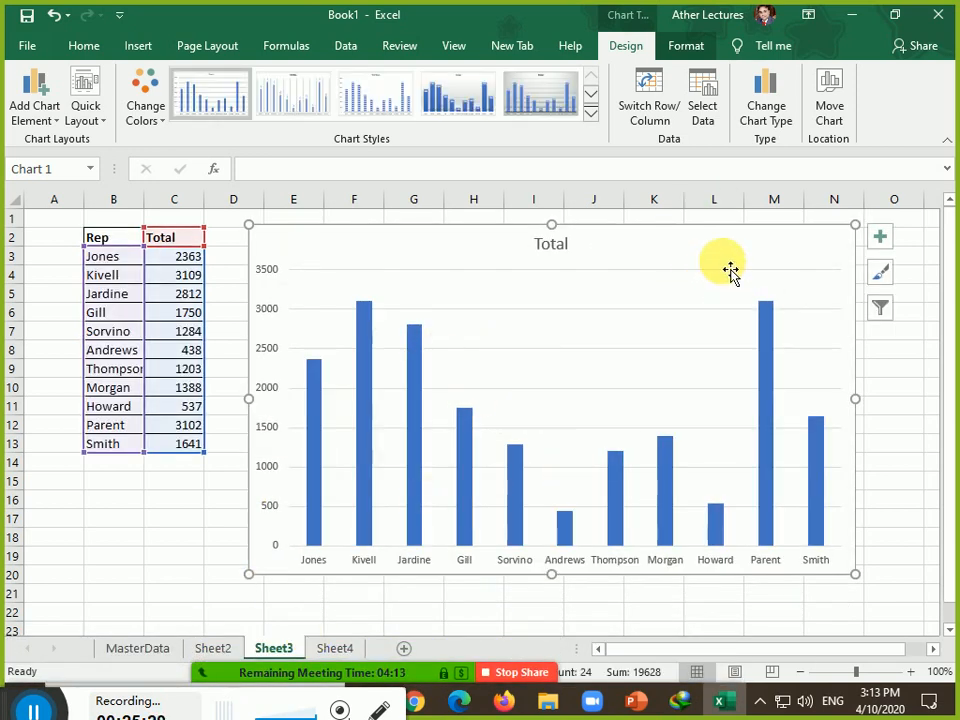
{"action": "left_click", "coordinate": [717, 241]}
{"action": "left_click_drag", "start_coordinate": [717, 241], "coordinate": [677, 236]}
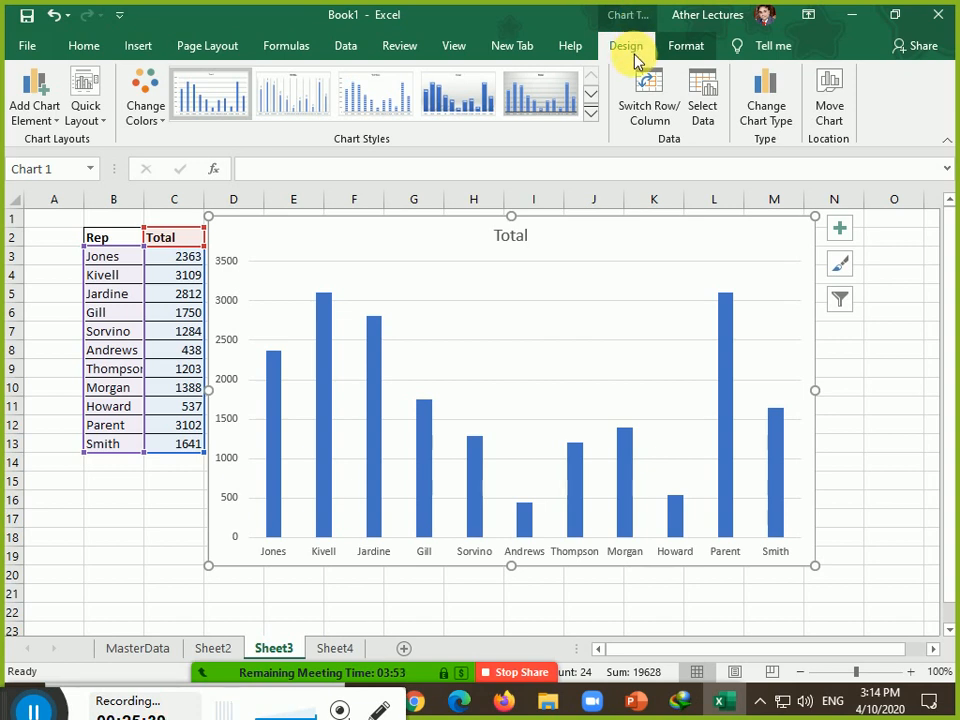
Try quick layouts with the legend at the right and below the Rep chart, and go back to the right-legend layout.
{"action": "left_click", "coordinate": [108, 130]}
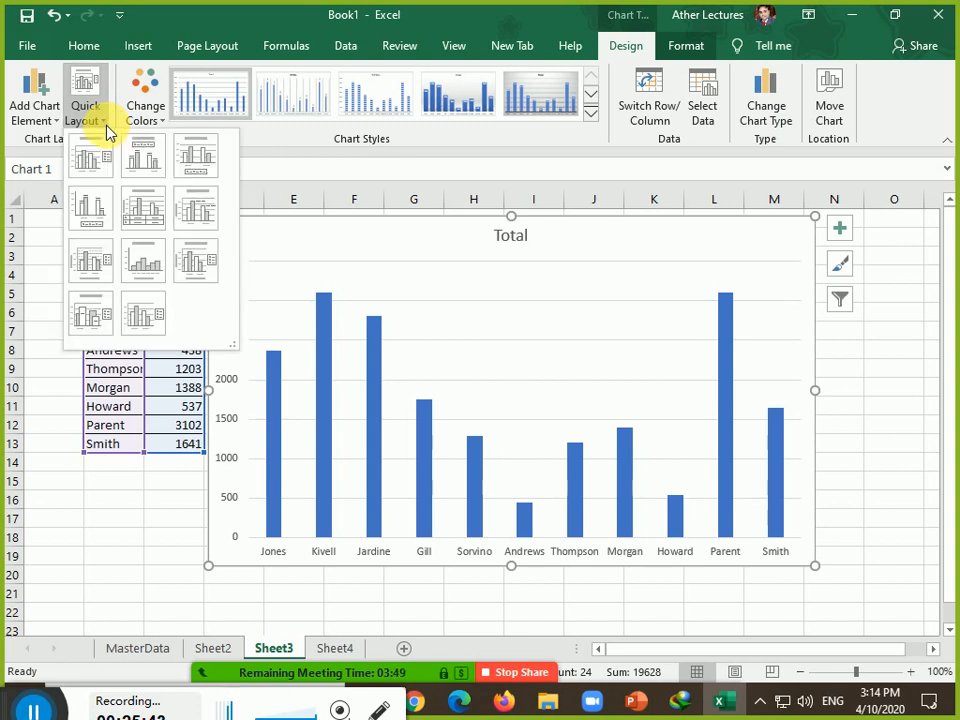
{"action": "left_click", "coordinate": [90, 162]}
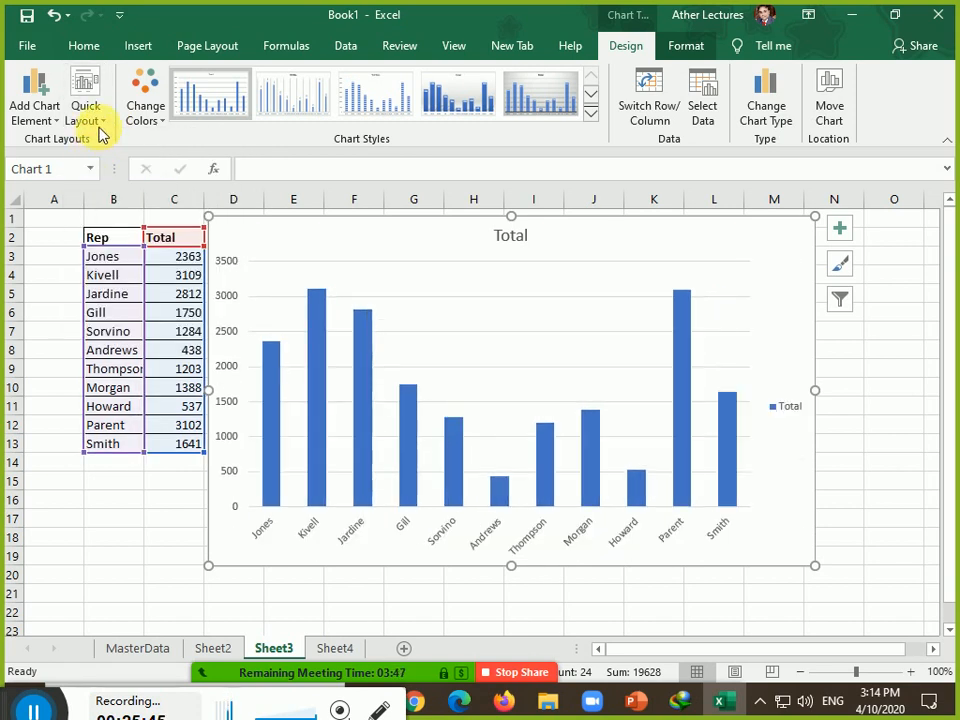
{"action": "left_click", "coordinate": [102, 121]}
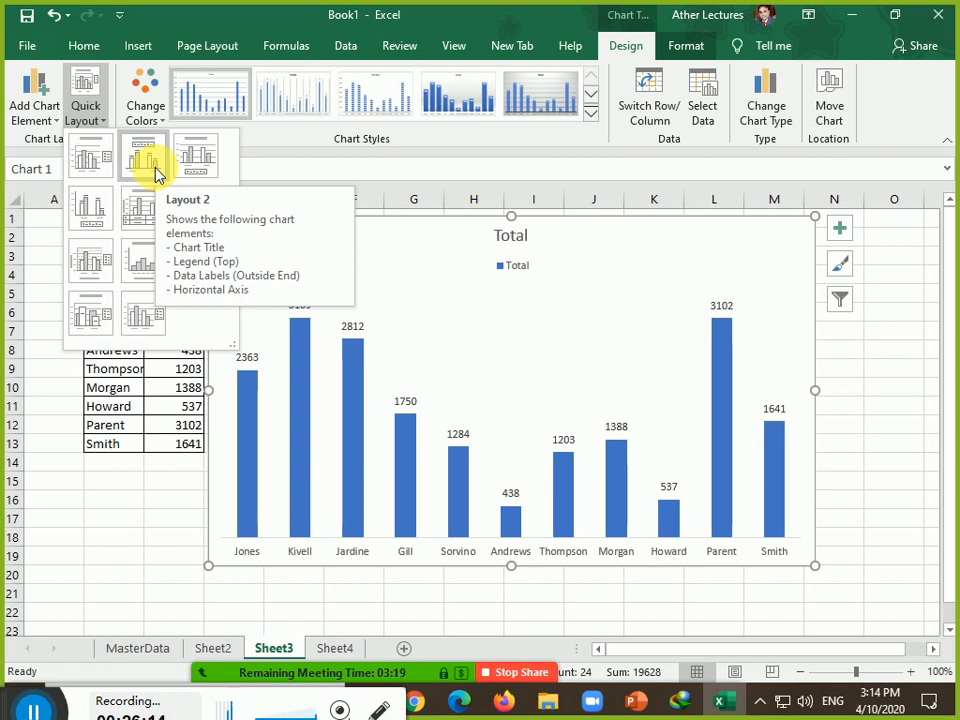
{"action": "left_click", "coordinate": [205, 165]}
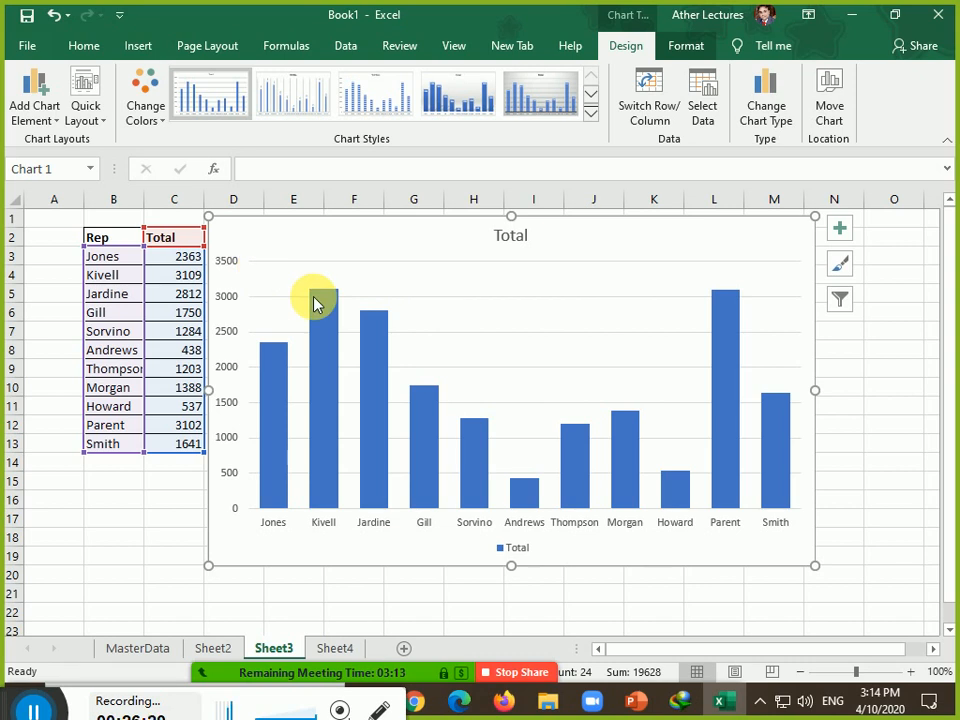
{"action": "mouse_move", "coordinate": [315, 304]}
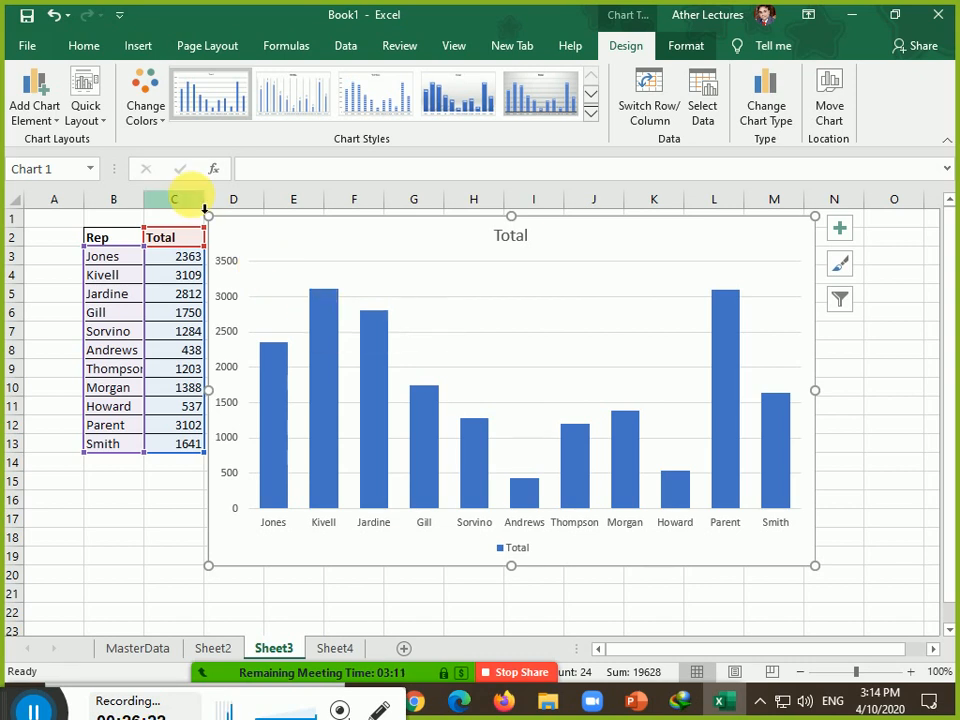
{"action": "left_click", "coordinate": [86, 107]}
{"action": "left_click", "coordinate": [90, 167]}
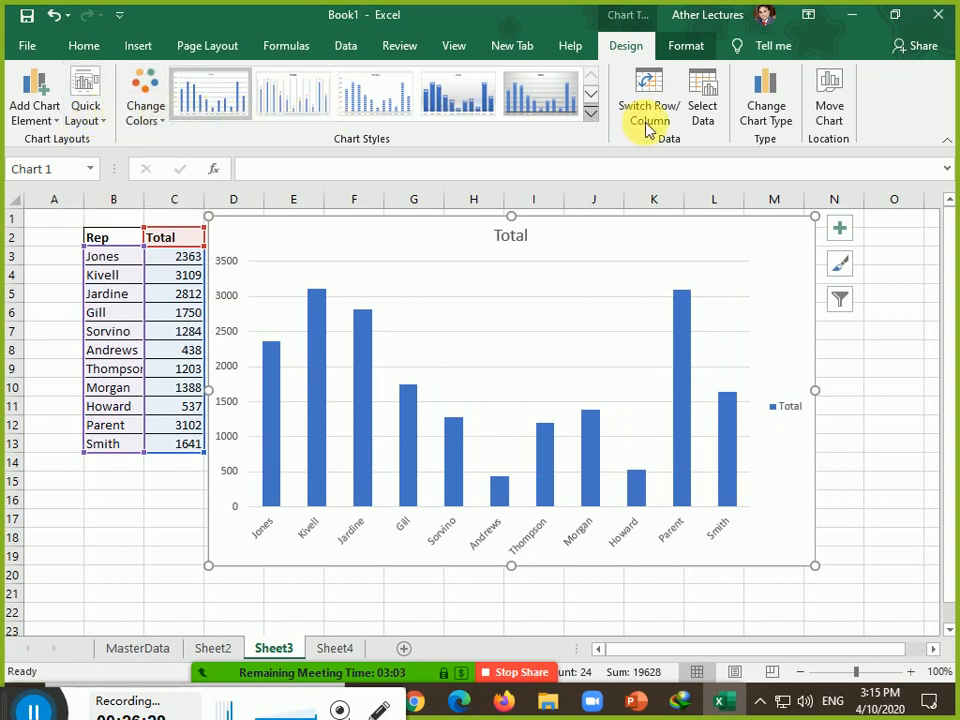
Preview the chart styles and give the Rep chart the shaded-background style with wide bars and white data labels inside them.
{"action": "left_click", "coordinate": [592, 114]}
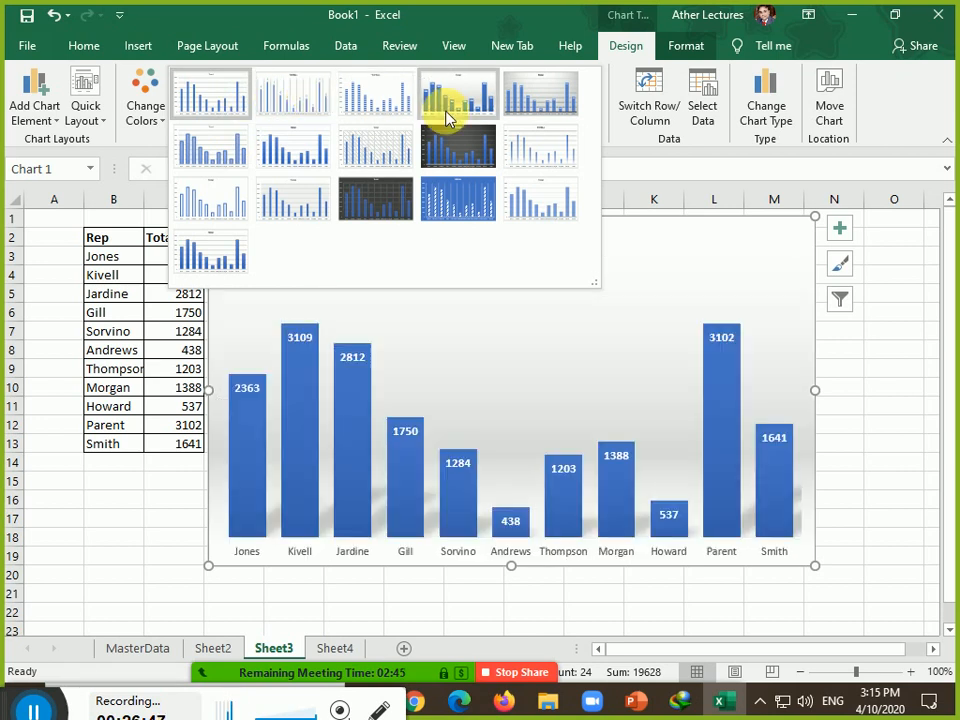
{"action": "left_click", "coordinate": [672, 300]}
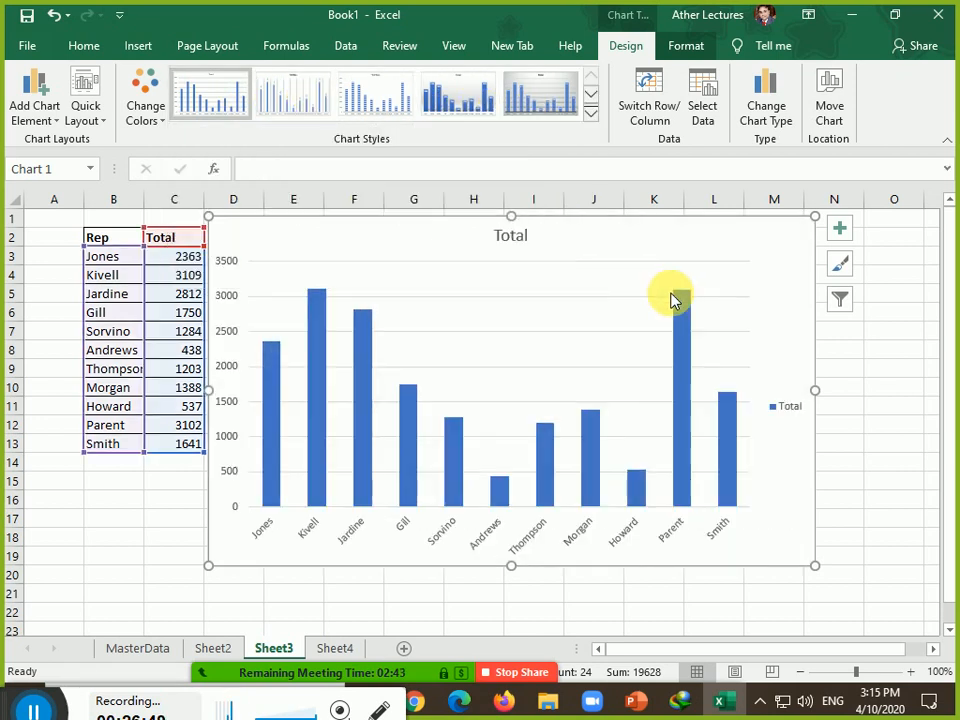
{"action": "left_click", "coordinate": [165, 125]}
{"action": "left_click", "coordinate": [467, 109]}
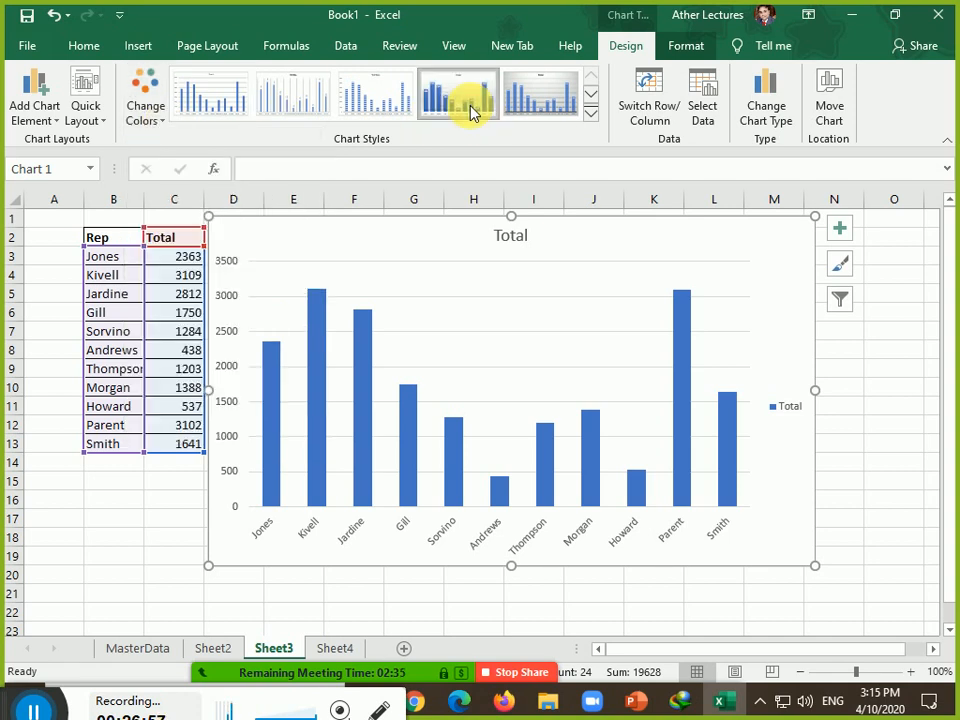
Try the color palettes on the Rep chart and apply the colorful palette that starts with green.
{"action": "left_click", "coordinate": [148, 120]}
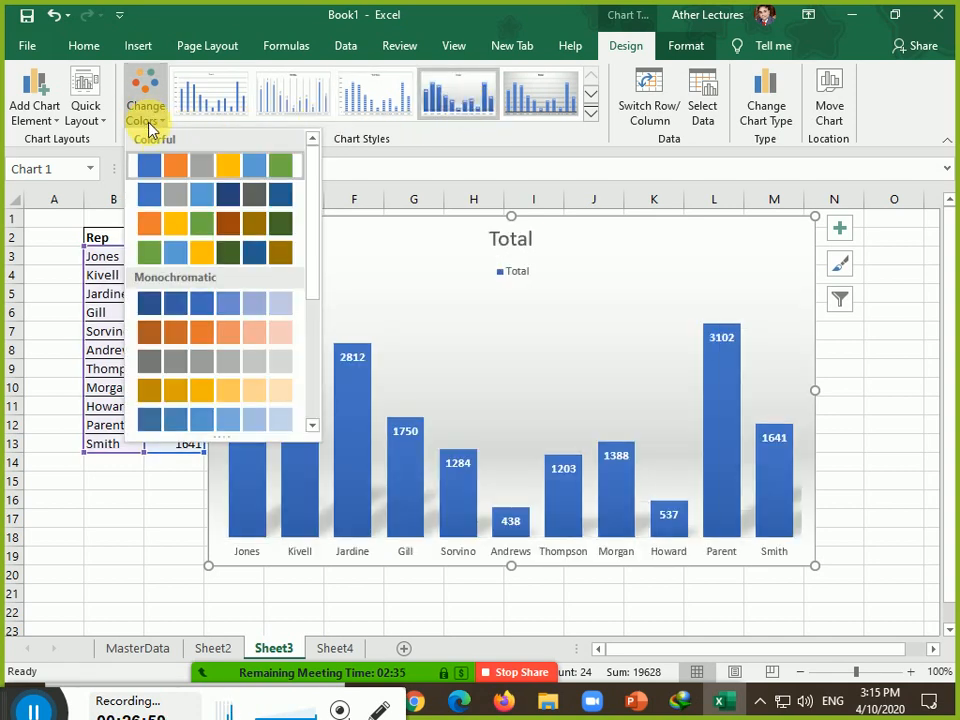
{"action": "left_click", "coordinate": [240, 168]}
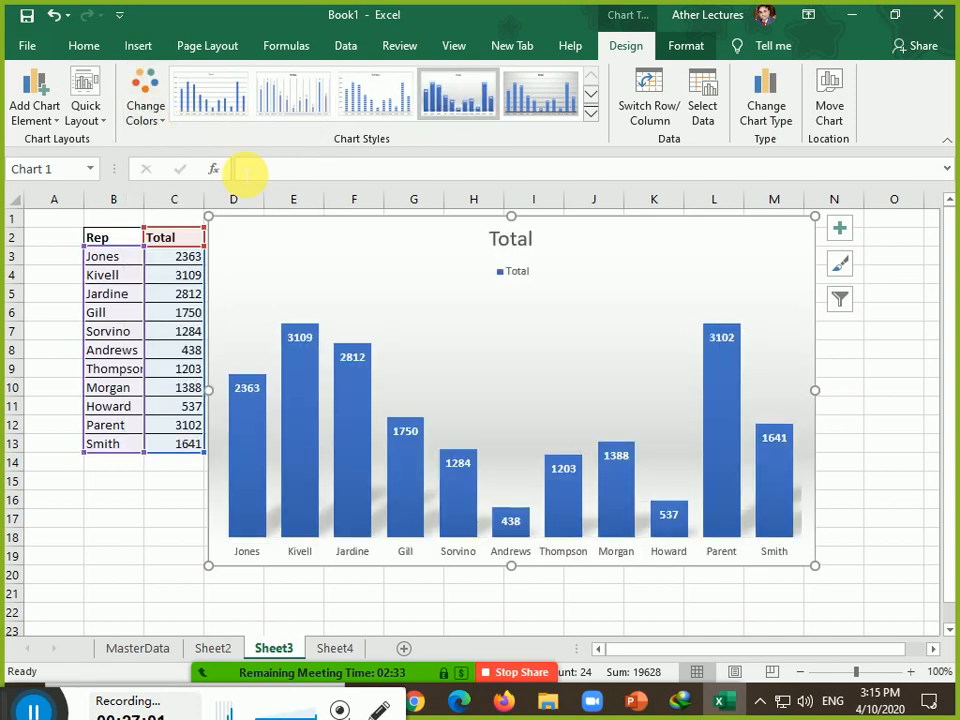
{"action": "left_click", "coordinate": [140, 112]}
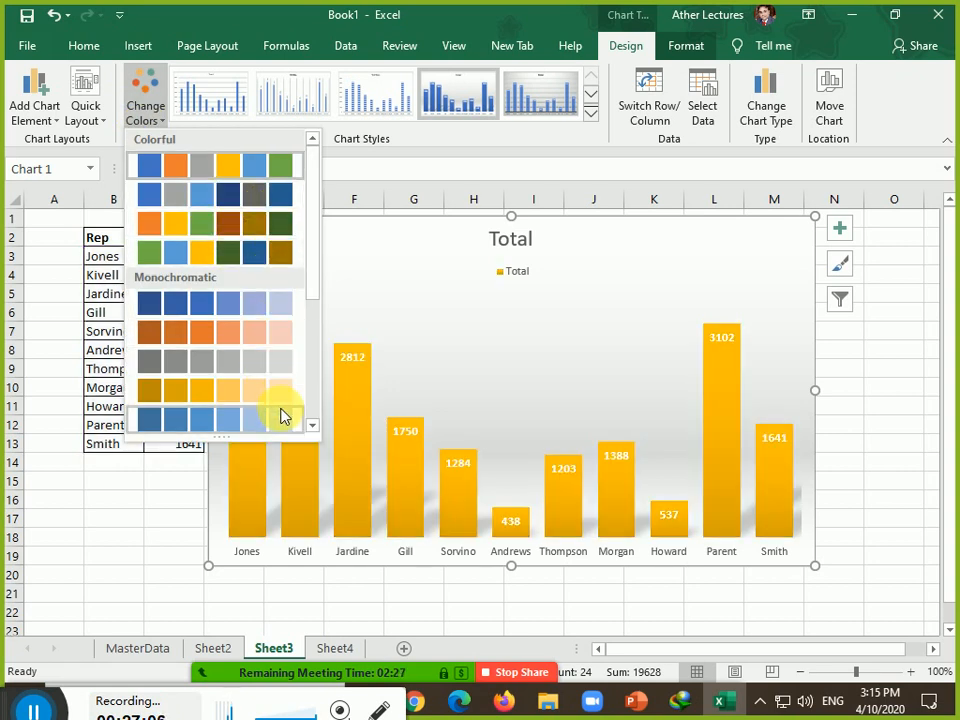
{"action": "left_click", "coordinate": [156, 257]}
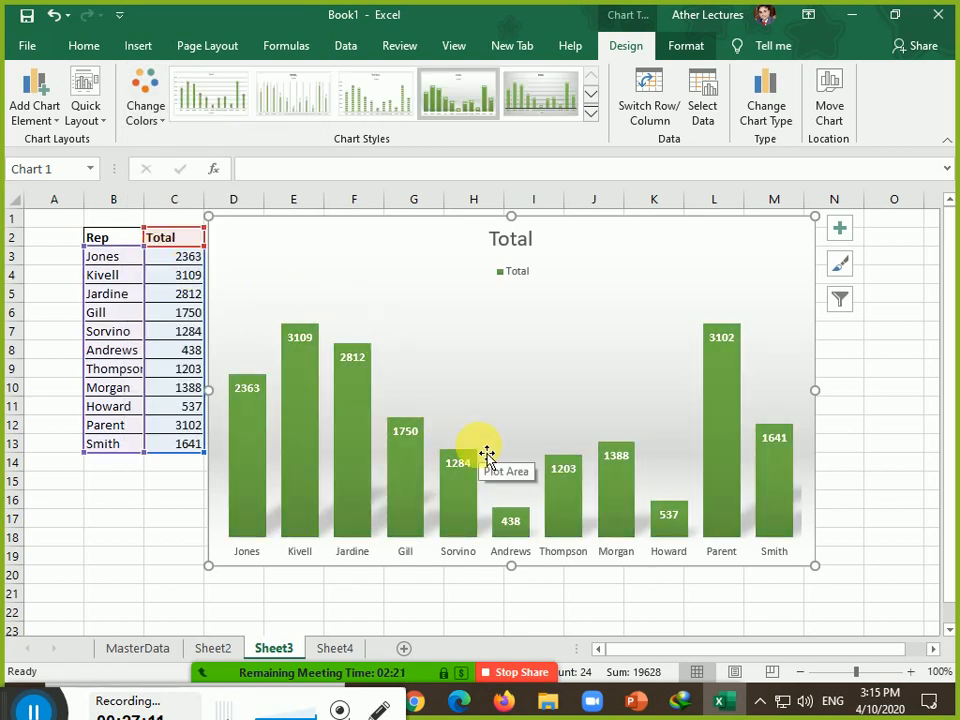
Try the gray-background style on the Rep chart, and restore the first chart style with the first colorful palette starting with blue.
{"action": "left_click", "coordinate": [538, 100]}
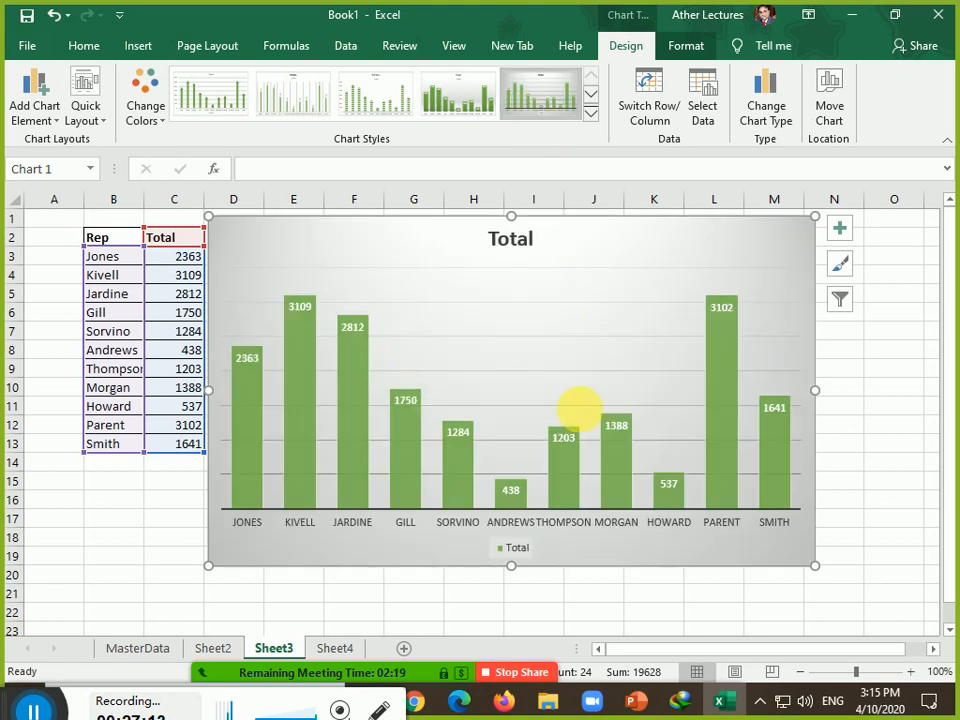
{"action": "left_click", "coordinate": [592, 114]}
{"action": "left_click", "coordinate": [214, 90]}
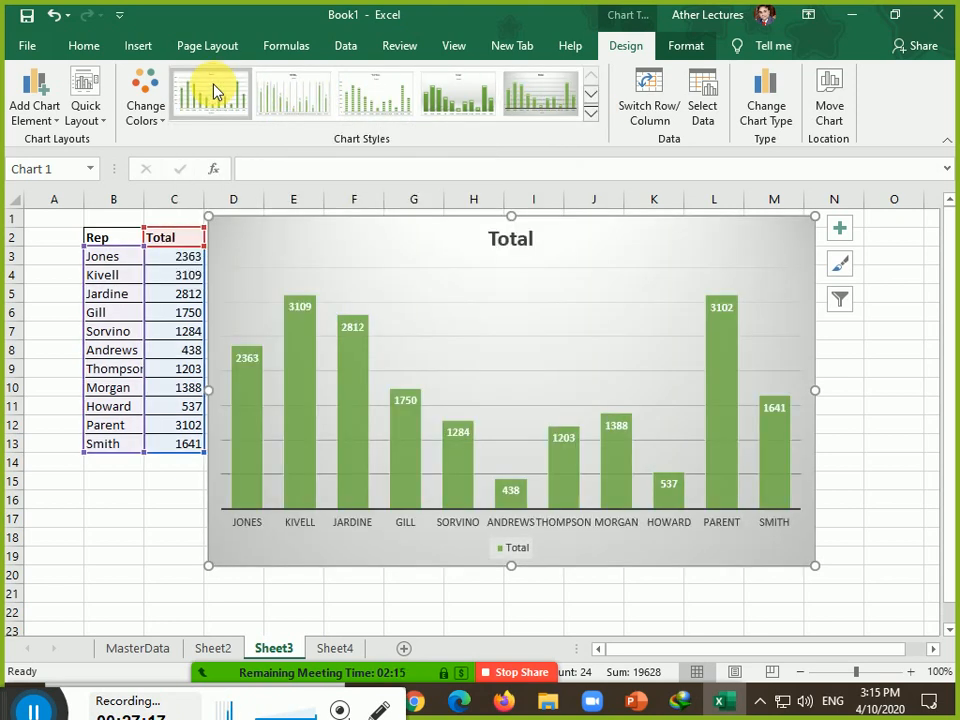
{"action": "left_click", "coordinate": [145, 105]}
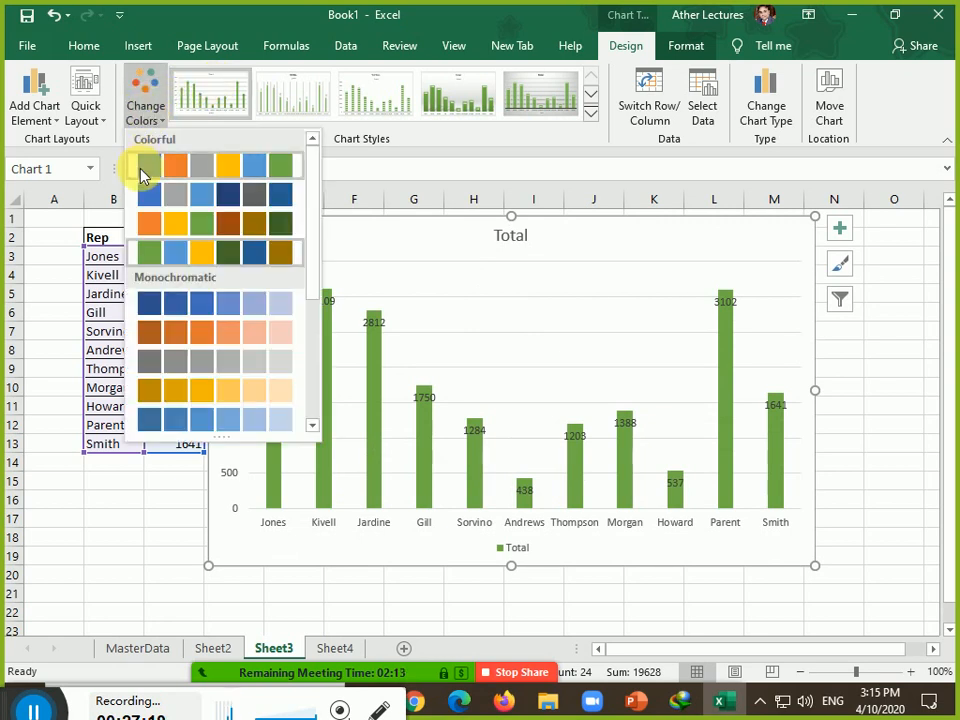
{"action": "left_click", "coordinate": [140, 176]}
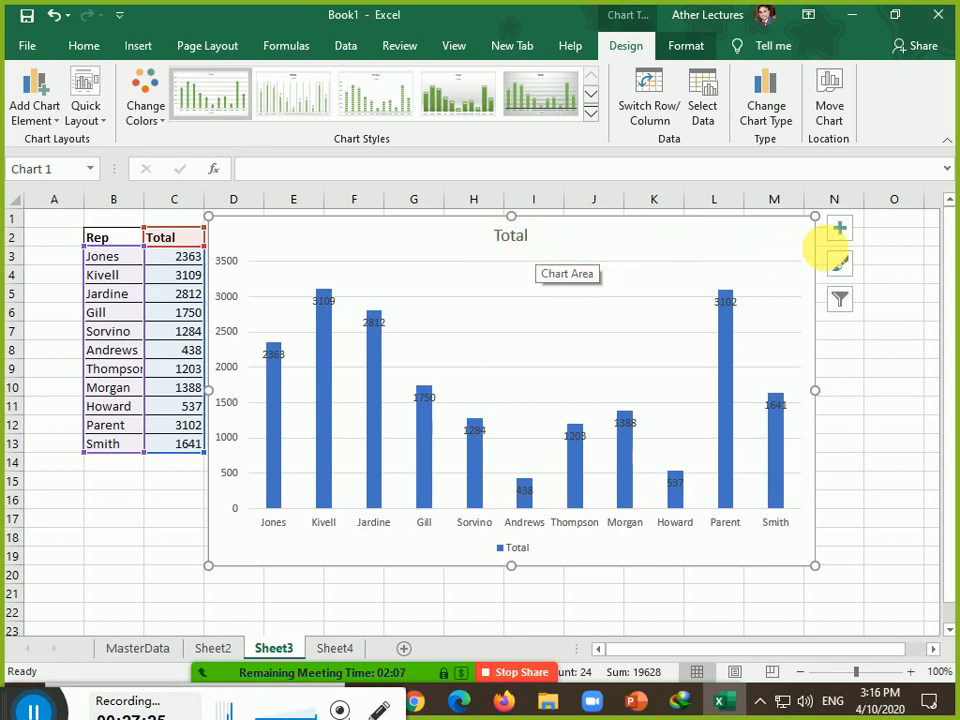
Remove the chart title, data labels, gridlines and legend from the Rep chart.
{"action": "left_click", "coordinate": [840, 233]}
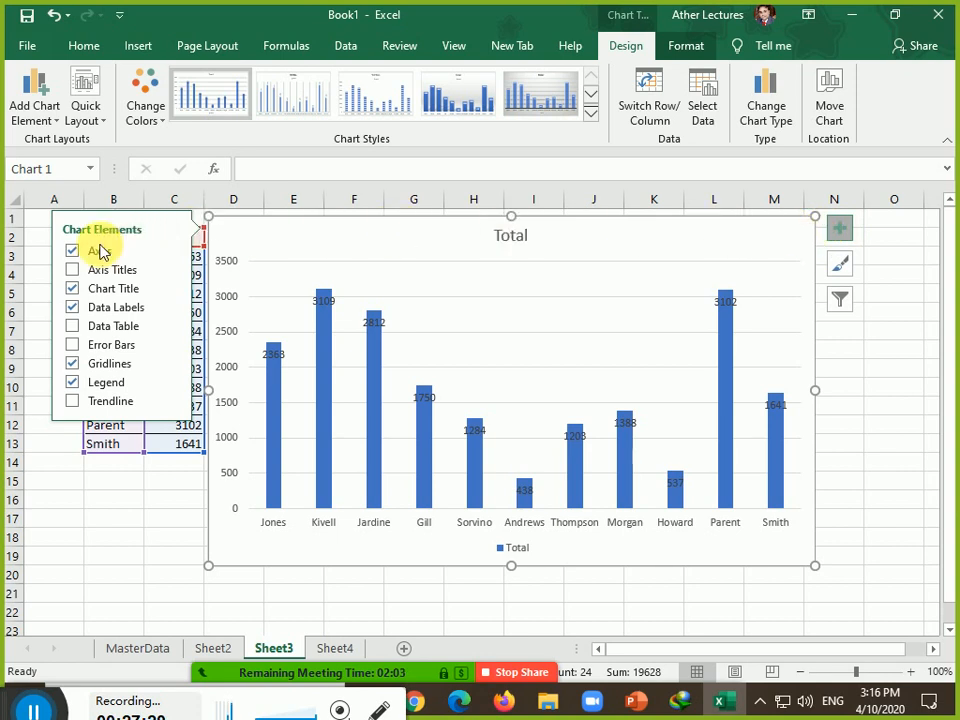
{"action": "left_click", "coordinate": [72, 289]}
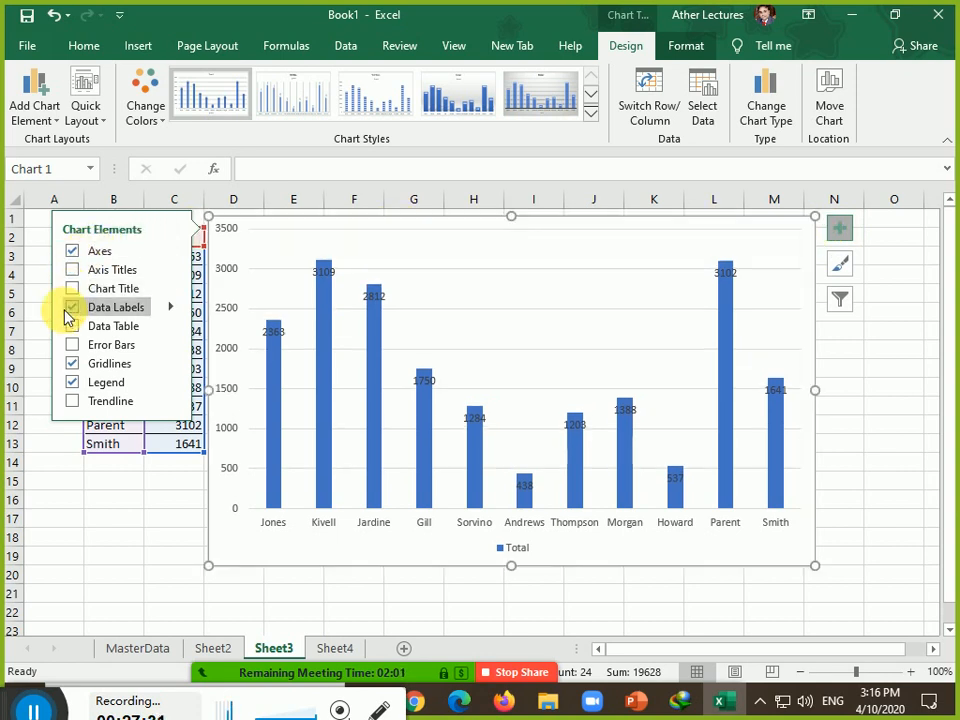
{"action": "left_click", "coordinate": [72, 308]}
{"action": "left_click", "coordinate": [72, 364]}
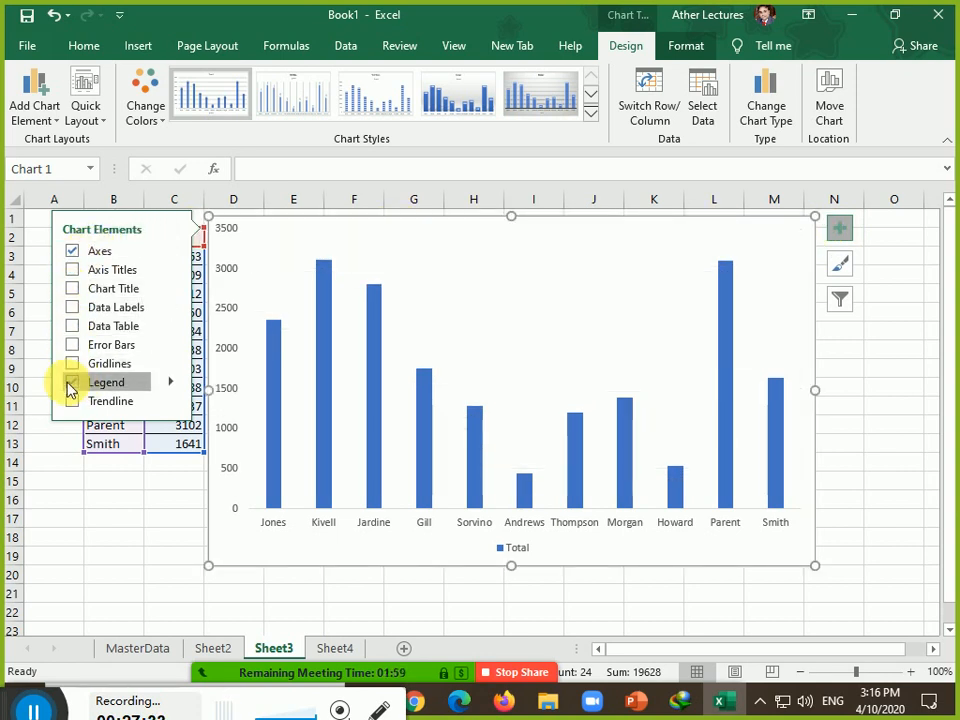
{"action": "left_click", "coordinate": [72, 383]}
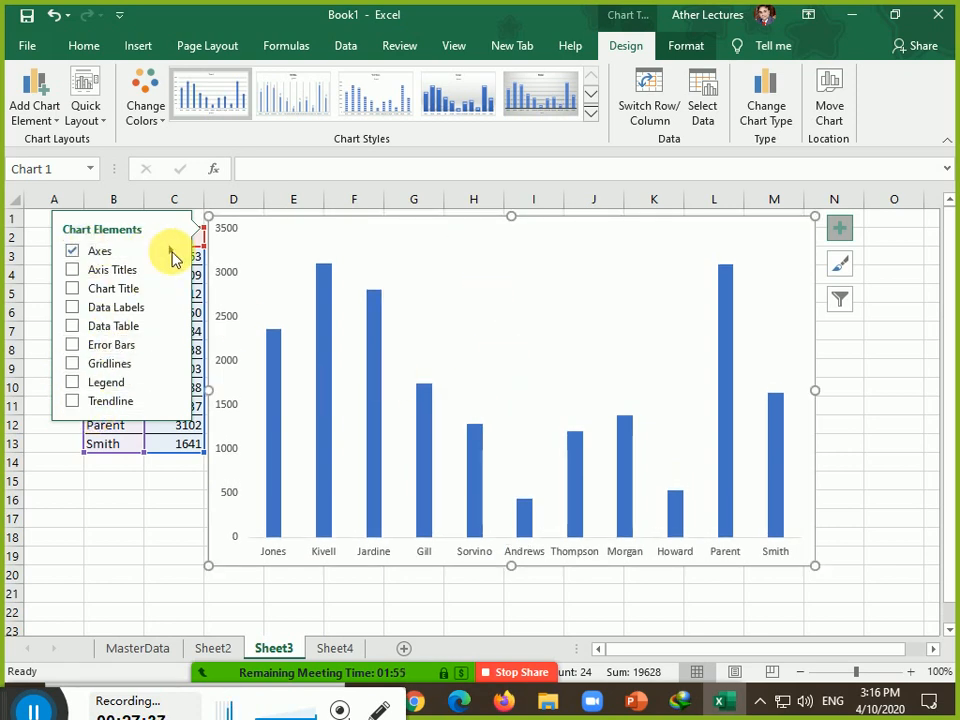
Hide the Rep chart's primary horizontal and vertical axes, show both again, and check the Format Axis options.
{"action": "mouse_move", "coordinate": [172, 258]}
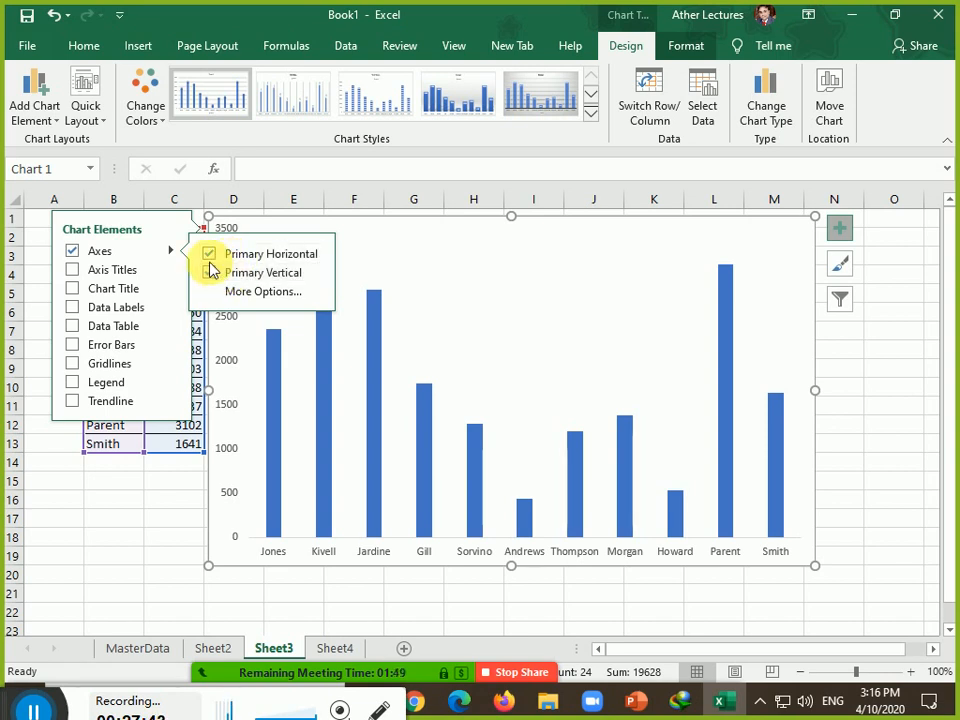
{"action": "left_click", "coordinate": [209, 260]}
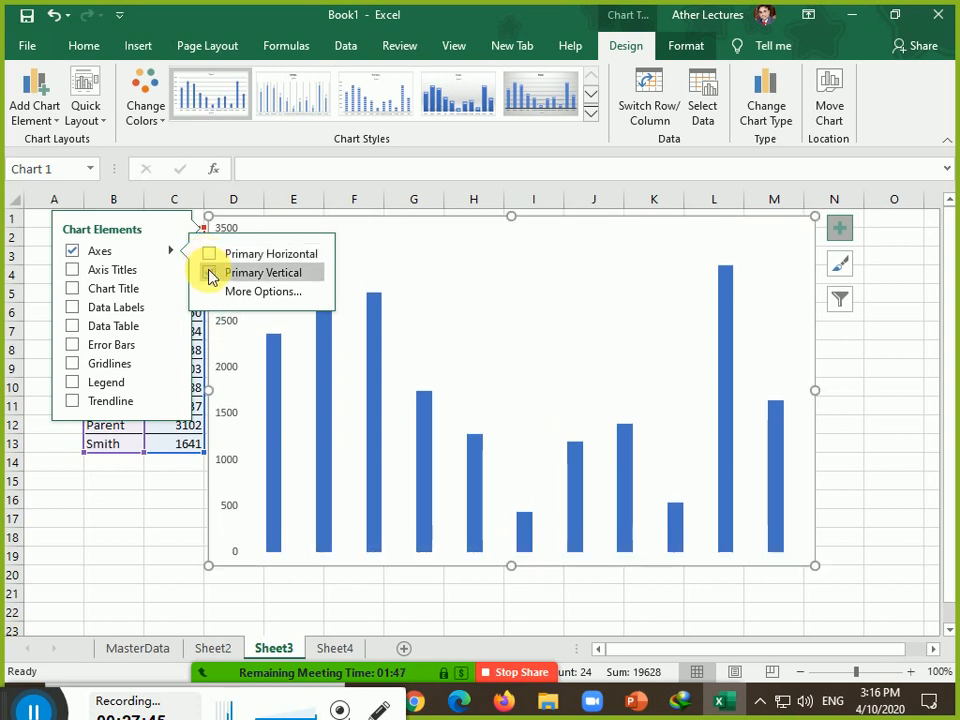
{"action": "left_click", "coordinate": [210, 275]}
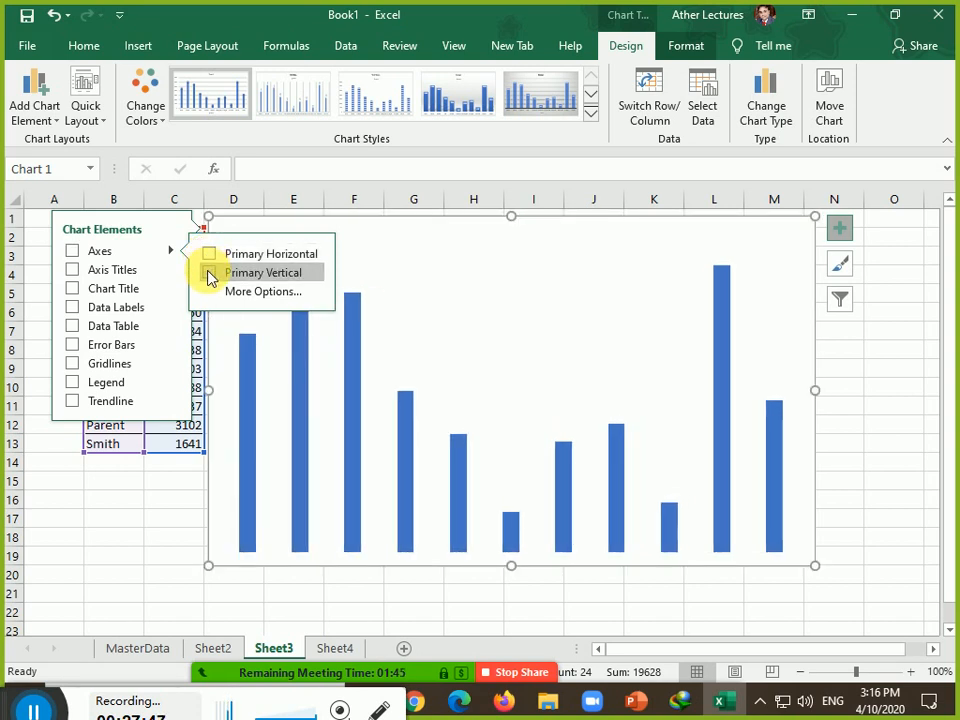
{"action": "left_click", "coordinate": [206, 258]}
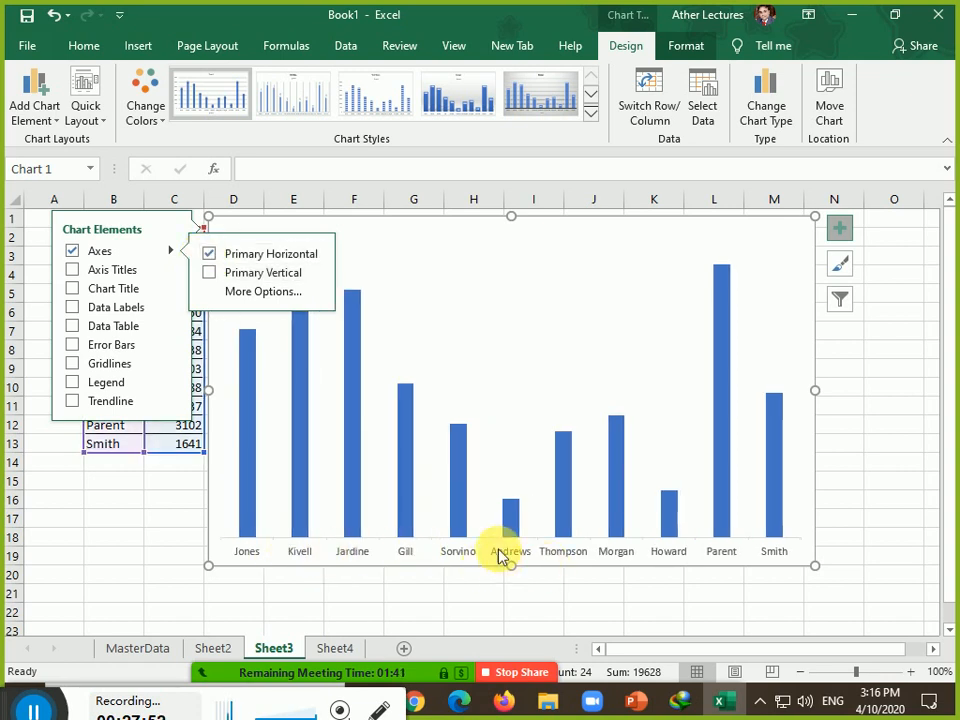
{"action": "left_click", "coordinate": [206, 272]}
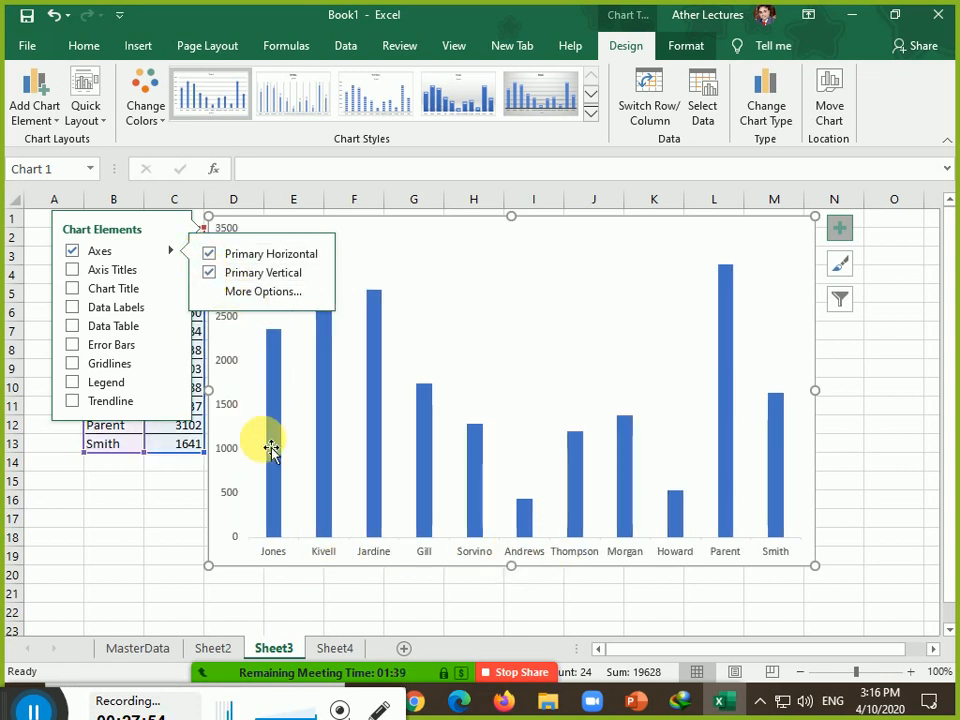
{"action": "left_click", "coordinate": [290, 296]}
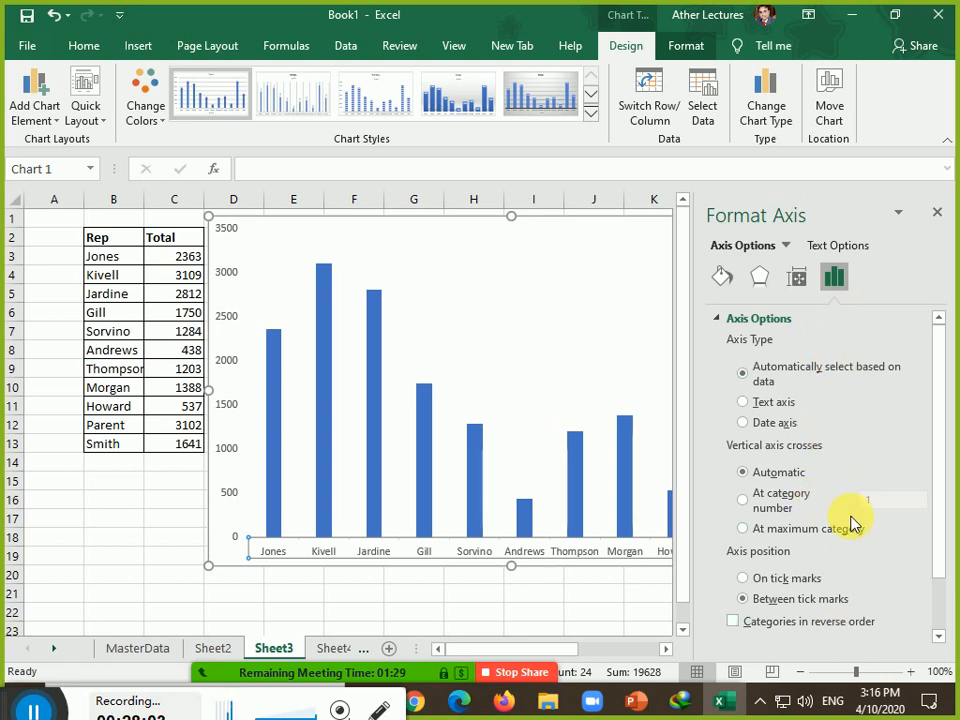
{"action": "left_click", "coordinate": [935, 219]}
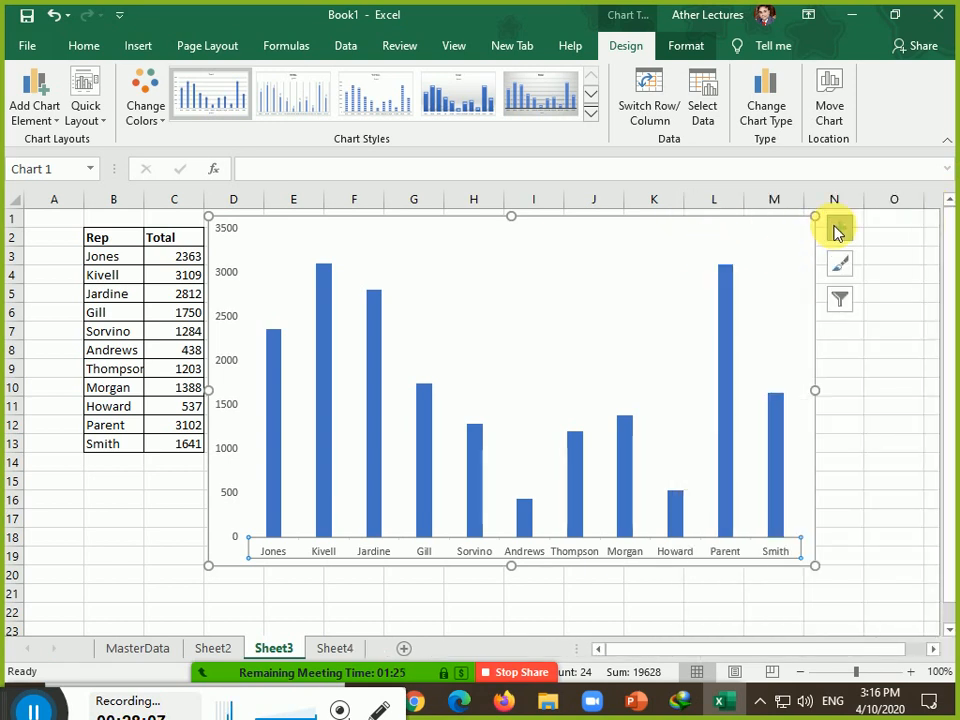
Add primary horizontal and primary vertical axis titles to the Rep chart.
{"action": "left_click", "coordinate": [840, 229]}
{"action": "left_click", "coordinate": [94, 271]}
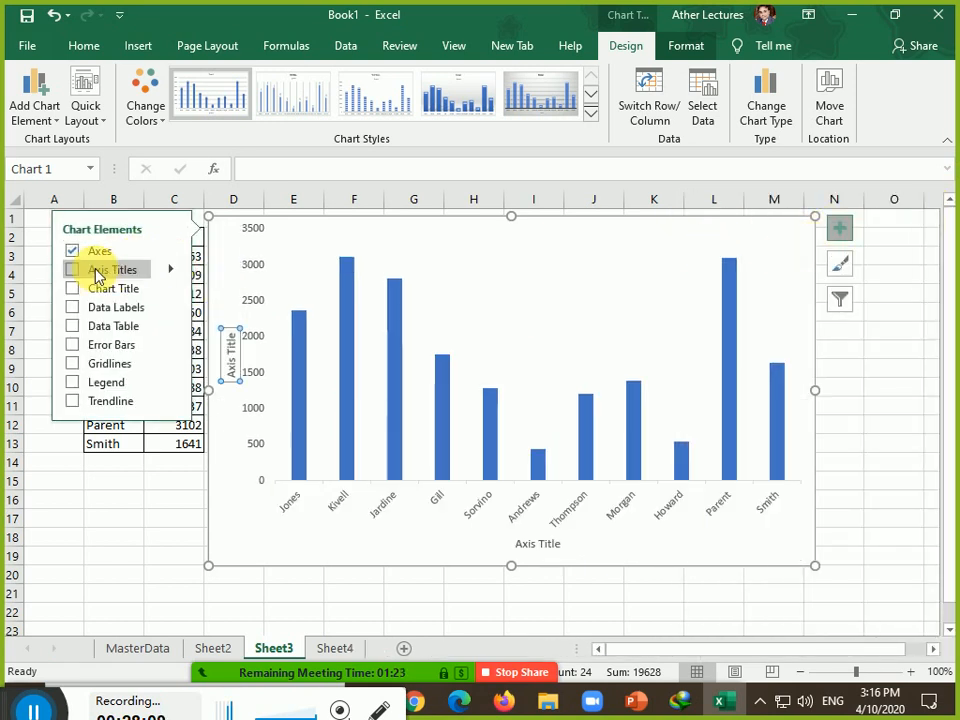
{"action": "left_click", "coordinate": [145, 271]}
{"action": "left_click", "coordinate": [170, 269]}
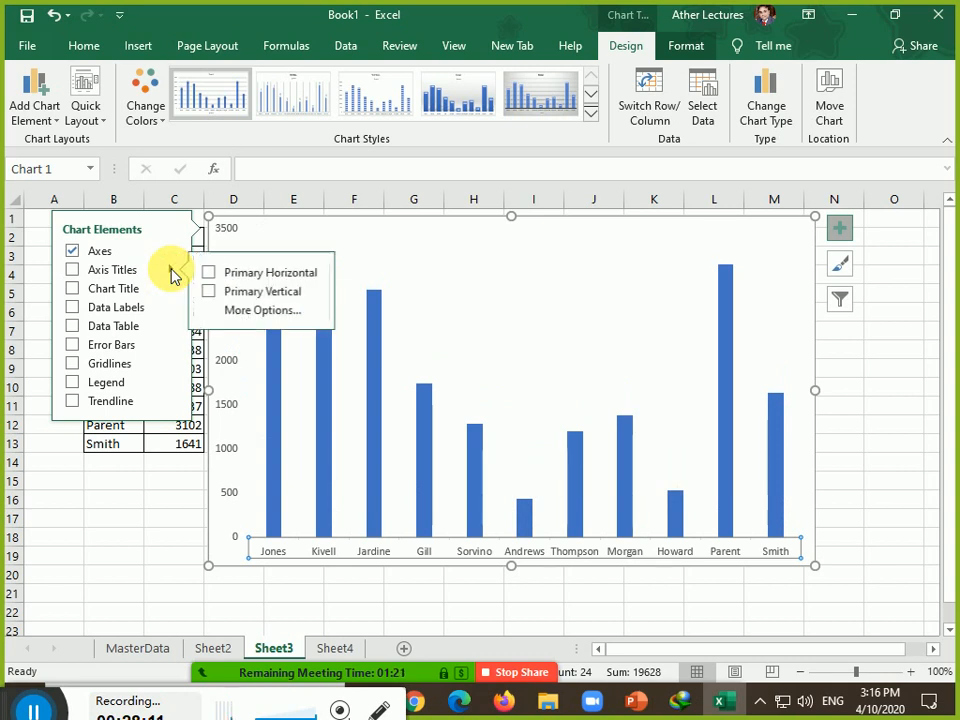
{"action": "left_click", "coordinate": [211, 276]}
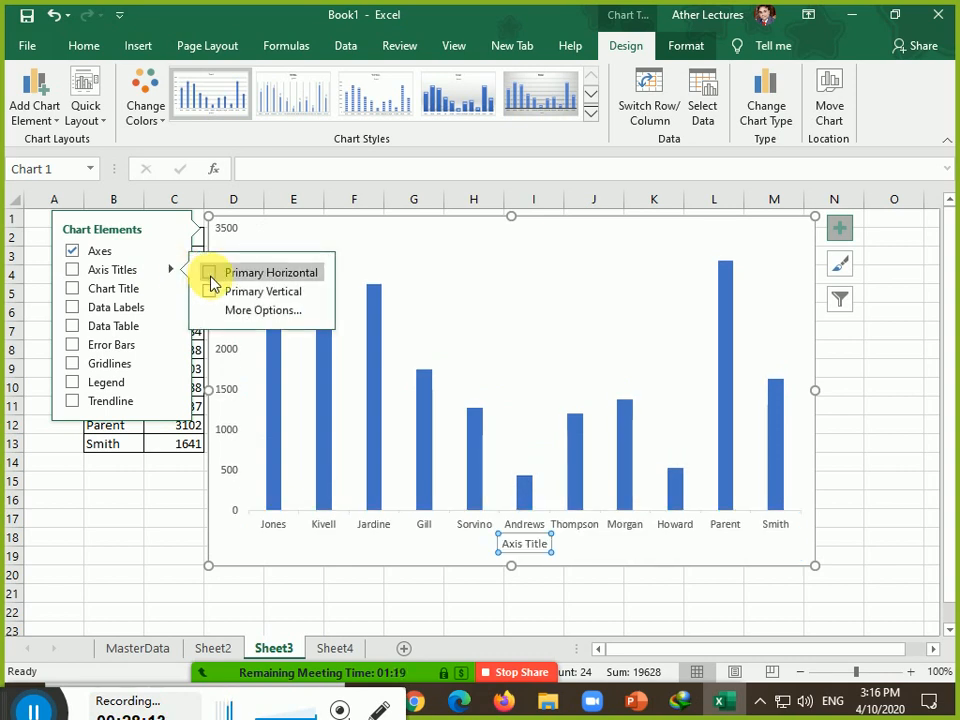
{"action": "left_click", "coordinate": [211, 277]}
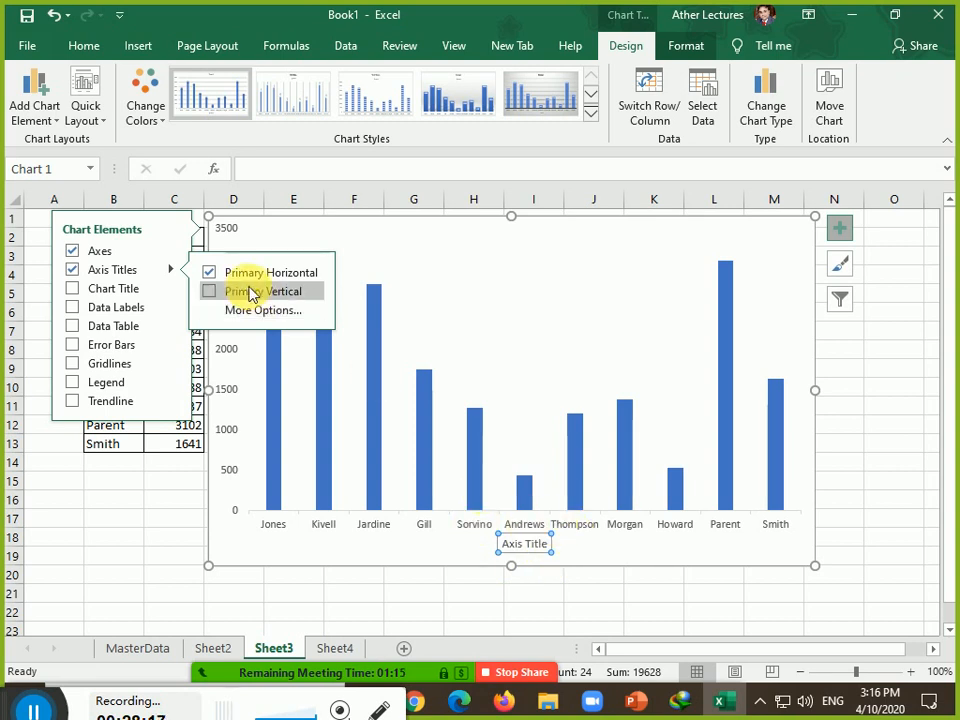
{"action": "left_click", "coordinate": [212, 292]}
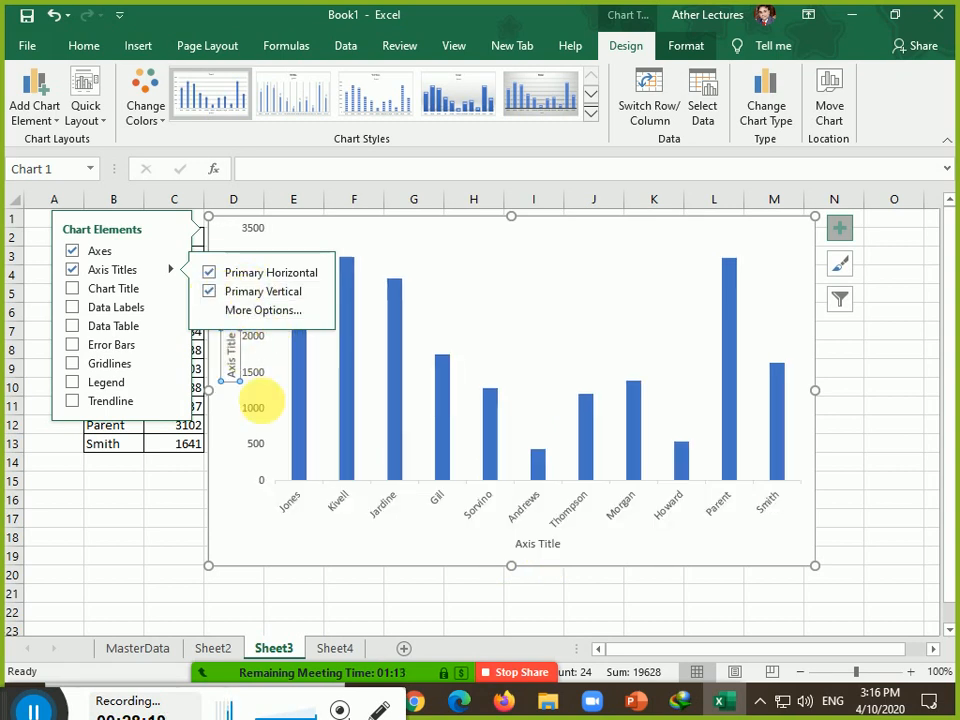
Rename the Rep chart's horizontal axis title to "Names of Rep" and its vertical axis title to "Amount in Rs".
{"action": "left_click", "coordinate": [540, 548]}
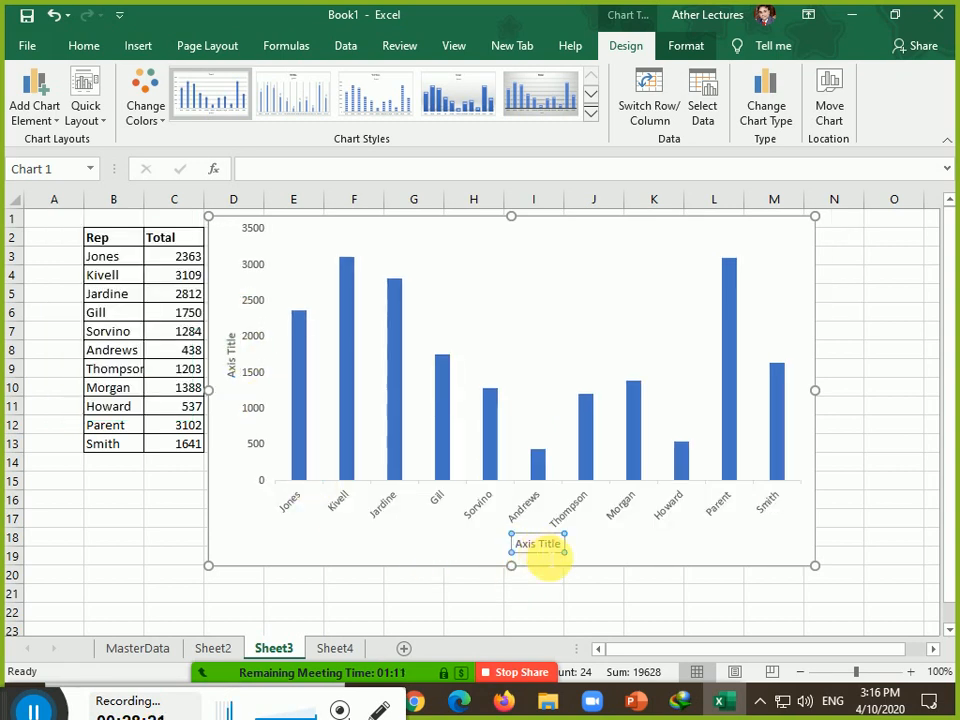
{"action": "key", "text": "Delete"}
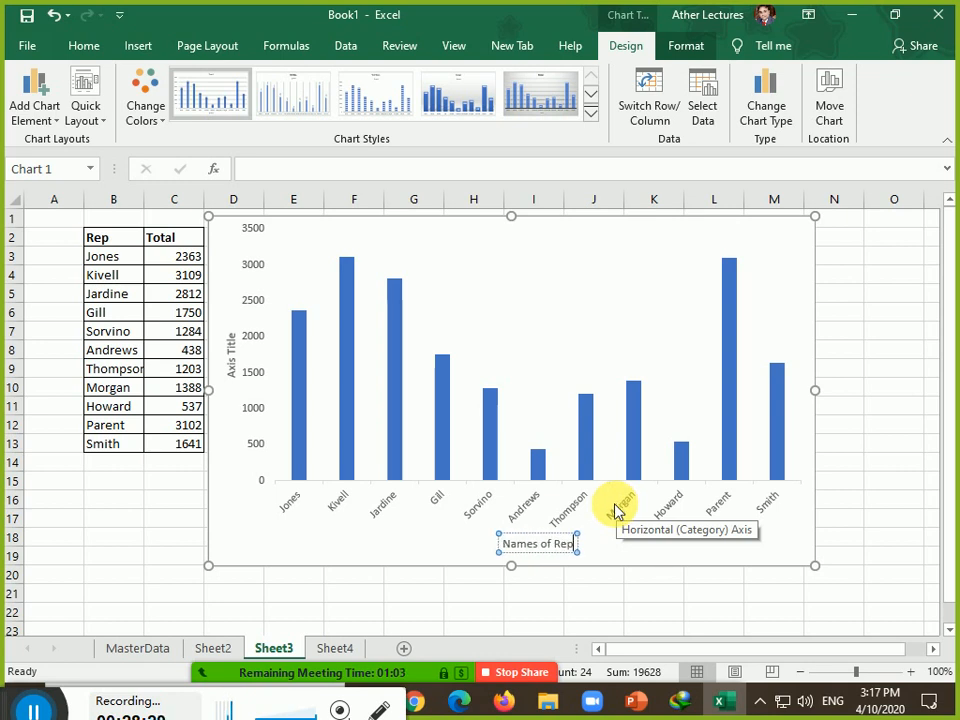
{"action": "left_click", "coordinate": [230, 360]}
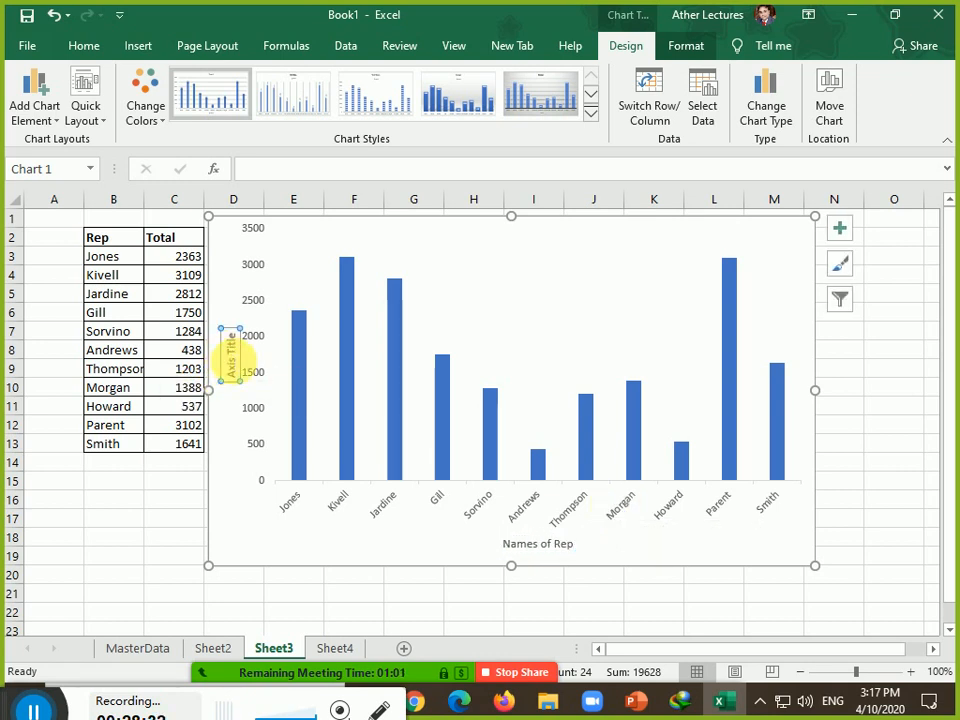
{"action": "key", "text": "BackSpace"}
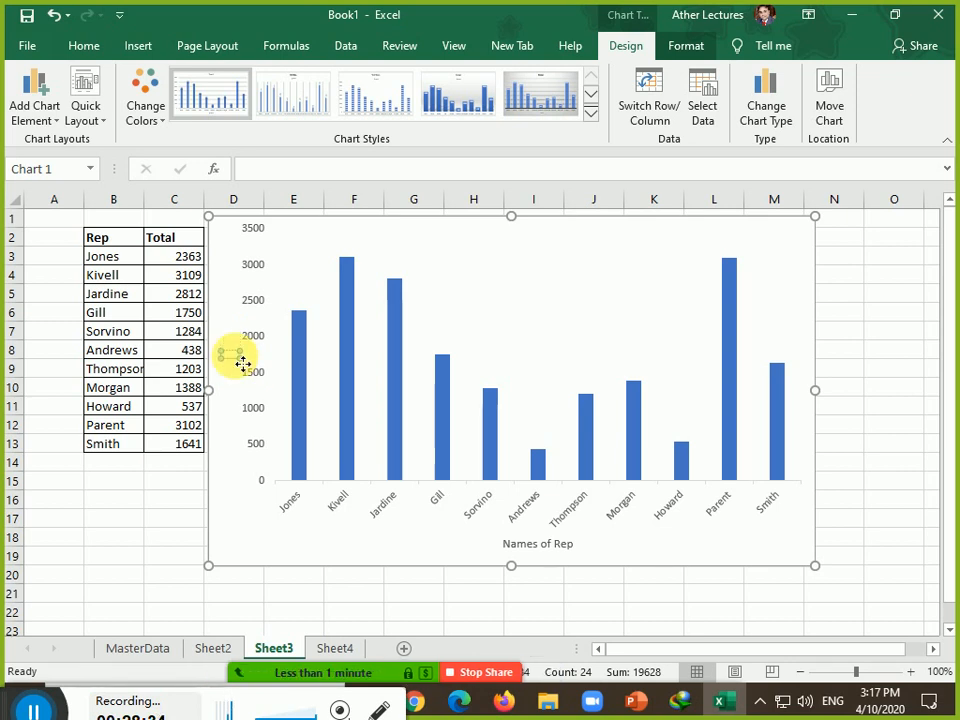
{"action": "type", "text": "Amount in Rs"}
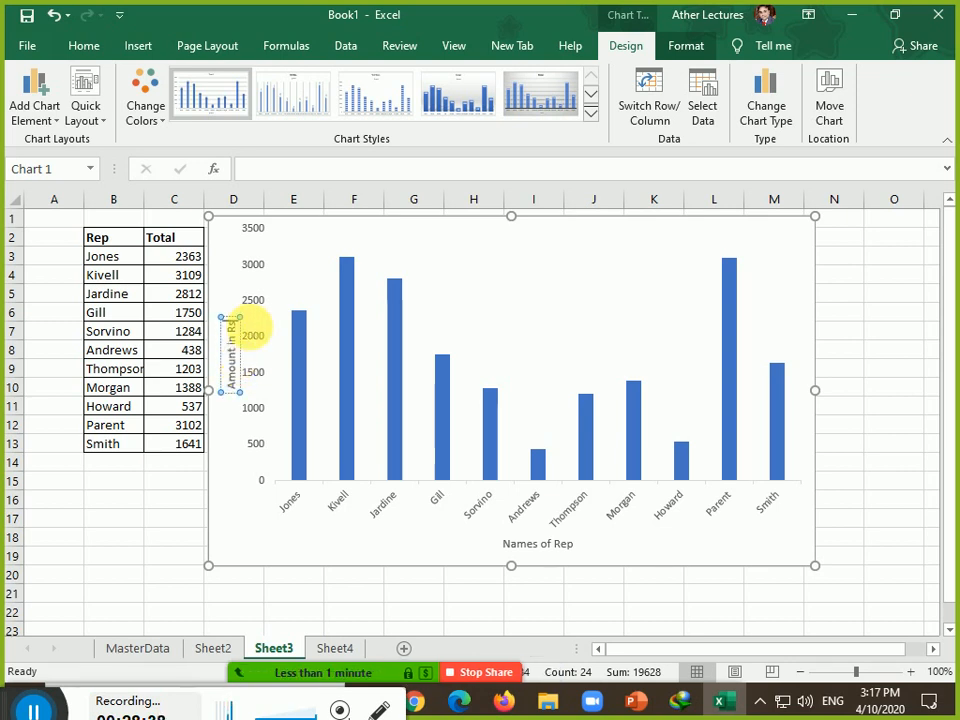
{"action": "left_click", "coordinate": [226, 474]}
Add a chart title to the Rep chart and change its text to "Sales of Employees".
{"action": "left_click", "coordinate": [840, 236]}
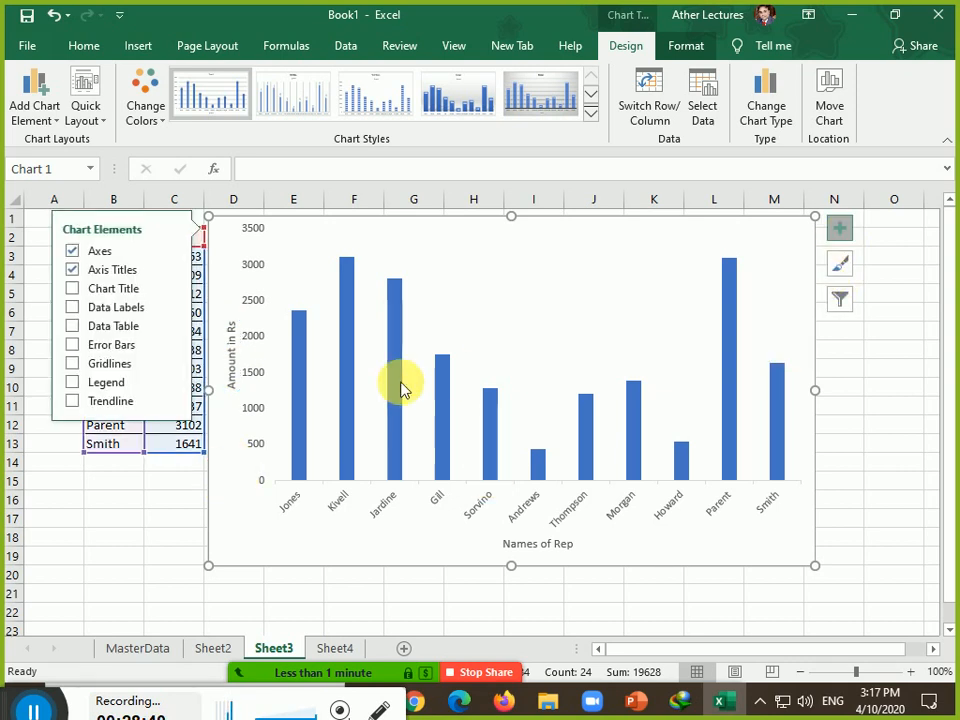
{"action": "left_click", "coordinate": [74, 289]}
{"action": "left_click", "coordinate": [516, 238]}
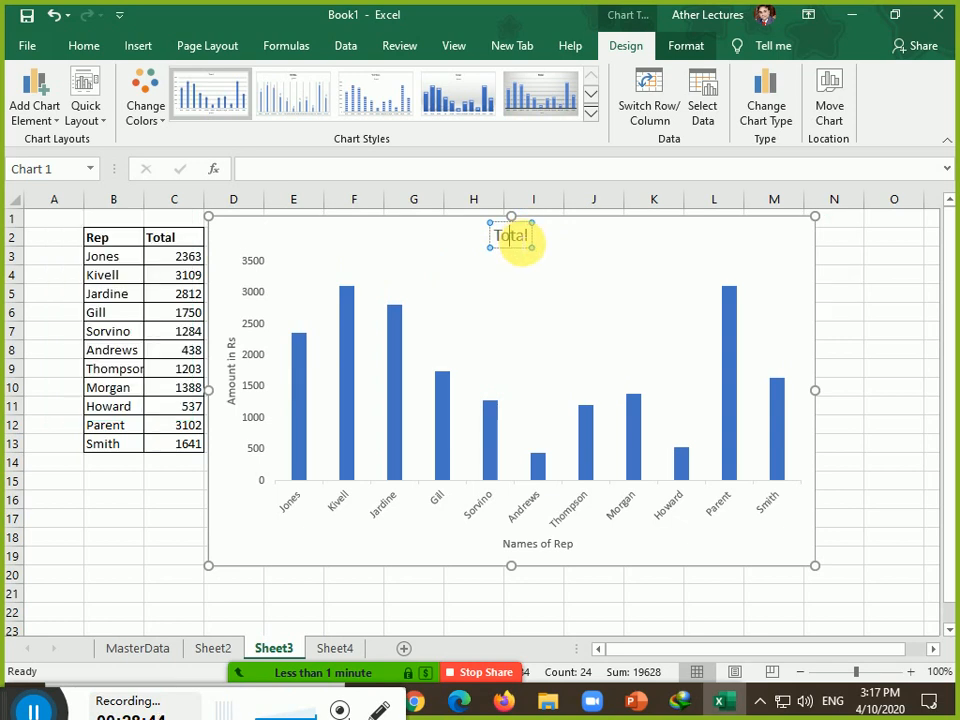
{"action": "key", "text": "Delete"}
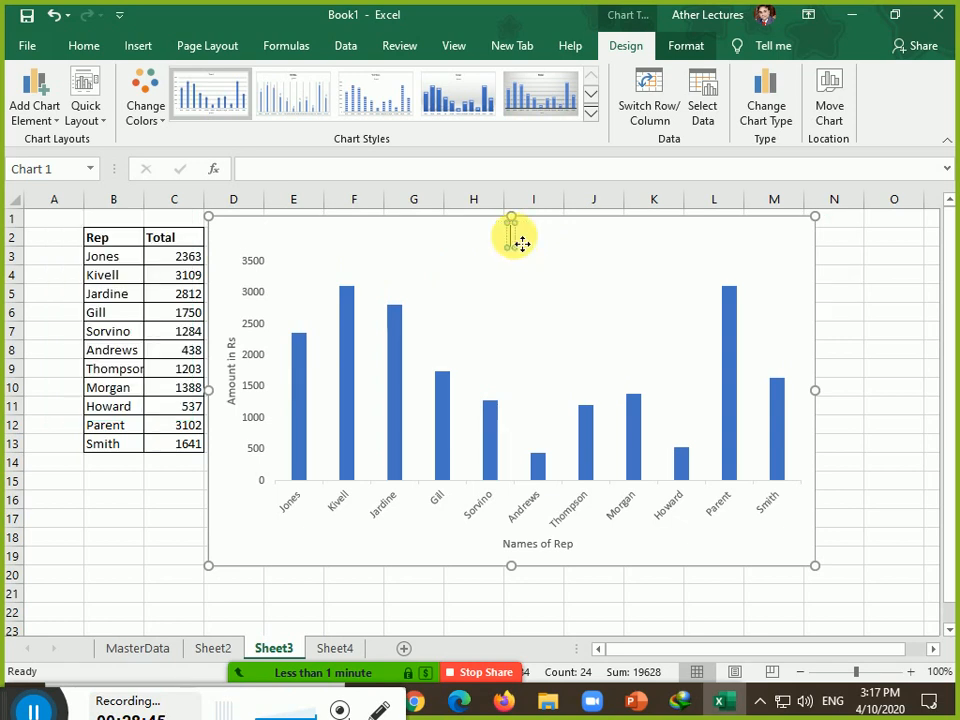
{"action": "type", "text": "Sales"}
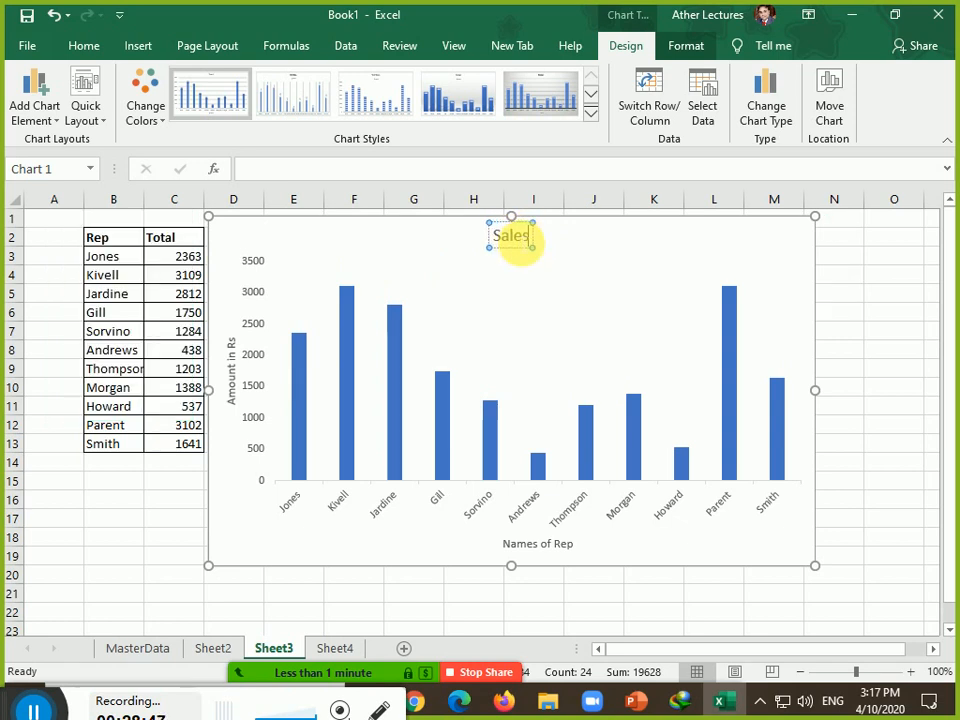
{"action": "type", "text": " of Employree"}
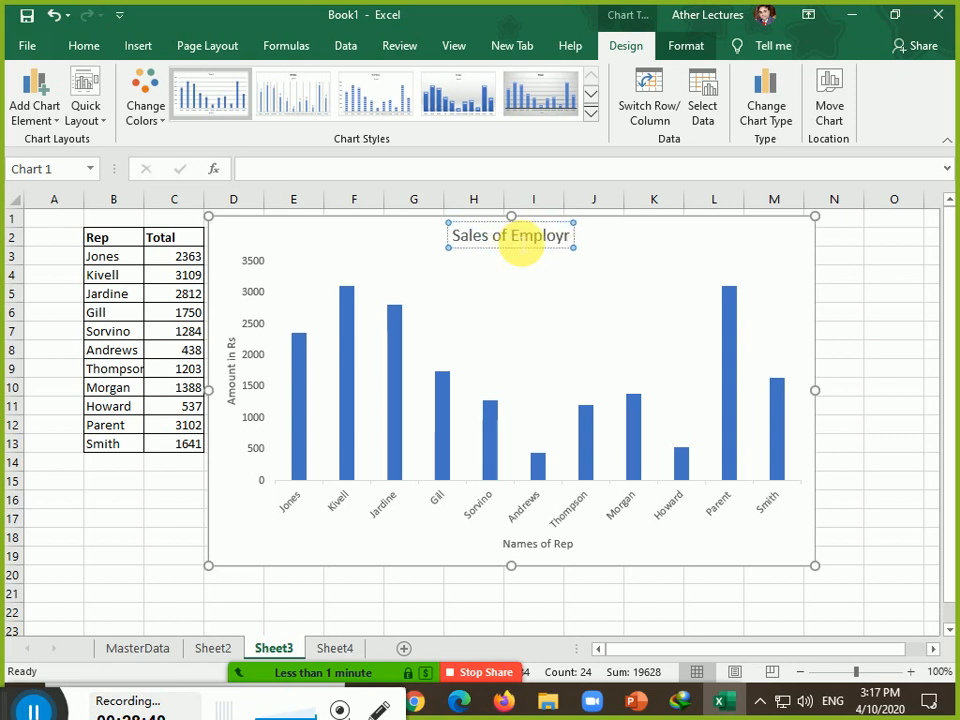
{"action": "key", "text": "BackSpace"}
{"action": "key", "text": "BackSpace"}
{"action": "key", "text": "BackSpace"}
{"action": "type", "text": "ees"}
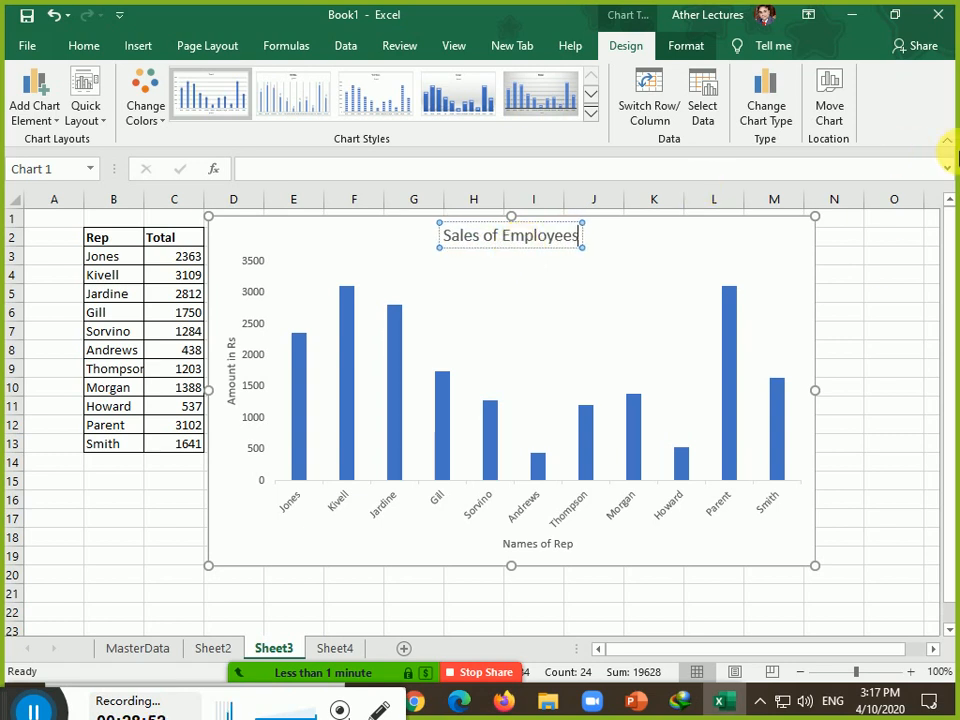
{"action": "left_click", "coordinate": [816, 258]}
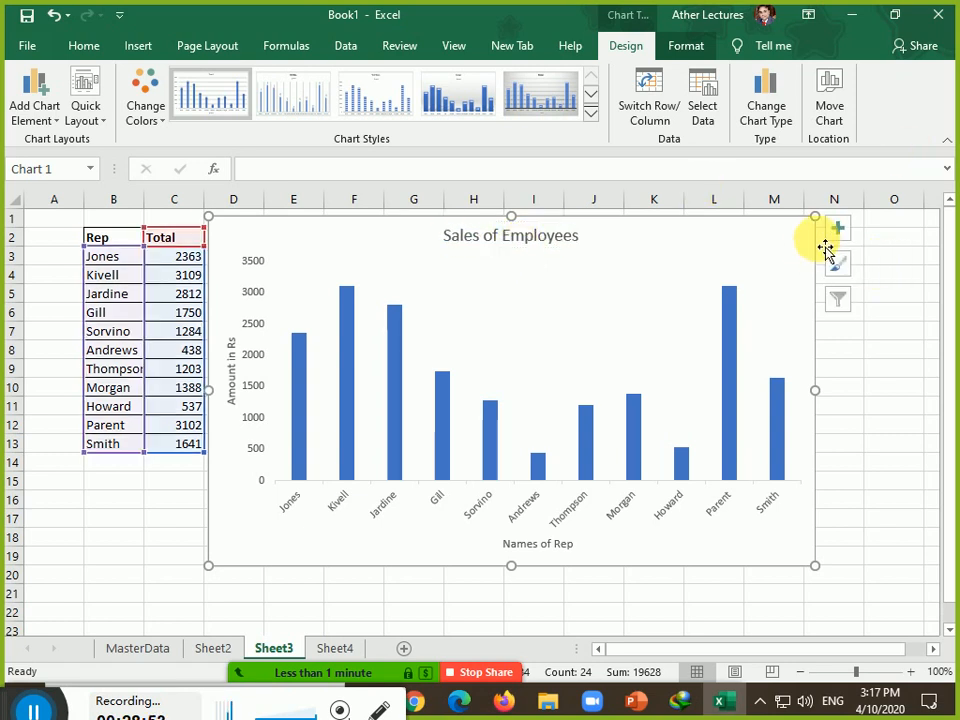
Add data labels to the Rep chart's columns in the Data Callout style.
{"action": "left_click", "coordinate": [837, 229]}
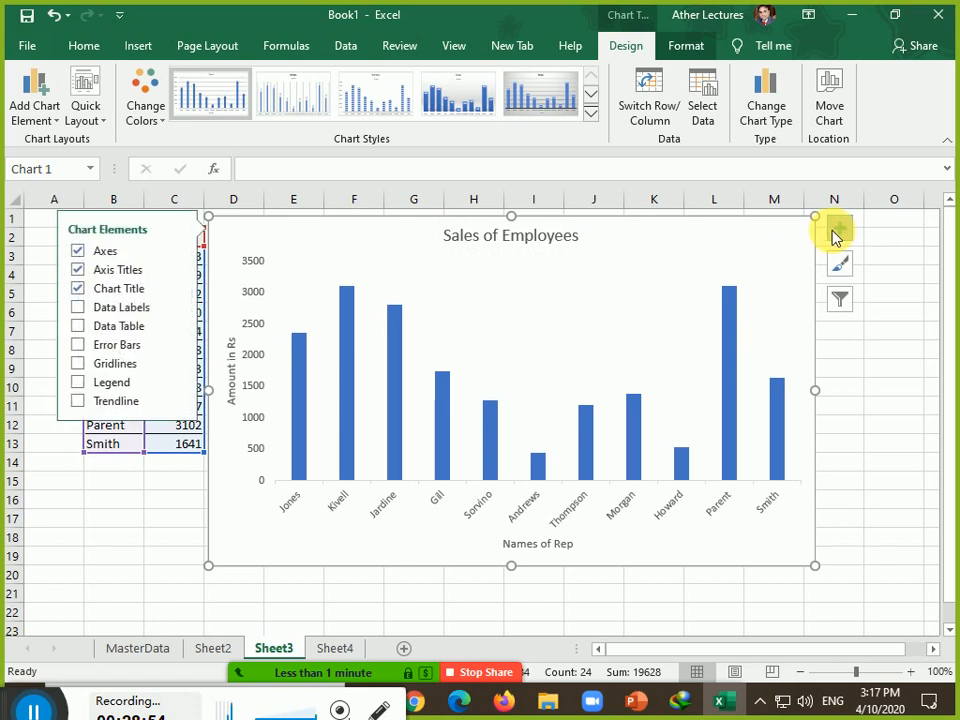
{"action": "left_click", "coordinate": [75, 309]}
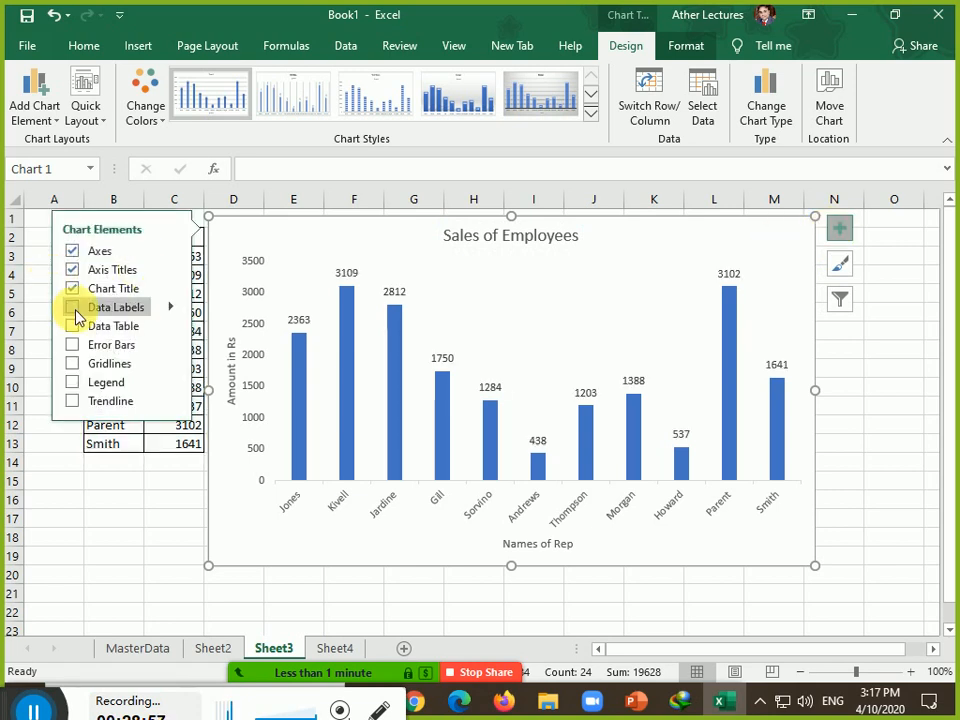
{"action": "left_click", "coordinate": [163, 308]}
{"action": "left_click", "coordinate": [170, 307]}
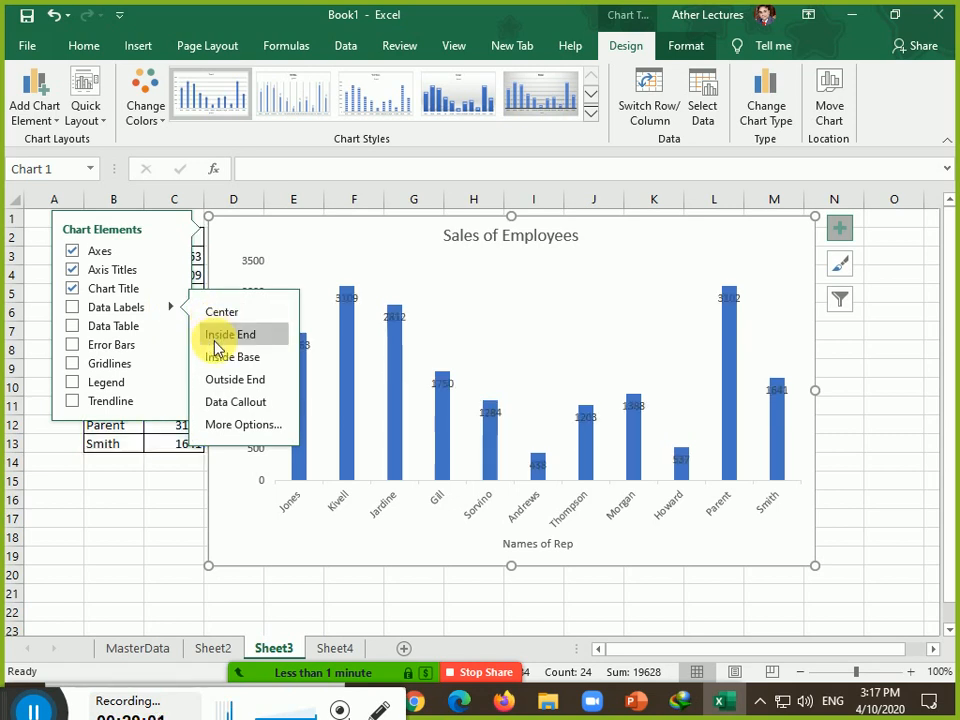
{"action": "left_click", "coordinate": [229, 400]}
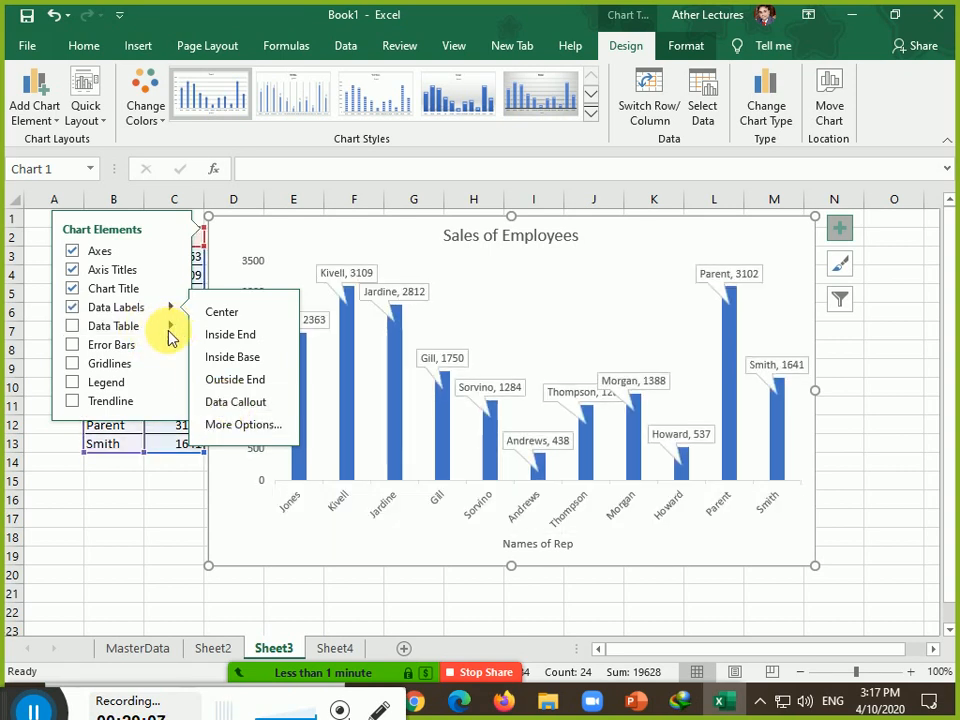
Add a data table with legend keys and standard error bars to the Rep chart.
{"action": "left_click", "coordinate": [172, 330]}
{"action": "left_click", "coordinate": [172, 330]}
{"action": "left_click", "coordinate": [174, 331]}
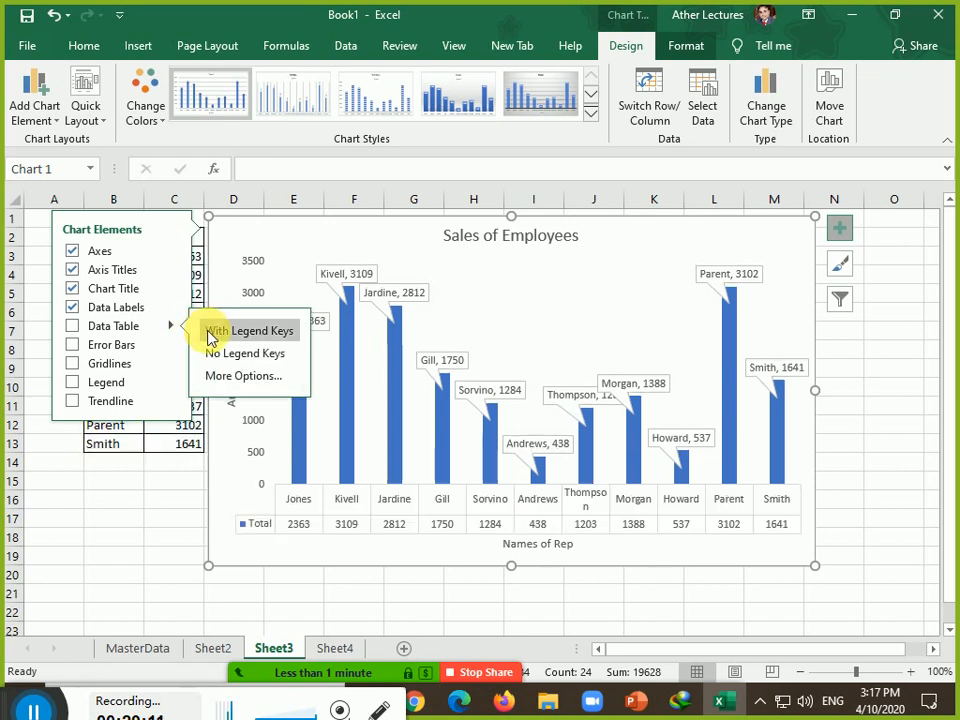
{"action": "left_click", "coordinate": [242, 331]}
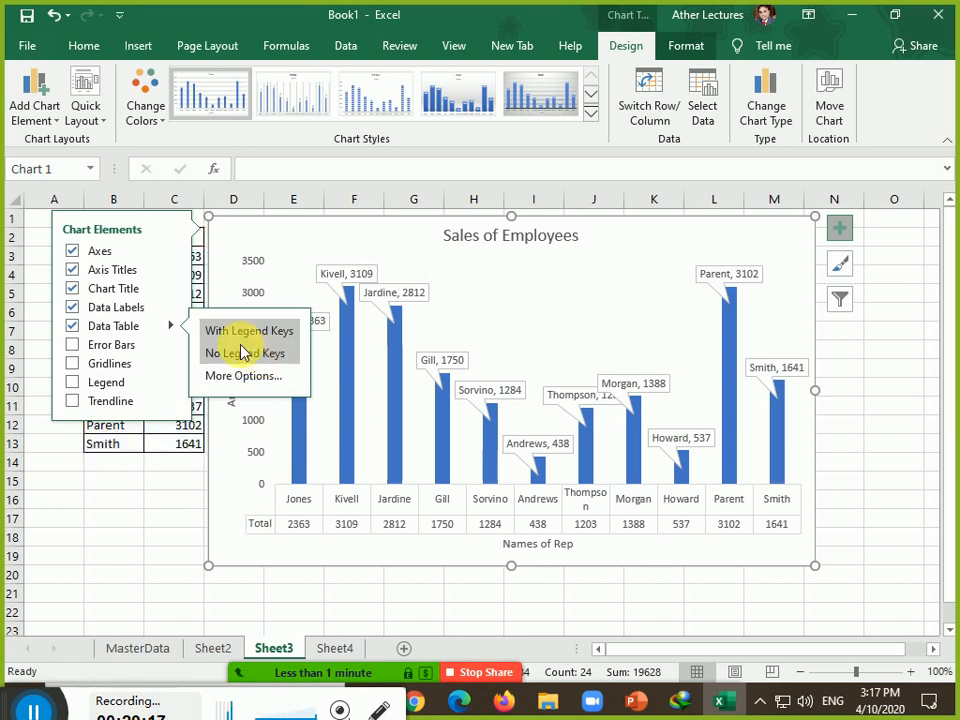
{"action": "left_click", "coordinate": [171, 345]}
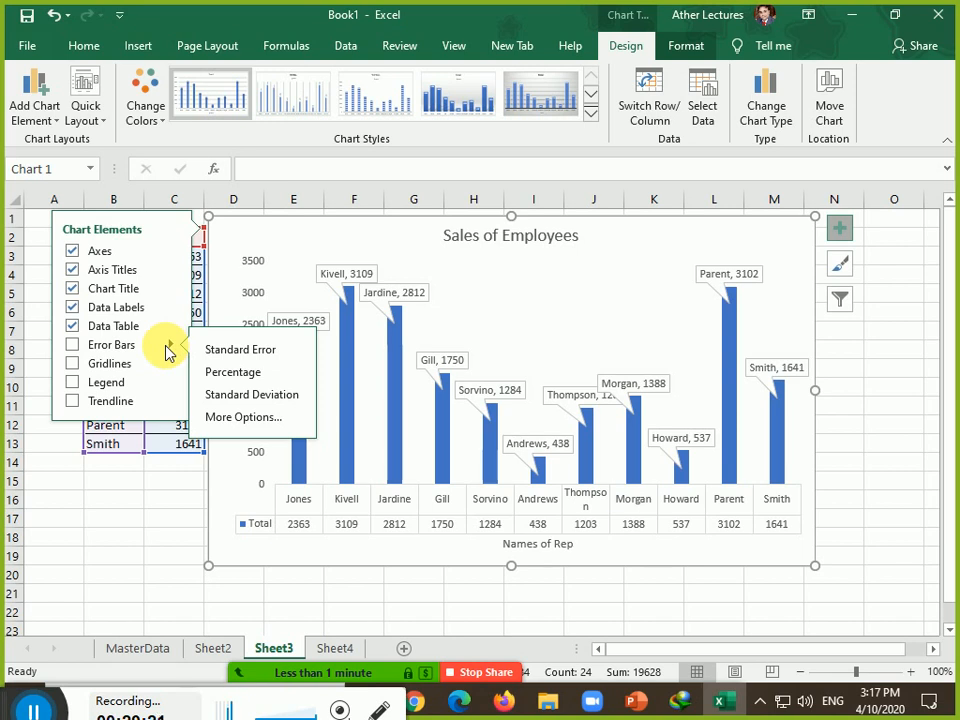
{"action": "left_click", "coordinate": [215, 352]}
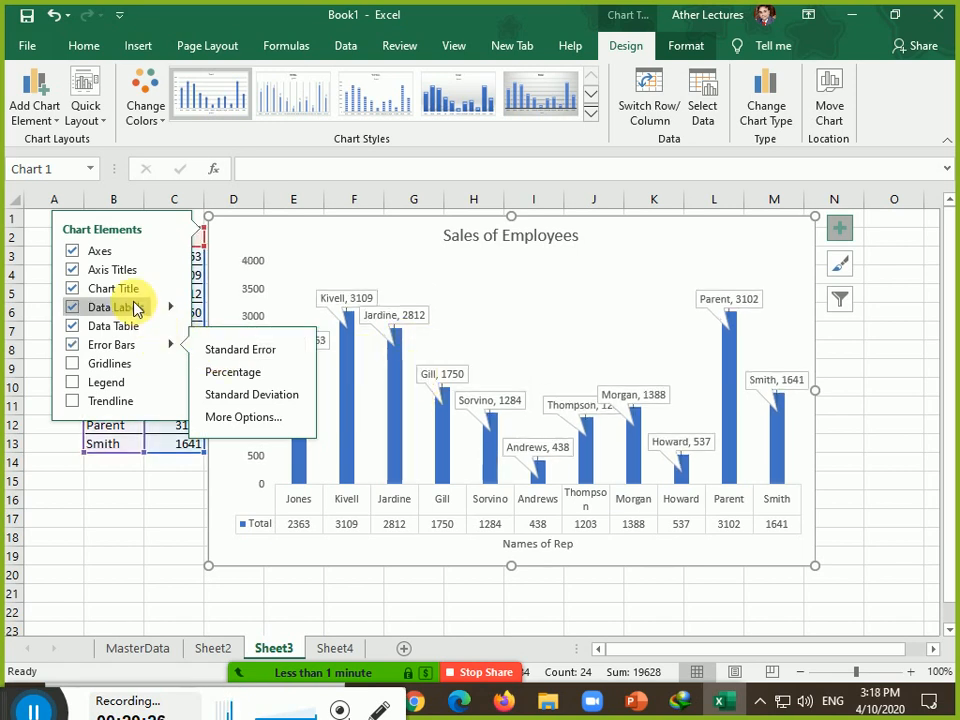
Remove the data labels from the Rep chart and turn on its primary major horizontal gridlines.
{"action": "left_click", "coordinate": [72, 309]}
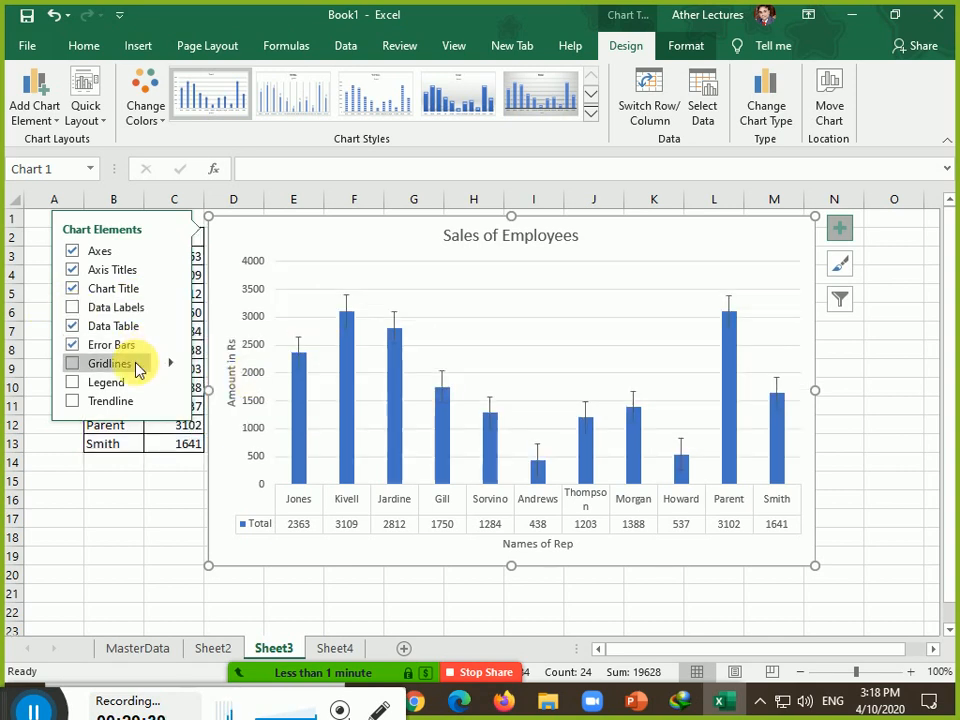
{"action": "left_click", "coordinate": [171, 365]}
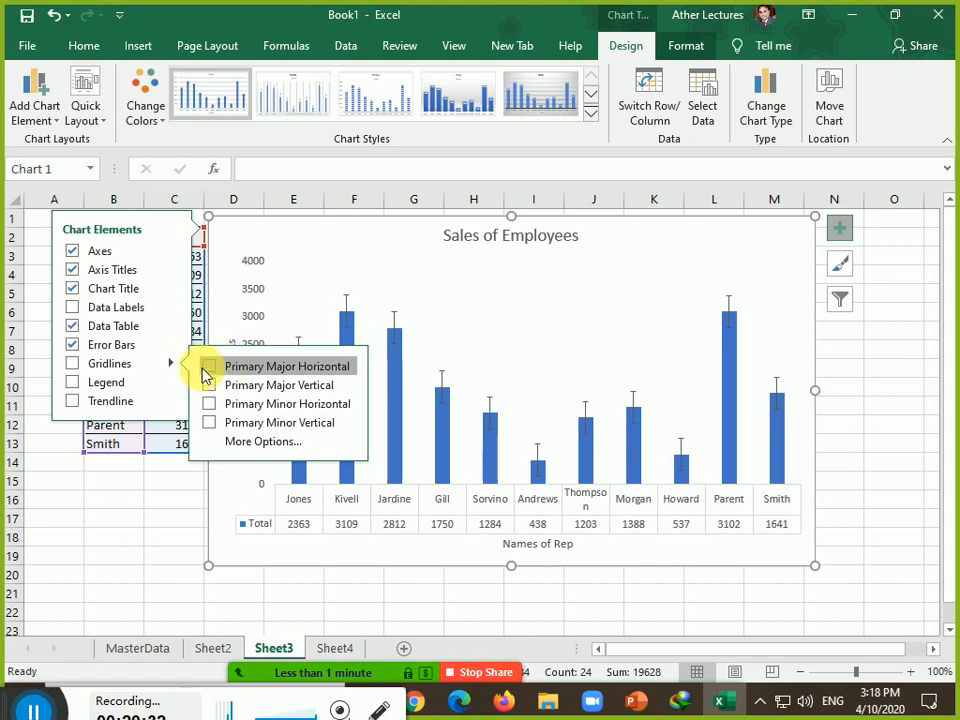
{"action": "left_click", "coordinate": [208, 367]}
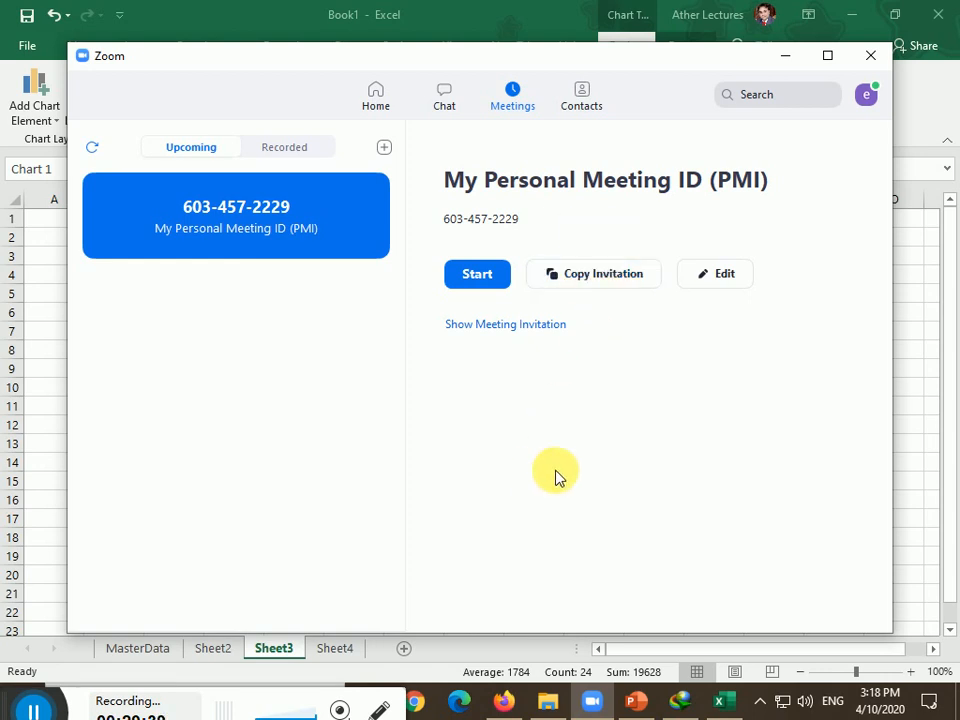
Switch to Firefox and paste the Zoom meeting invitation into a new post in the Ather Solutions Facebook group.
{"action": "left_click", "coordinate": [505, 703]}
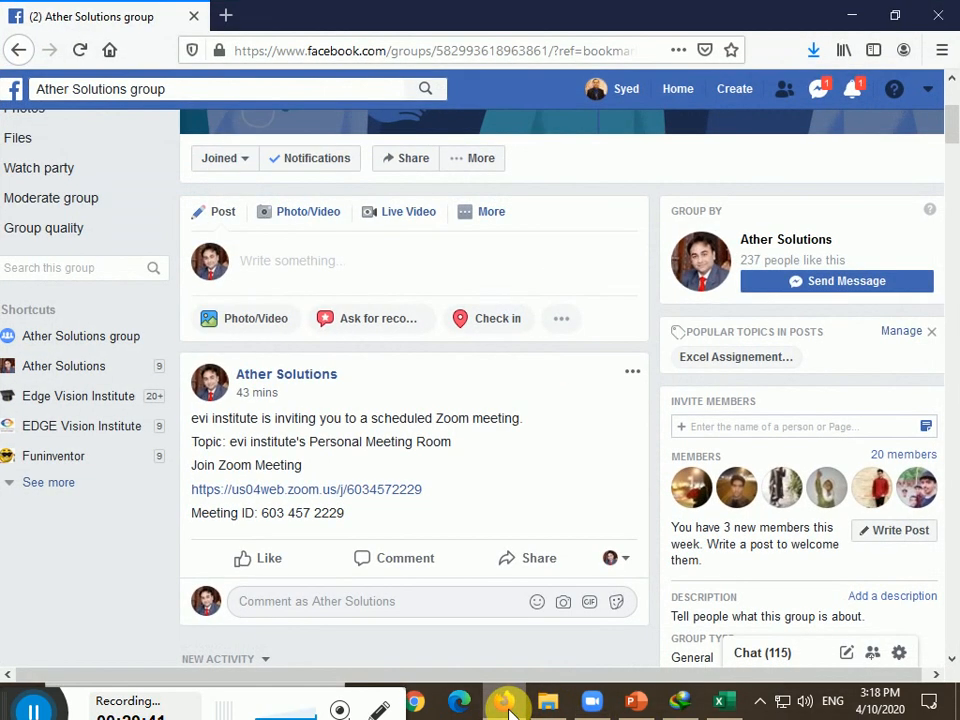
{"action": "left_click", "coordinate": [308, 268]}
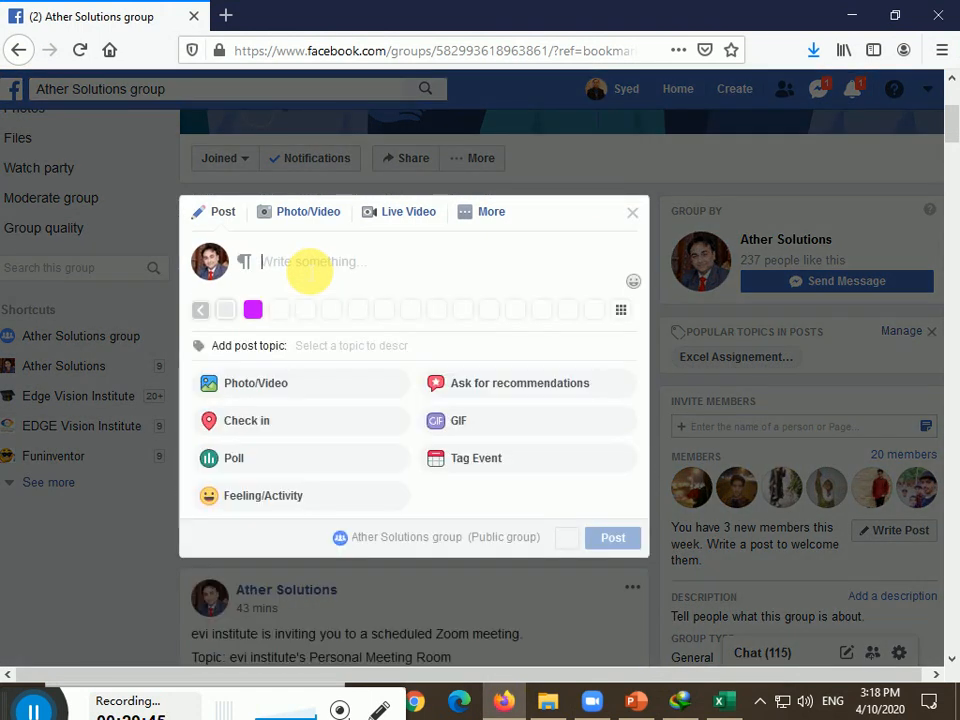
{"action": "key", "text": "ctrl+v"}
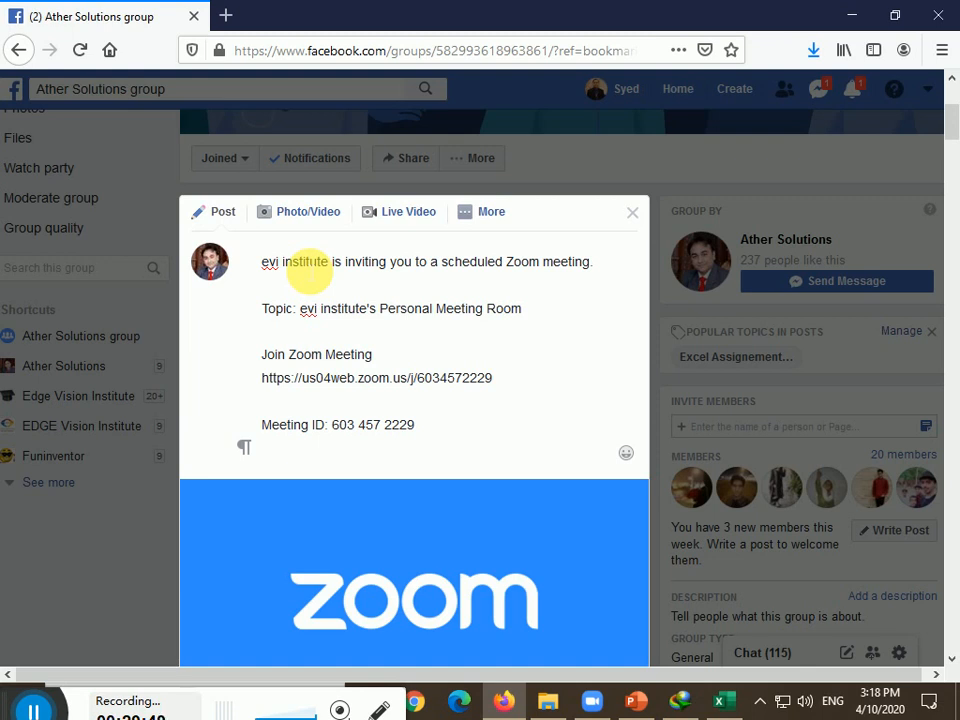
{"action": "key", "text": "Return"}
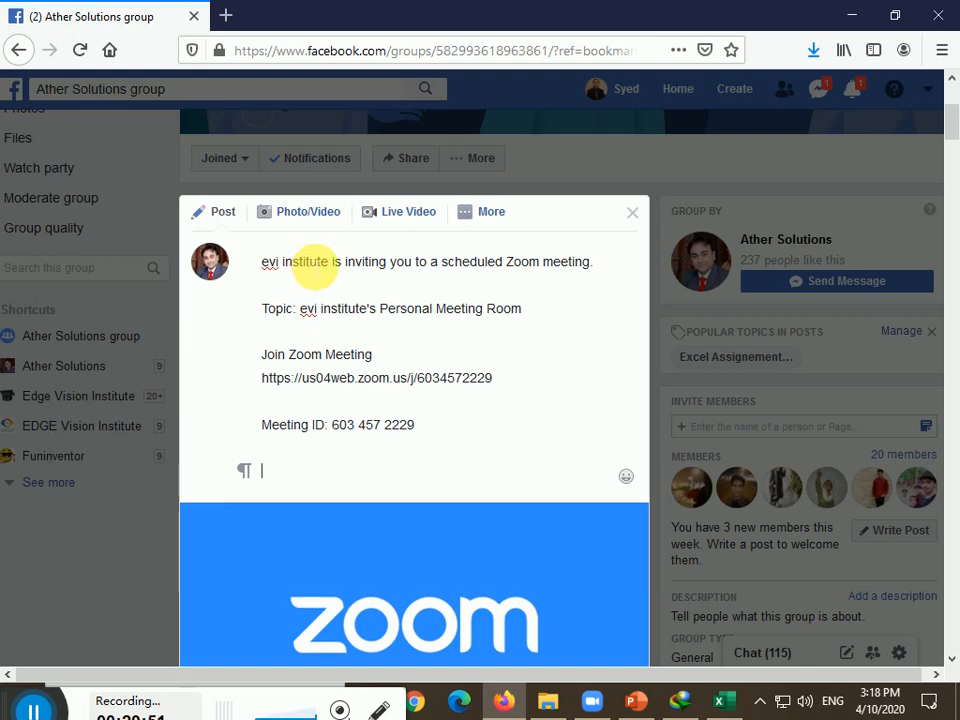